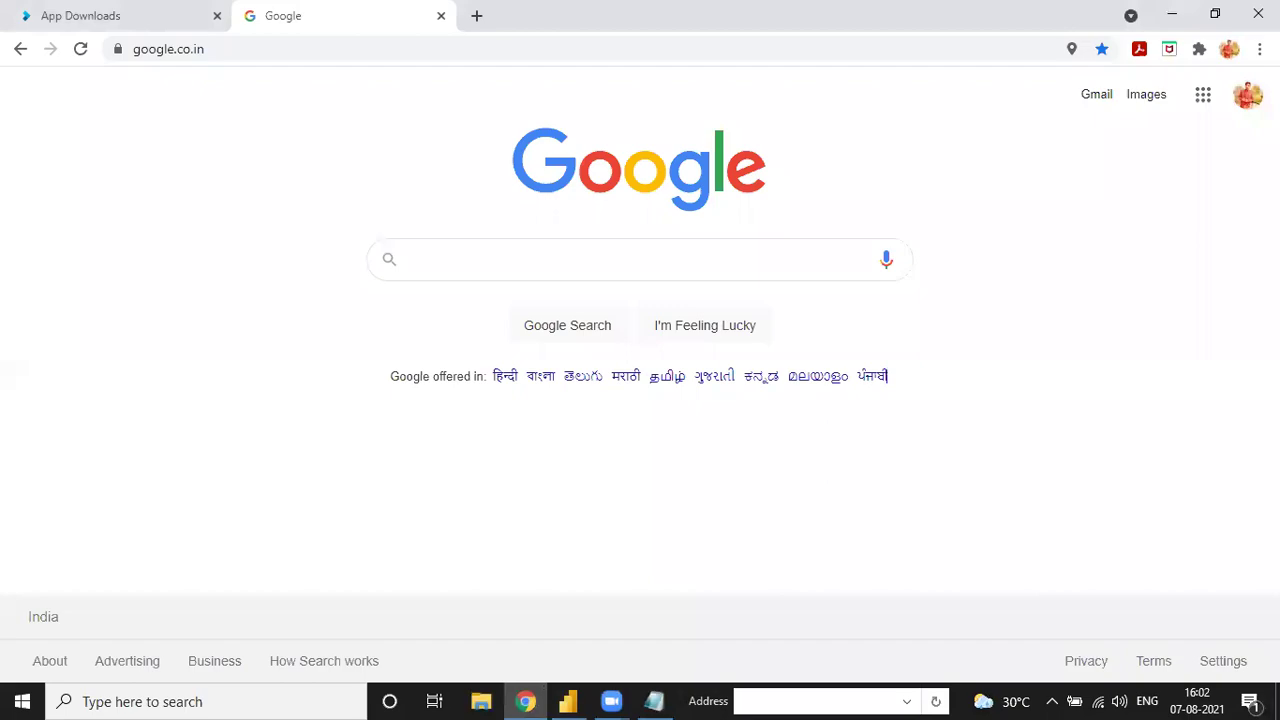
- Open the Session-4 folder inside the Power BI Batch-6 folder on the desktop
click(1171, 14)
double_click(1206, 40)
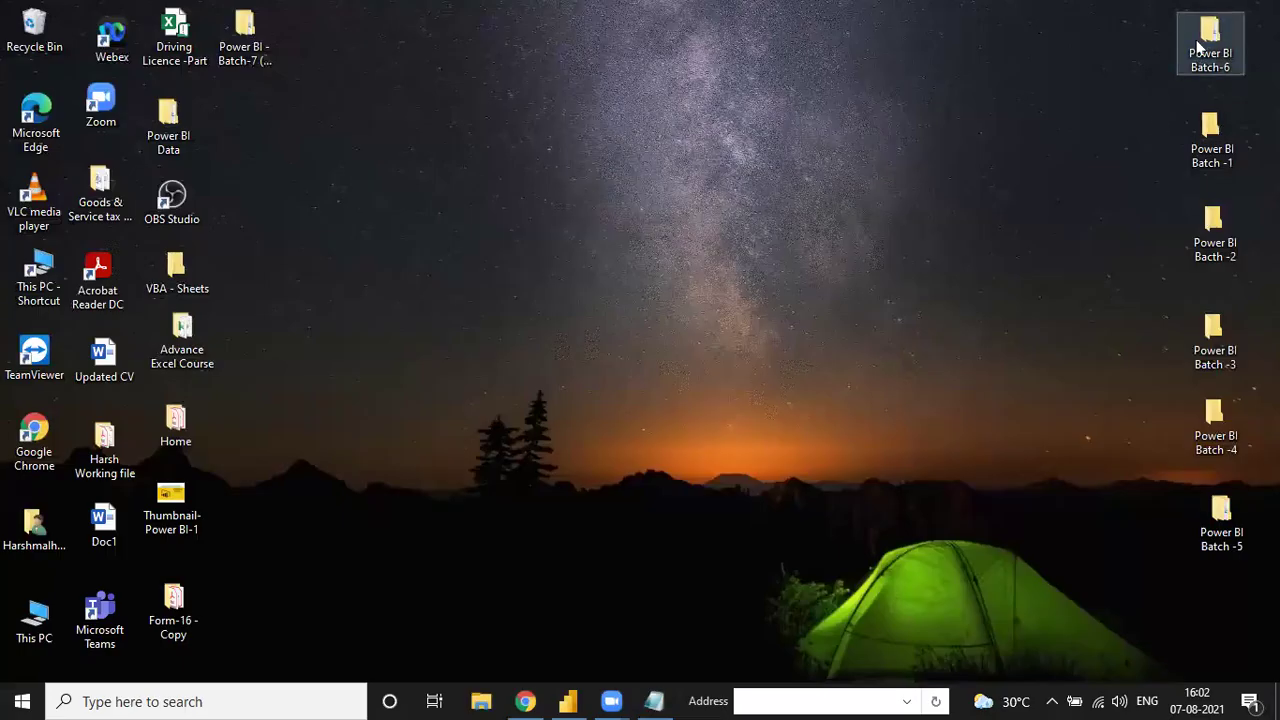
double_click(263, 293)
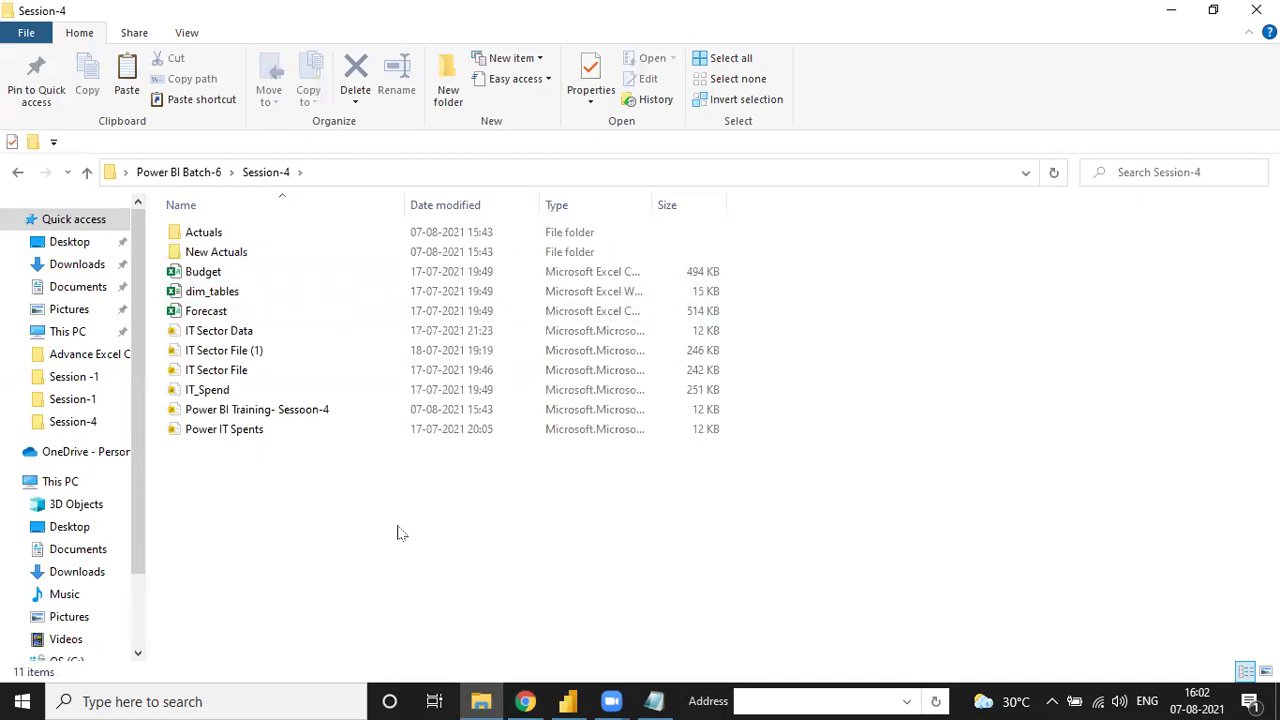
- Switch to Power BI Desktop and look at the empty Power BI Training- Sessoon-4 report
click(525, 700)
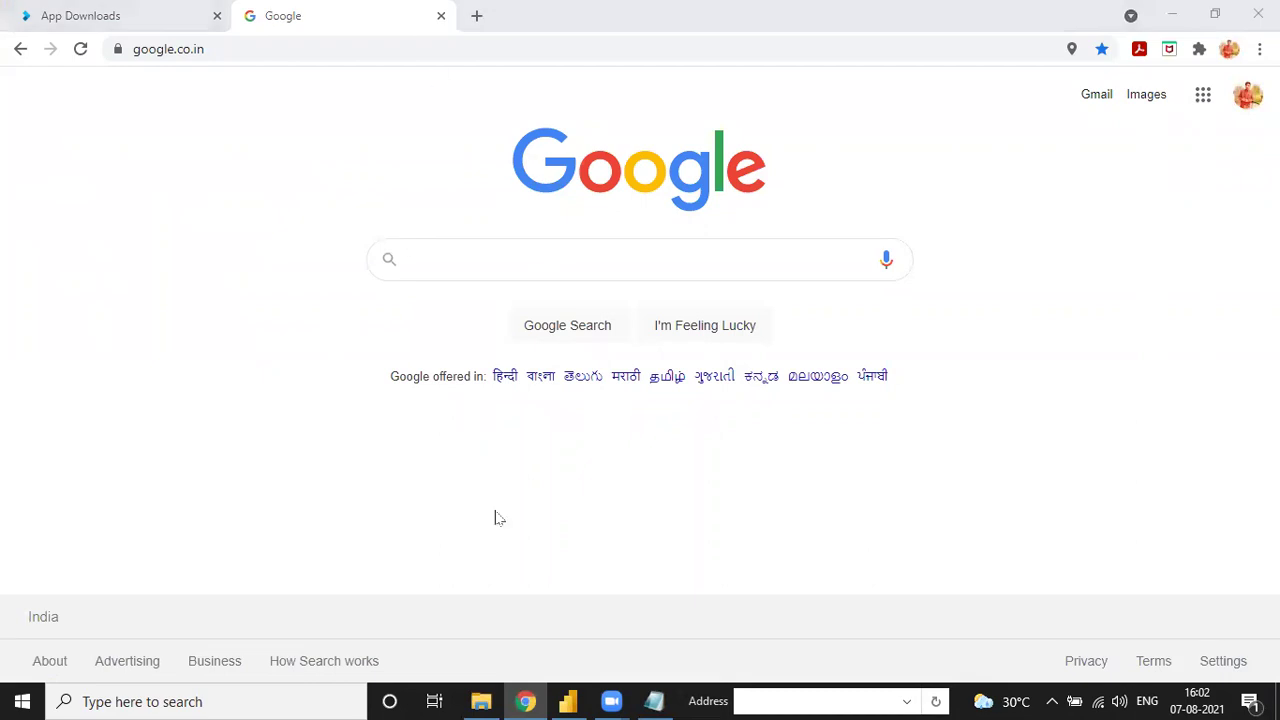
click(568, 700)
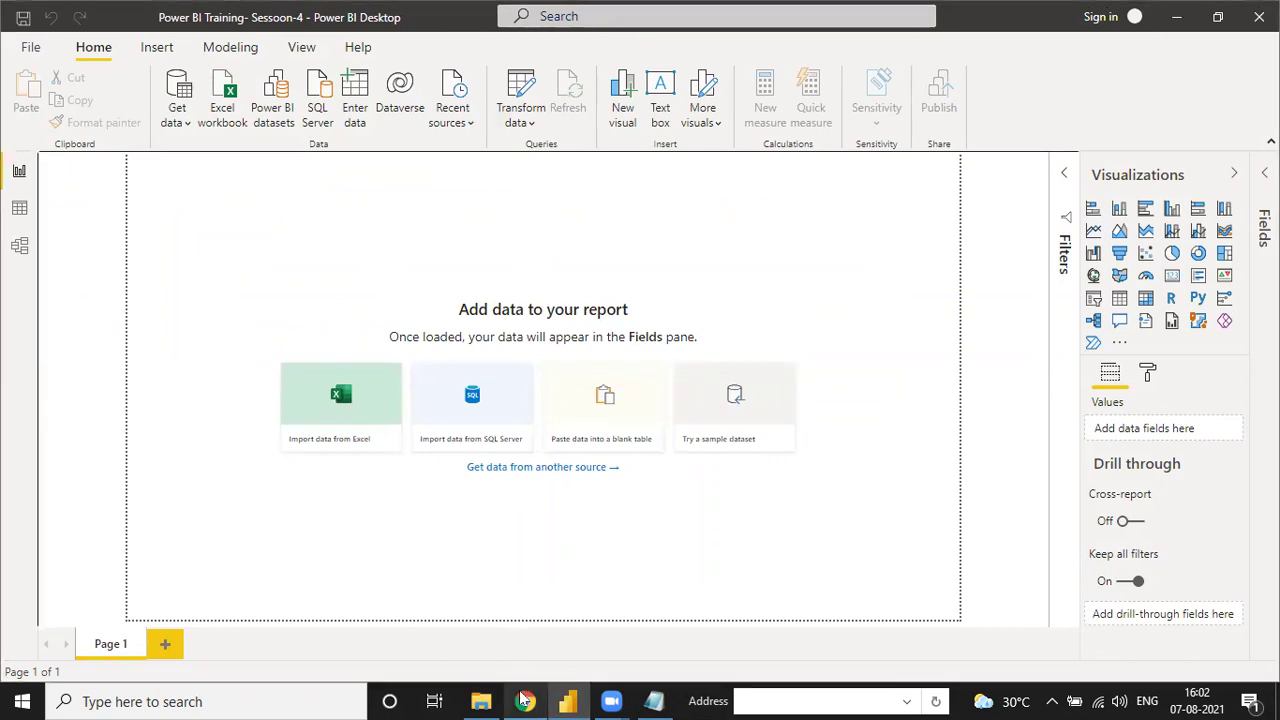
mouse_move(524, 701)
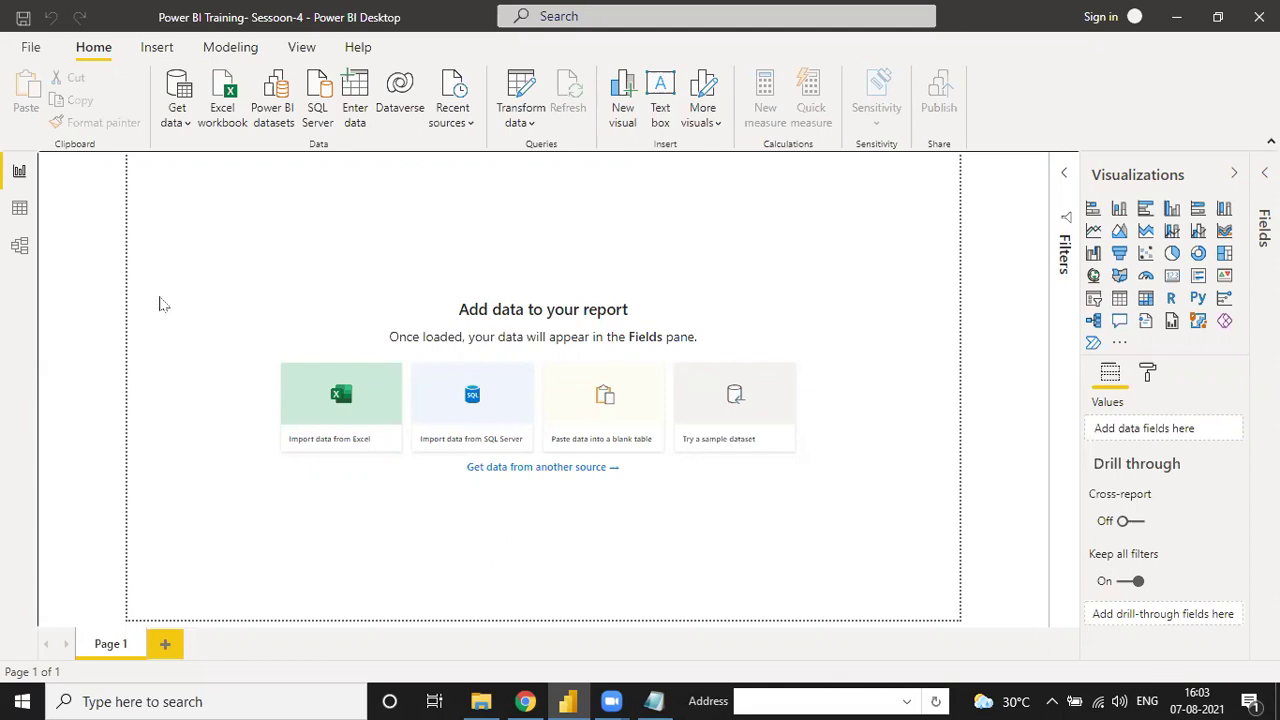
- Switch to File Explorer and open the Power BI Training_course content (1) (1) document from the Session -1 folder
click(481, 701)
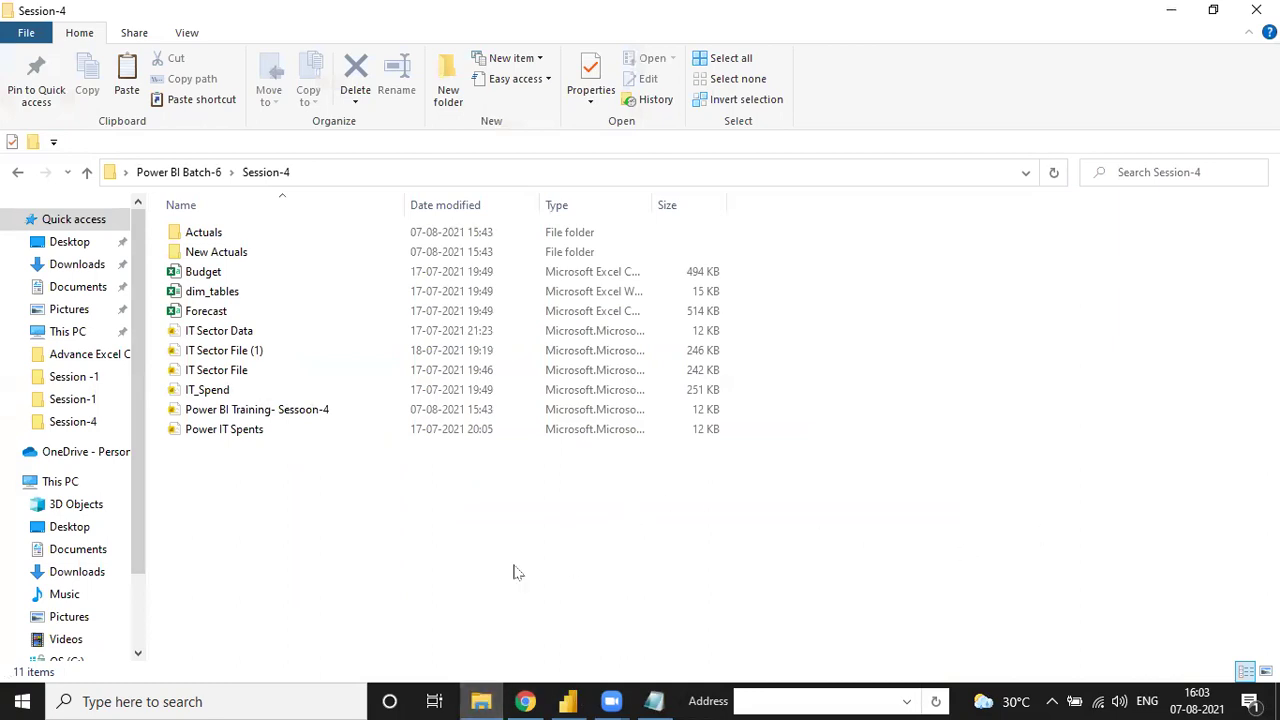
click(483, 700)
click(481, 700)
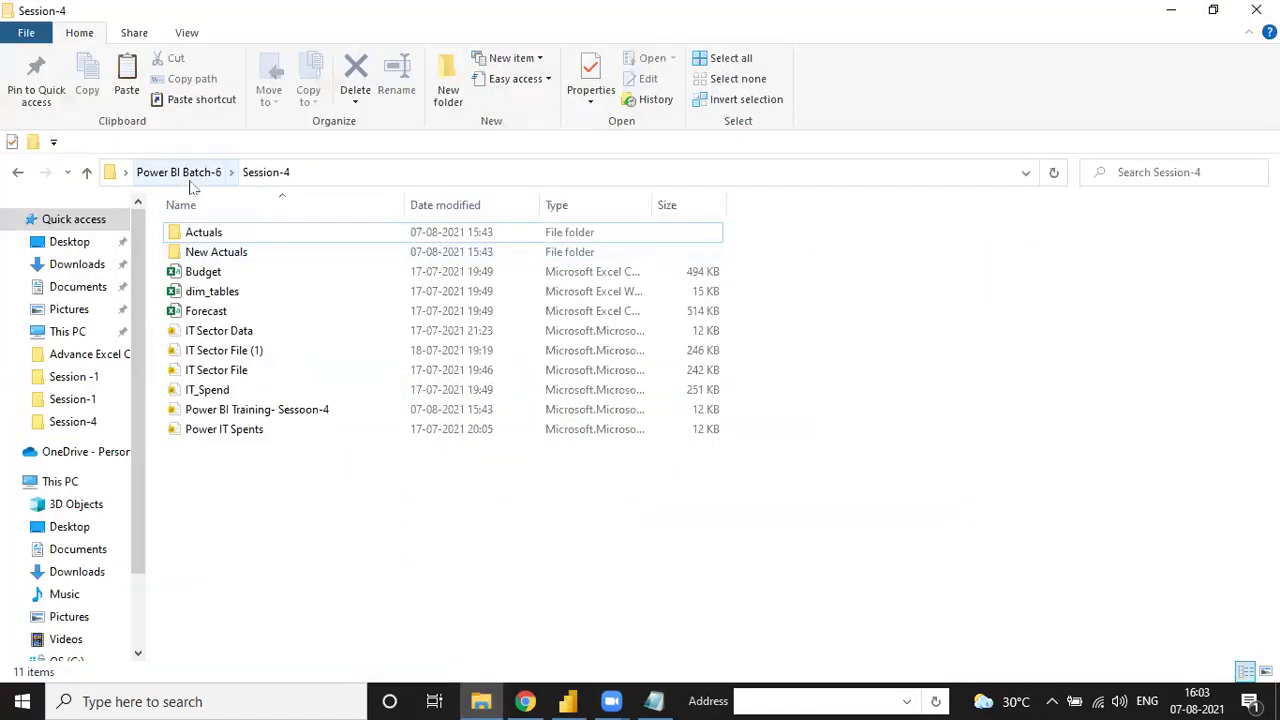
click(190, 172)
double_click(250, 233)
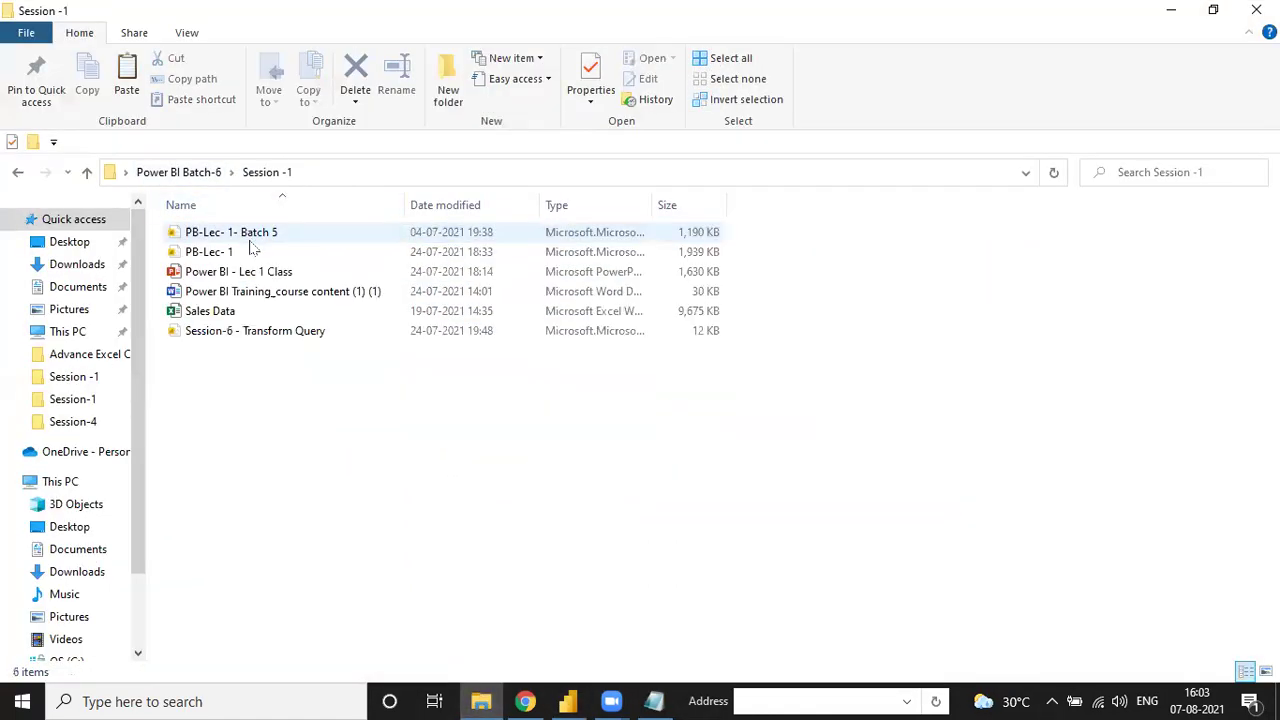
click(245, 291)
click(635, 58)
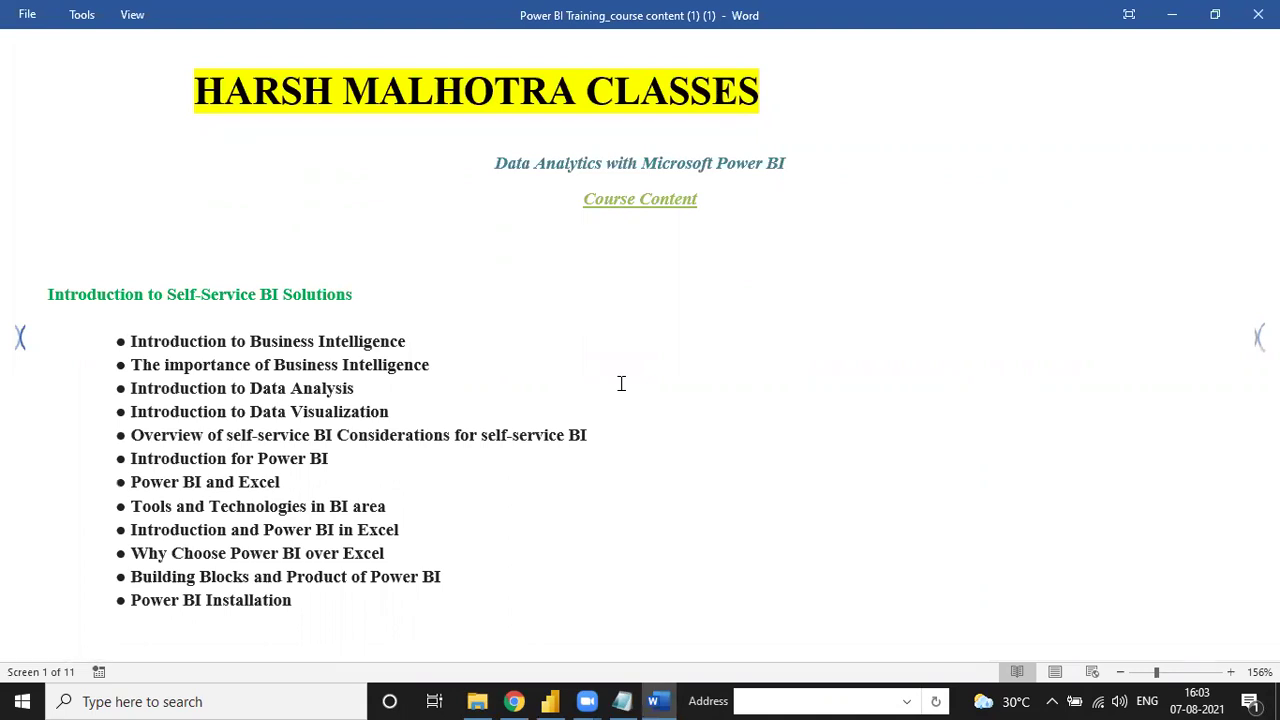
- Review the course content, covering the data source and Excel import topics and the Modelling section's Create Hierarchy topic
scroll(503, 322, down, 2)
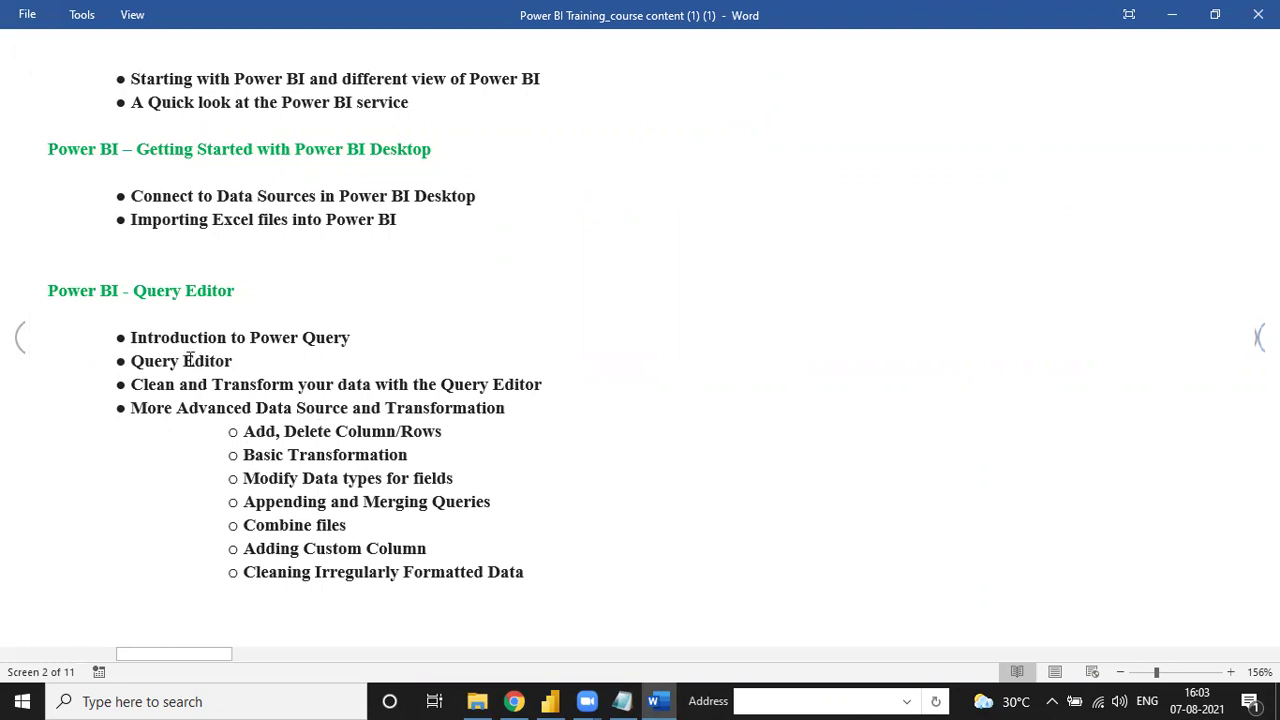
drag(135, 195, 414, 207)
drag(152, 220, 404, 221)
scroll(394, 359, down, 2)
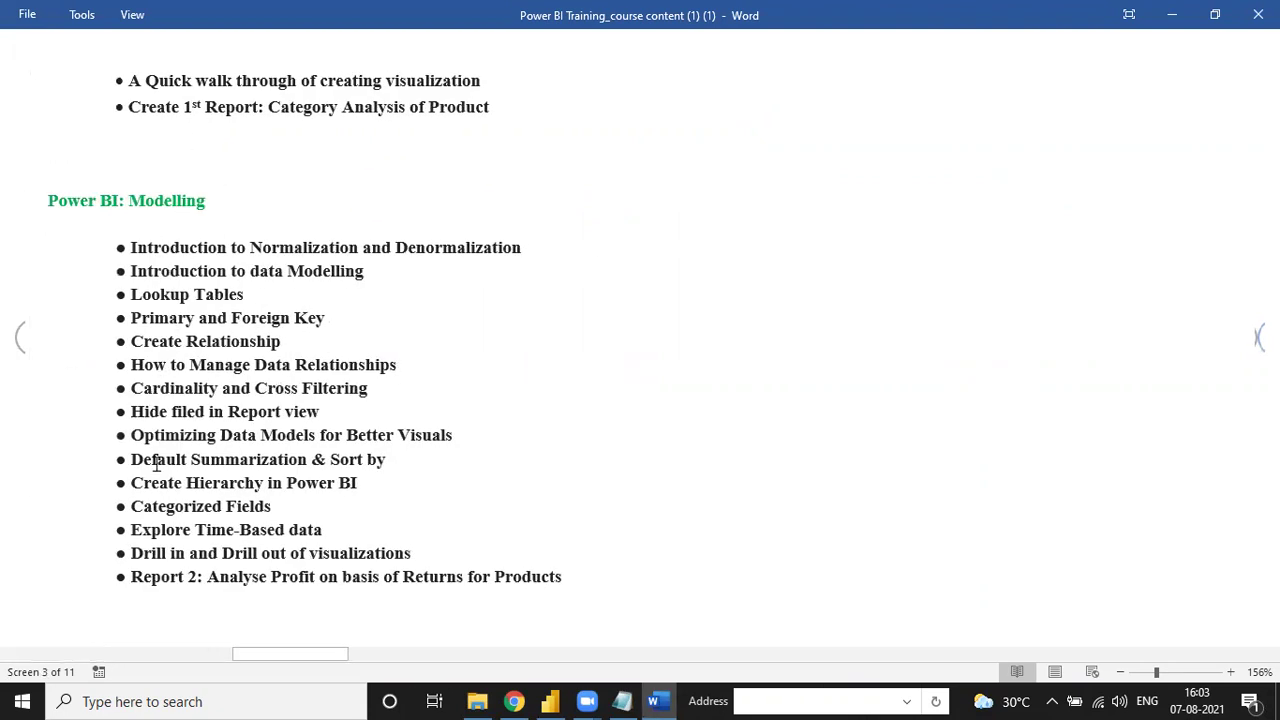
drag(131, 474, 340, 484)
click(366, 462)
- Return to File Explorer and reopen the Session-4 folder inside Power BI Batch-6
key(alt+Tab)
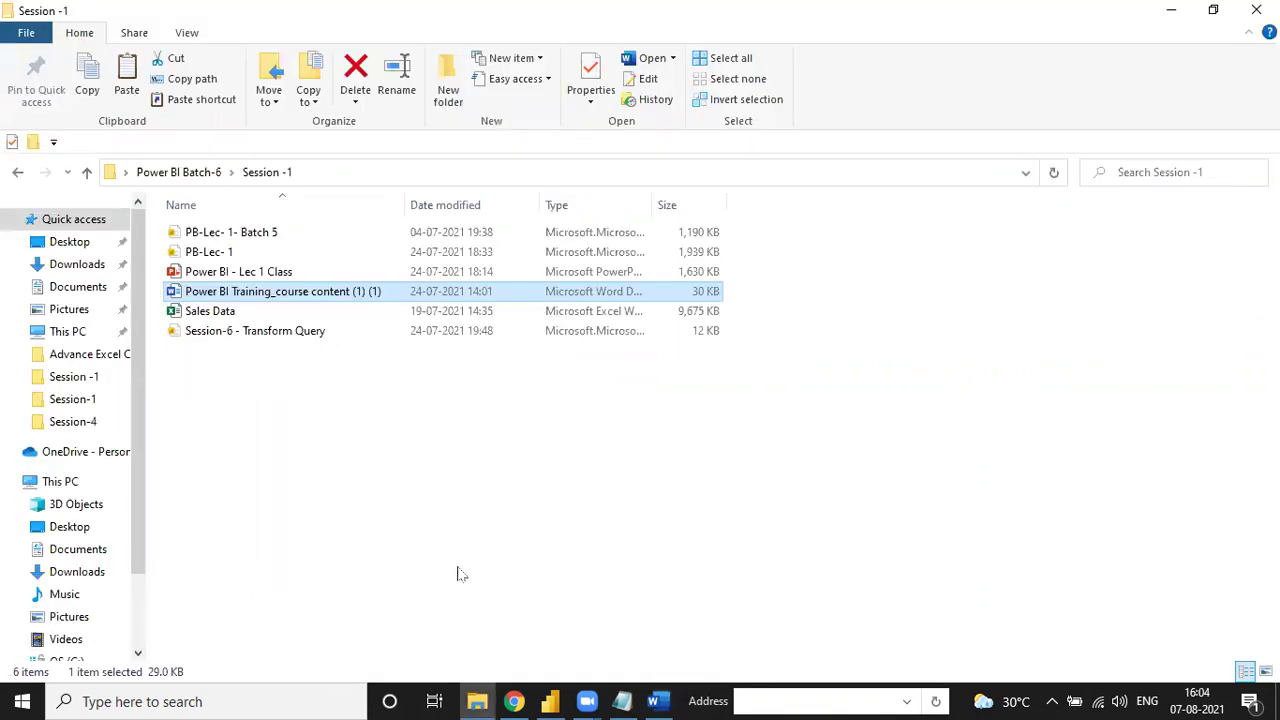
click(198, 172)
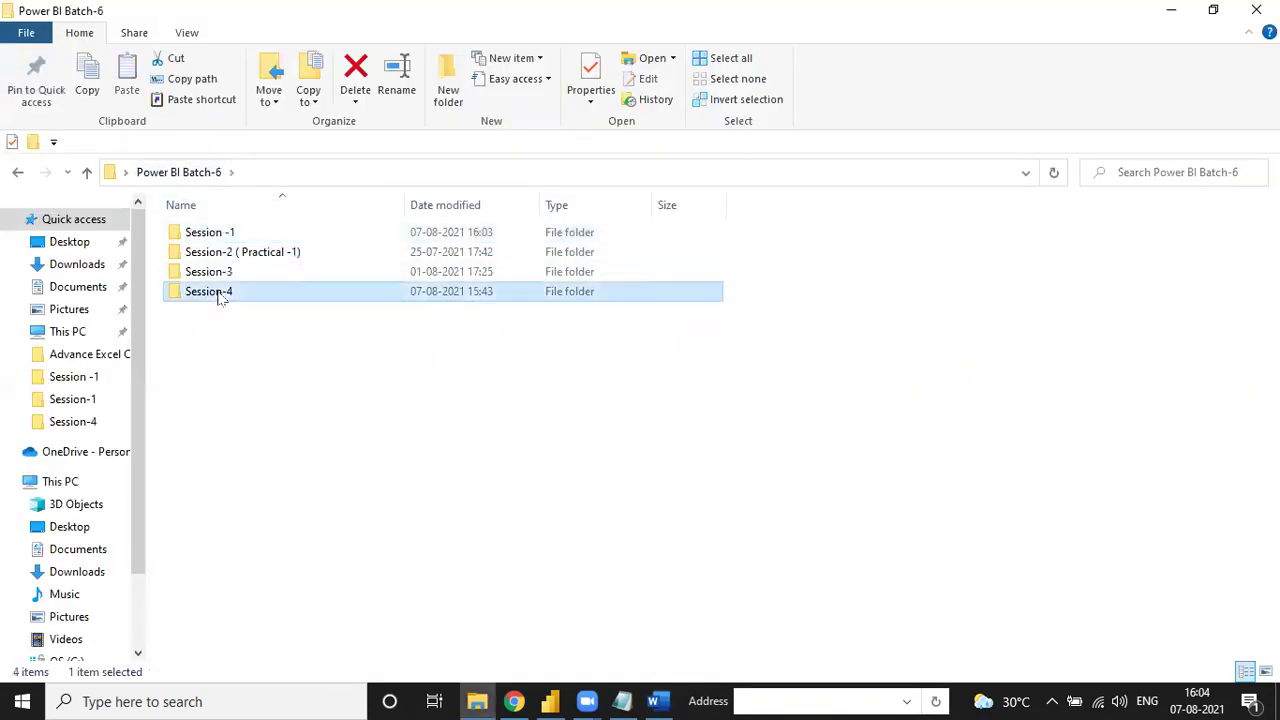
double_click(215, 290)
click(550, 701)
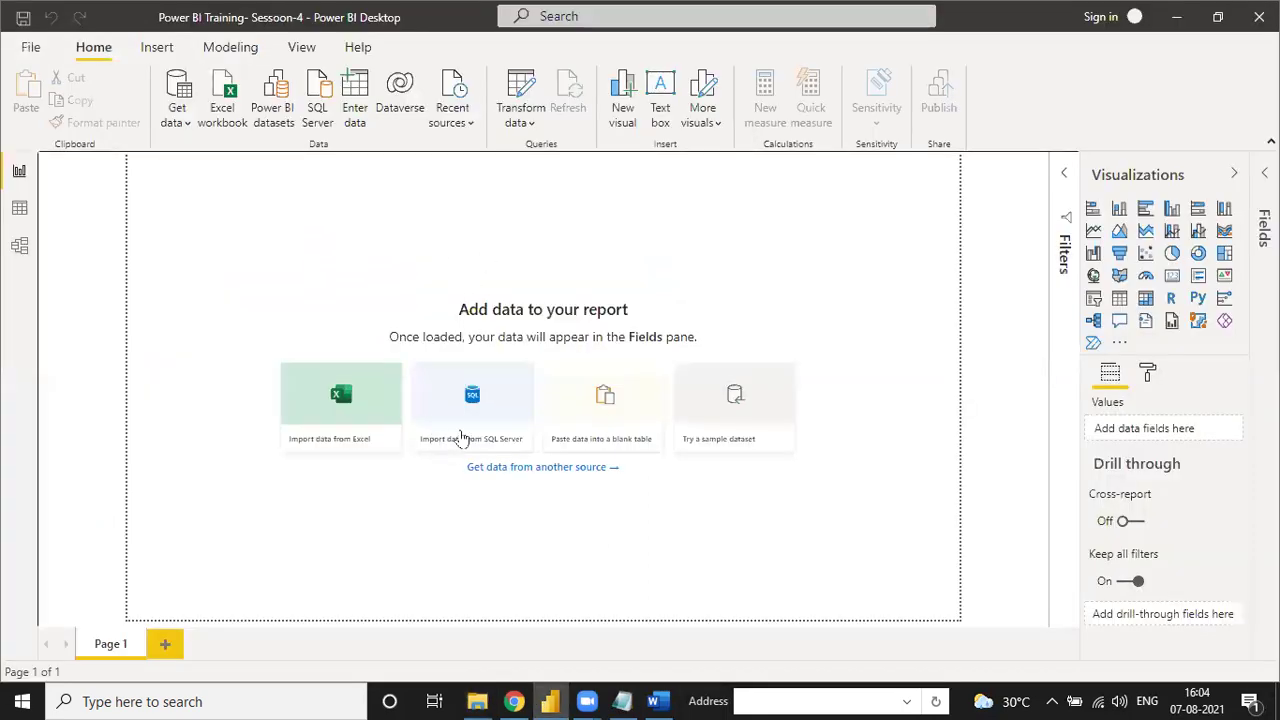
key(alt+Tab)
click(363, 350)
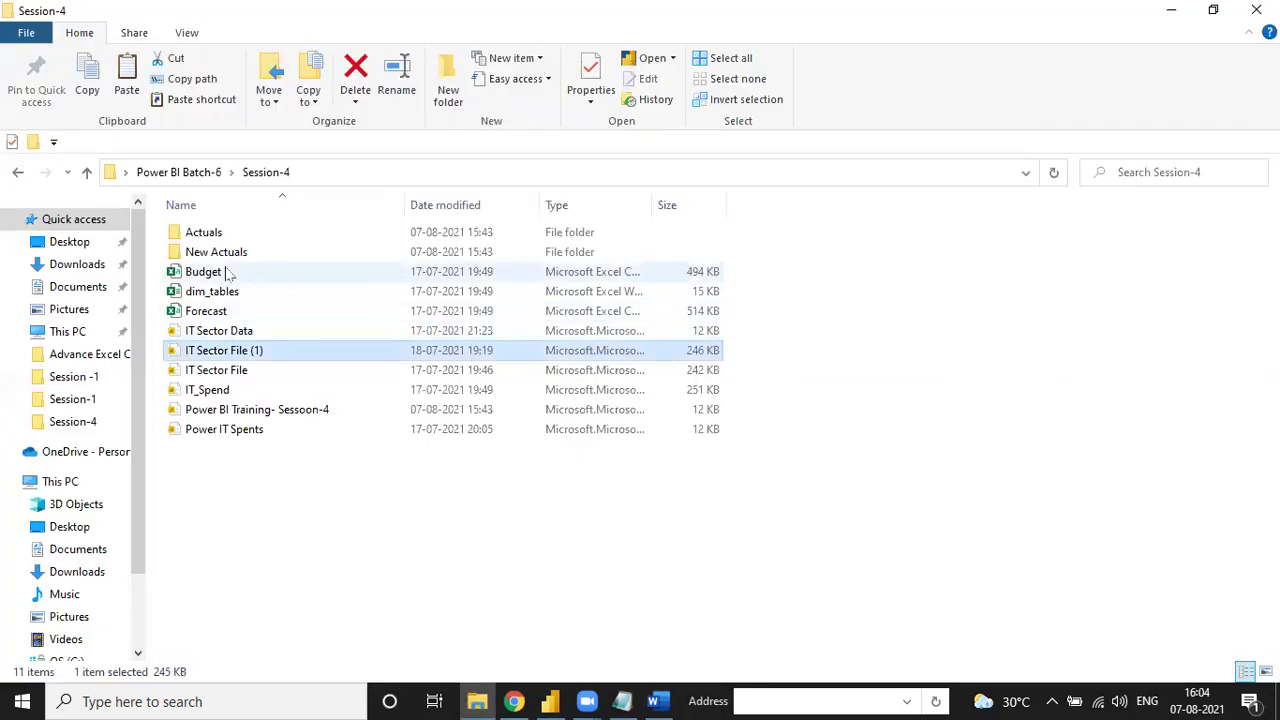
- Check the file type of the Budget file in its properties, then close them
click(300, 272)
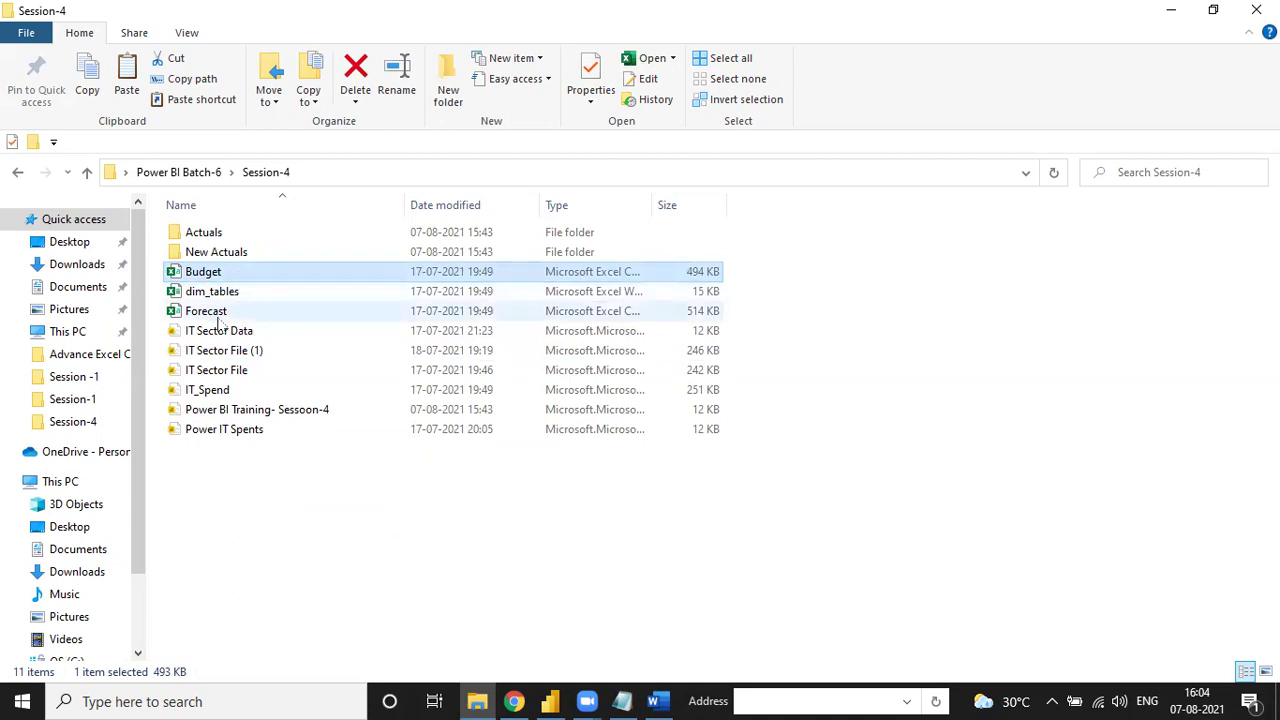
right_click(200, 272)
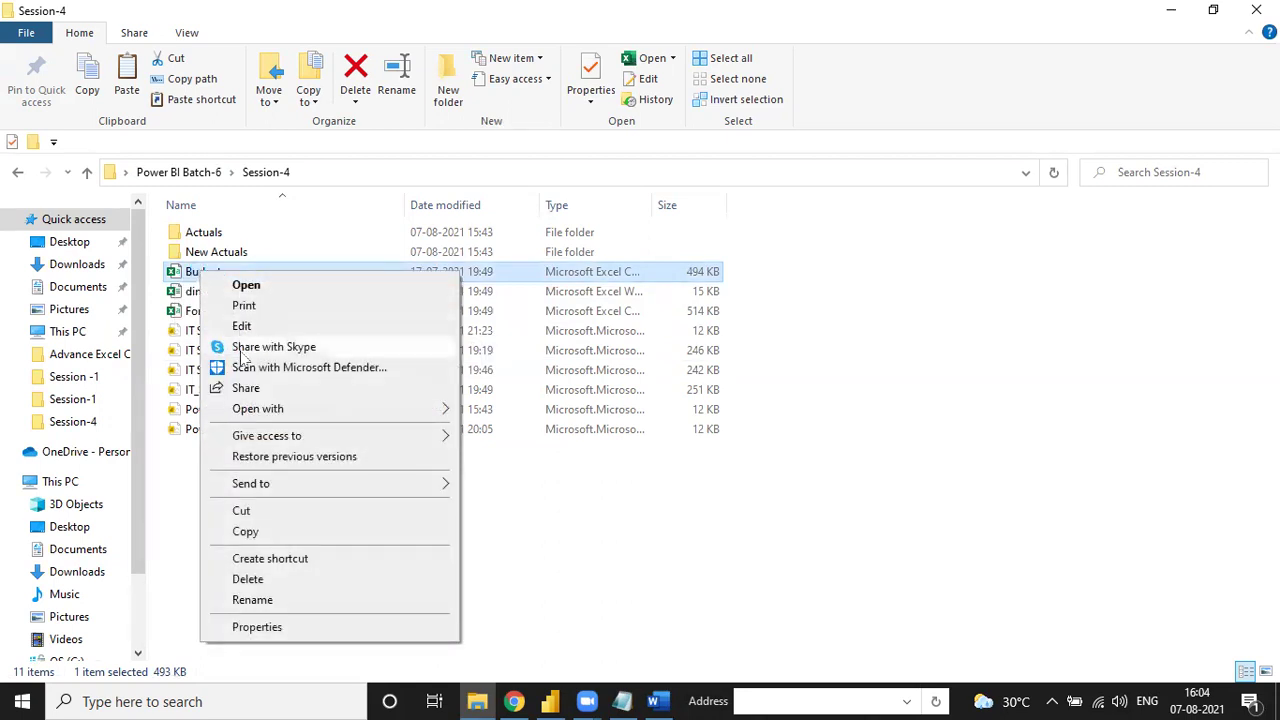
click(271, 627)
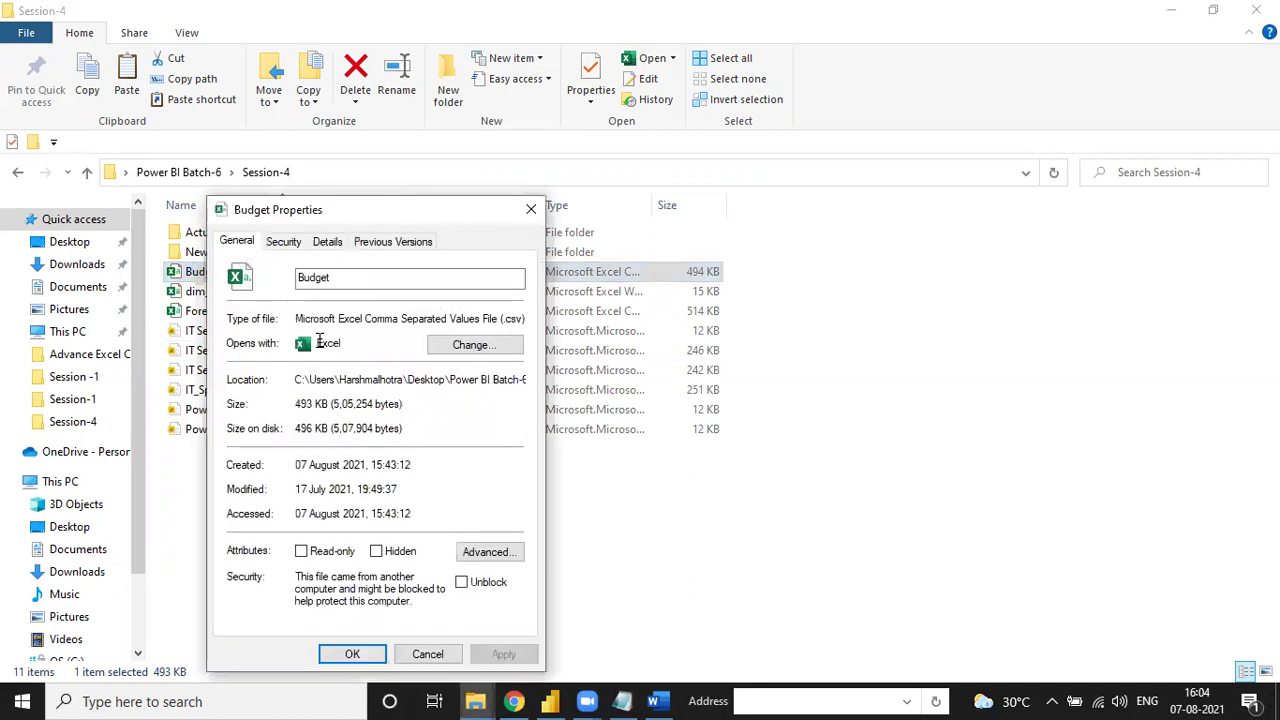
drag(503, 318, 523, 318)
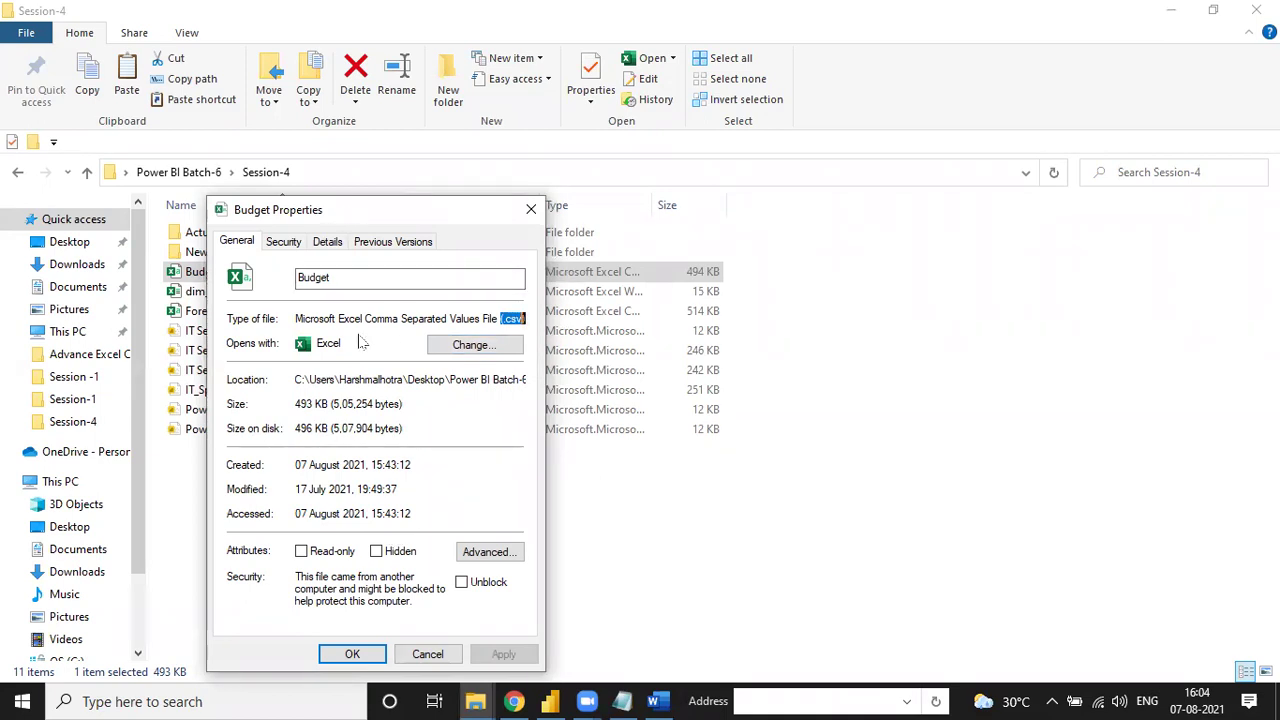
click(528, 212)
- Open the dim_tables workbook from the Session-4 folder and enable editing
click(214, 313)
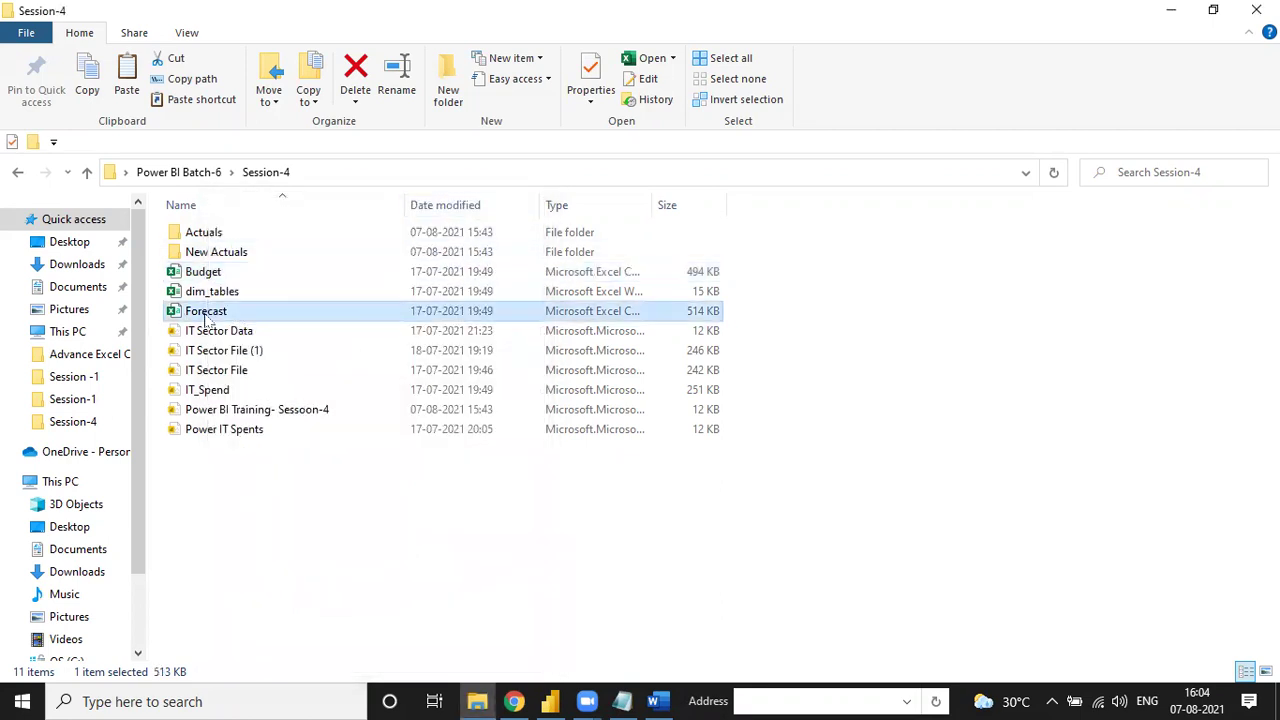
click(204, 293)
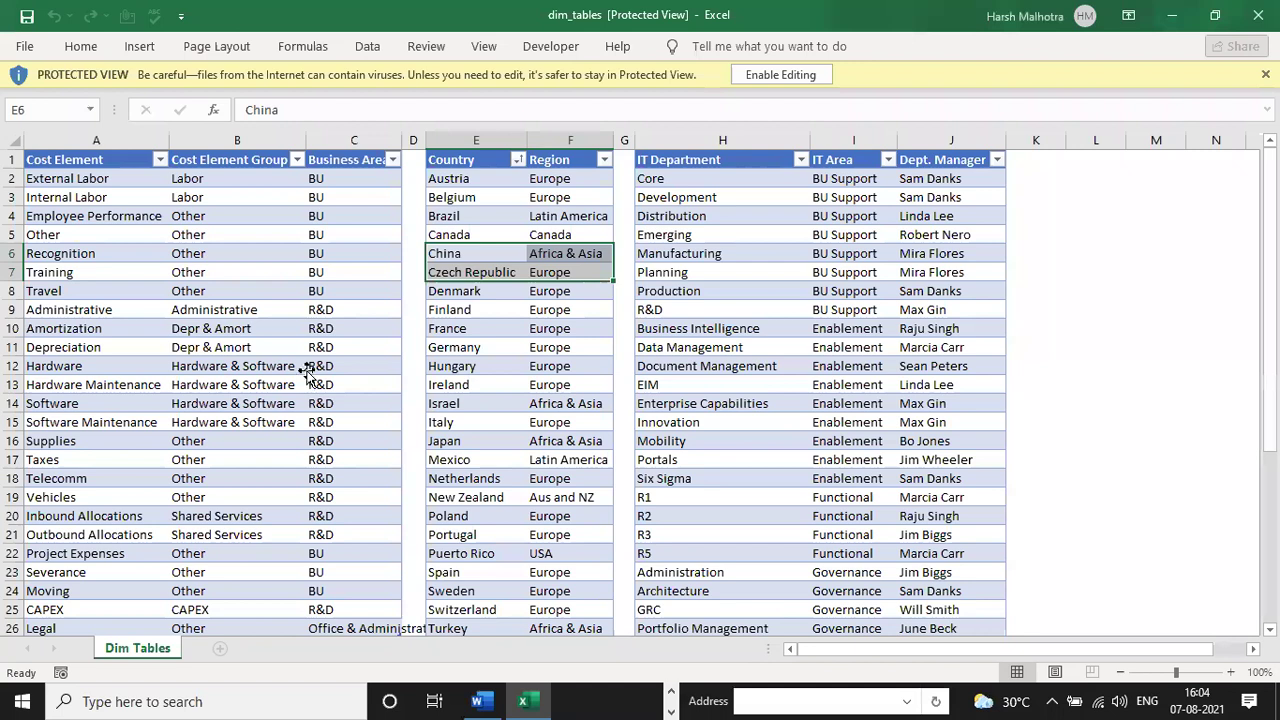
click(305, 366)
click(763, 75)
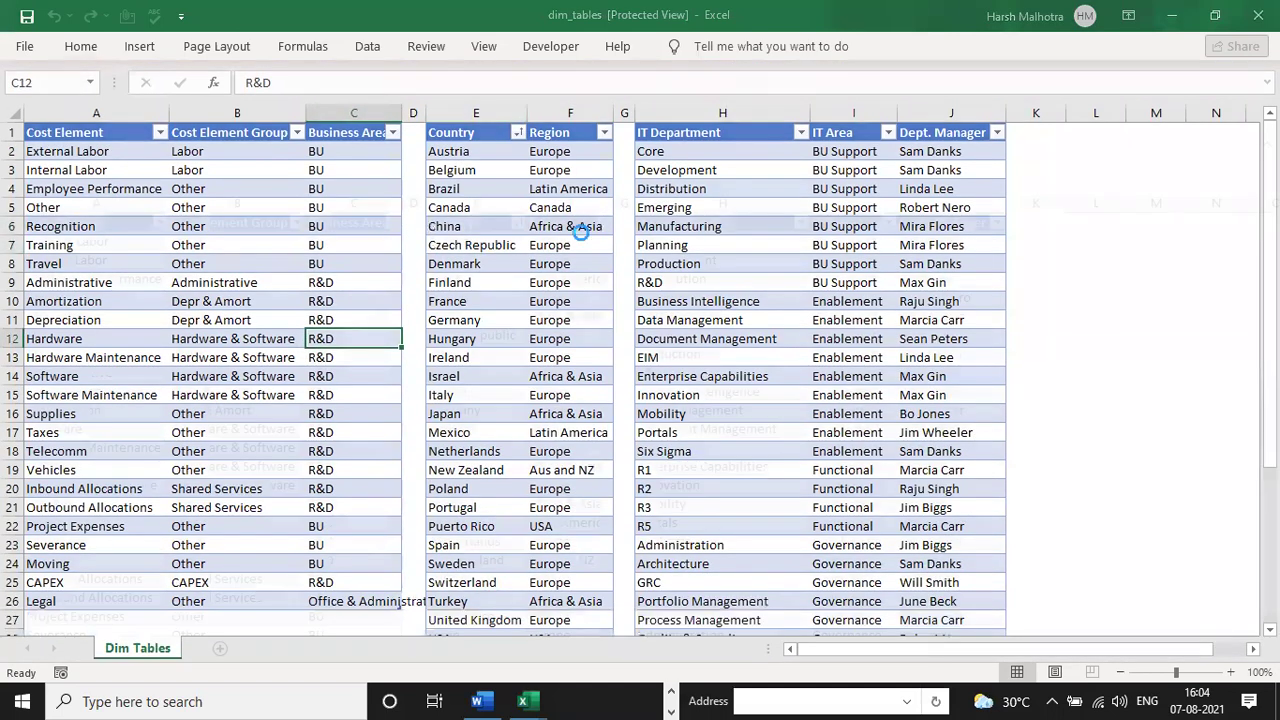
- Turn off the header filters of the Cost Element table on the Dim Tables sheet
click(358, 371)
key(ctrl+Up)
key(ctrl+Left)
key(ctrl+shift+l)
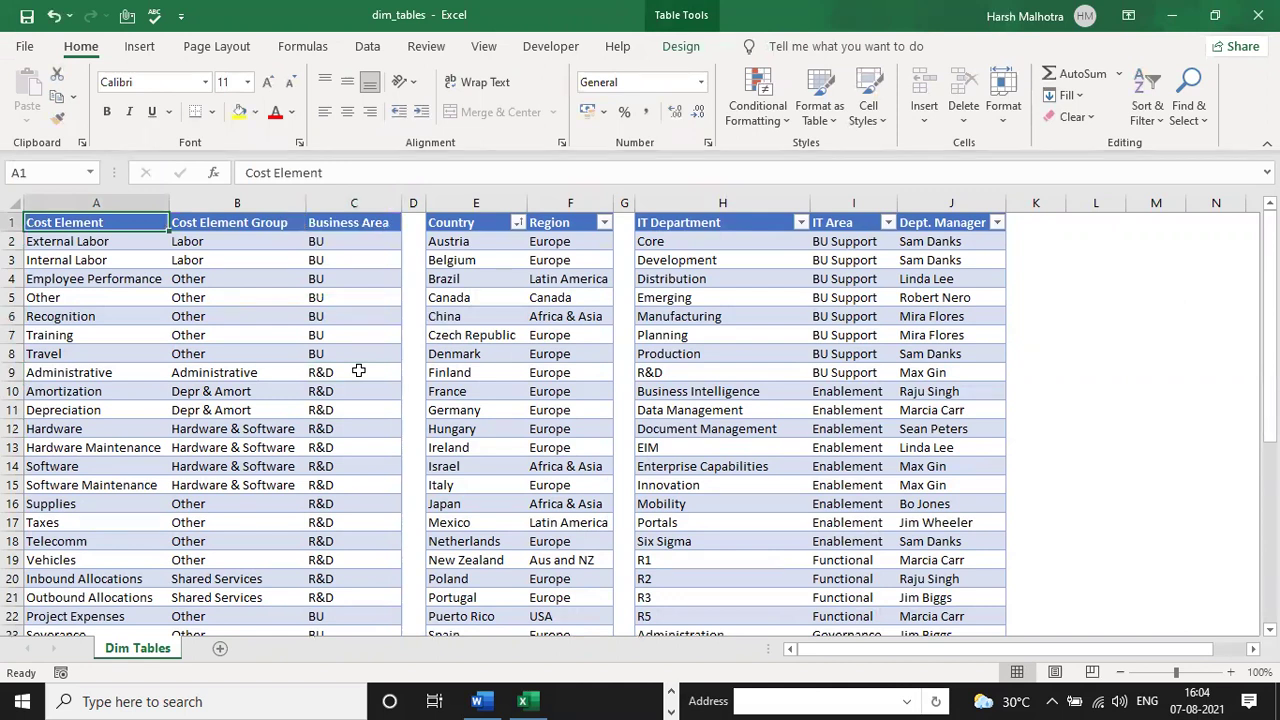
- Turn off the header filters of the Country and IT Department tables
key(Right)
key(Right)
key(Right)
key(Right)
key(ctrl+shift+l)
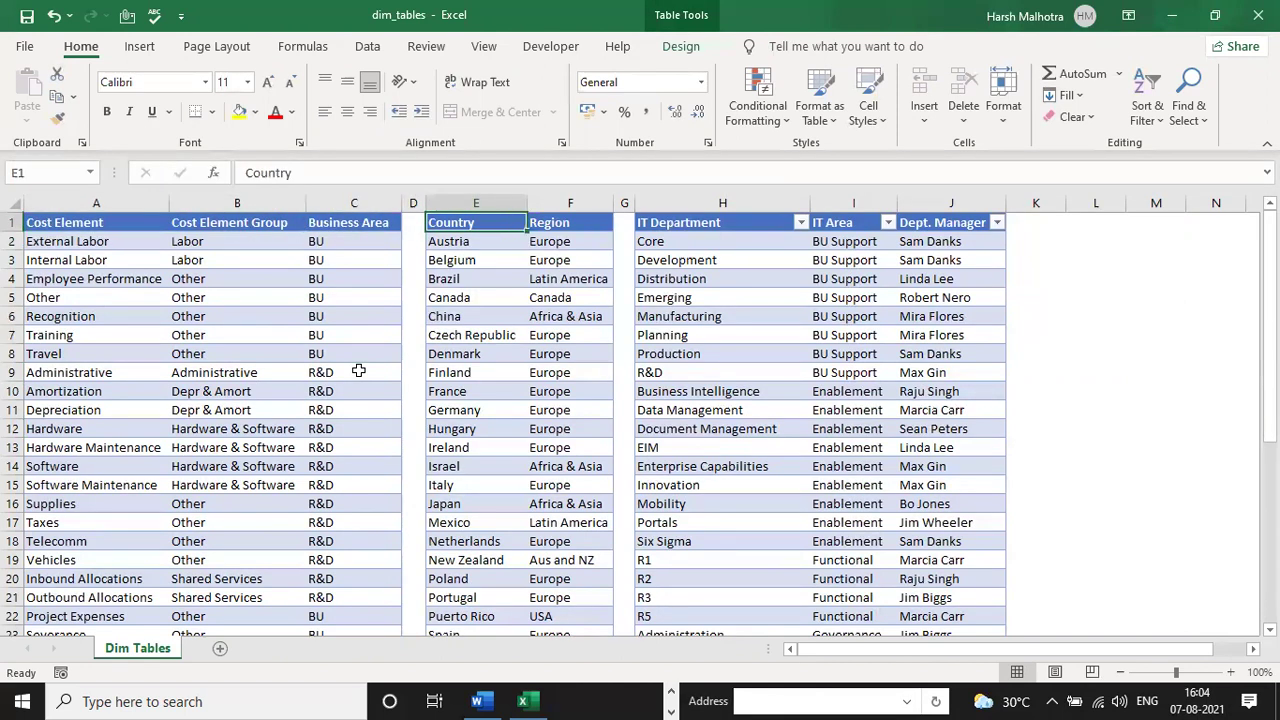
key(Right)
key(Right)
key(Right)
key(ctrl+shift+l)
- Examine the Cost Element table's three headers and its first data row
key(Left)
key(Left)
key(Left)
key(Left)
key(Left)
key(Left)
key(Left)
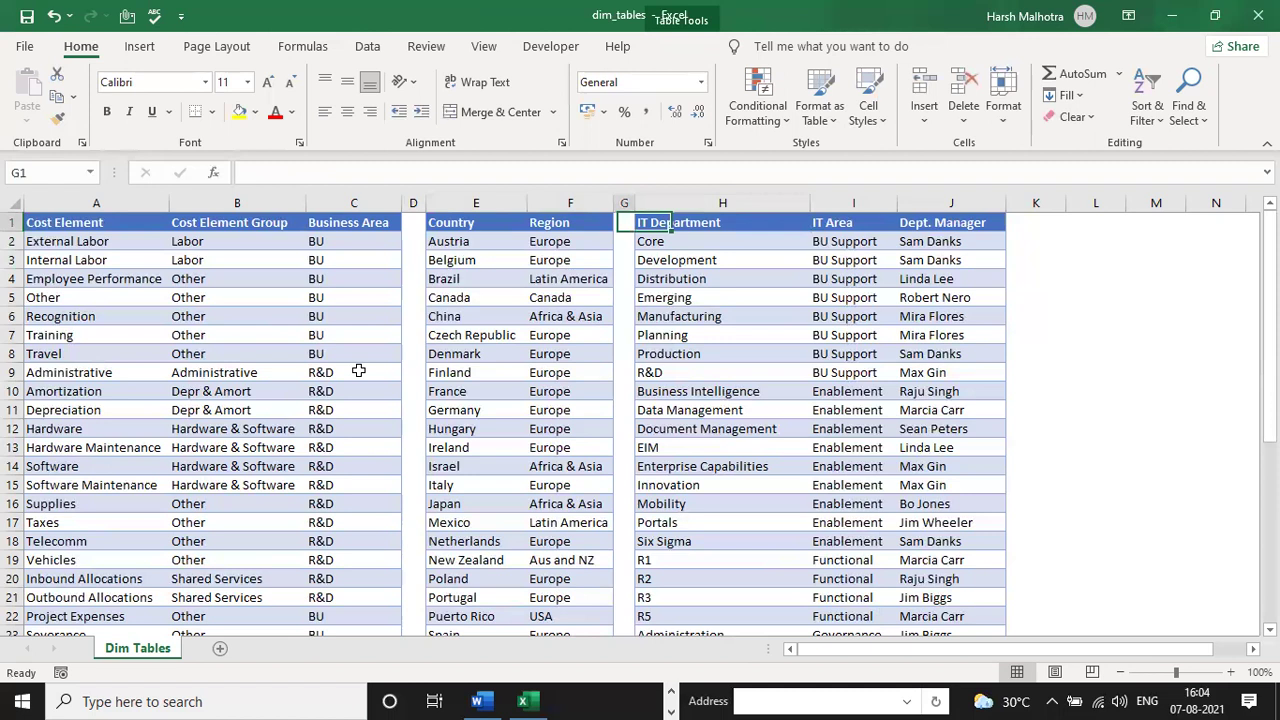
key(ctrl+shift+Right)
key(ctrl+shift+Left)
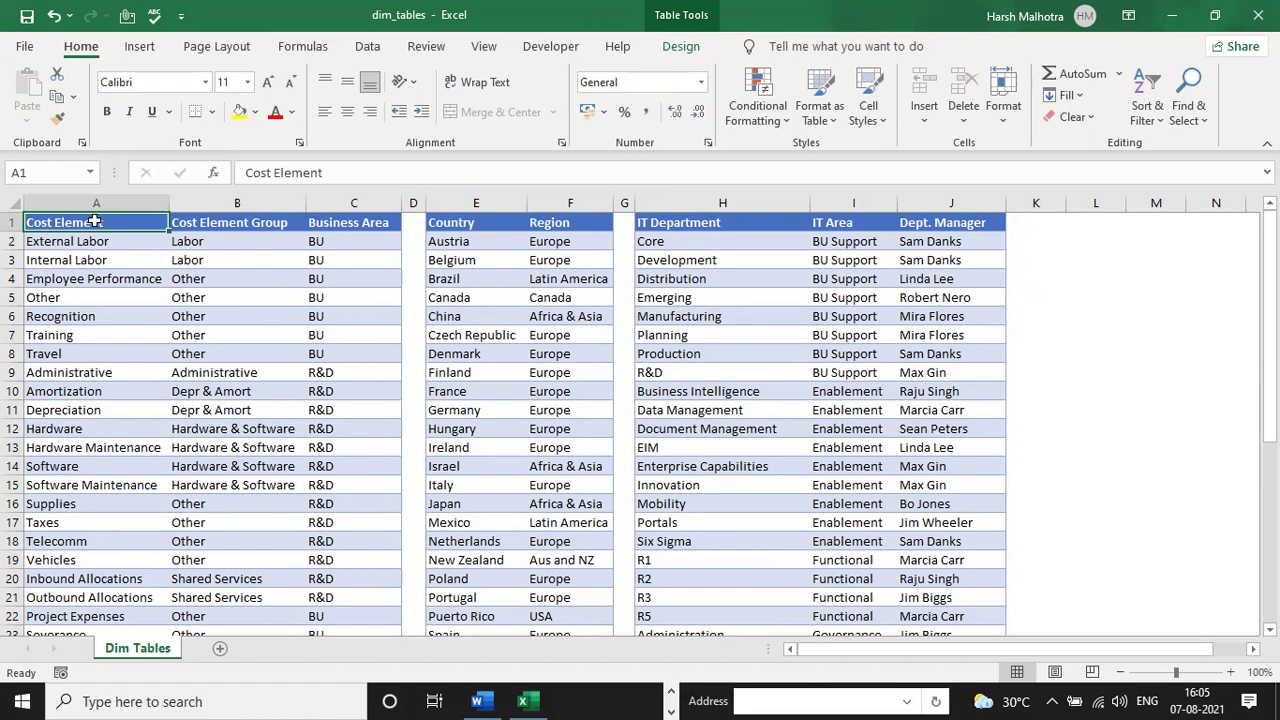
key(ctrl+shift+Right)
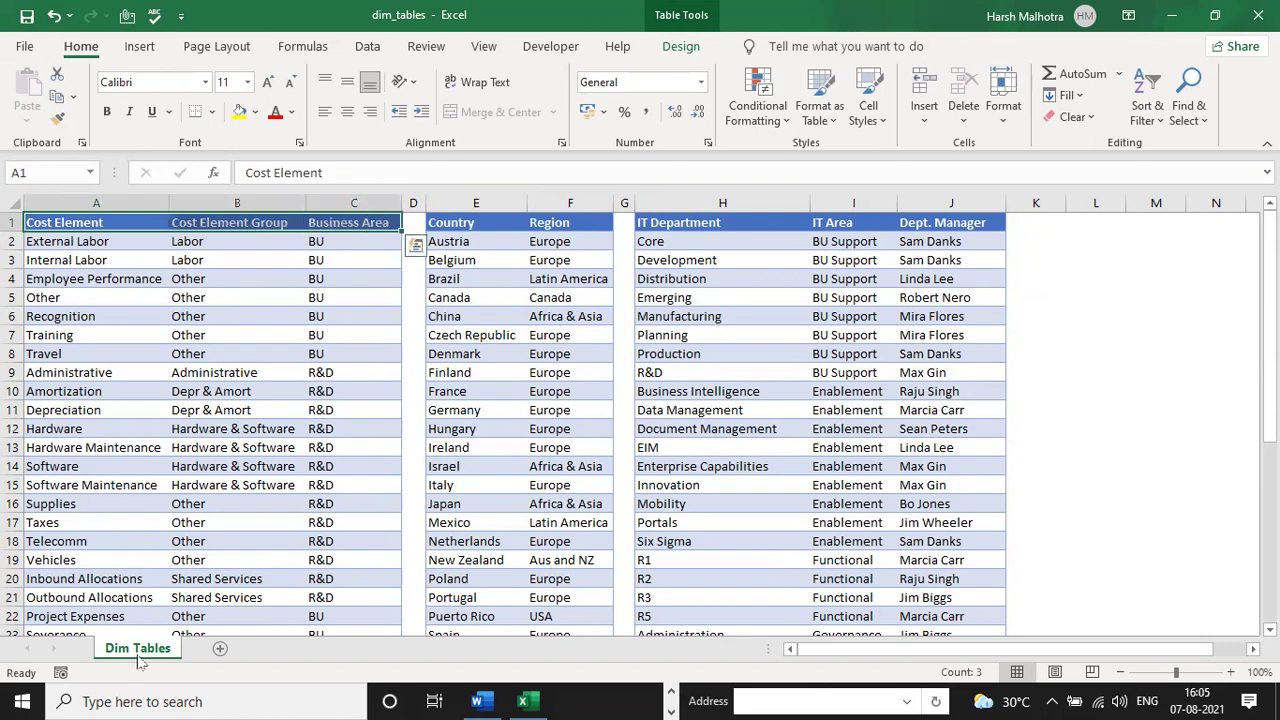
click(180, 426)
click(90, 236)
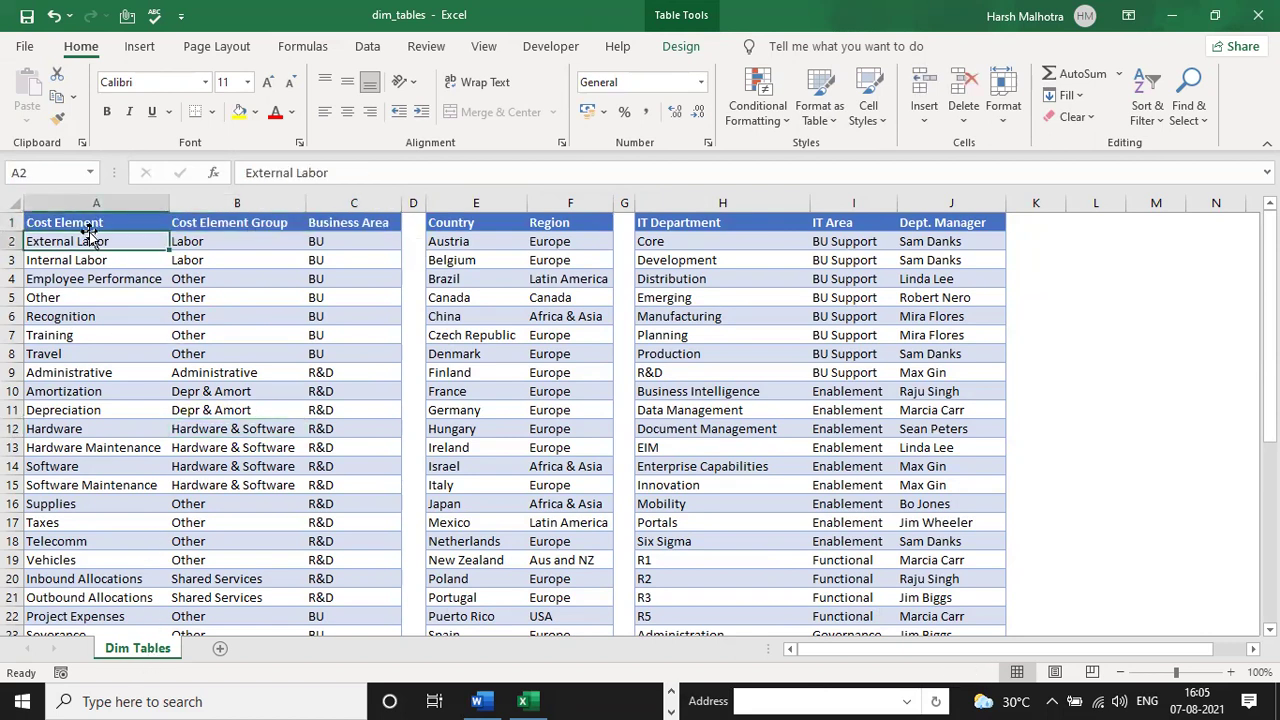
key(Up)
key(ctrl+shift+Right)
key(shift+Down)
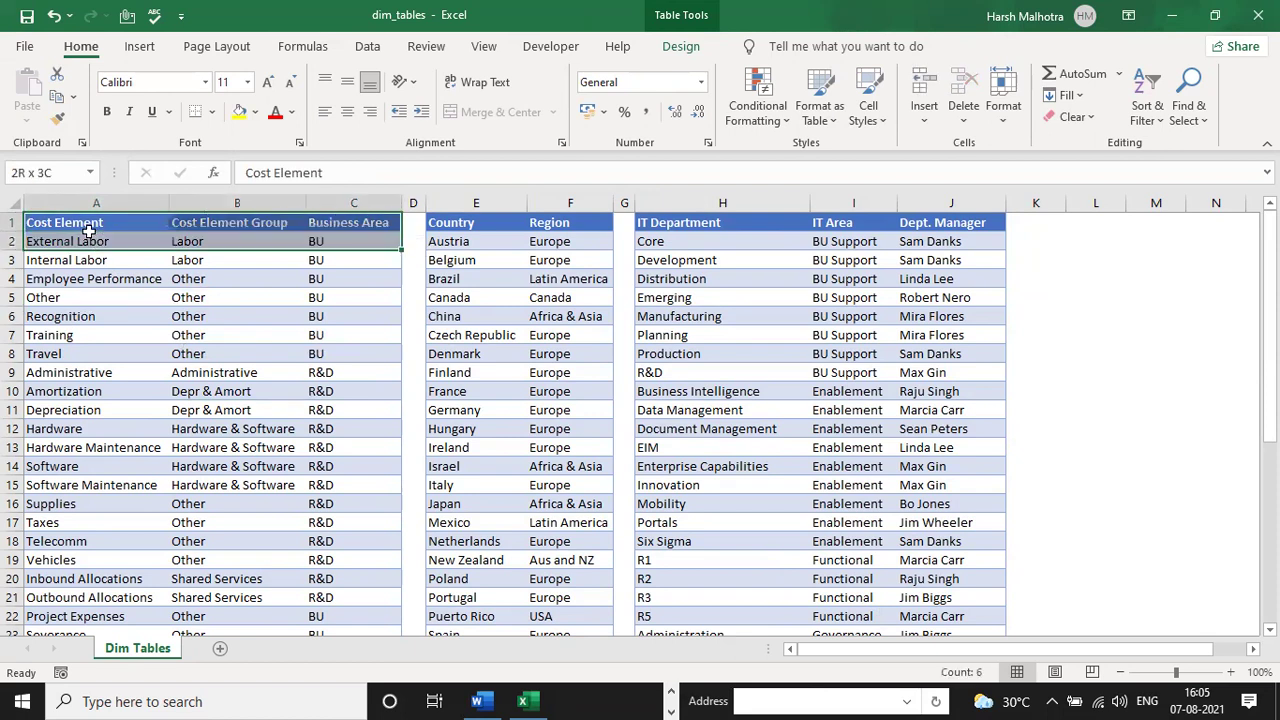
- Look through the Country and IT Department tables, checking the full list of IT departments
key(Right)
key(Right)
key(Right)
key(Right)
key(Right)
scroll(88, 230, down, 2)
scroll(88, 230, up, 2)
key(Right)
key(Right)
key(ctrl+shift+Right)
key(shift+Down)
key(Down)
key(Up)
key(Down)
key(ctrl+shift+Down)
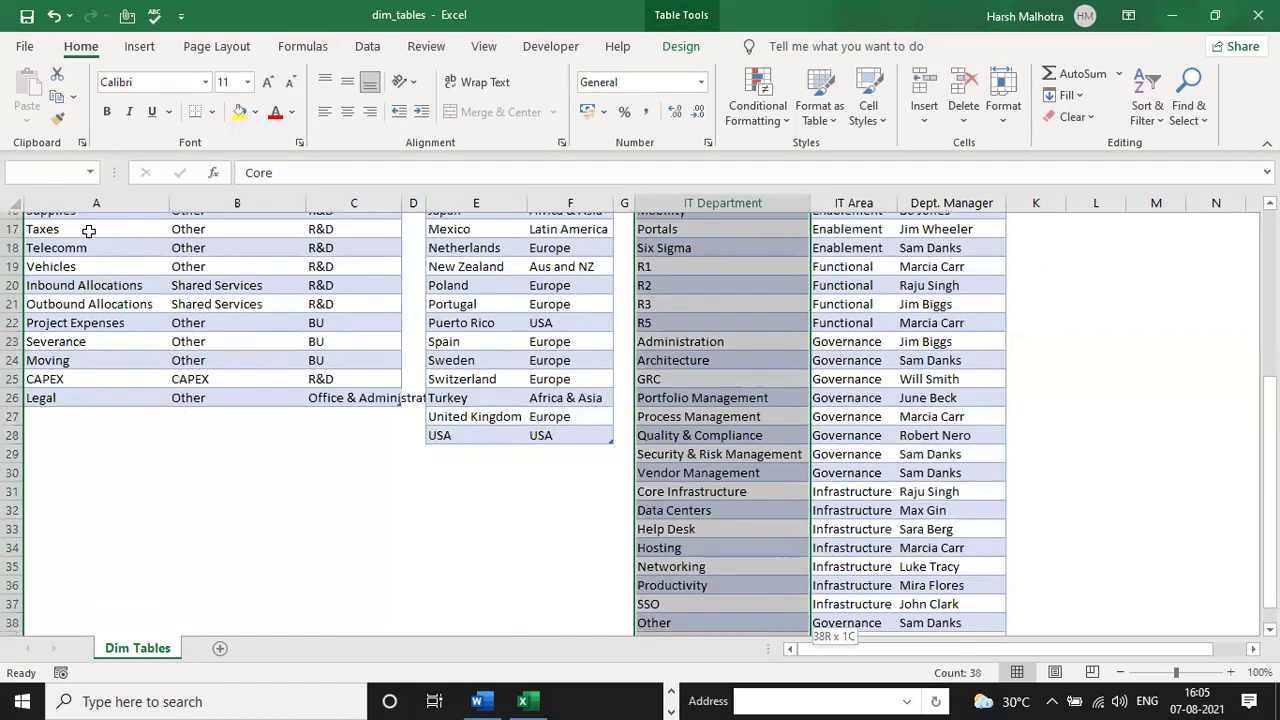
key(Up)
key(Left)
key(Left)
key(Left)
key(Left)
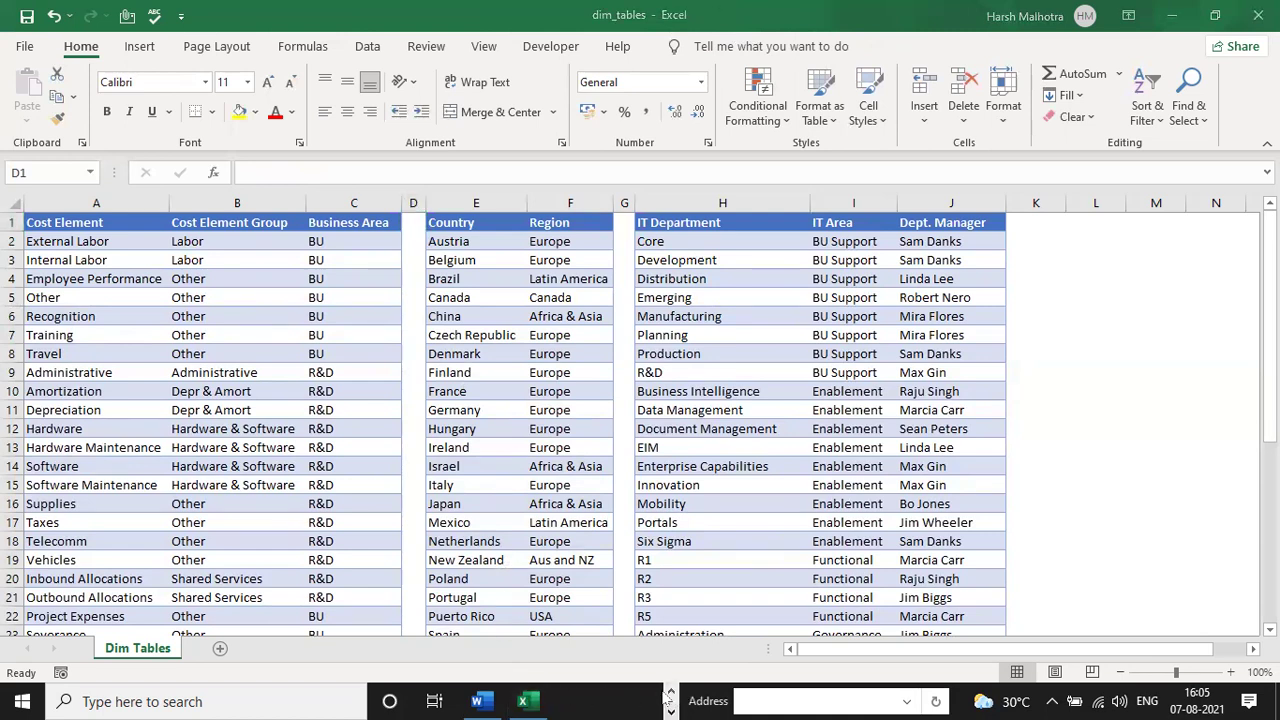
- Switch to File Explorer and open the Actuals folder inside Session-4
click(670, 690)
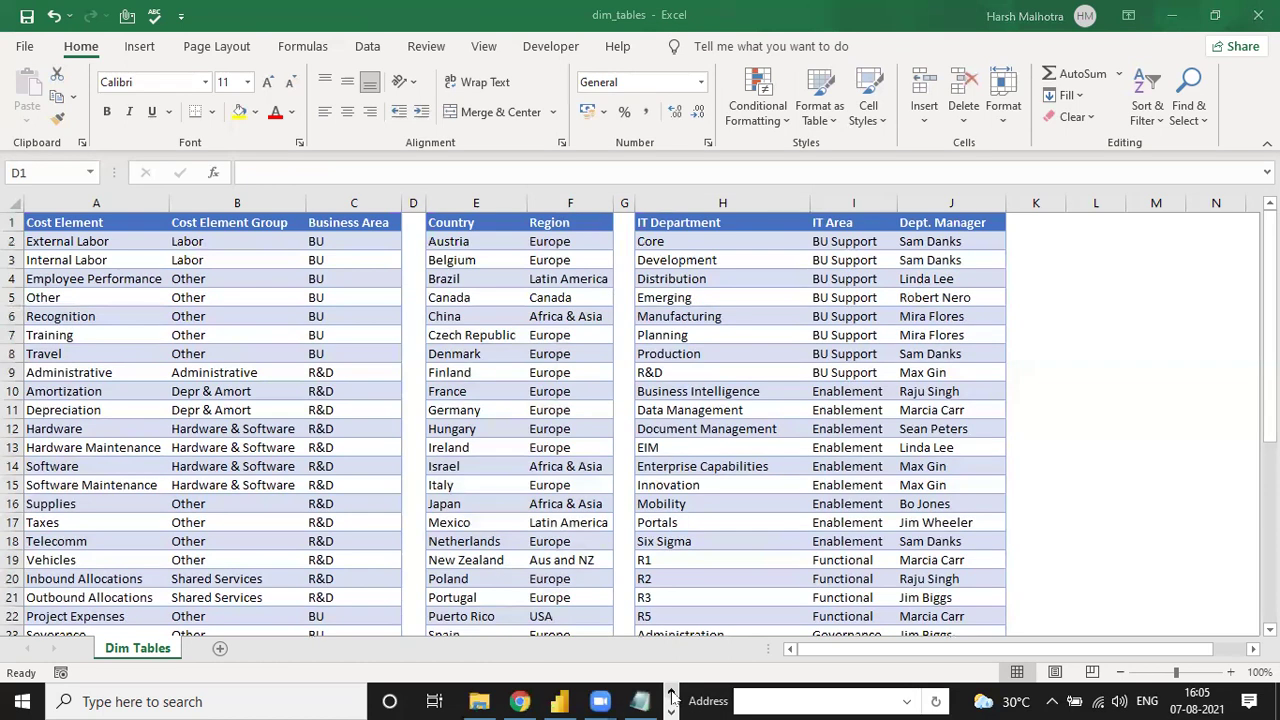
click(481, 699)
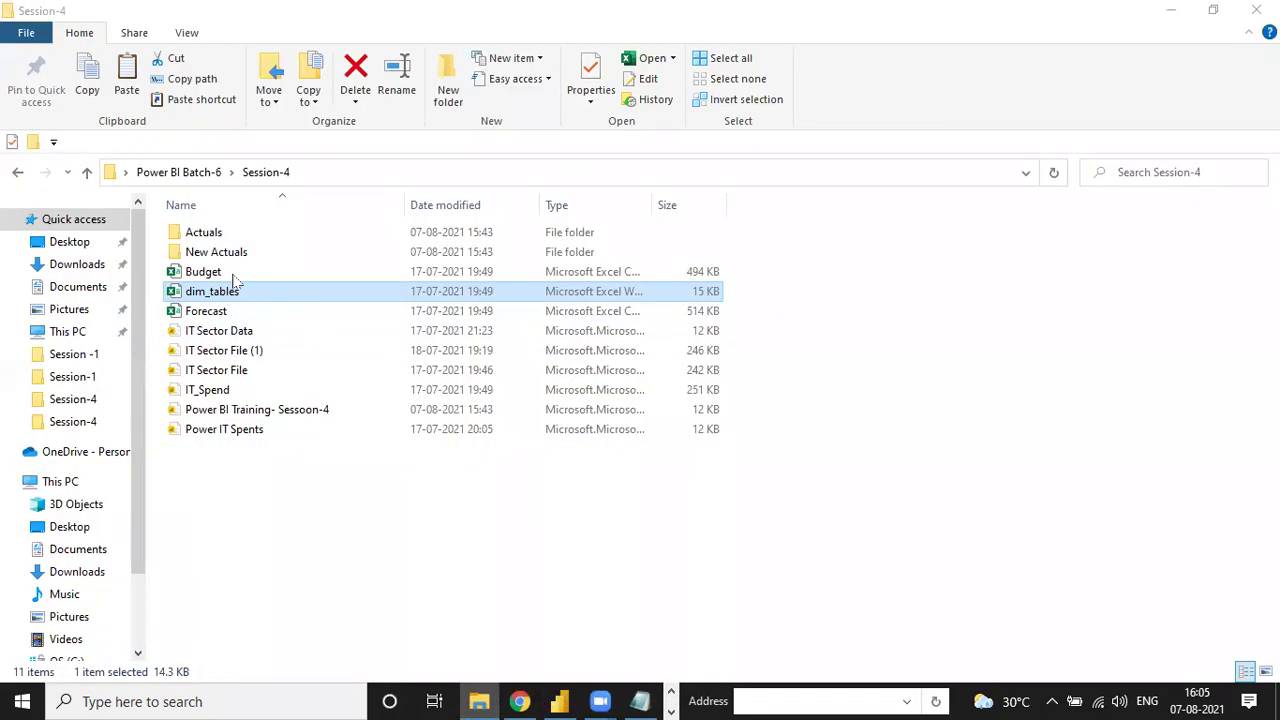
click(233, 312)
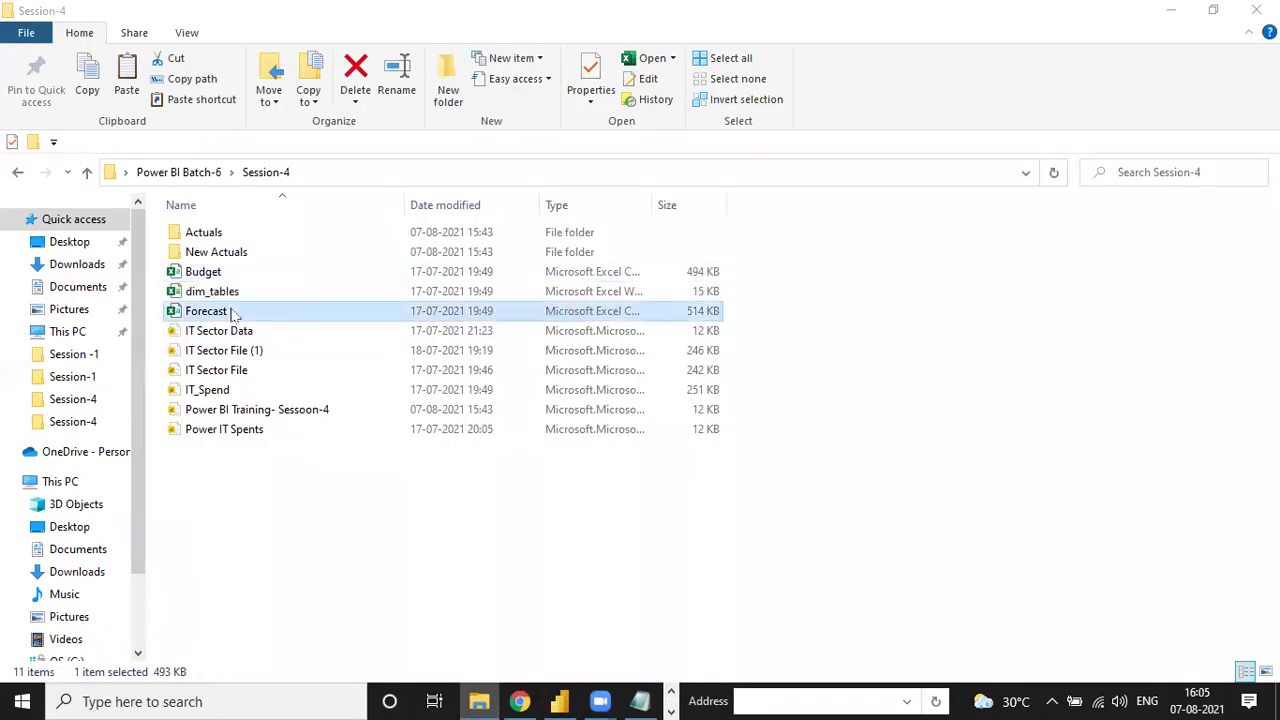
double_click(227, 234)
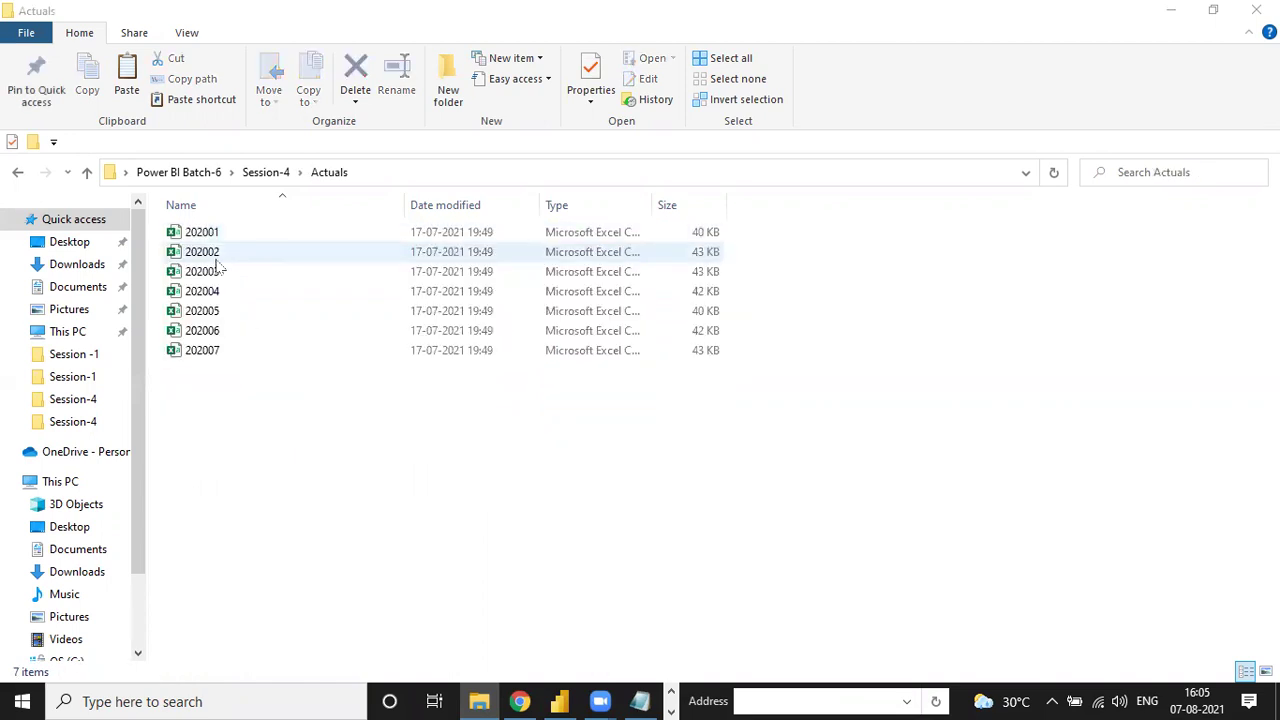
- Select the seven CSV files from 202001 to 202007 in the Actuals folder
click(204, 236)
key(shift+Down)
key(shift+Down)
key(shift+Down)
key(shift+Down)
key(shift+Down)
key(shift+Down)
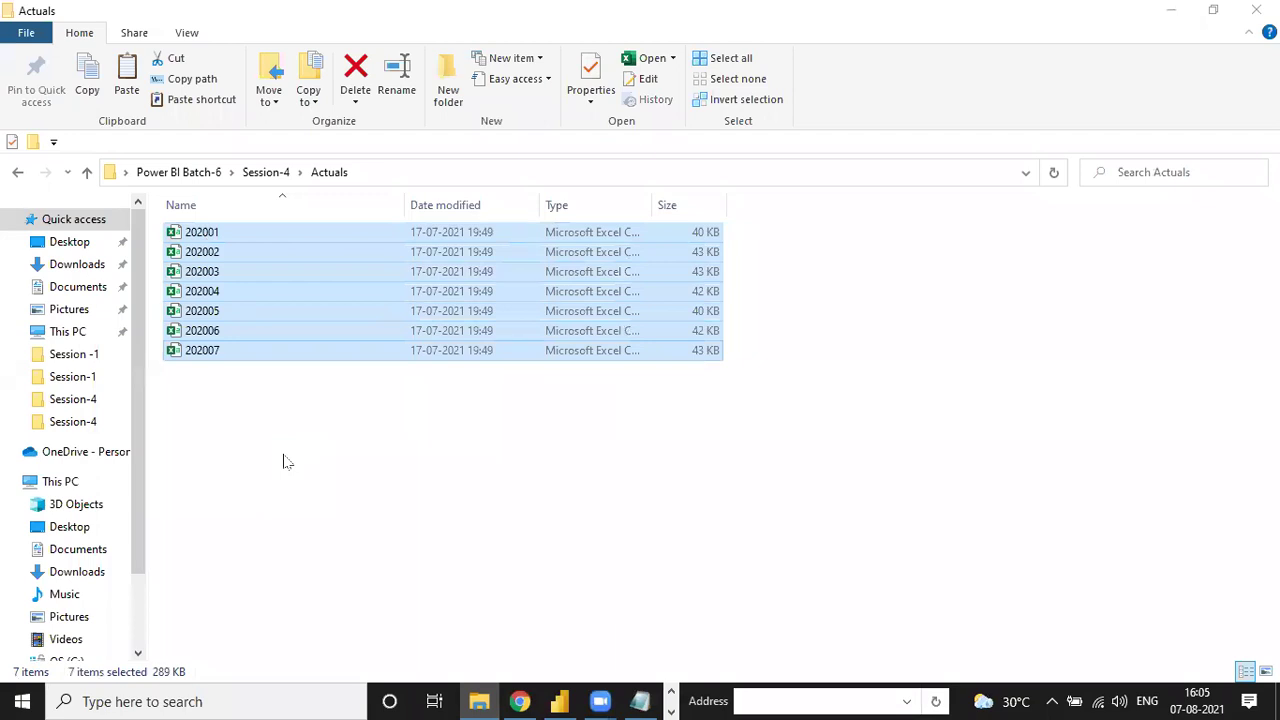
- Switch to Power BI Desktop and connect to the Excel workbook dim_tables in the Session-4 folder
click(559, 701)
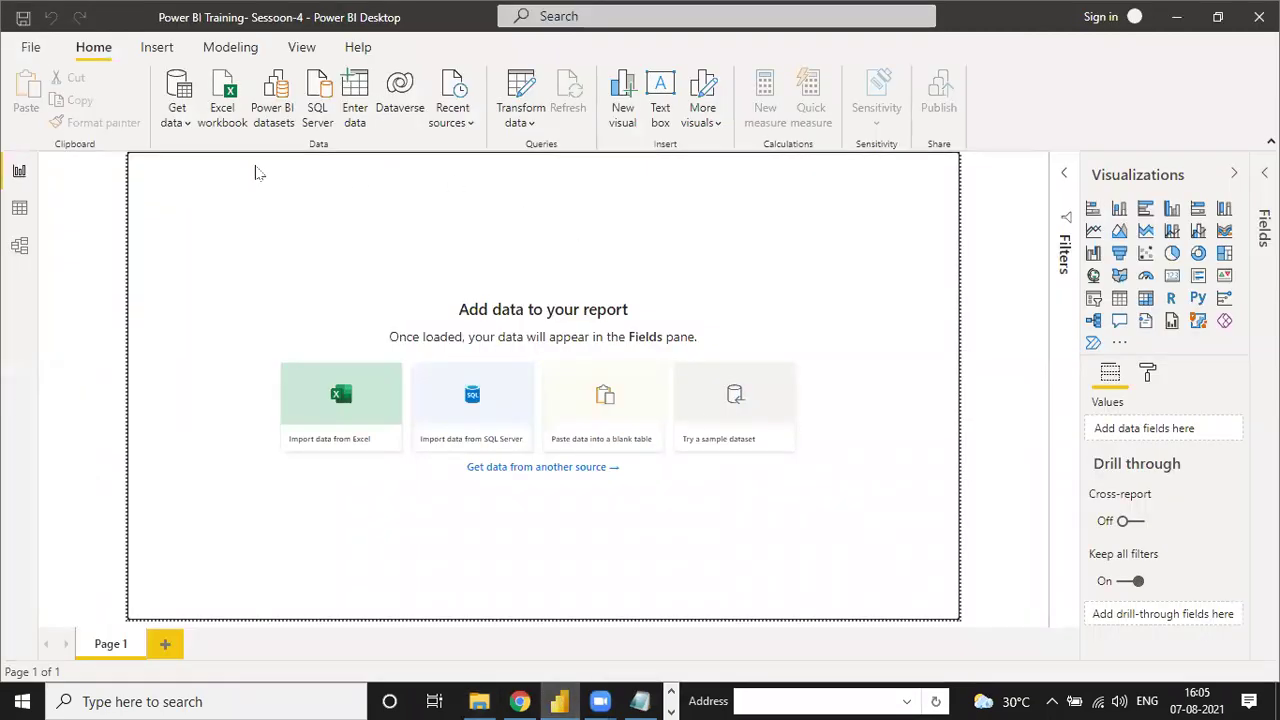
click(183, 122)
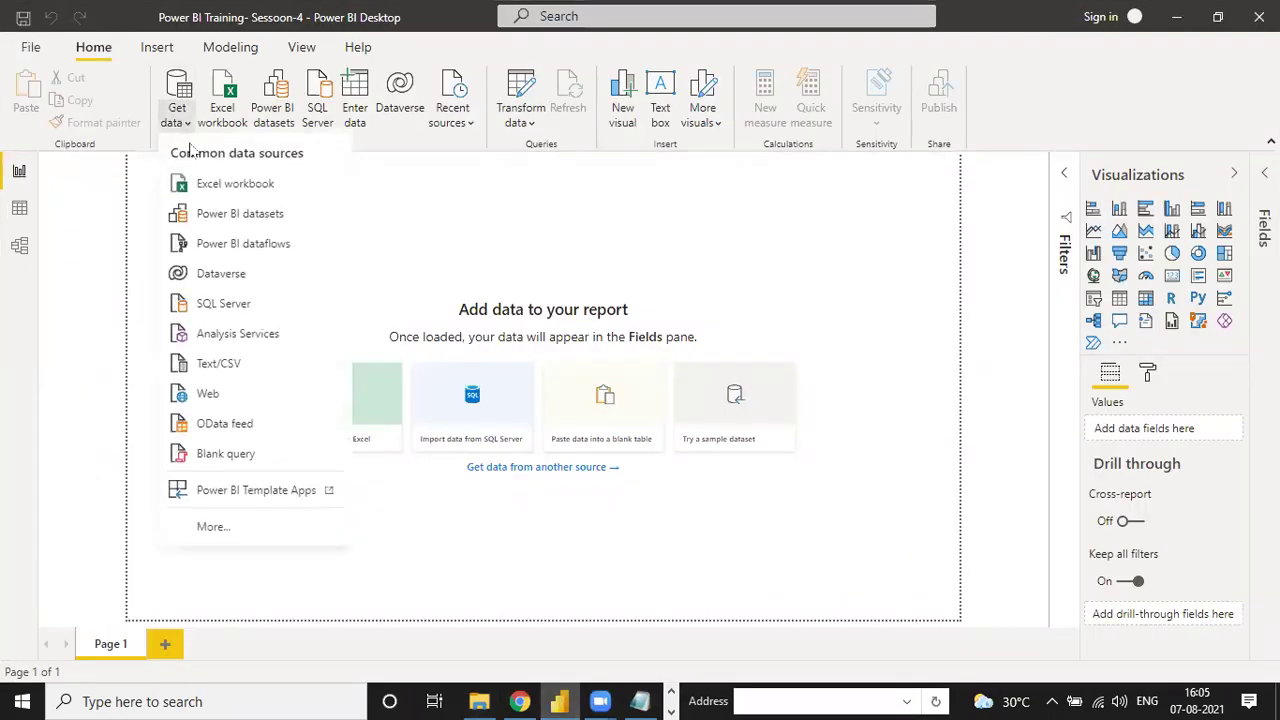
click(210, 184)
click(264, 186)
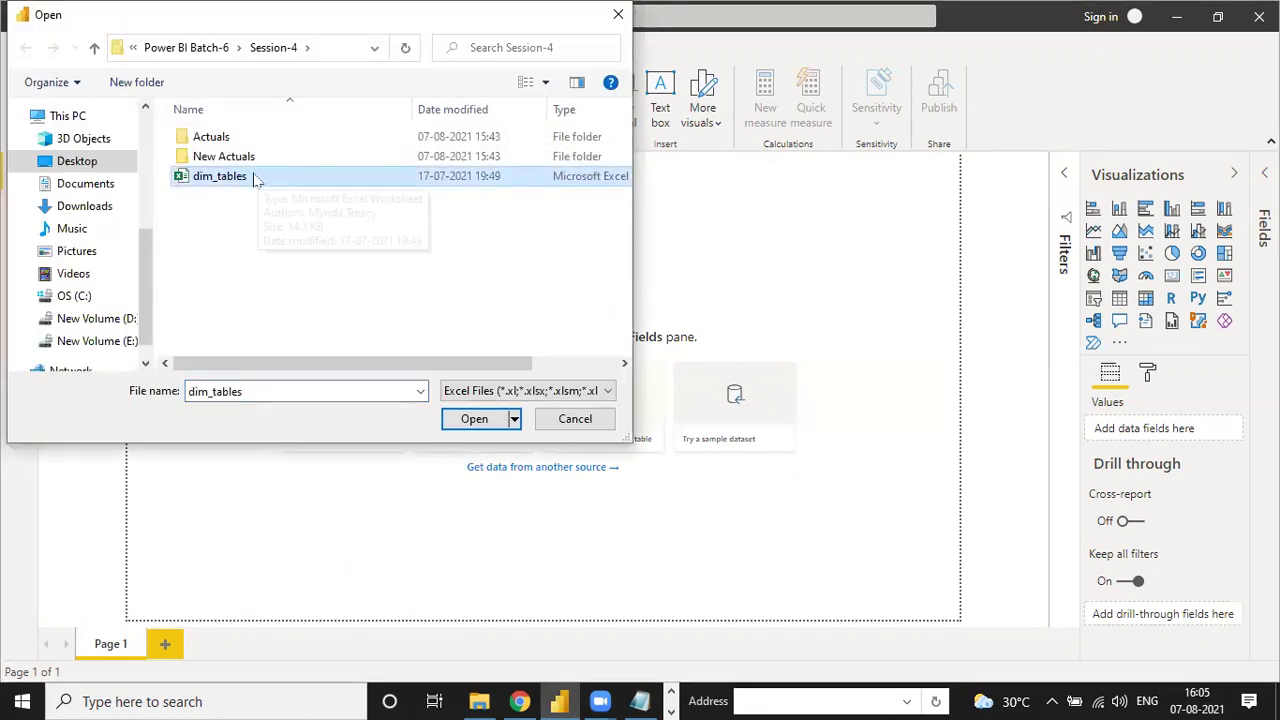
click(474, 418)
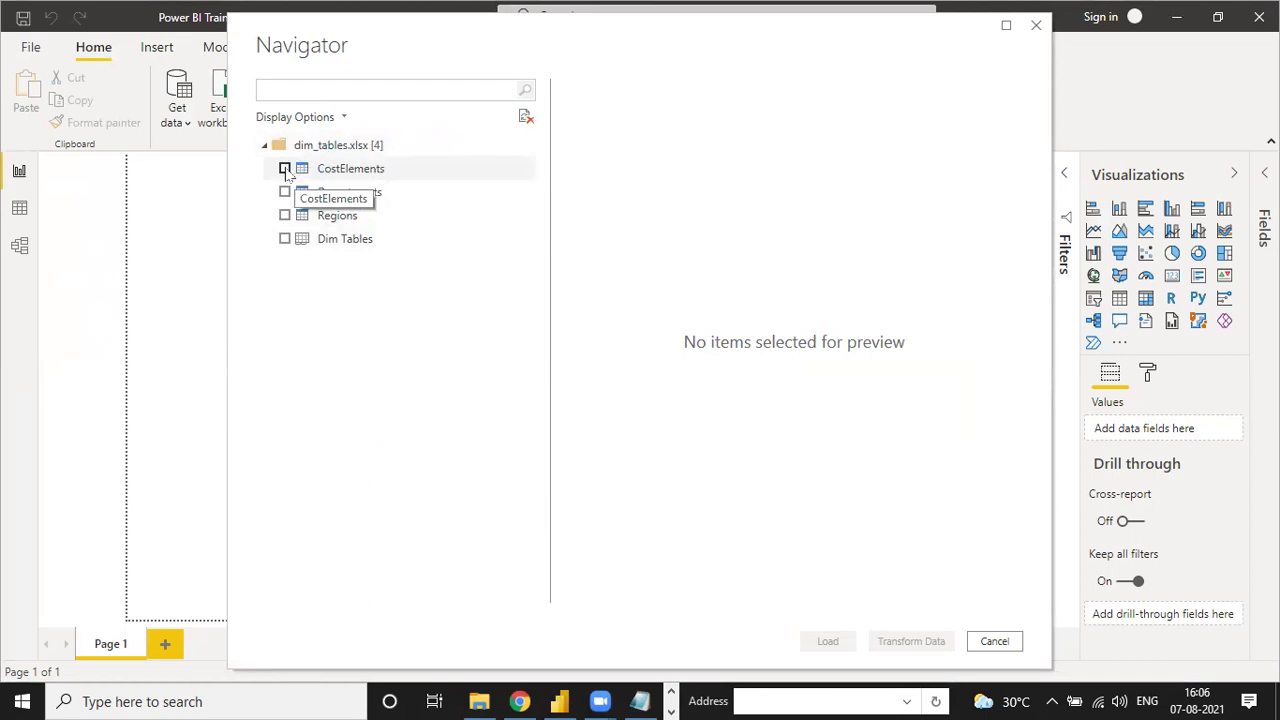
- Choose the CostElements, Departments and Regions tables of dim_tables.xlsx for import
click(285, 169)
click(285, 192)
click(285, 215)
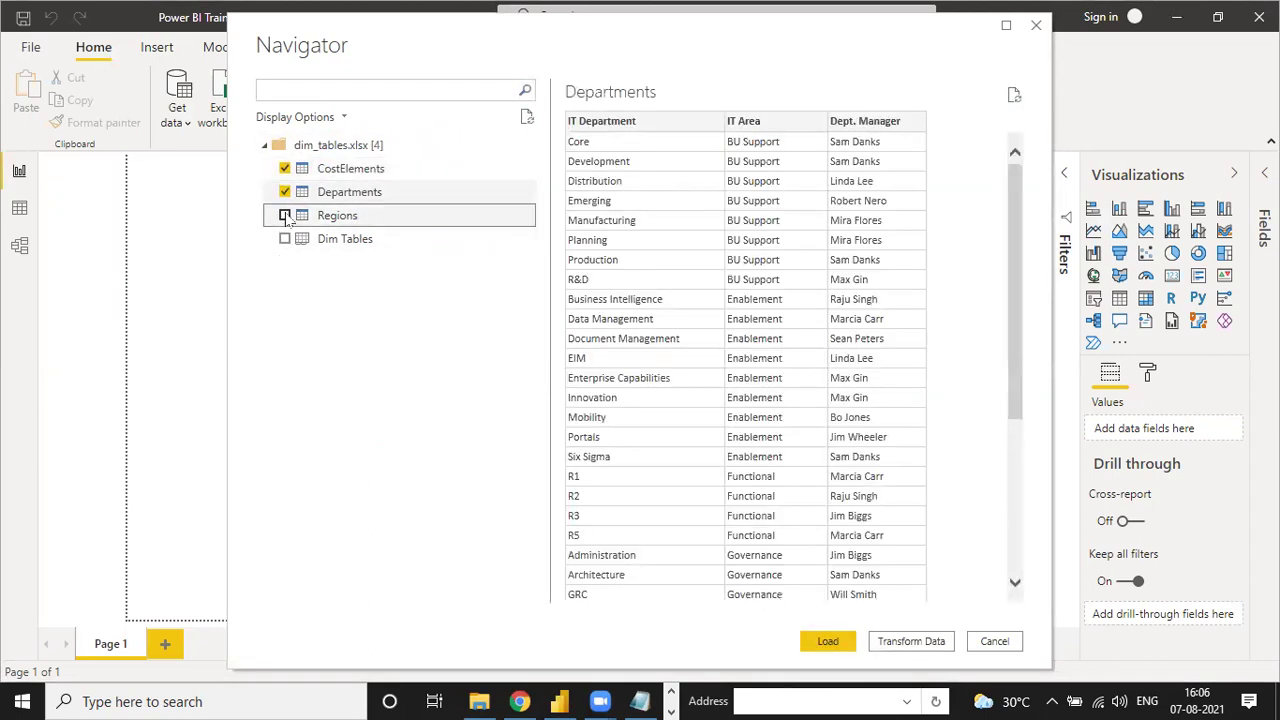
- Preview the rows of the Departments and CostElements tables in the Navigator
click(366, 194)
scroll(487, 264, down, 5)
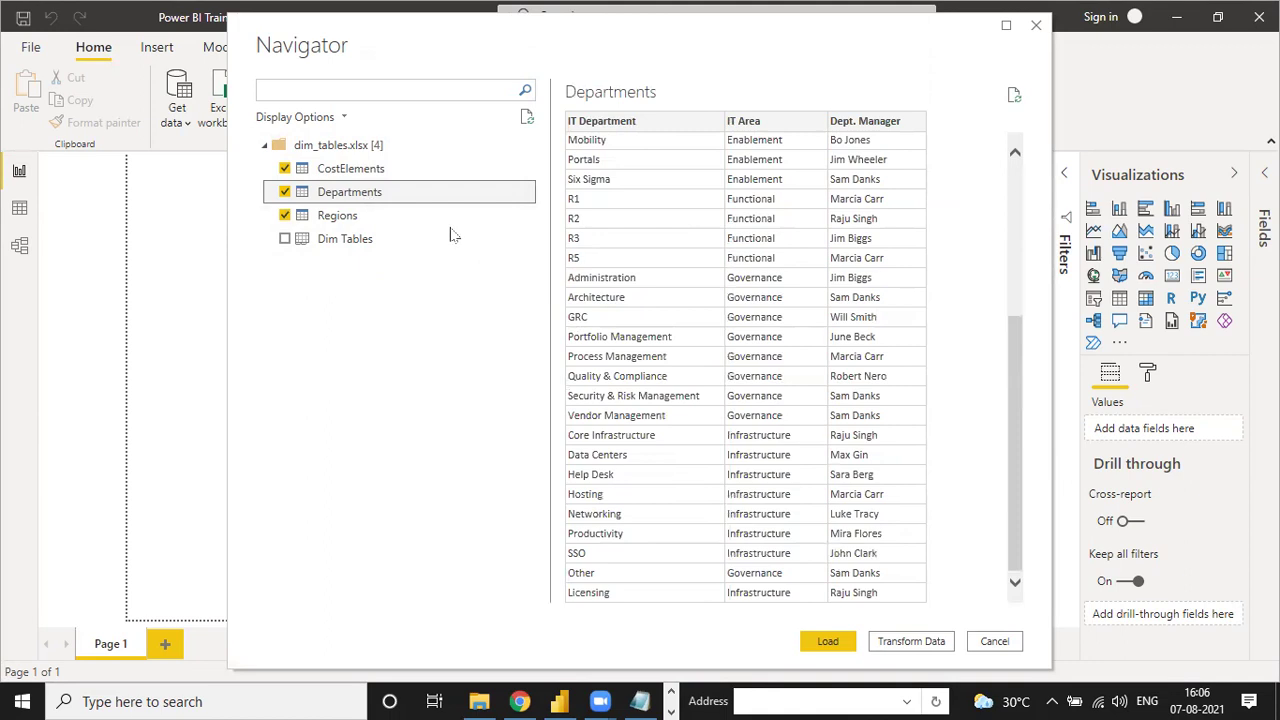
click(394, 170)
scroll(834, 330, down, 1)
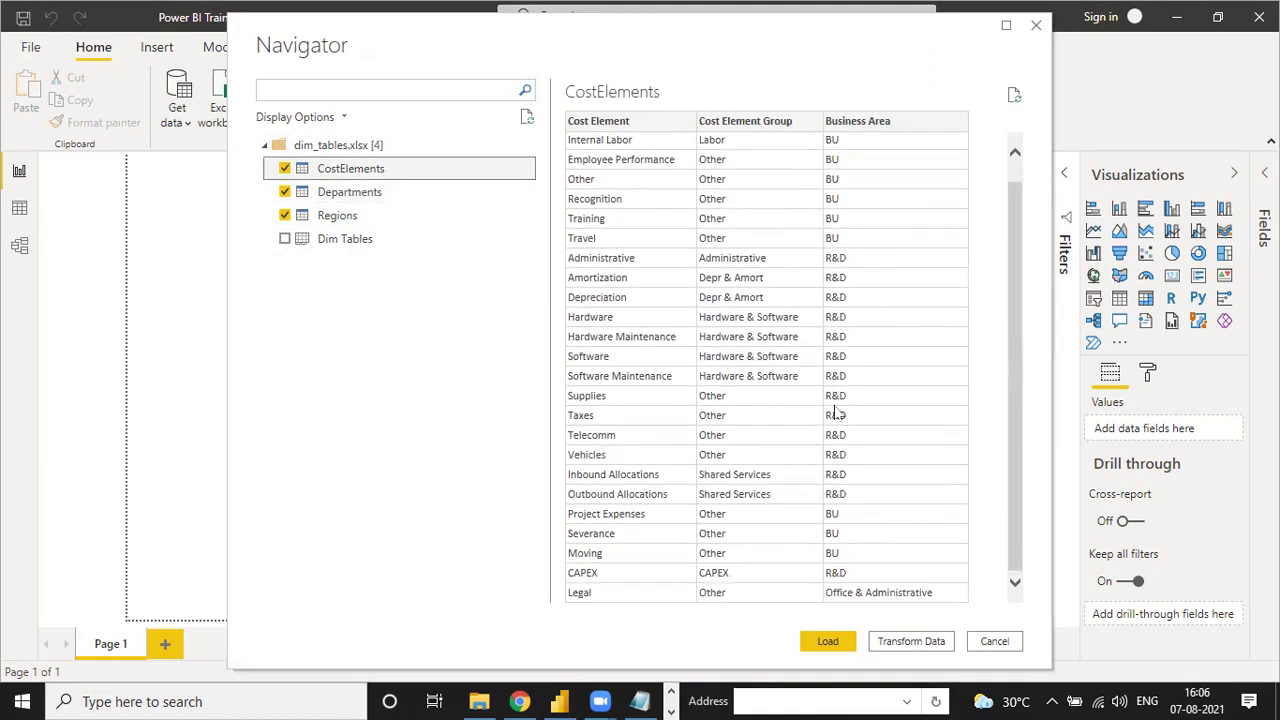
scroll(835, 413, up, 1)
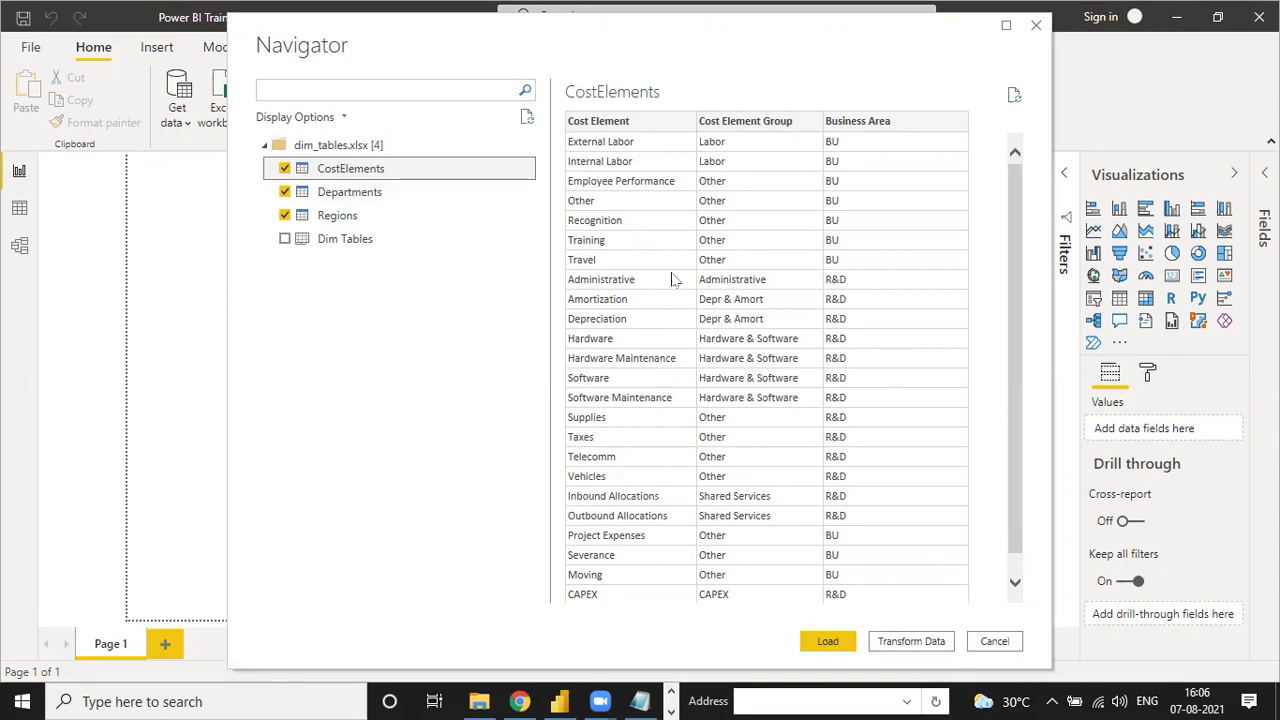
scroll(675, 327, down, 1)
scroll(676, 420, up, 1)
scroll(660, 395, down, 1)
scroll(660, 405, up, 1)
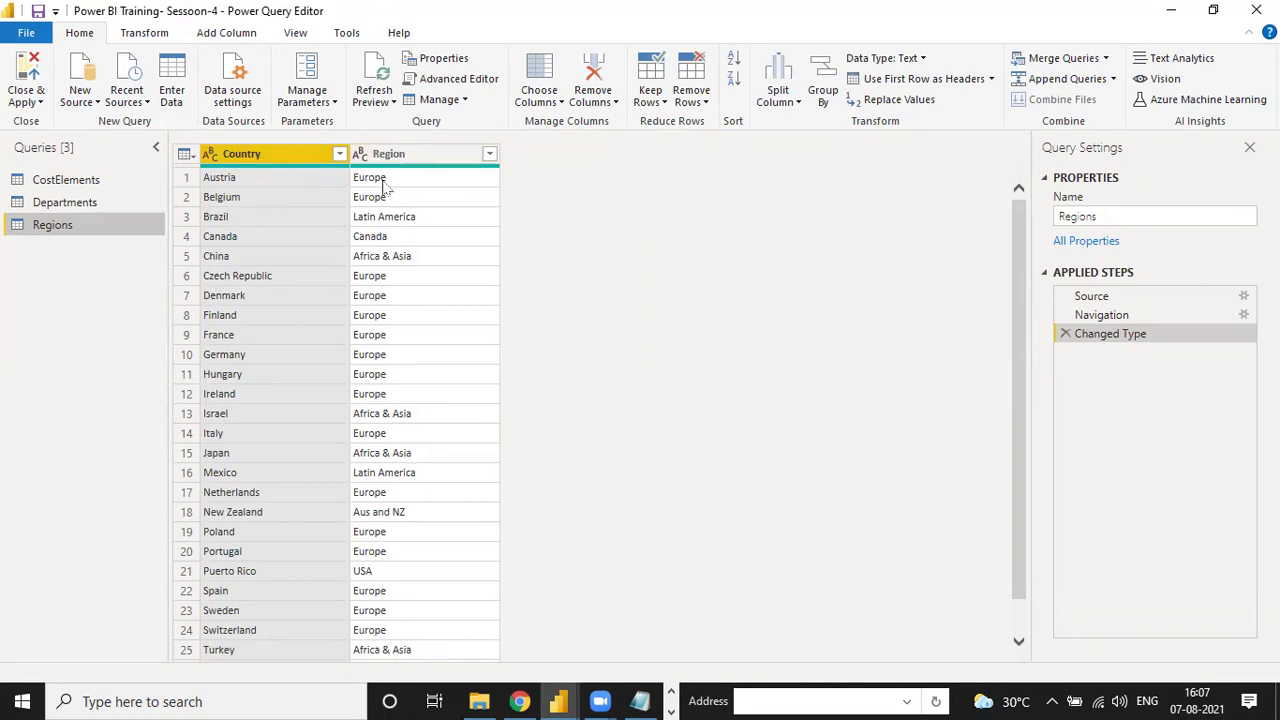
- Filter the Business Area column of the CostElements query to exclude BU
click(75, 181)
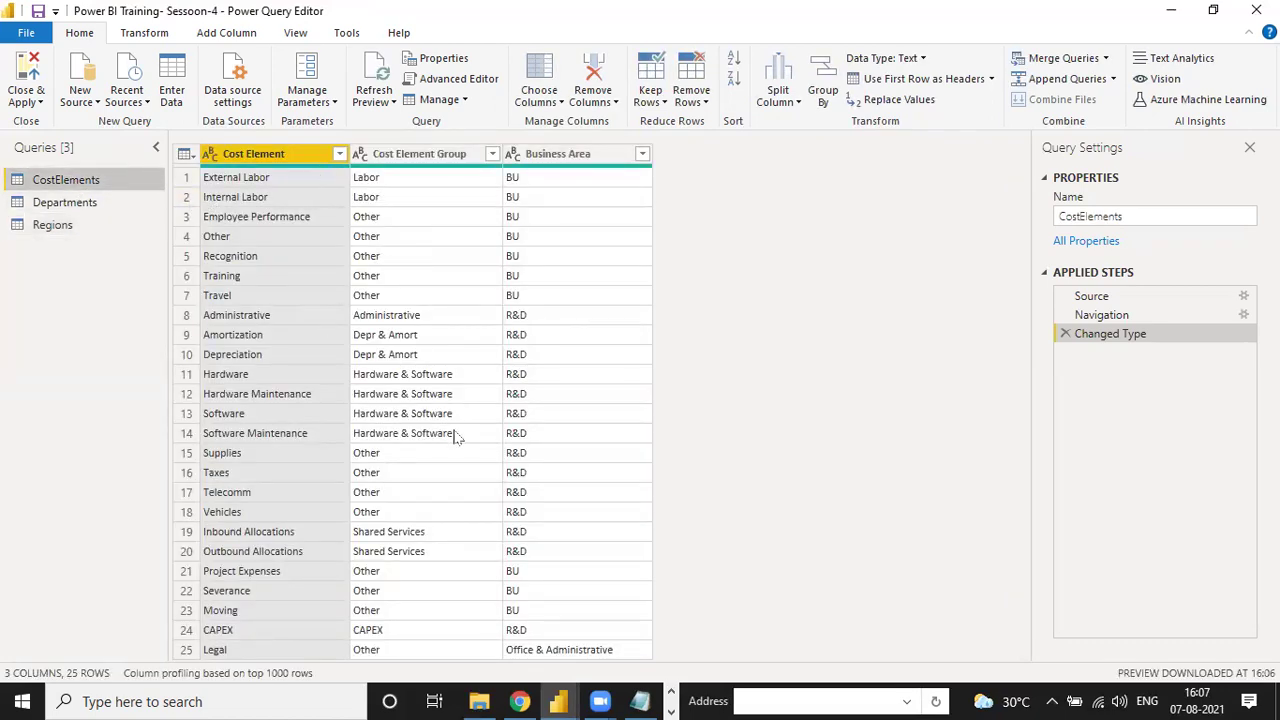
click(642, 154)
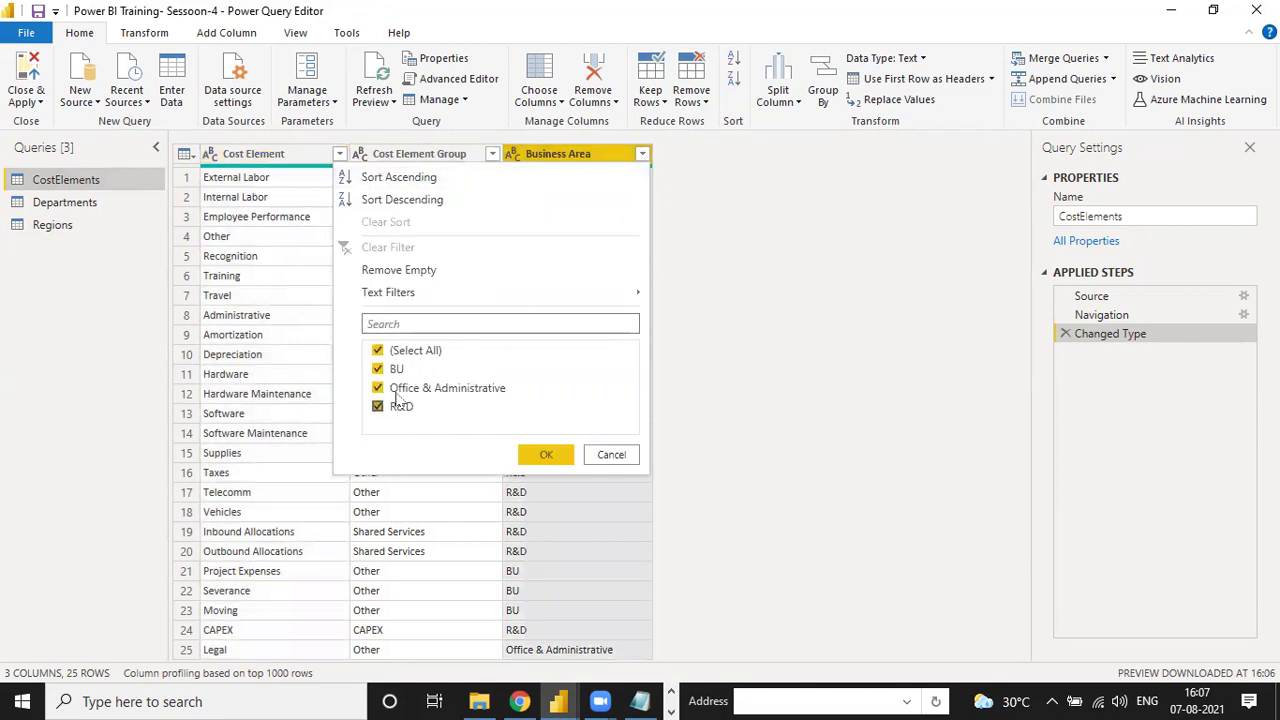
click(379, 369)
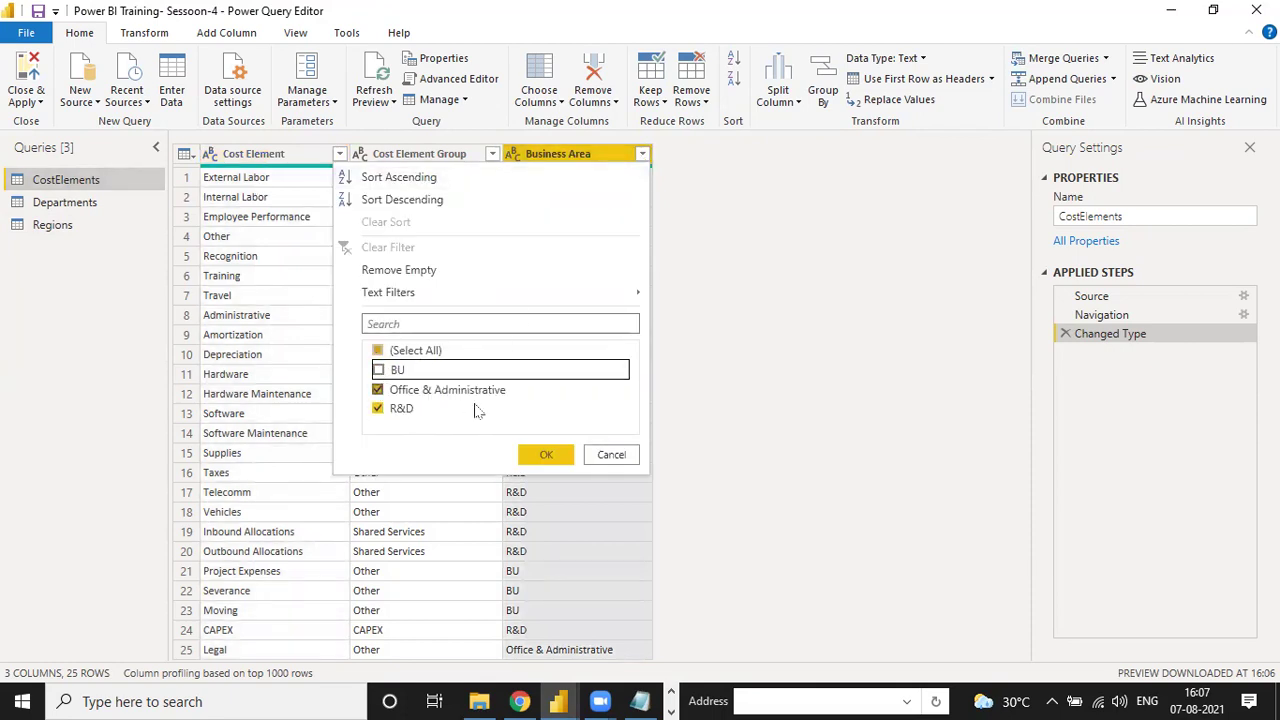
click(545, 455)
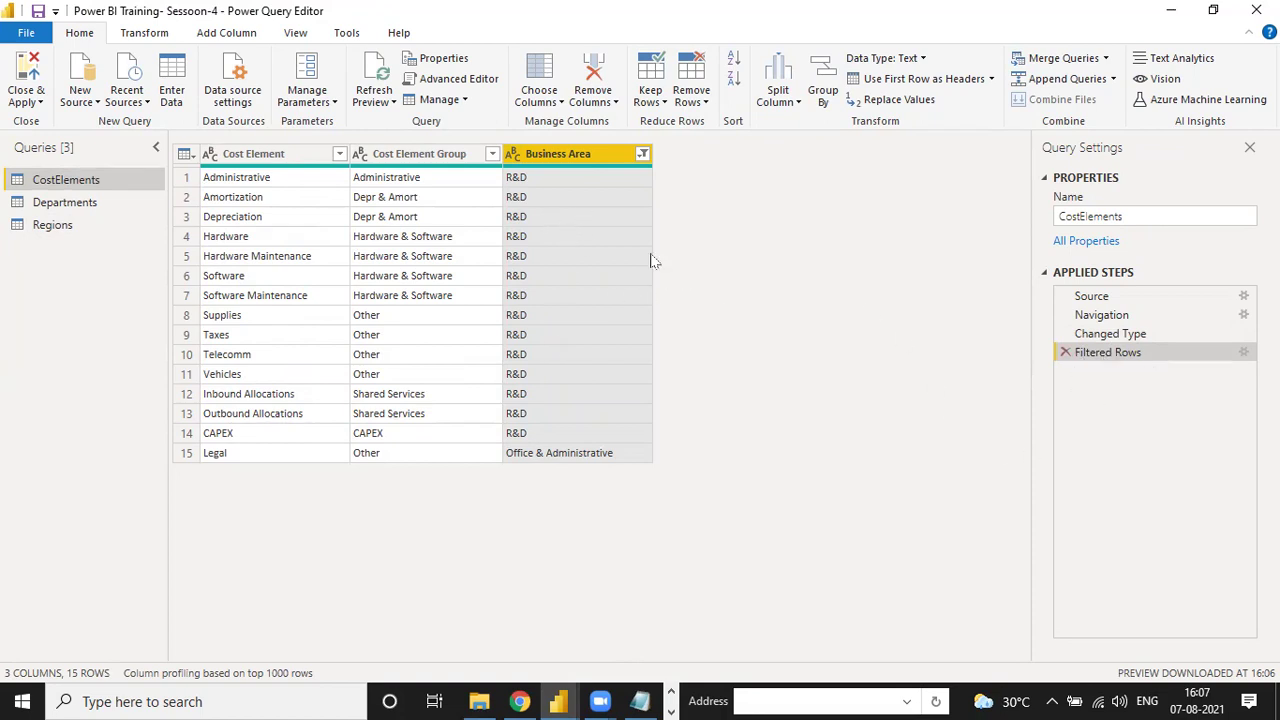
- Exclude Hardware & Software from the Cost Element Group column and CAPEX from the Cost Element column
click(492, 154)
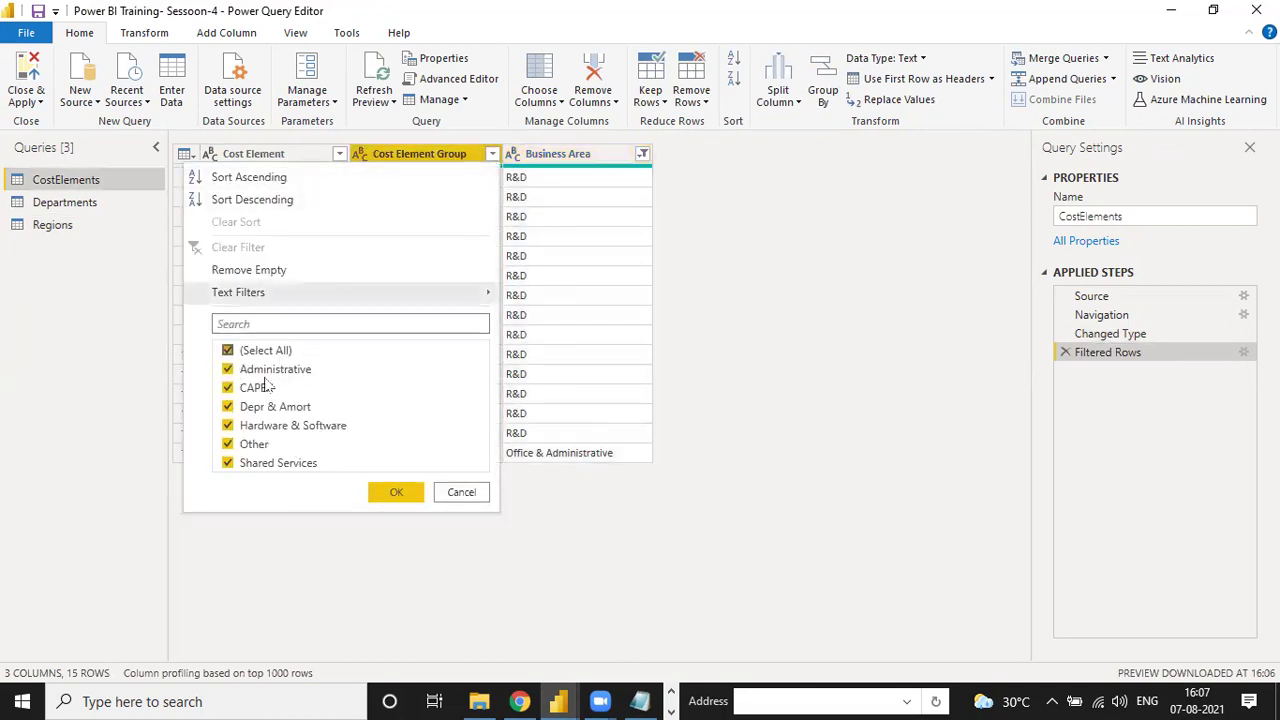
click(228, 426)
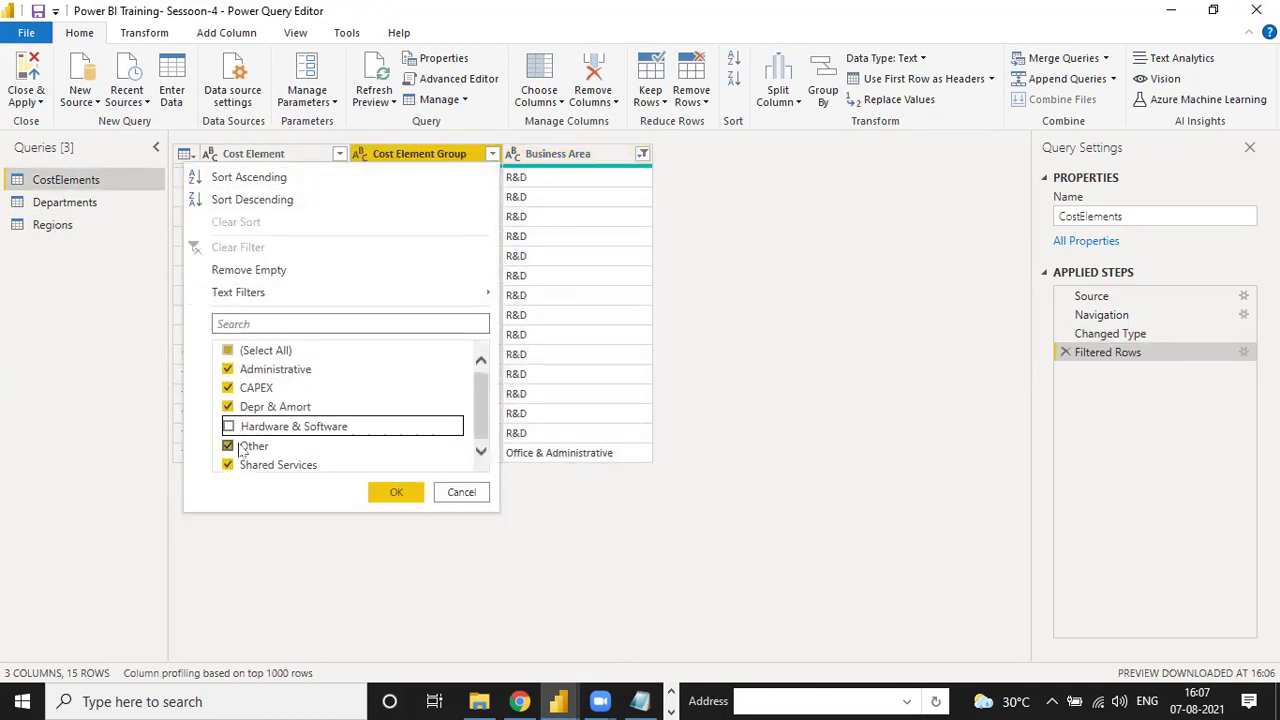
click(390, 493)
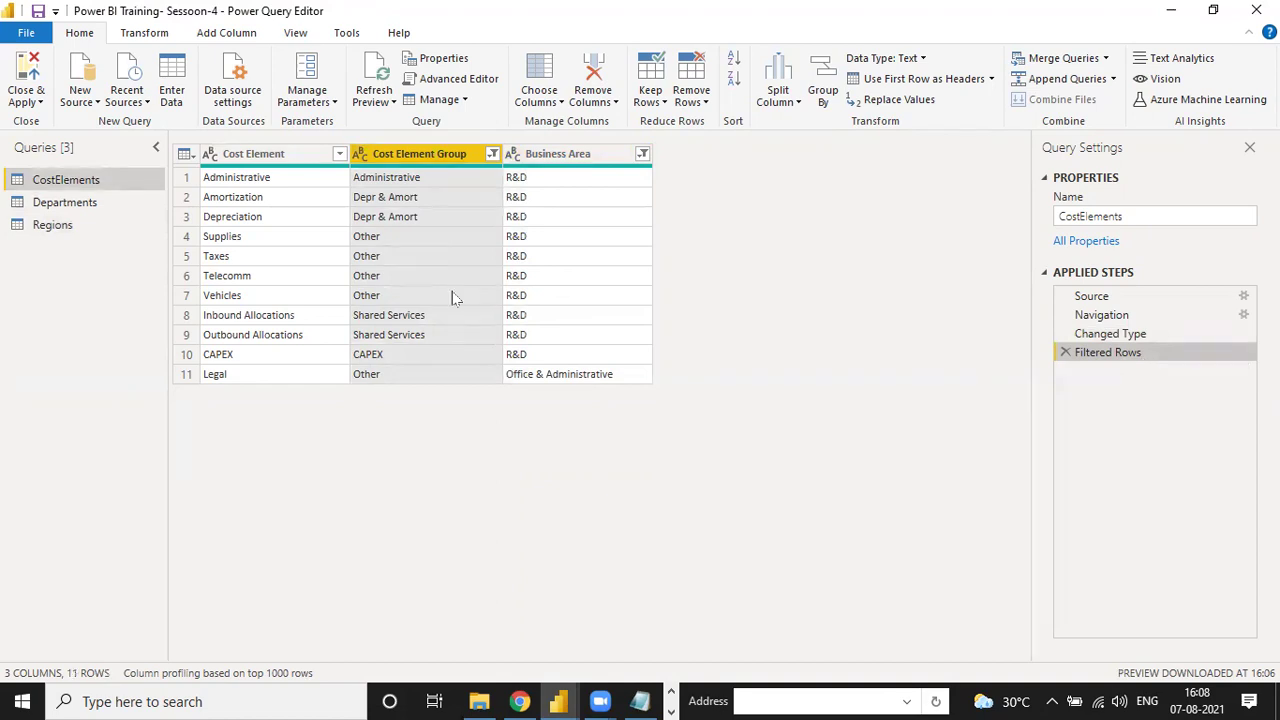
click(340, 154)
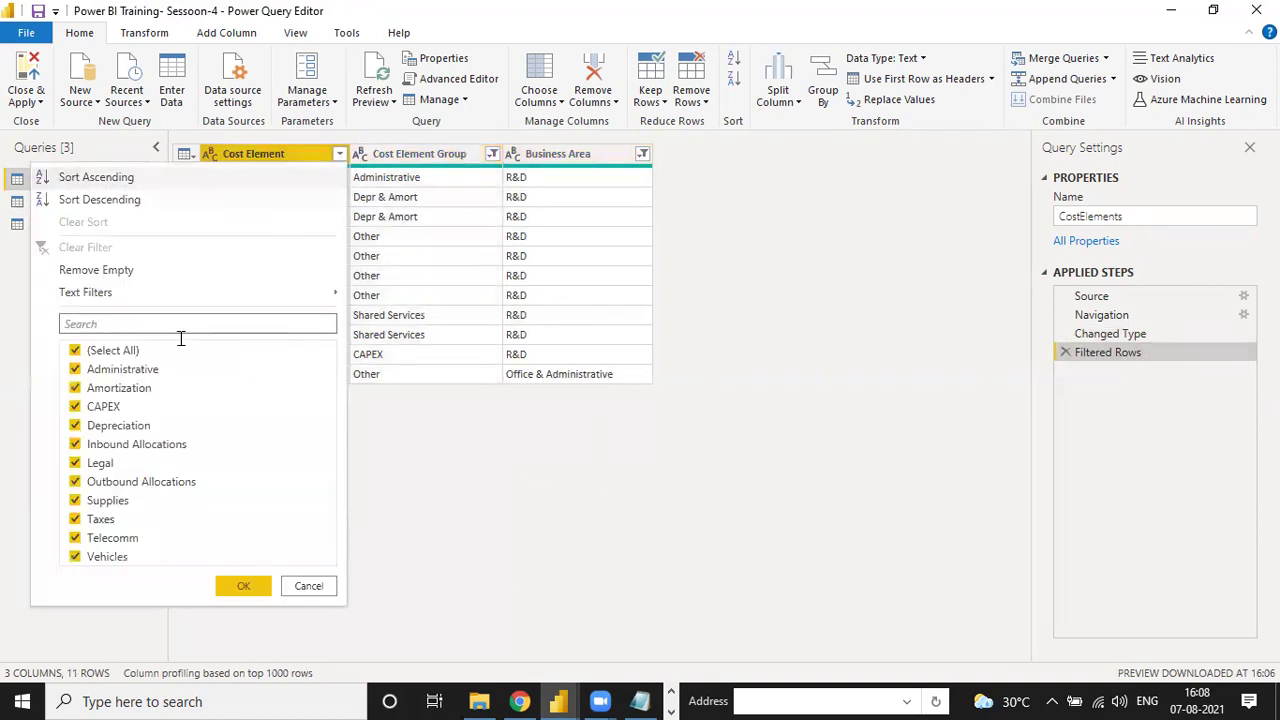
click(75, 406)
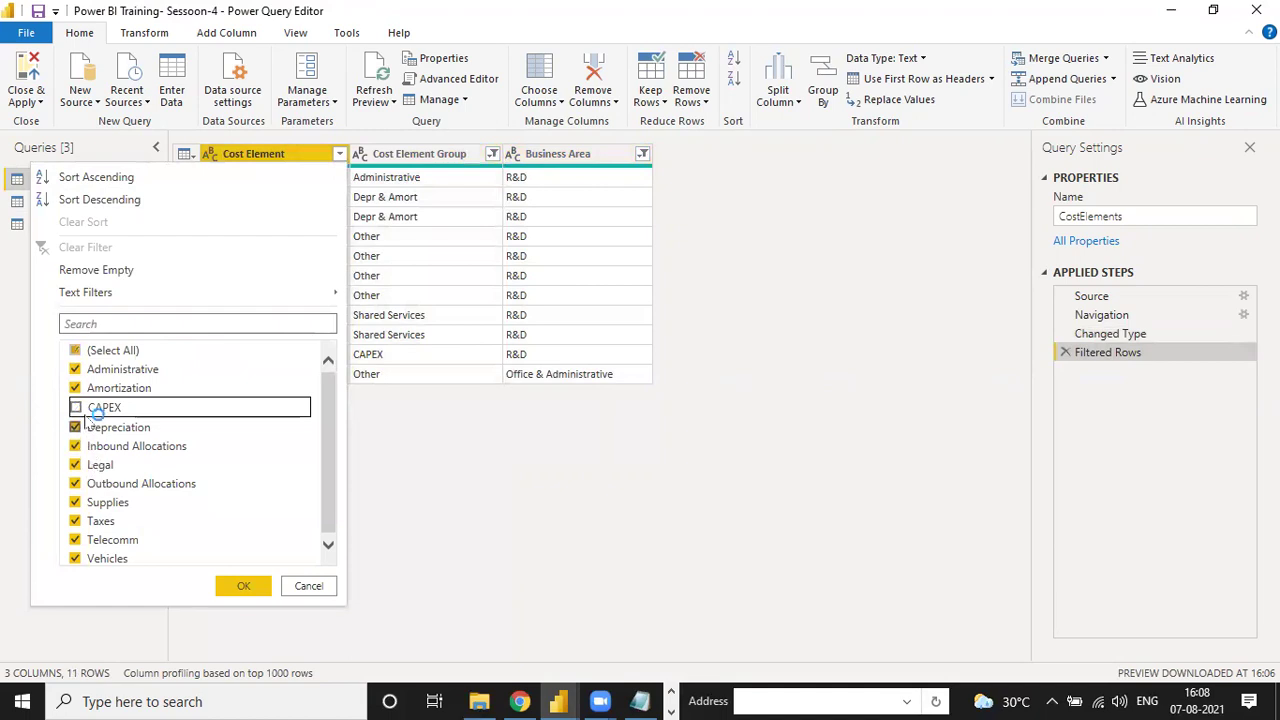
click(243, 587)
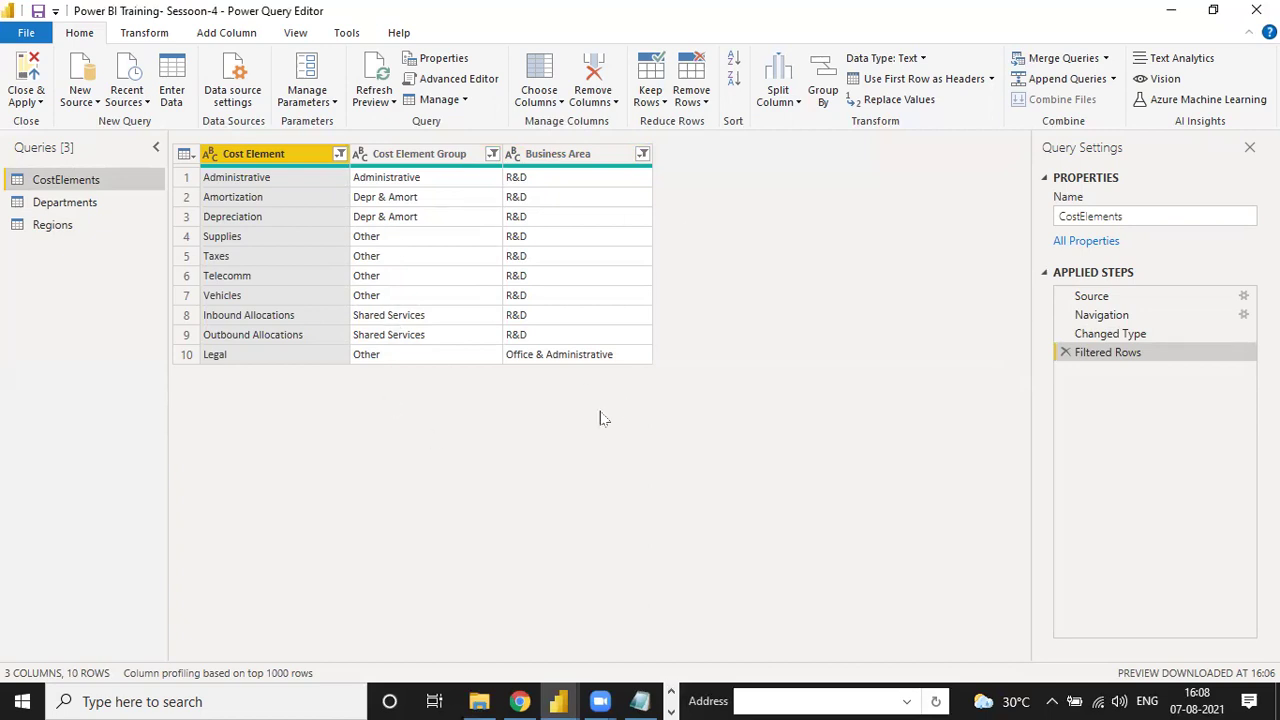
- Delete the Filtered Rows and Changed Type applied steps from the CostElements query
click(1066, 352)
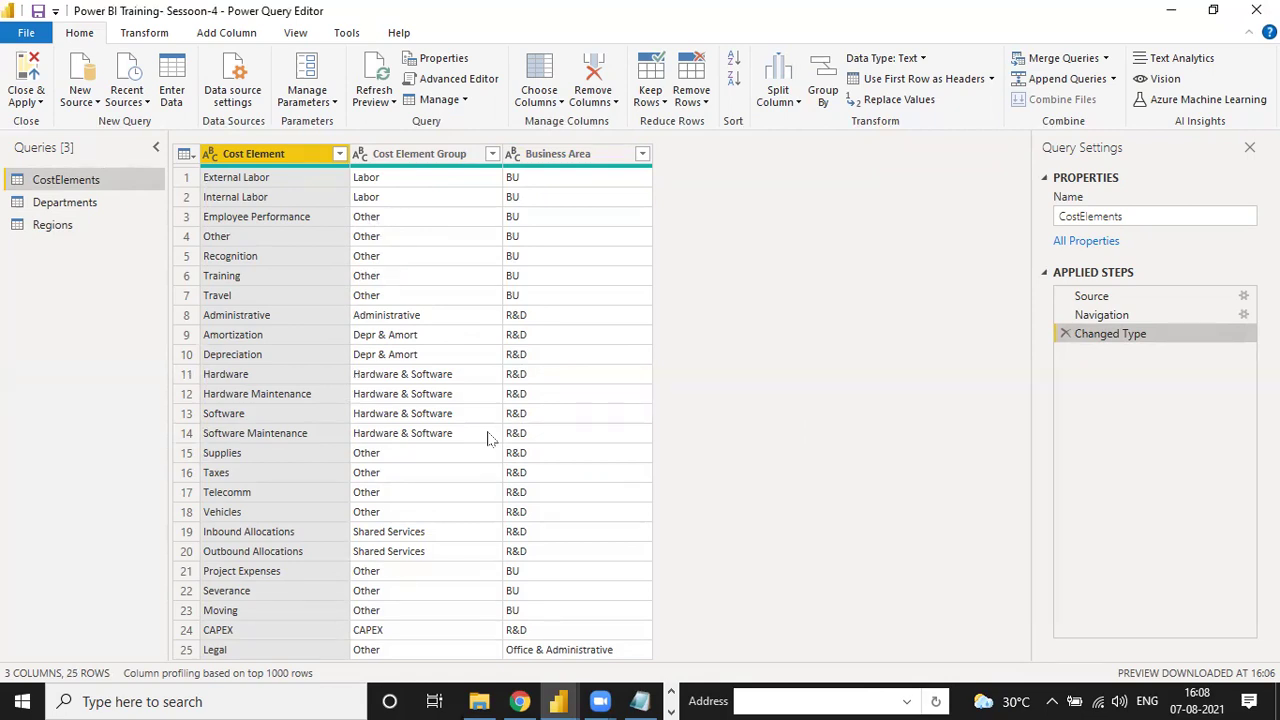
click(1065, 334)
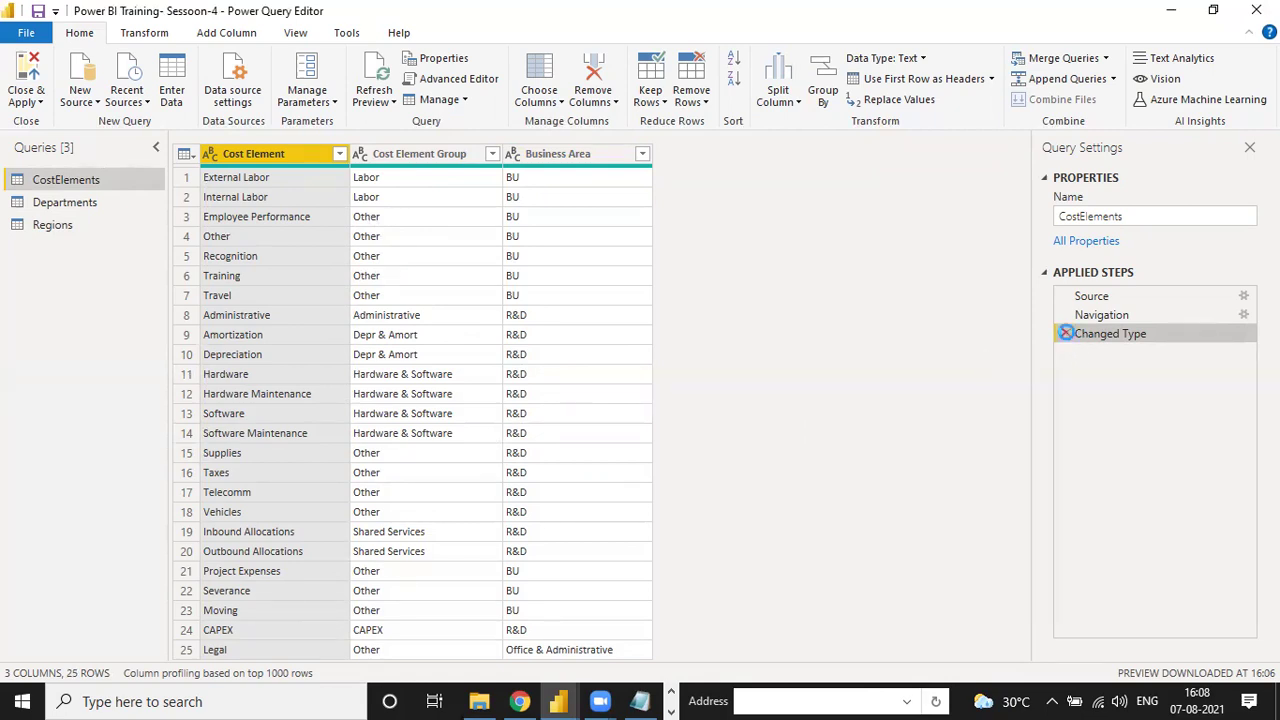
- Filter CostElements again, excluding BU from Business Area and CAPEX from Cost Element Group
click(642, 154)
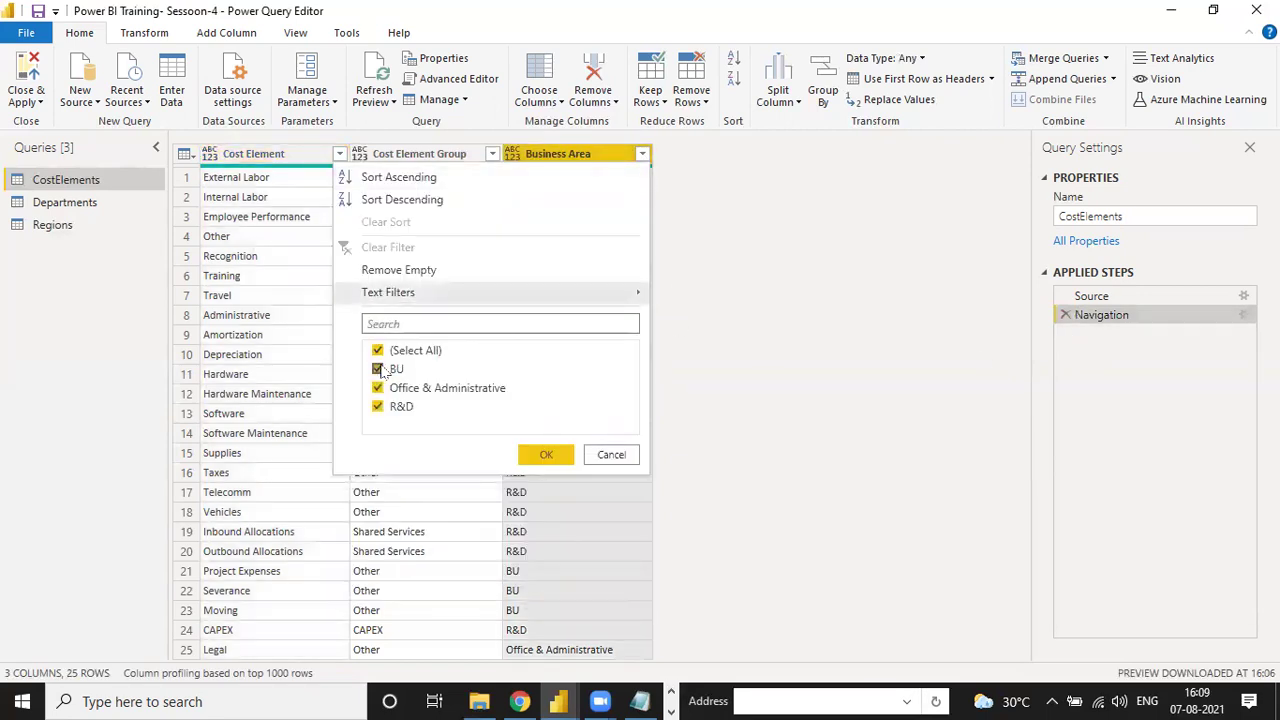
click(378, 369)
click(545, 455)
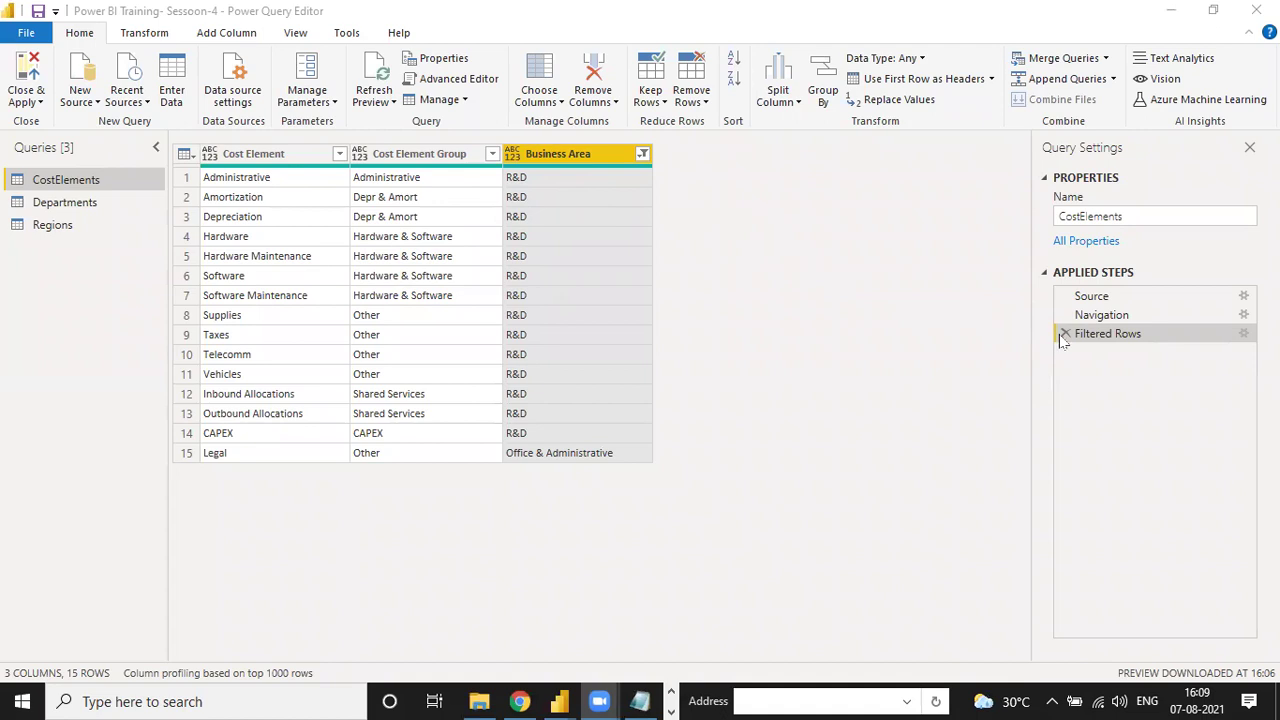
click(492, 153)
click(228, 388)
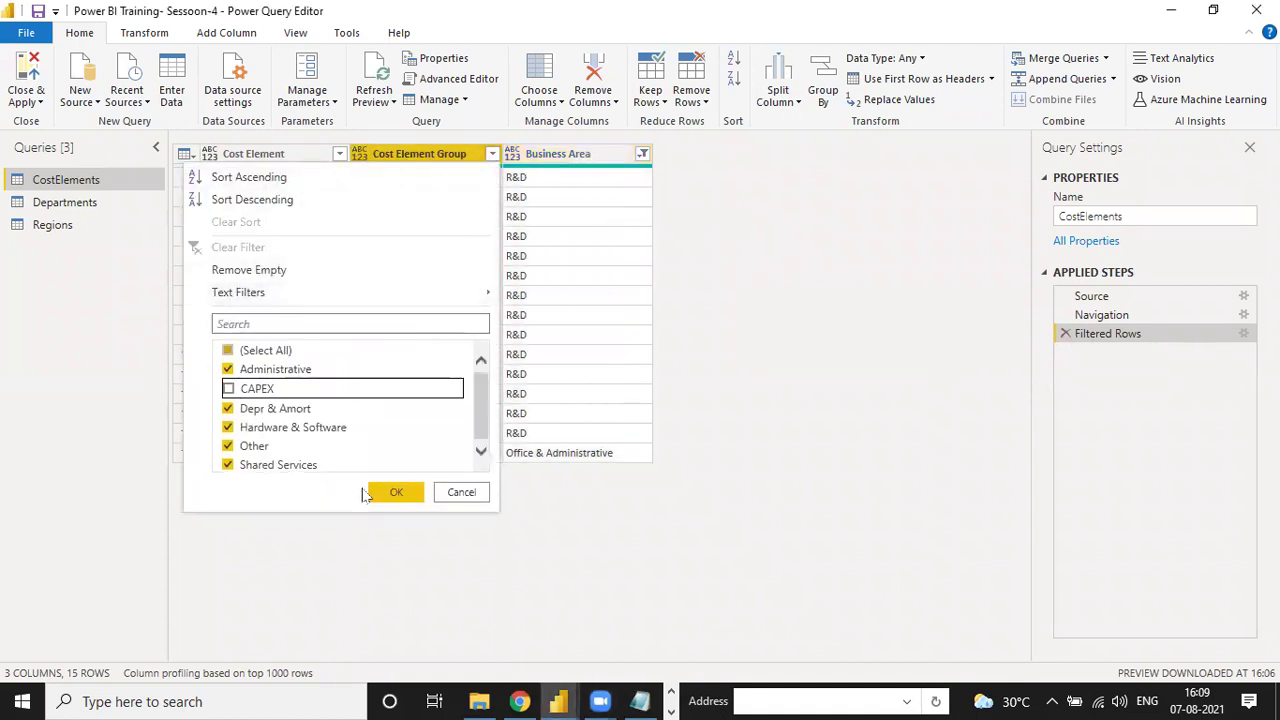
click(396, 492)
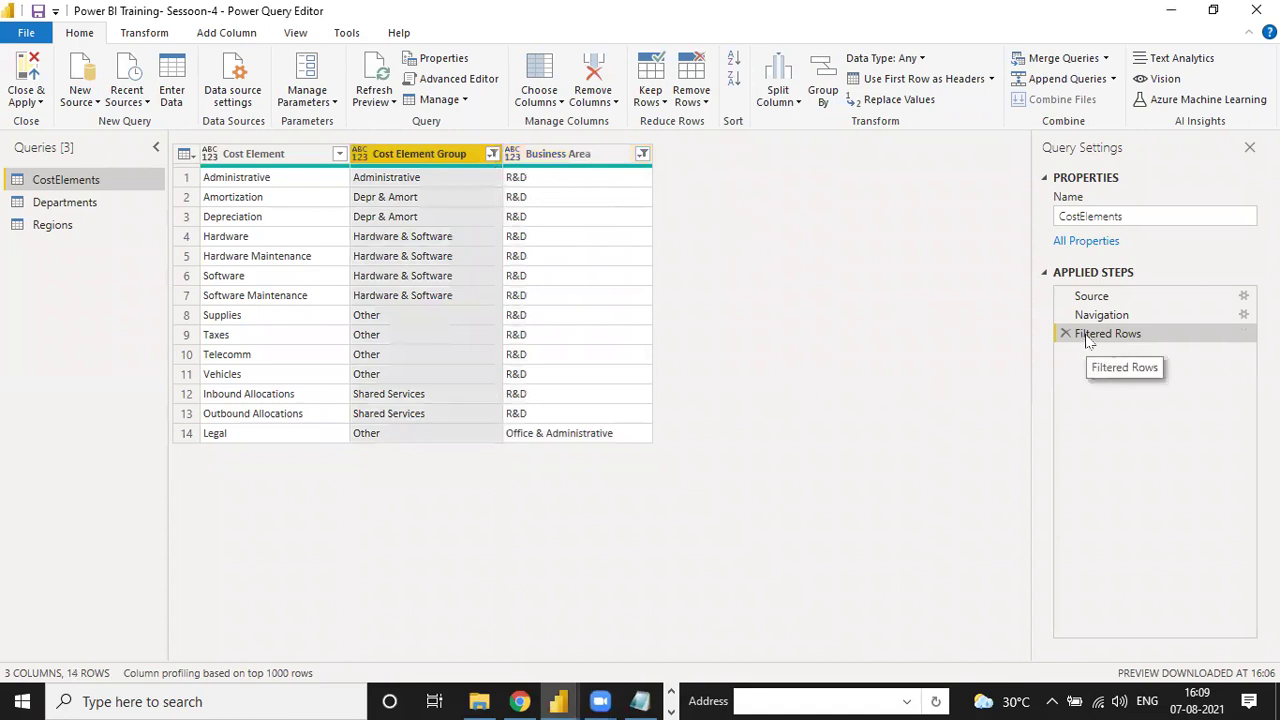
- Reconfirm the CostElements resource in the Navigation step's settings, and delete the query's Filtered Rows step
click(1244, 320)
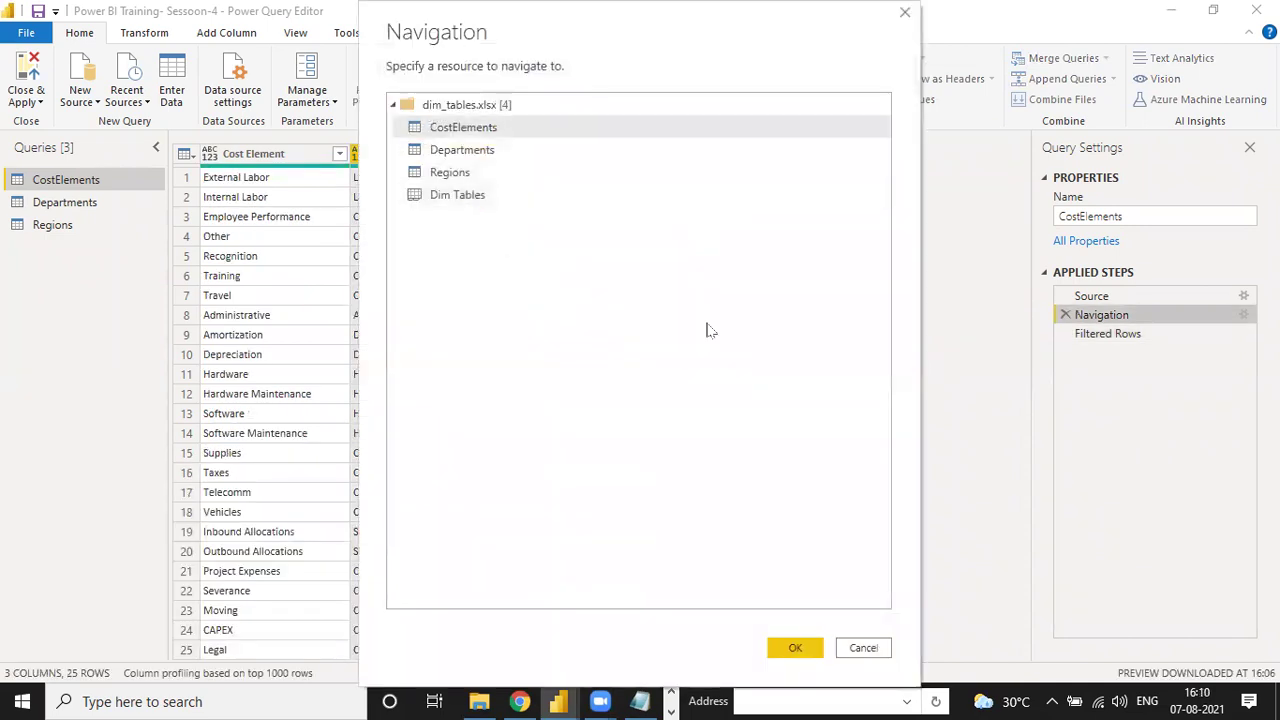
click(805, 648)
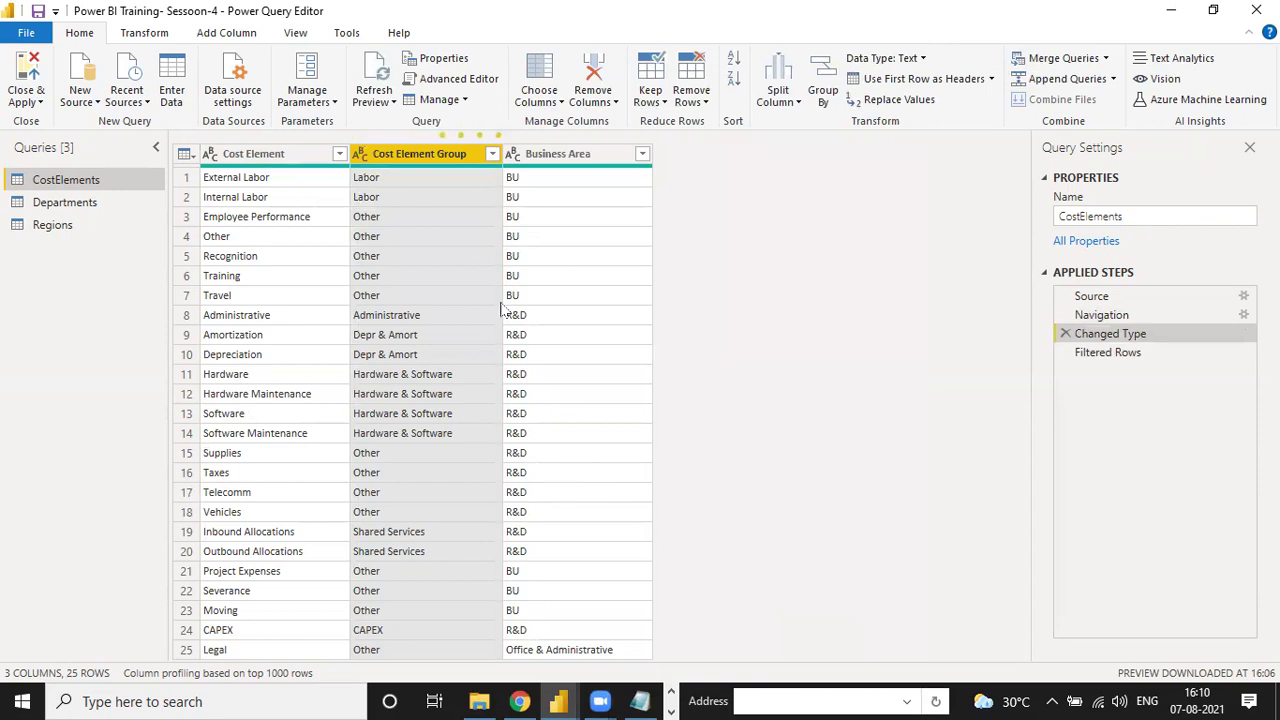
click(1078, 355)
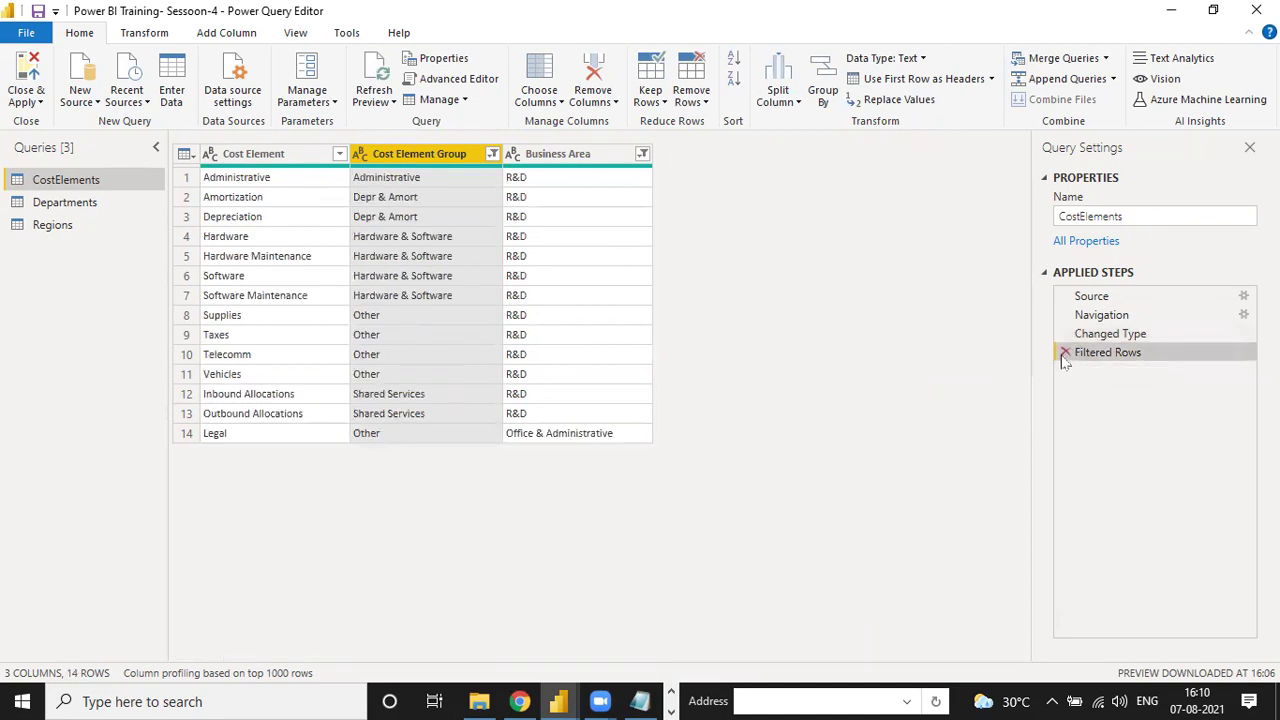
click(1064, 352)
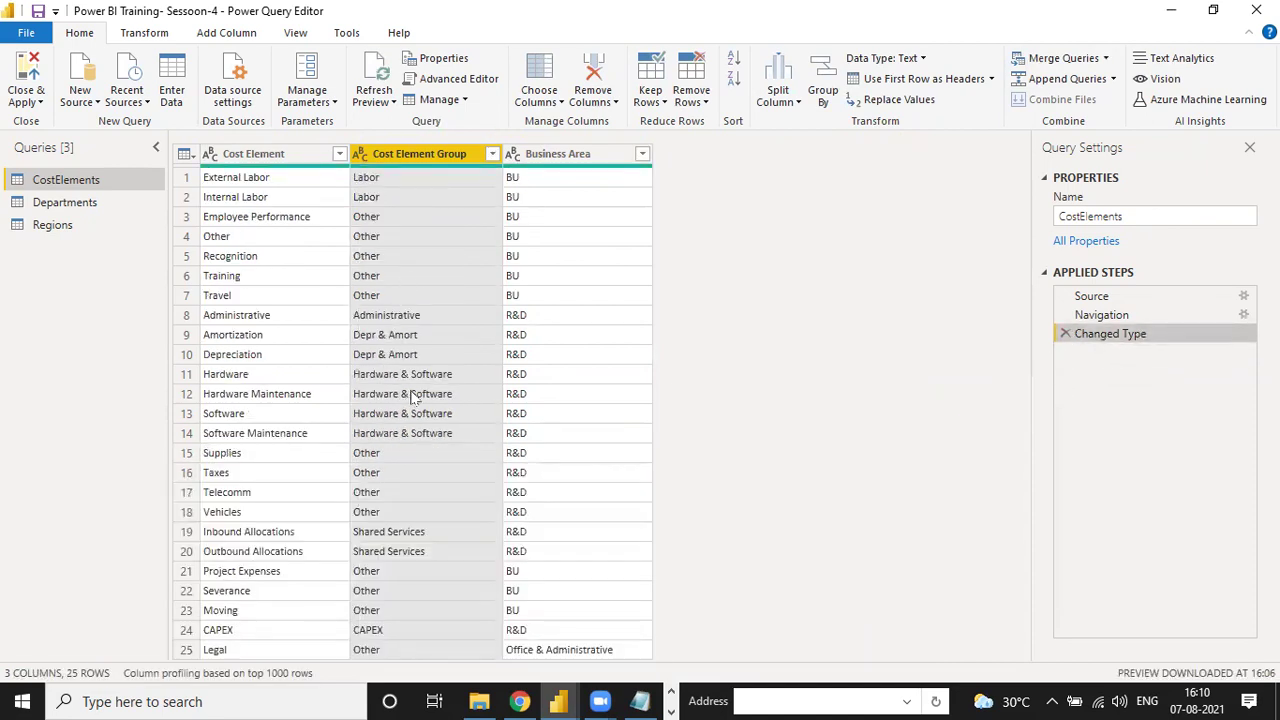
- Look through the Departments query's rows and promote its first row to column headers
click(42, 210)
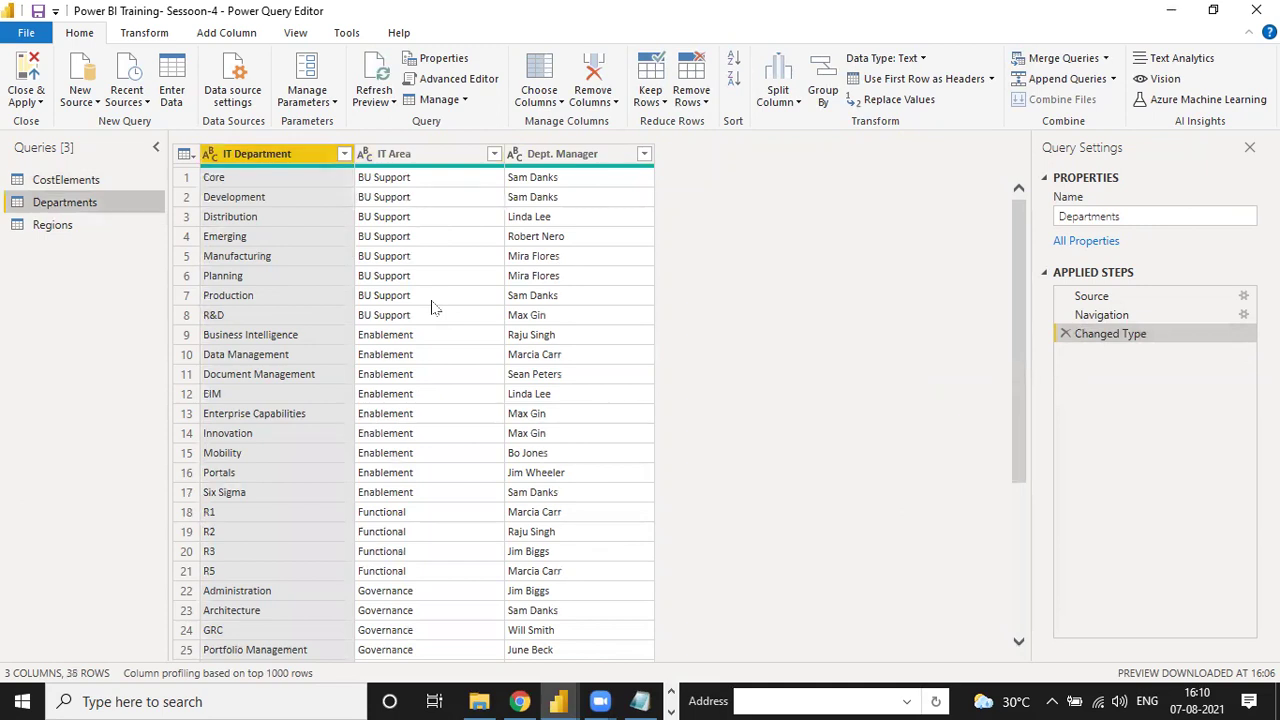
scroll(440, 310, down, 5)
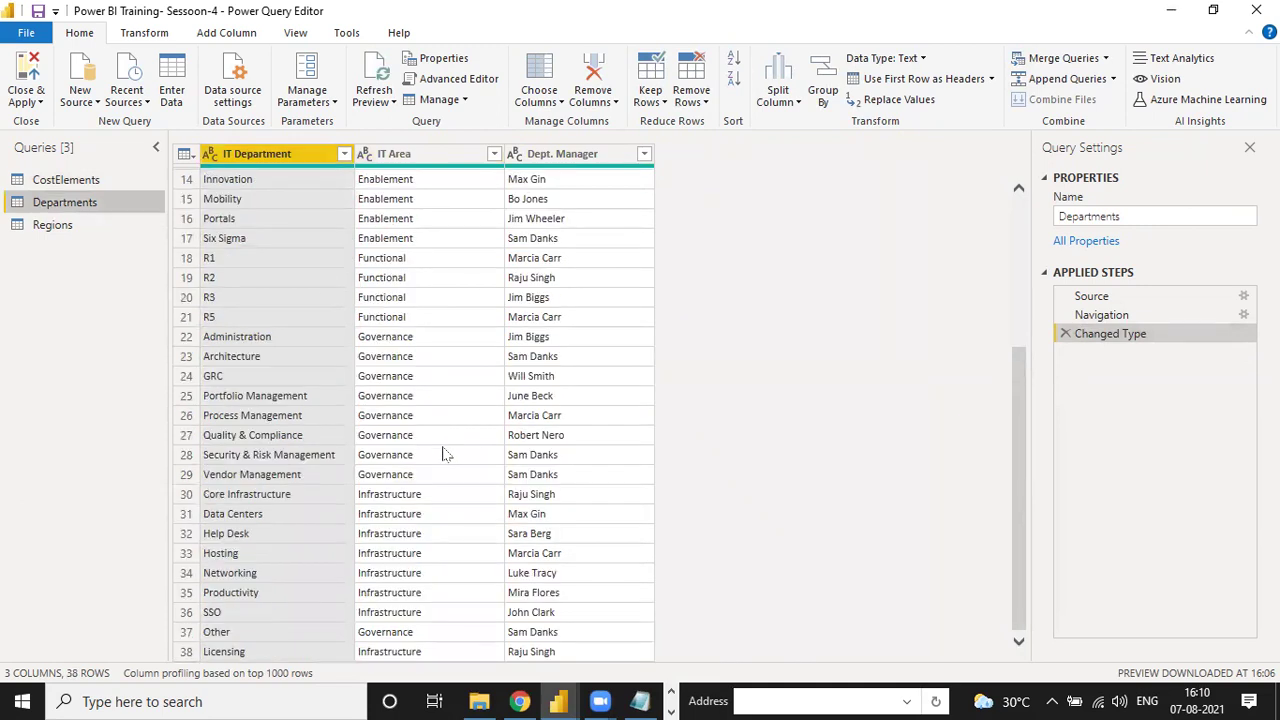
scroll(445, 455, up, 5)
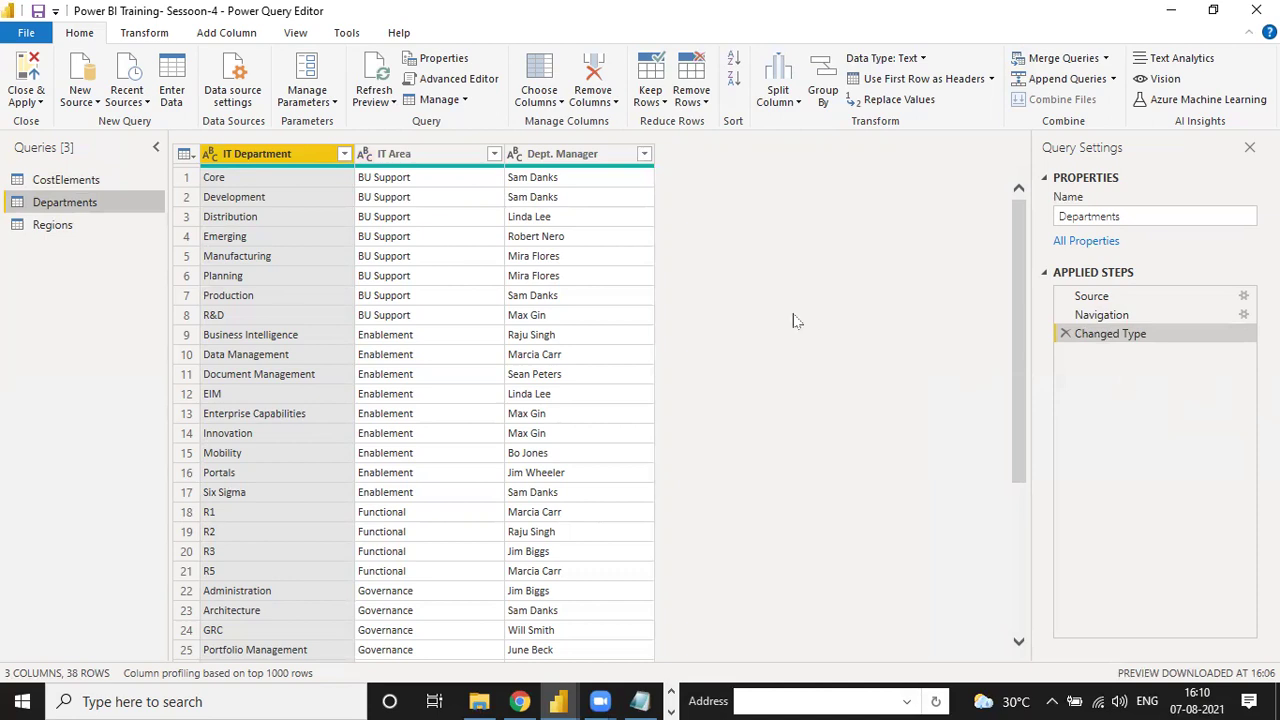
click(287, 183)
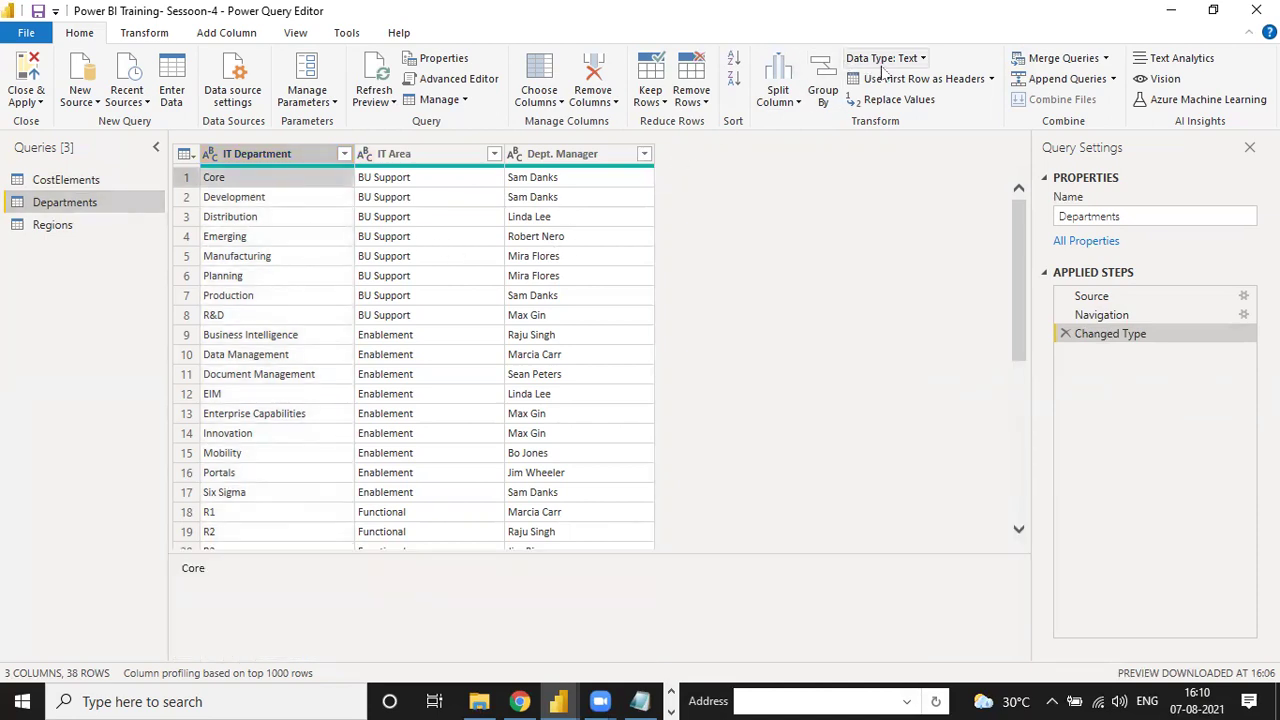
click(912, 80)
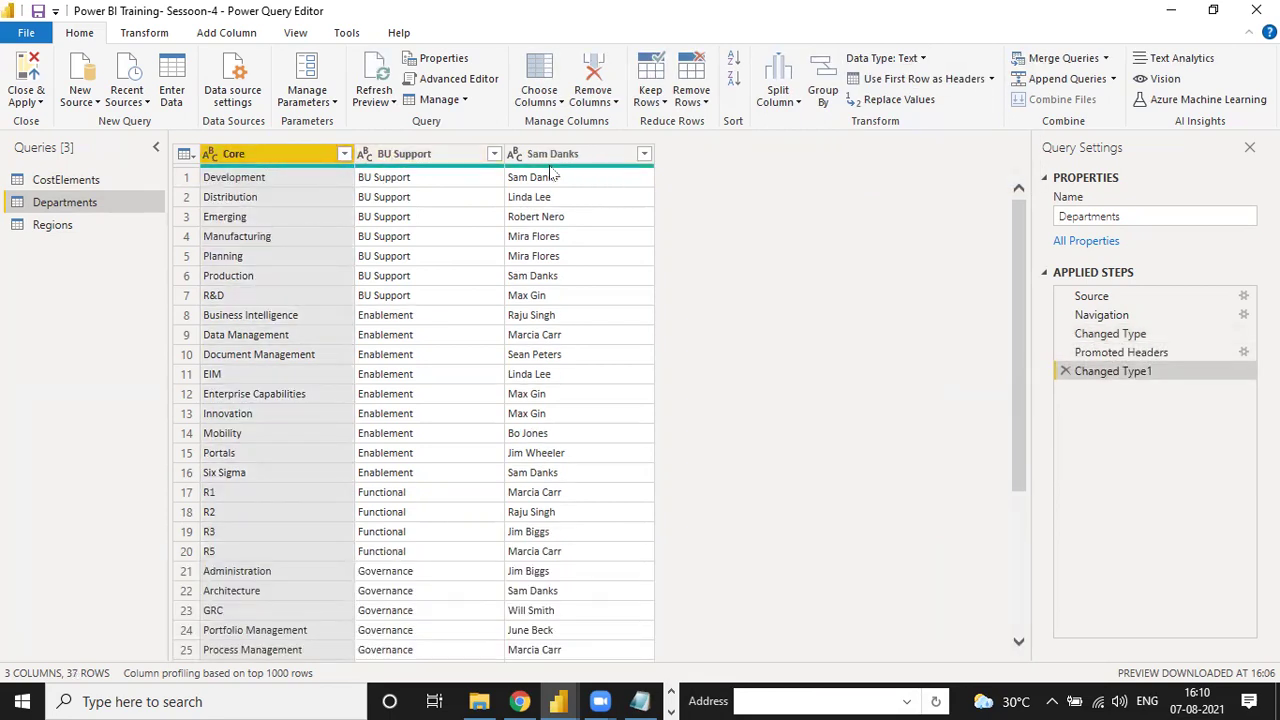
- Delete the Changed Type1 and Promoted Headers steps from the Departments query, and apply the query changes to the report
click(1065, 372)
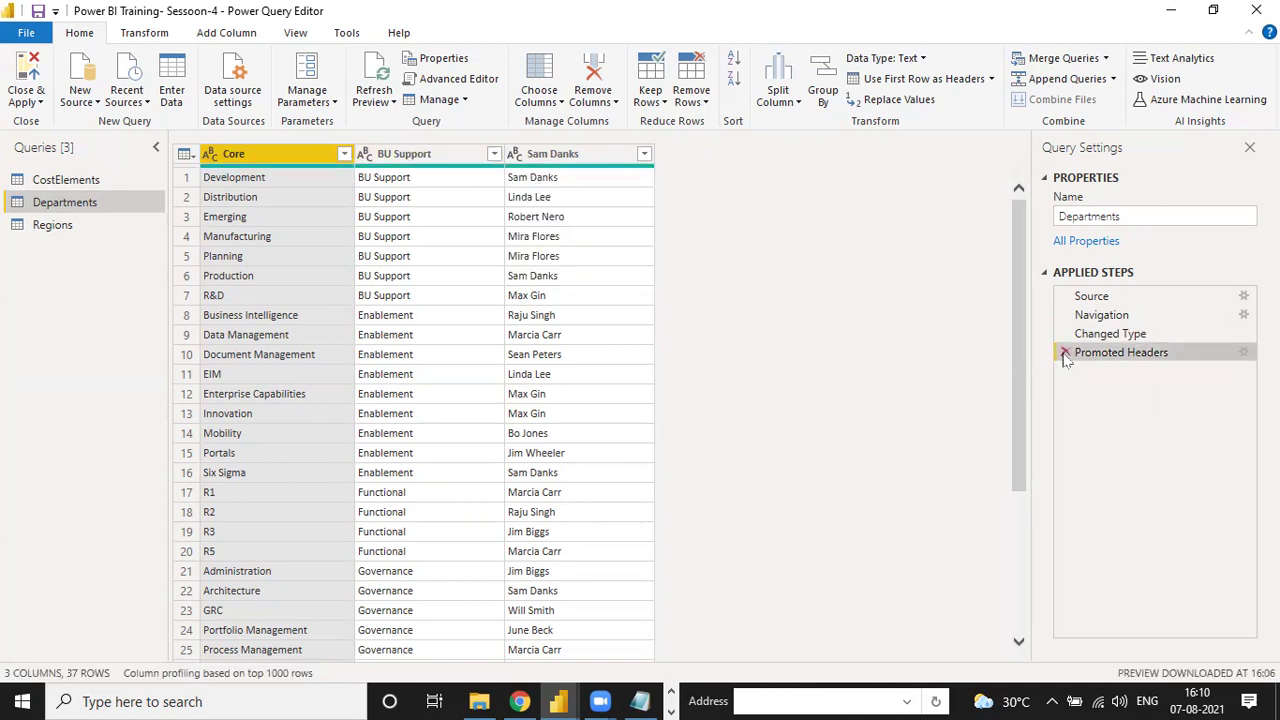
click(1065, 353)
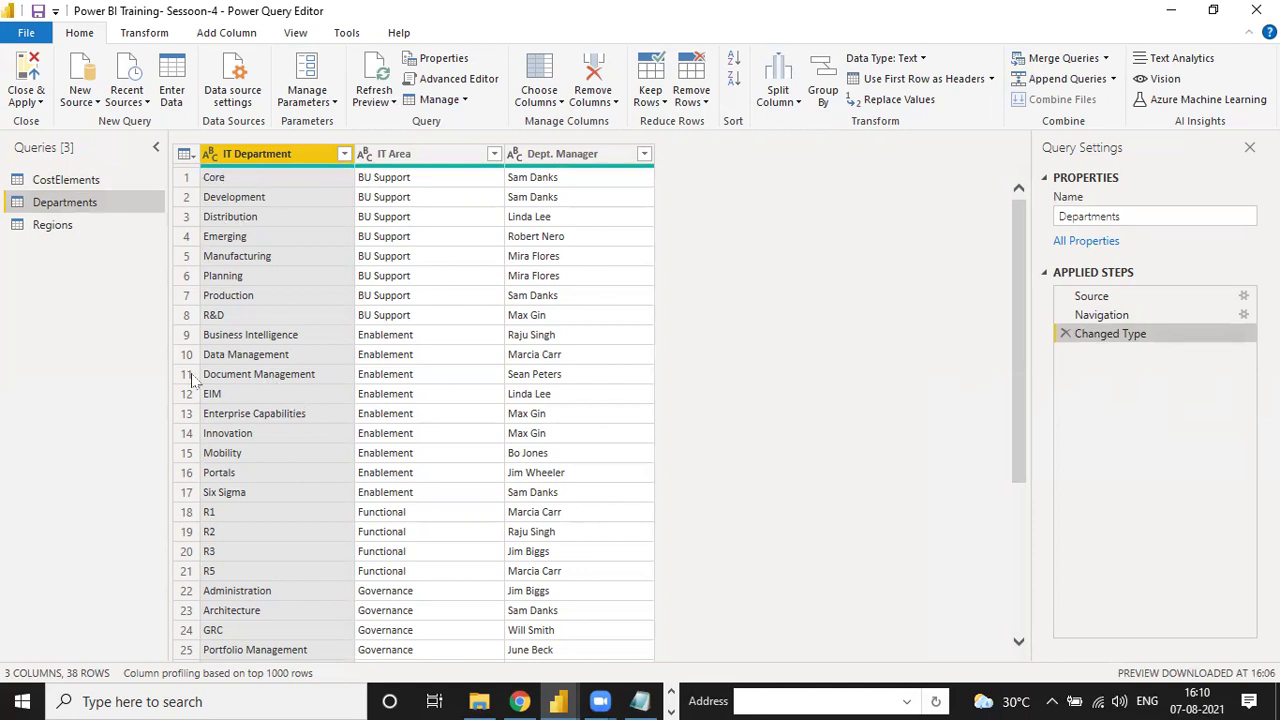
click(12, 102)
click(51, 162)
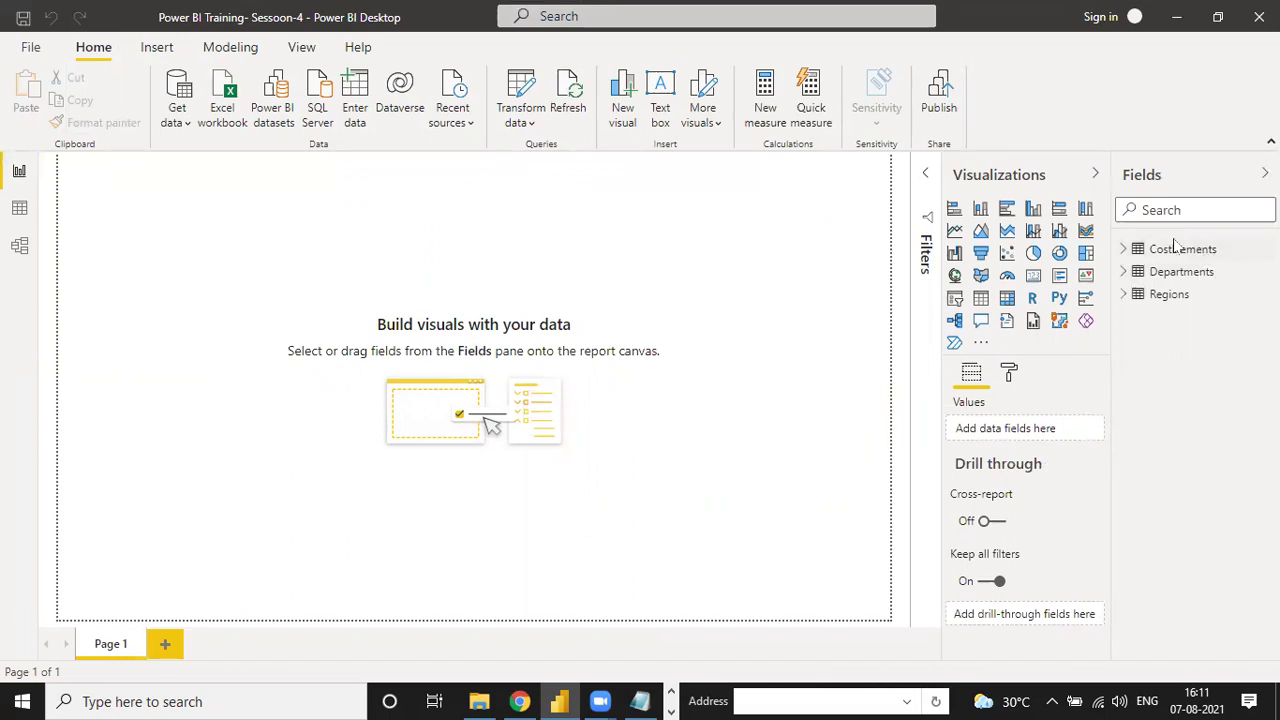
- Load Budget.csv from the Session-4 folder as a Text/CSV source, keeping the comma delimiter
click(184, 126)
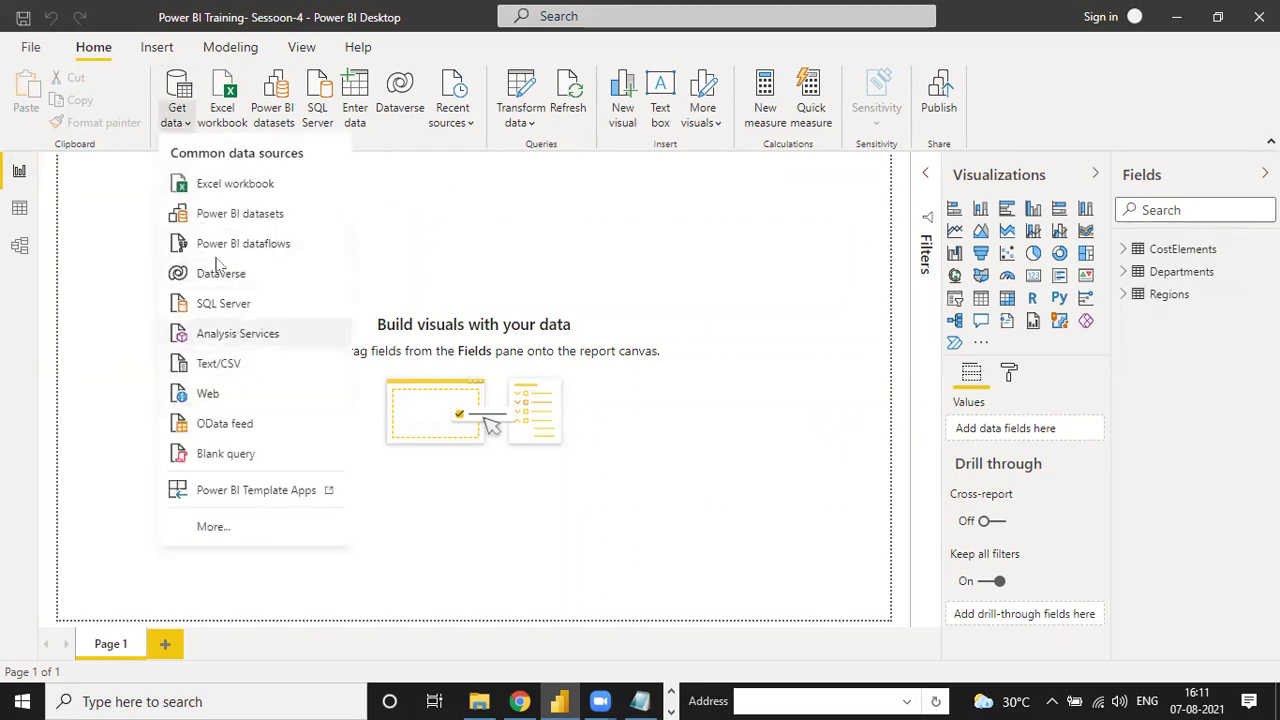
click(228, 366)
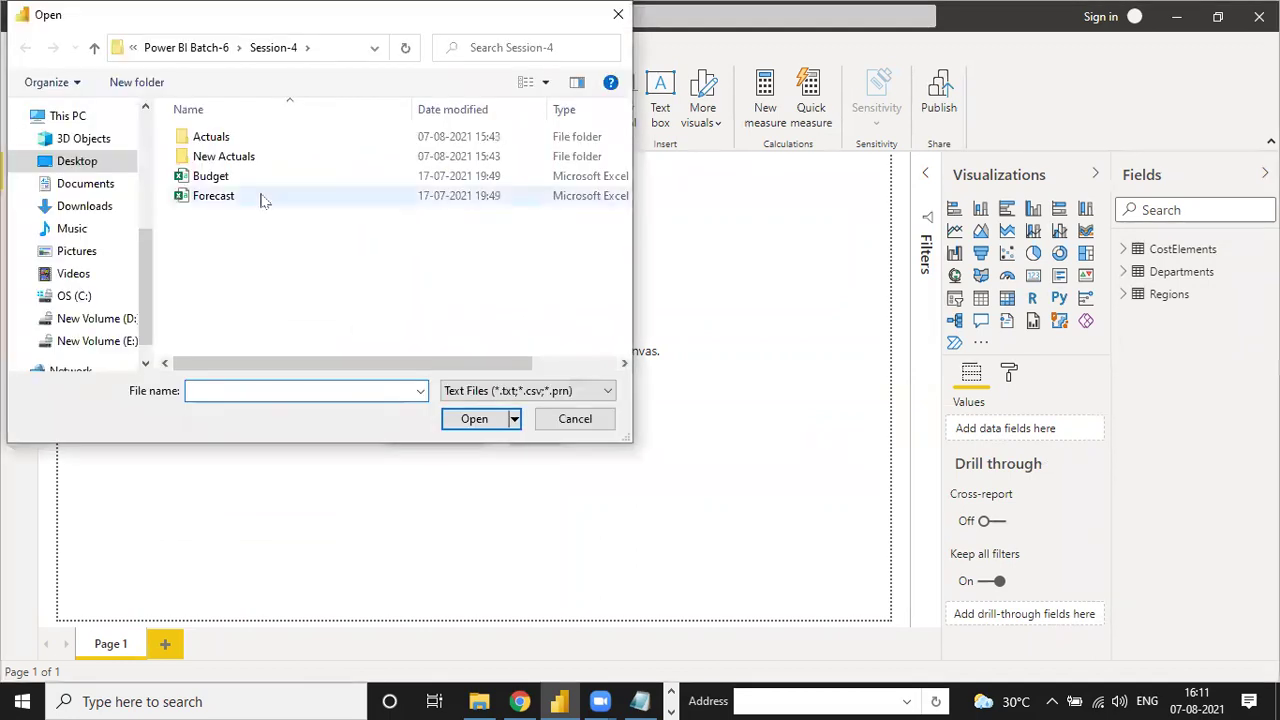
click(236, 180)
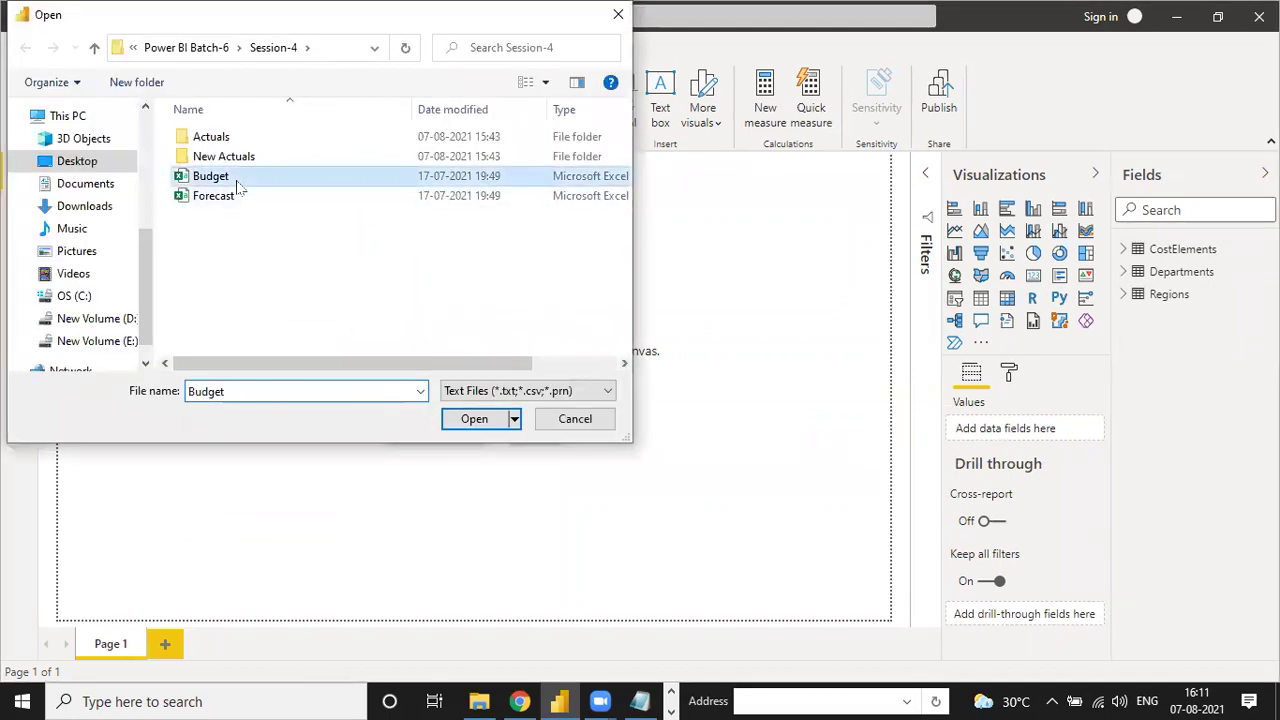
click(470, 420)
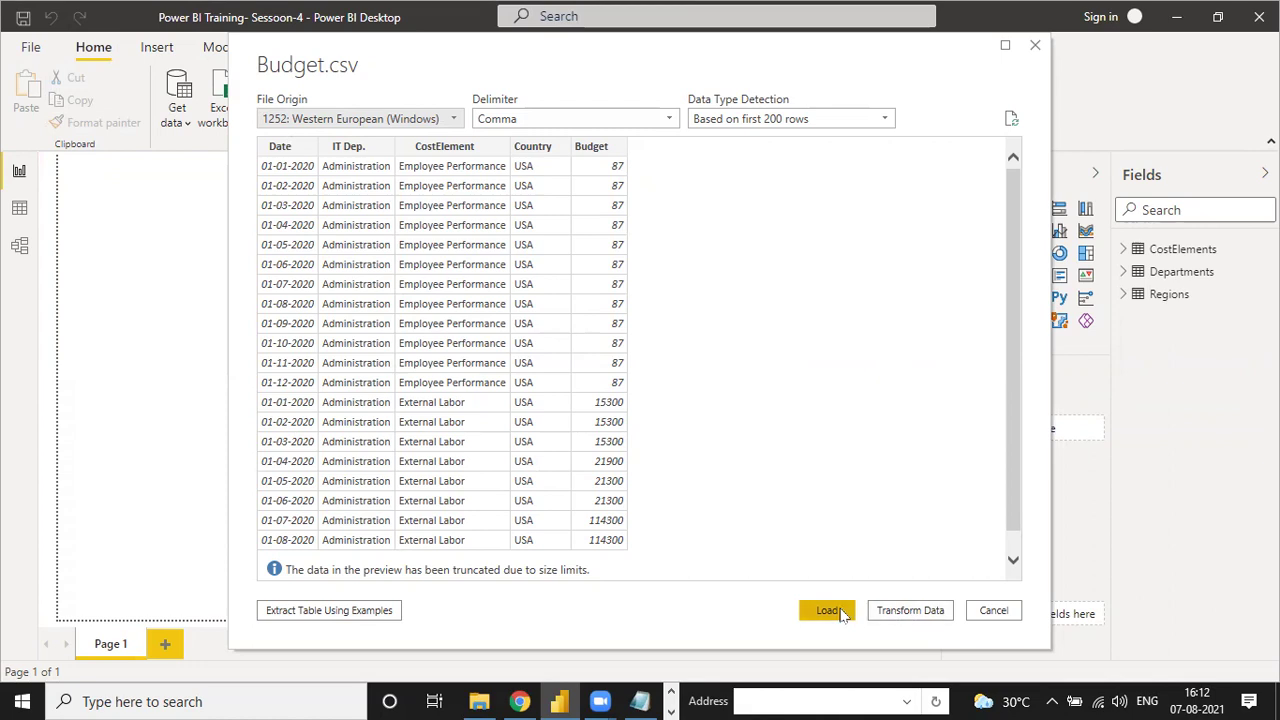
scroll(329, 303, down, 1)
scroll(450, 370, up, 1)
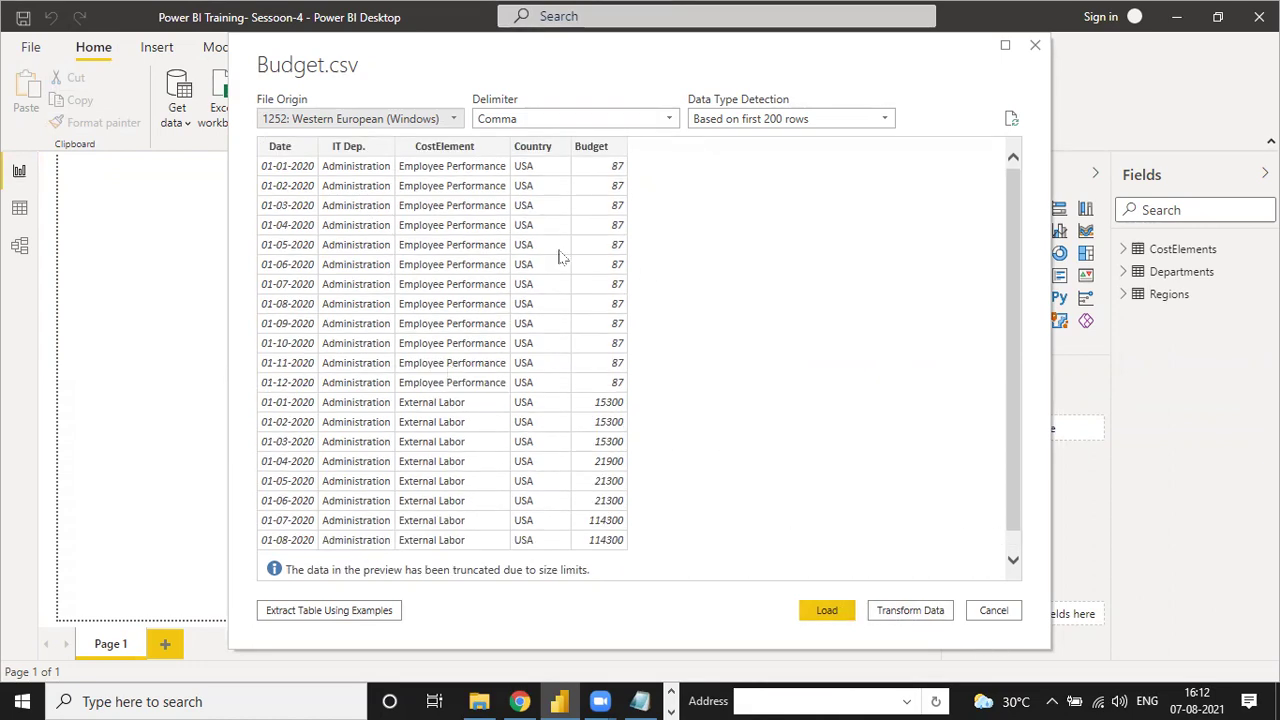
click(841, 618)
click(828, 612)
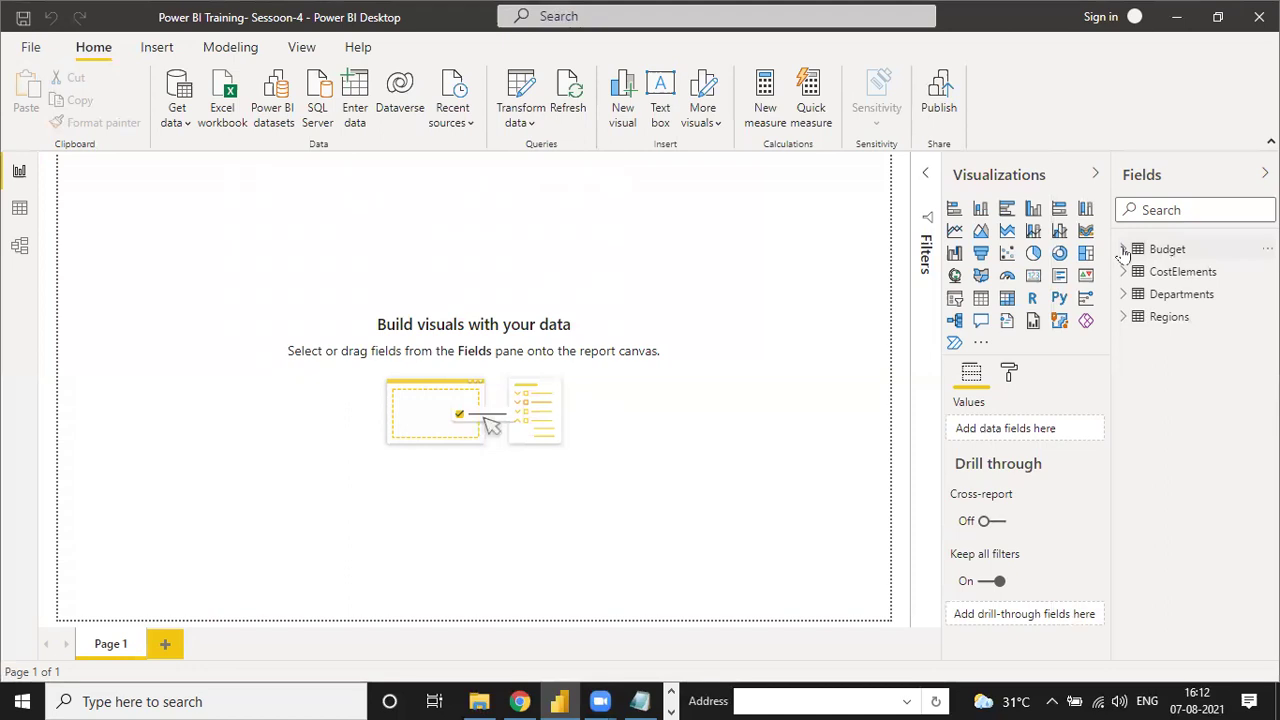
- Expand the Budget, CostElements, Departments and Regions tables to examine their fields
click(1123, 250)
click(1123, 384)
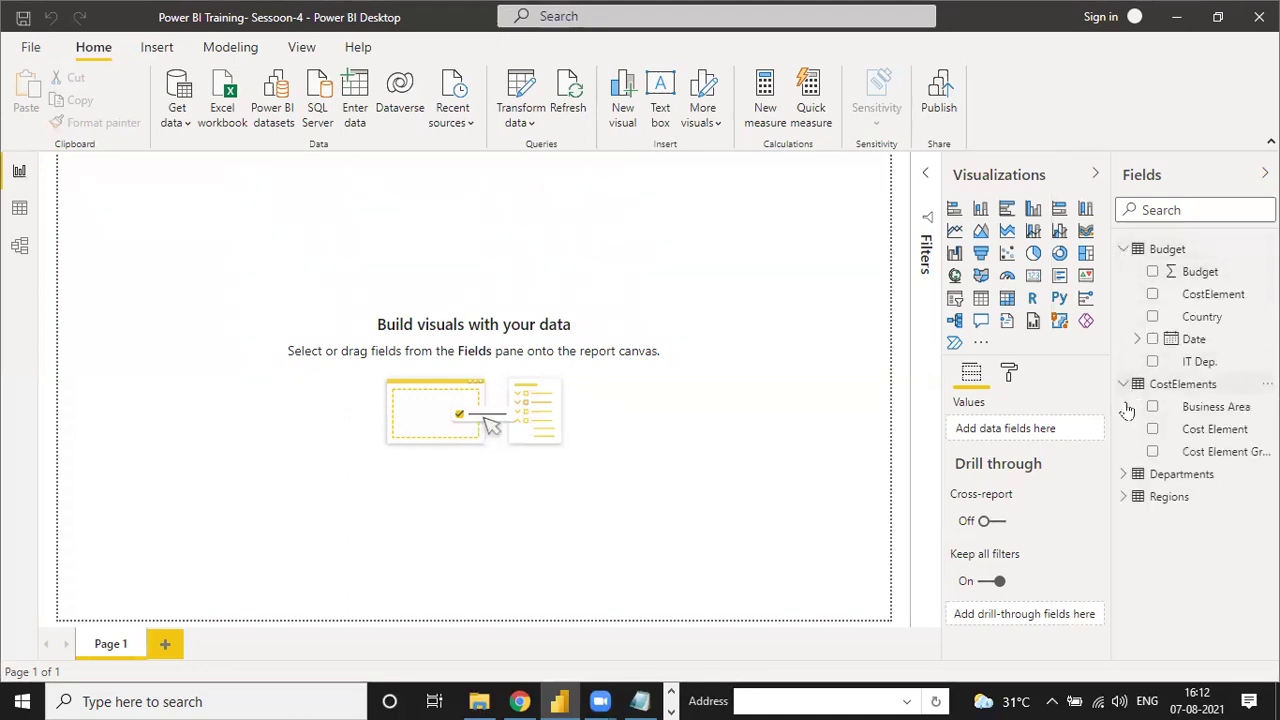
click(1123, 474)
click(1123, 564)
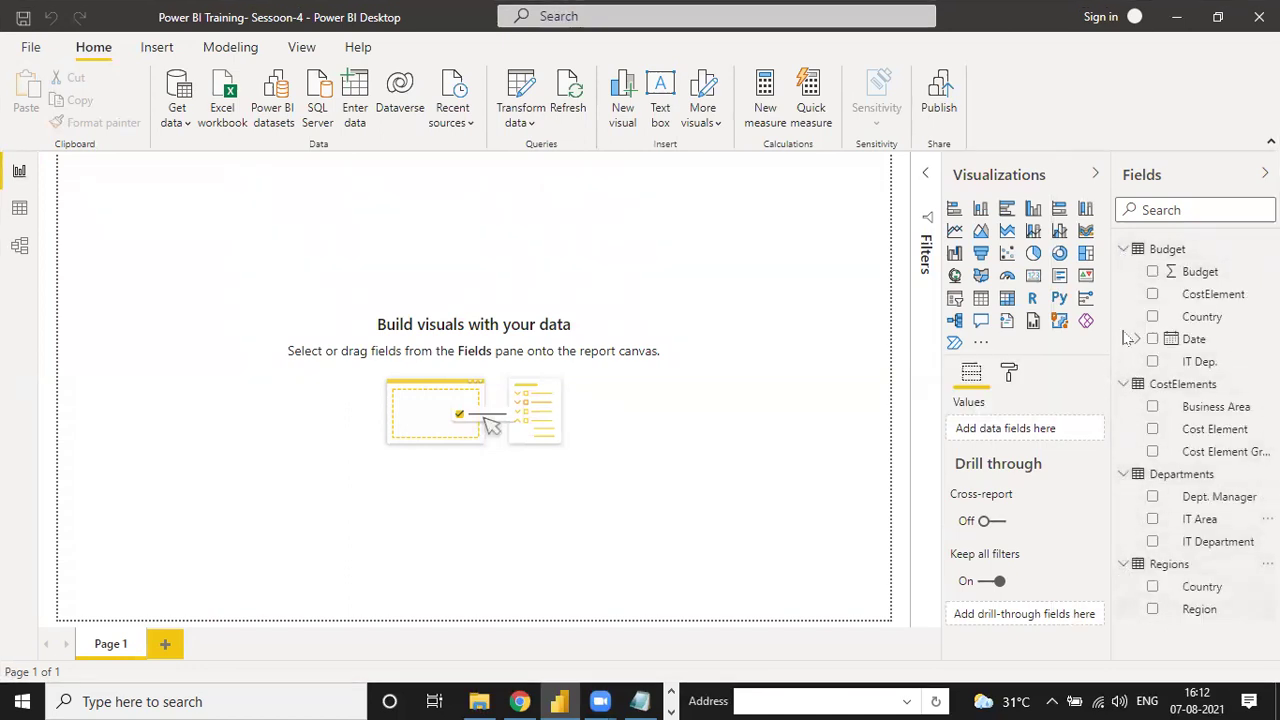
- Load Forecast.csv from the Session-4 folder as a Text/CSV source and expand the Forecast table's fields
click(183, 122)
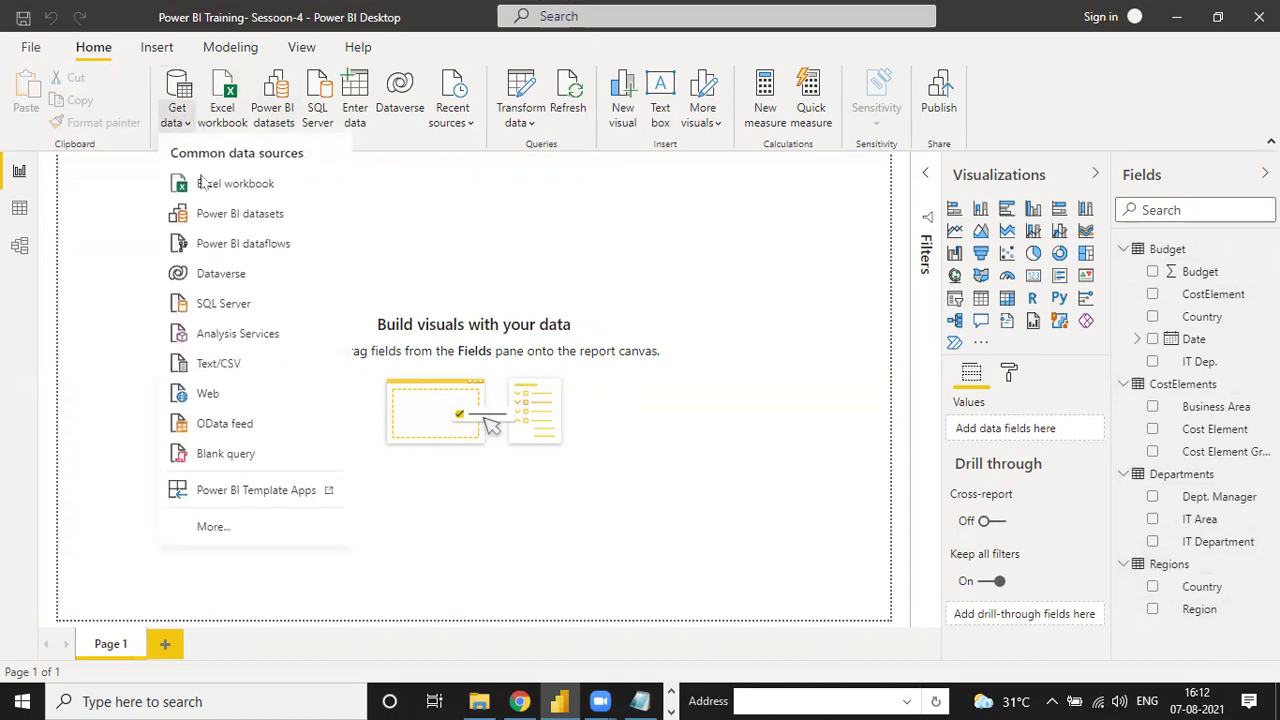
click(230, 366)
click(214, 196)
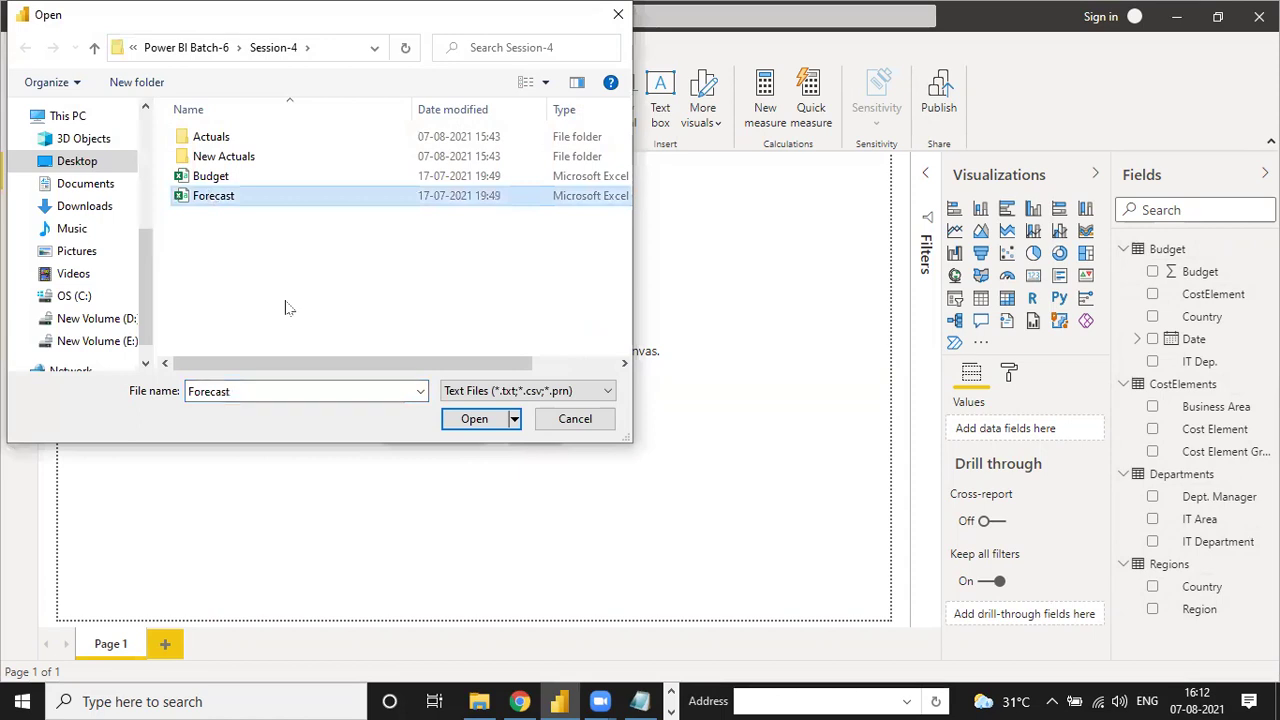
click(466, 419)
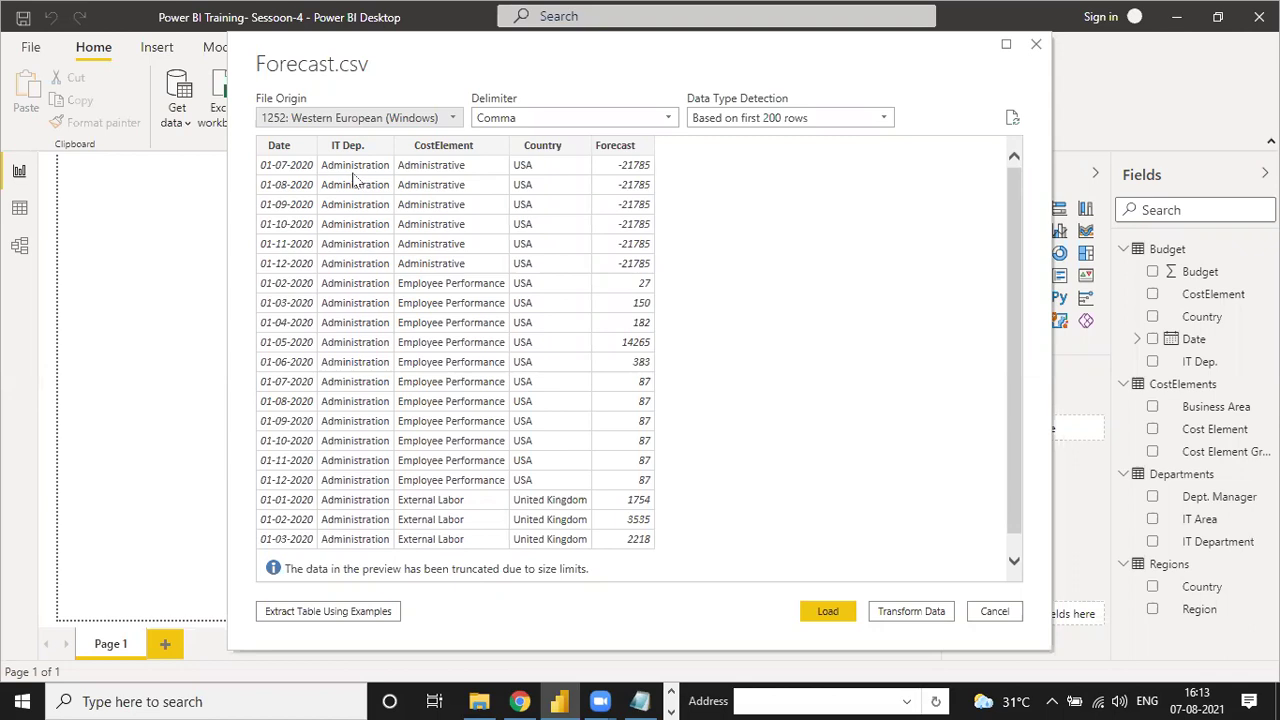
click(833, 612)
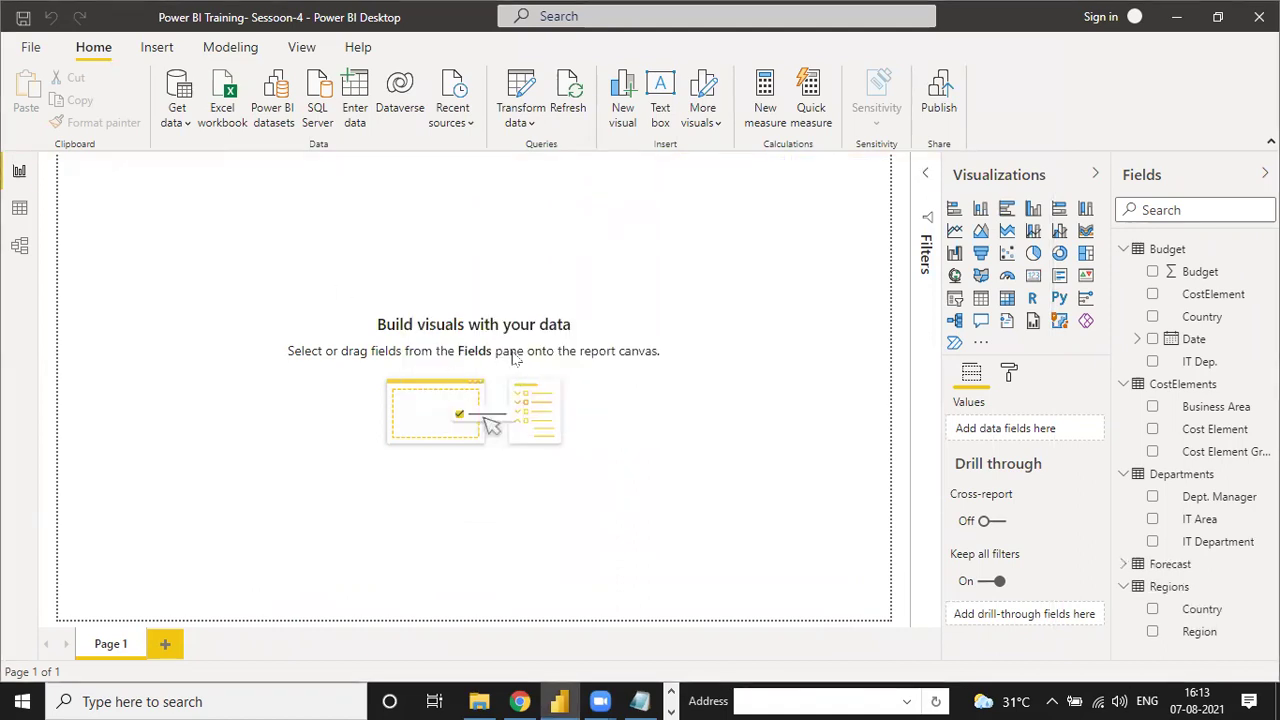
click(1123, 564)
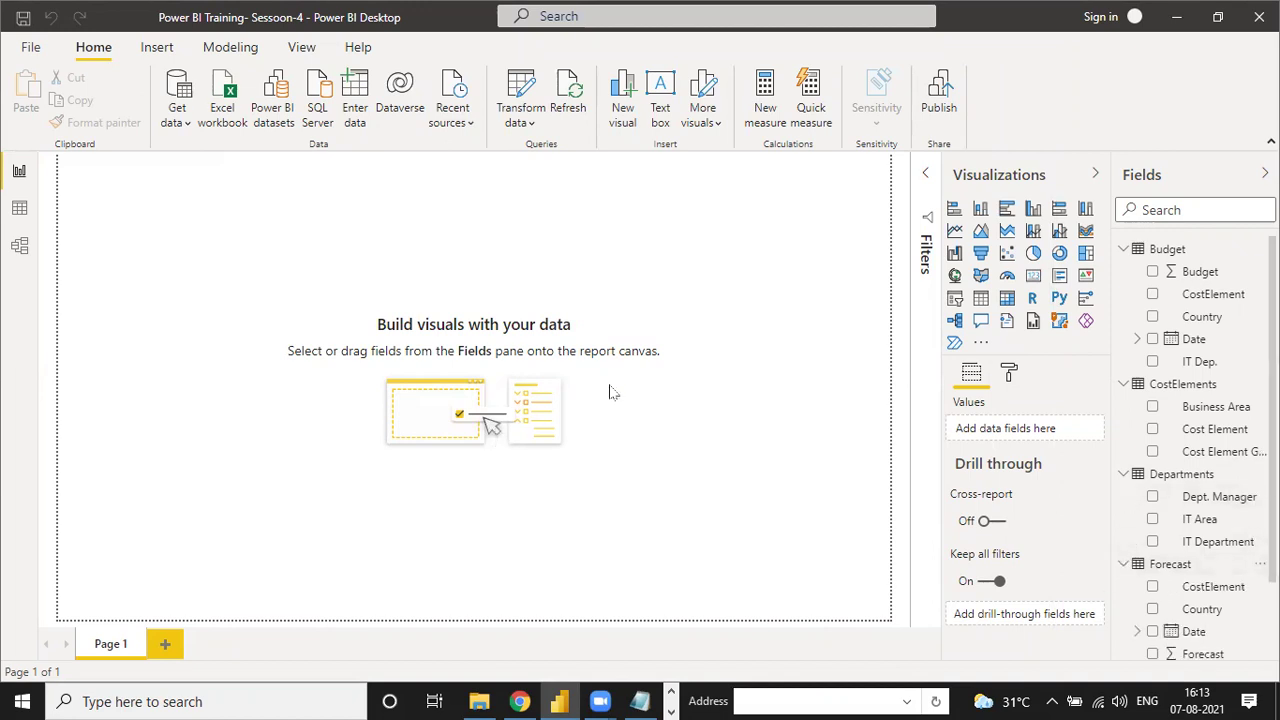
- Switch to File Explorer and copy the full path of the Actuals folder inside Session-4
click(185, 121)
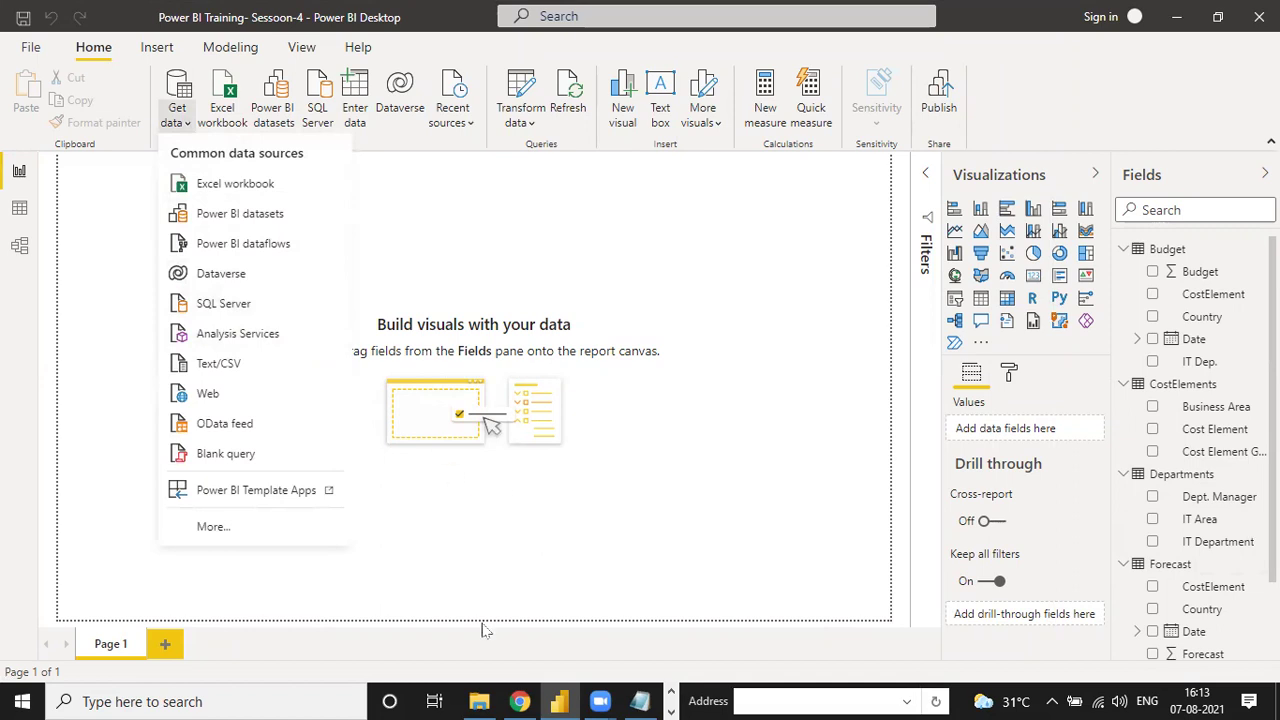
click(479, 701)
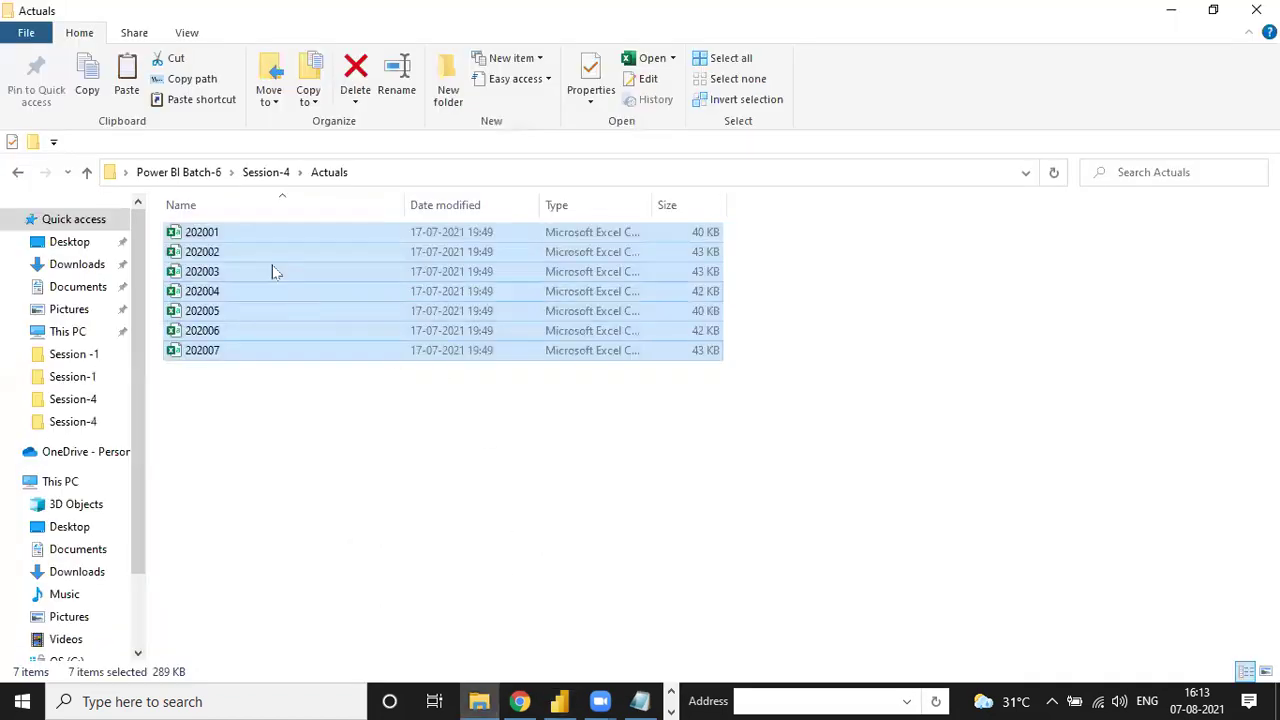
click(266, 174)
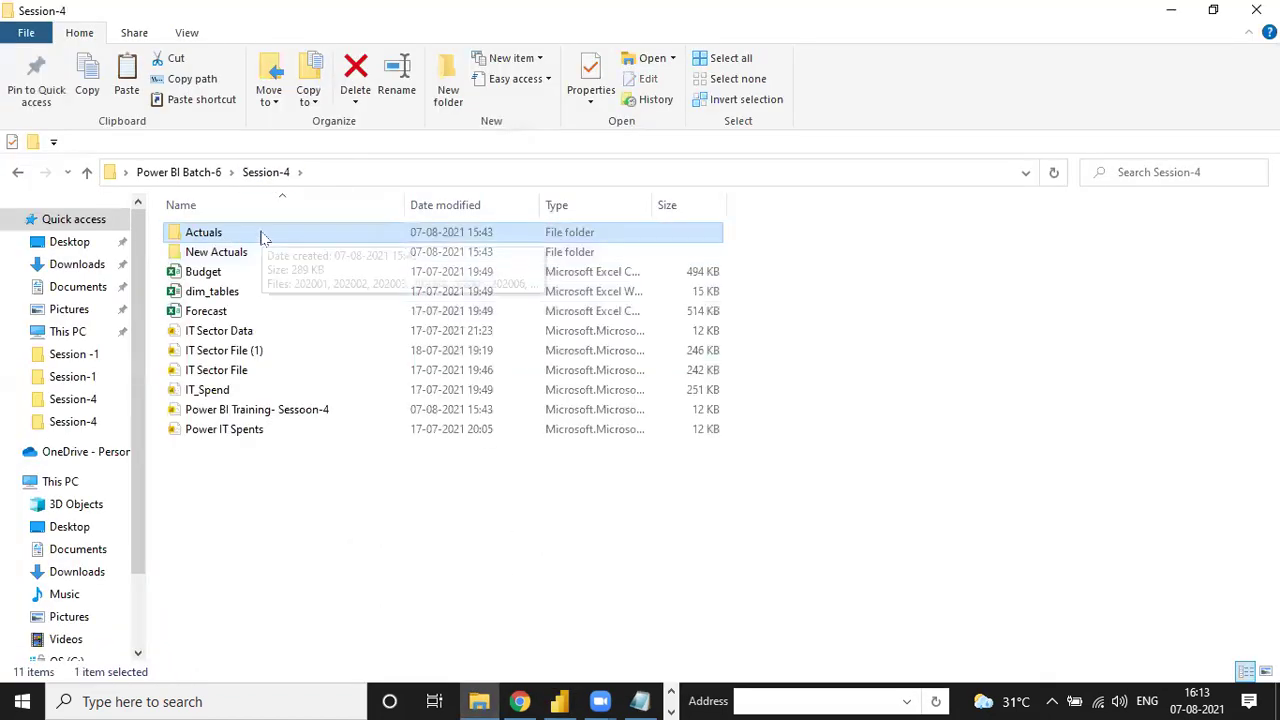
double_click(262, 235)
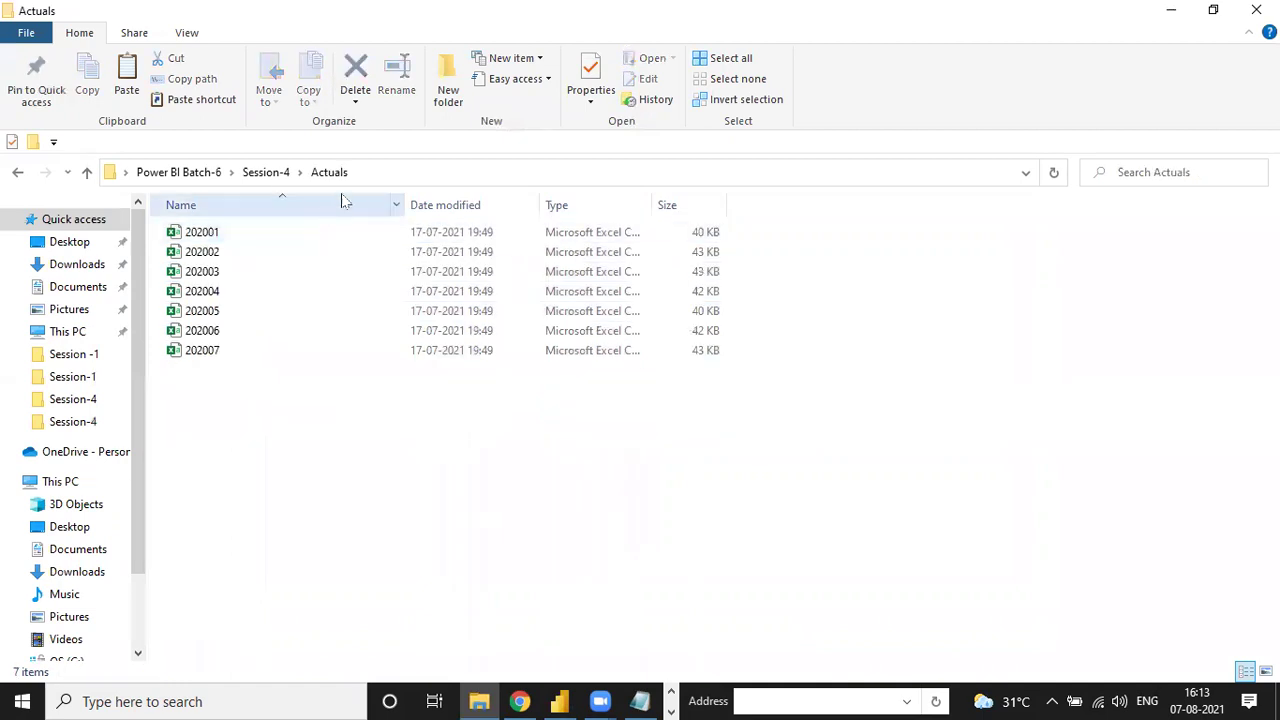
click(381, 175)
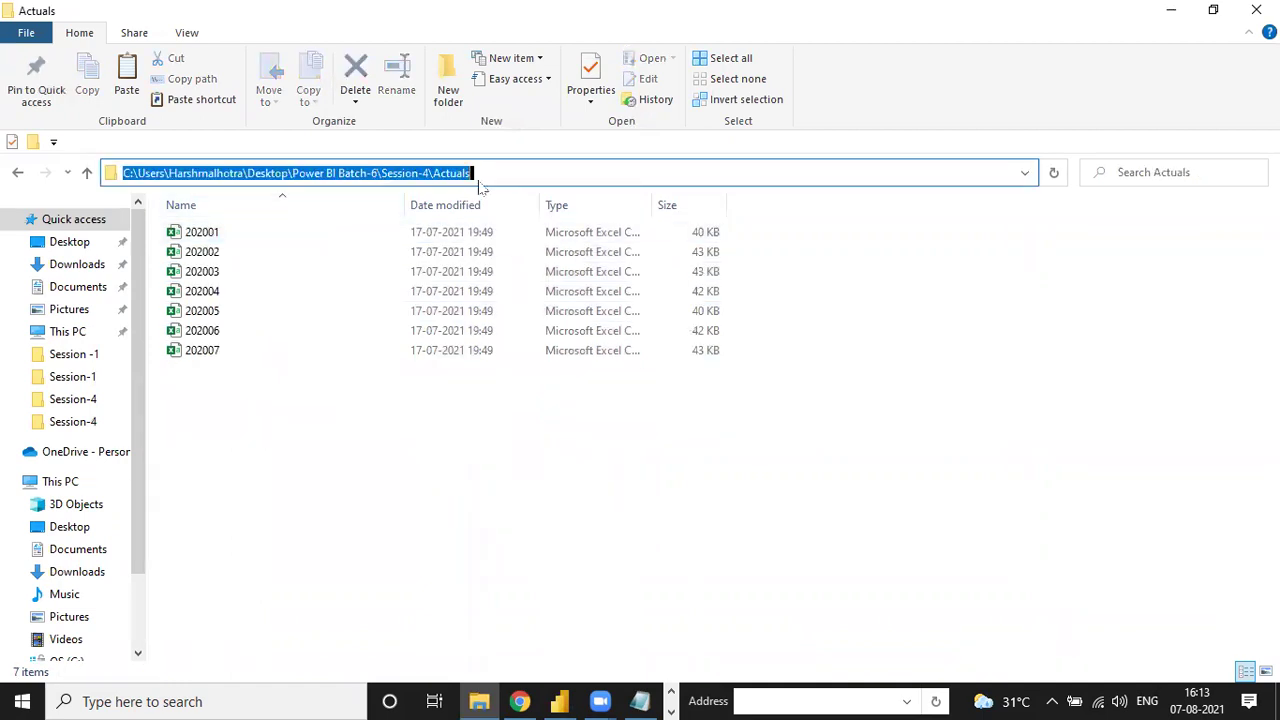
key(ctrl+c)
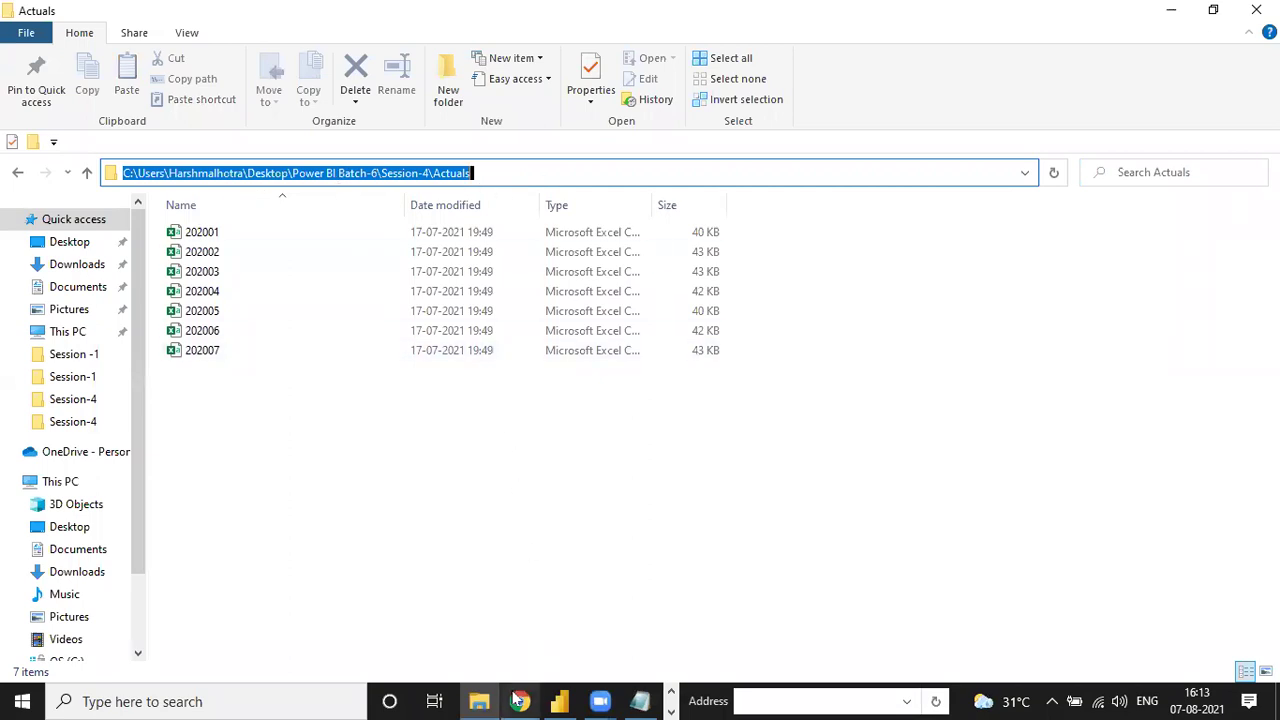
- Return to Power BI Desktop, connect to a Folder data source, and enter the copied Actuals path as the folder path
click(559, 701)
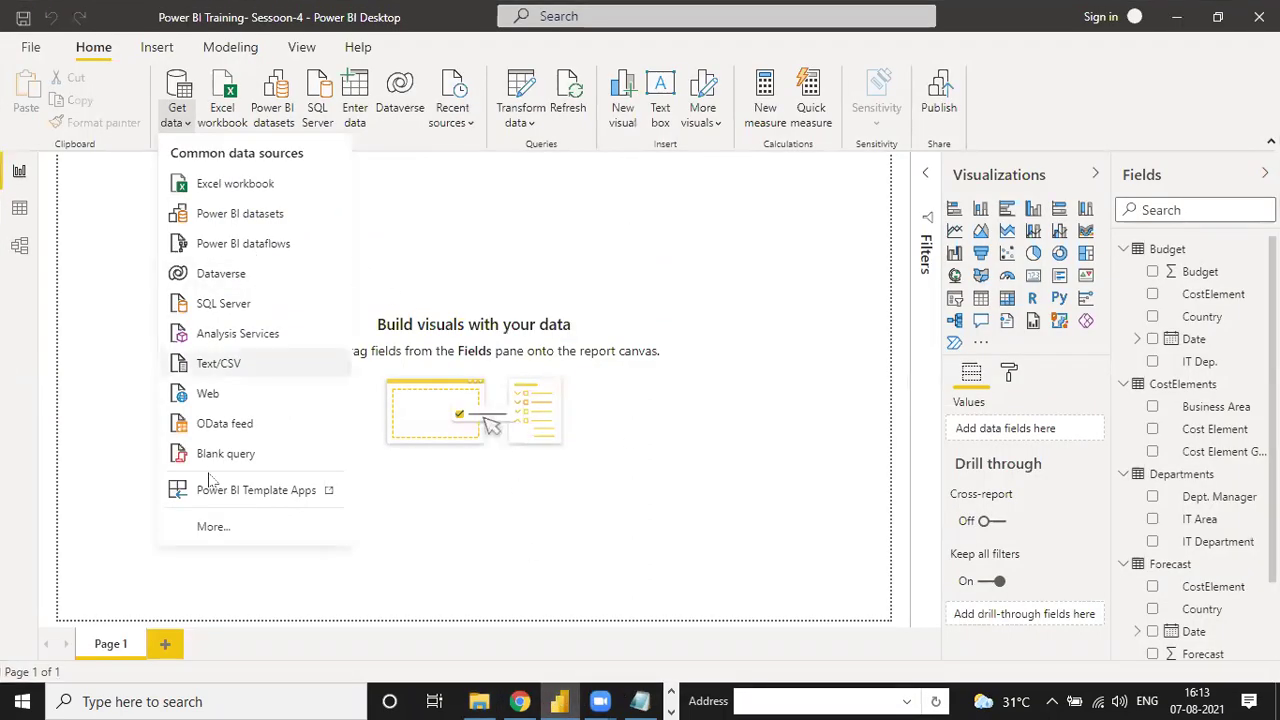
click(213, 526)
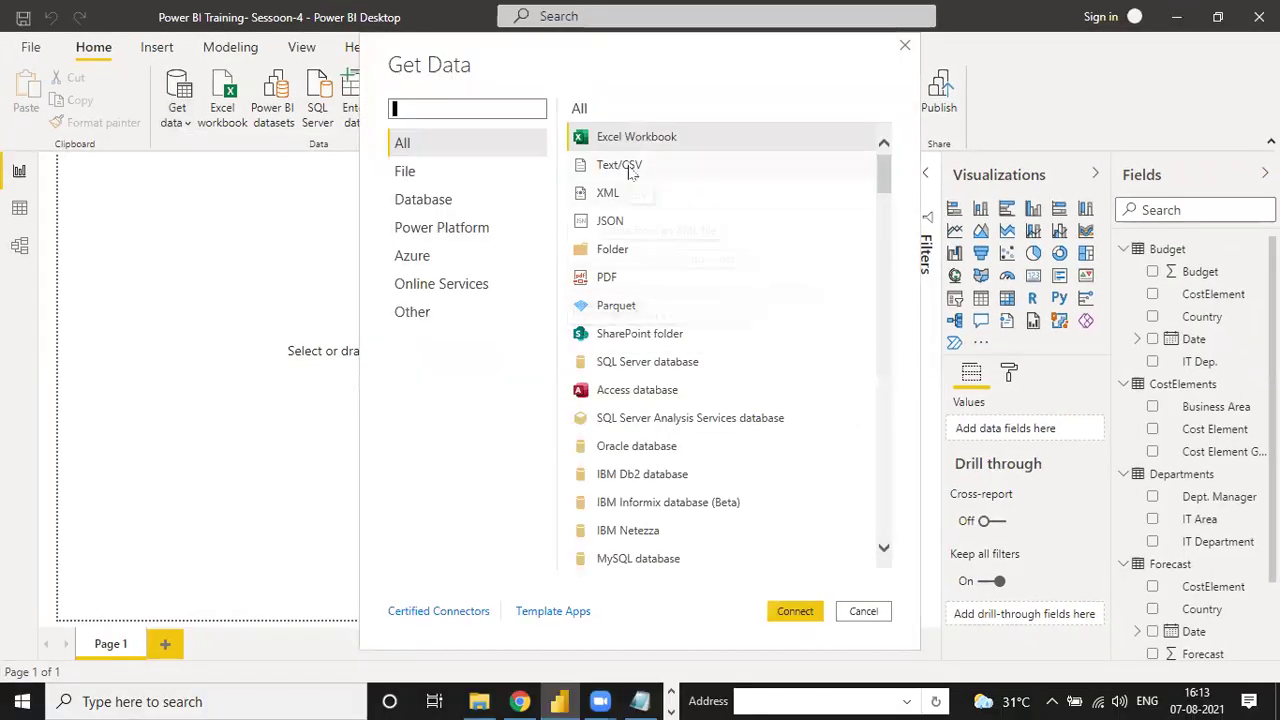
click(613, 252)
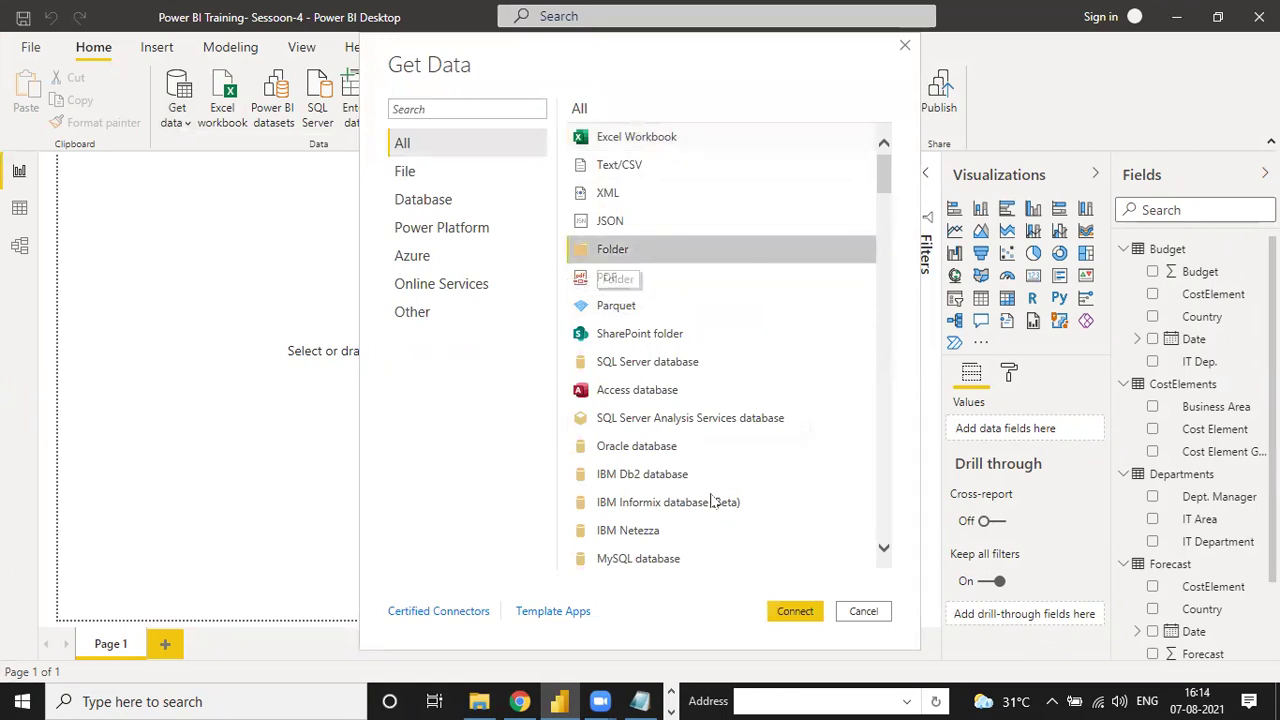
click(793, 609)
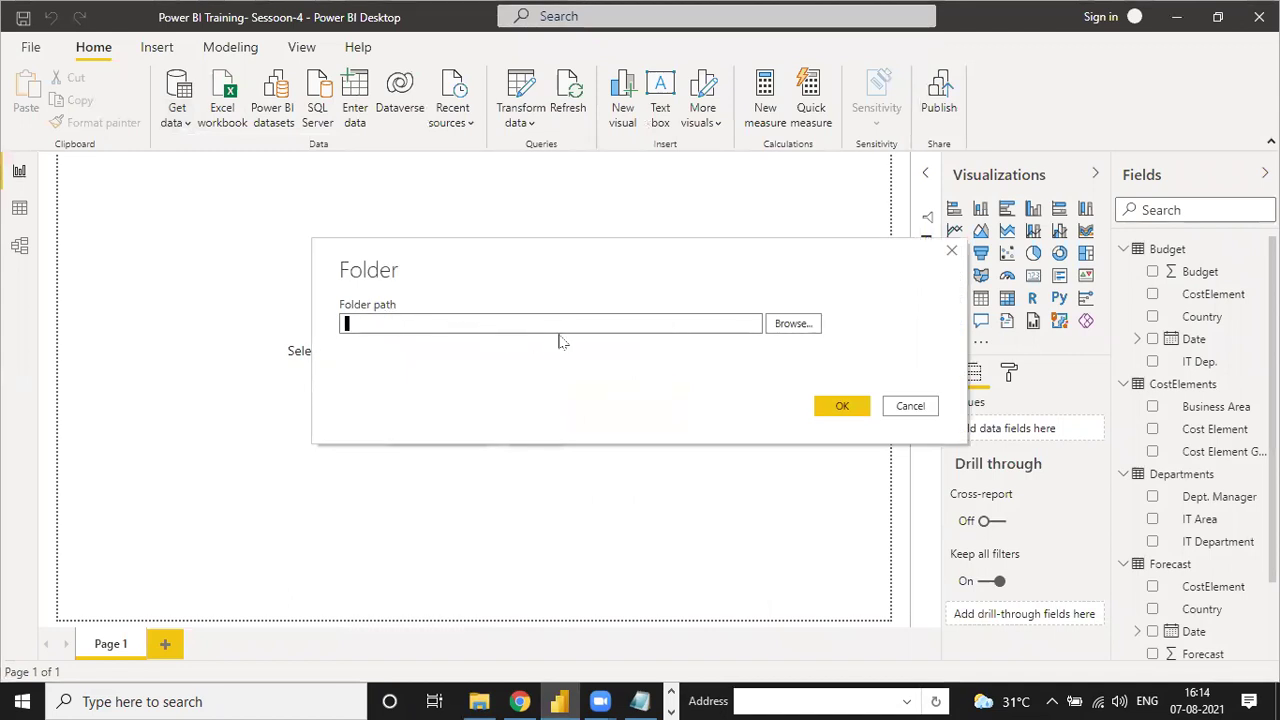
key(ctrl+v)
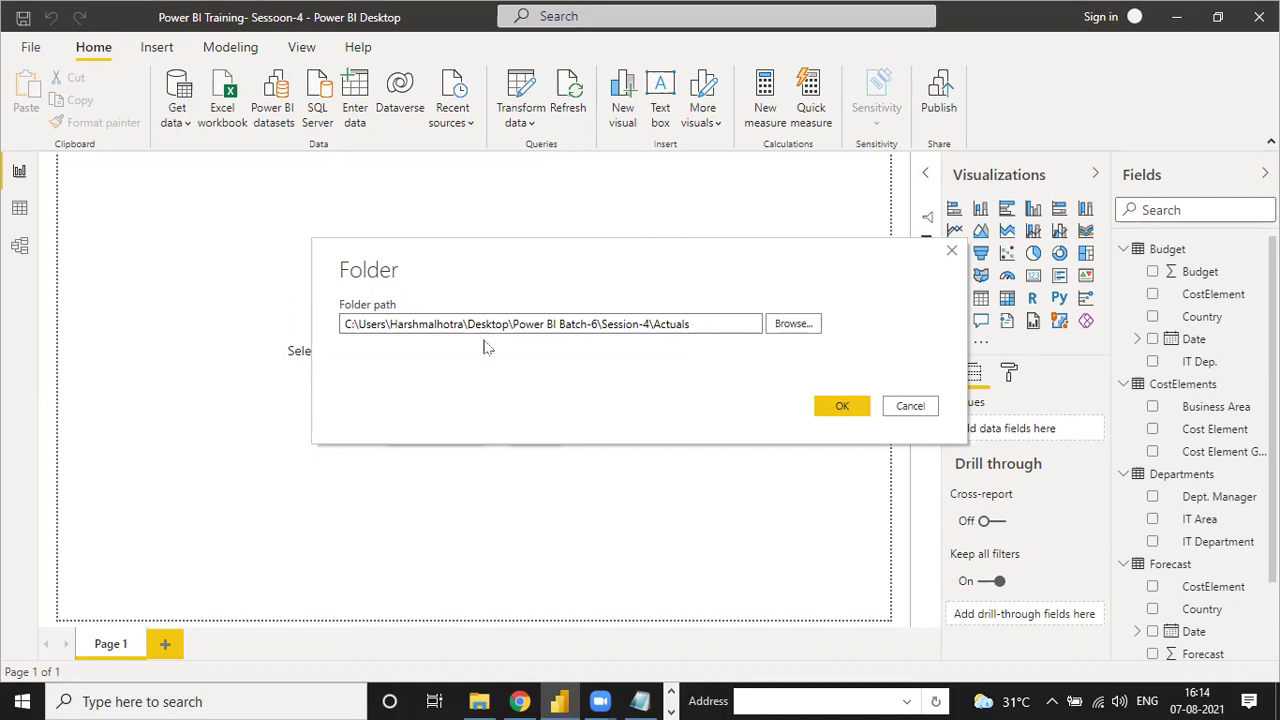
- Switch to File Explorer and examine the full paths of the Session-4 and Actuals folders
click(479, 698)
click(272, 174)
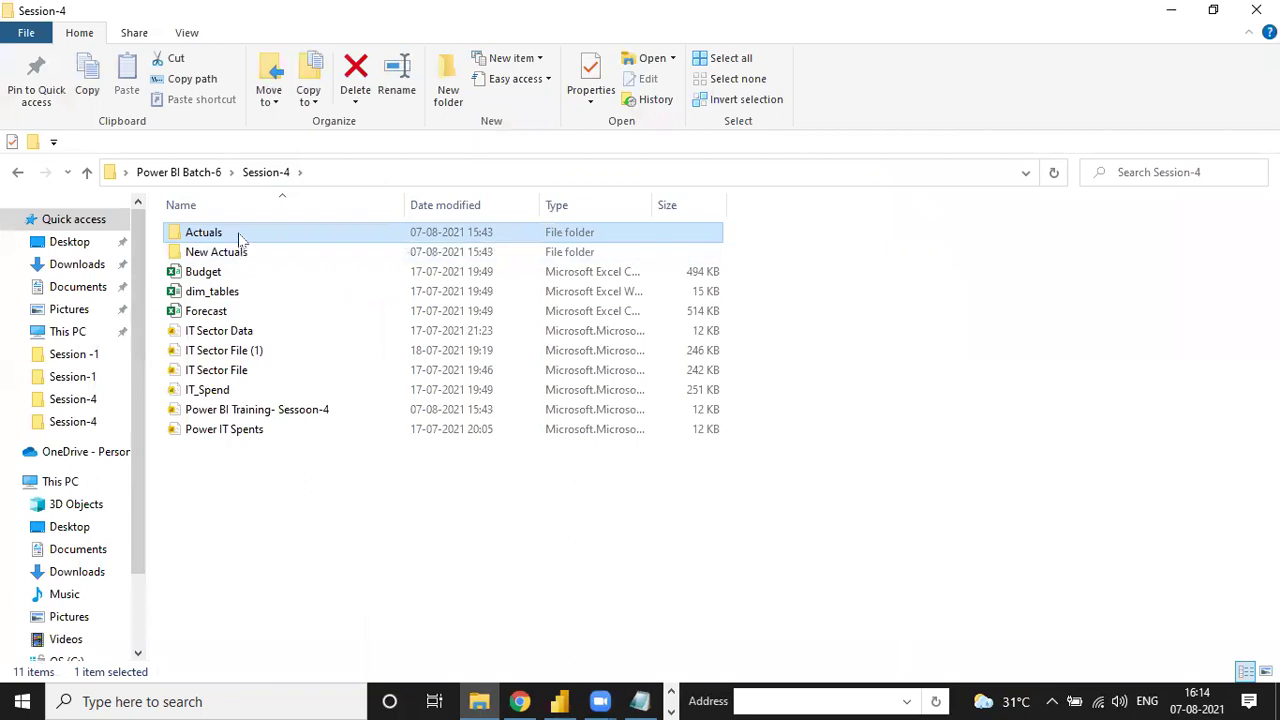
double_click(238, 236)
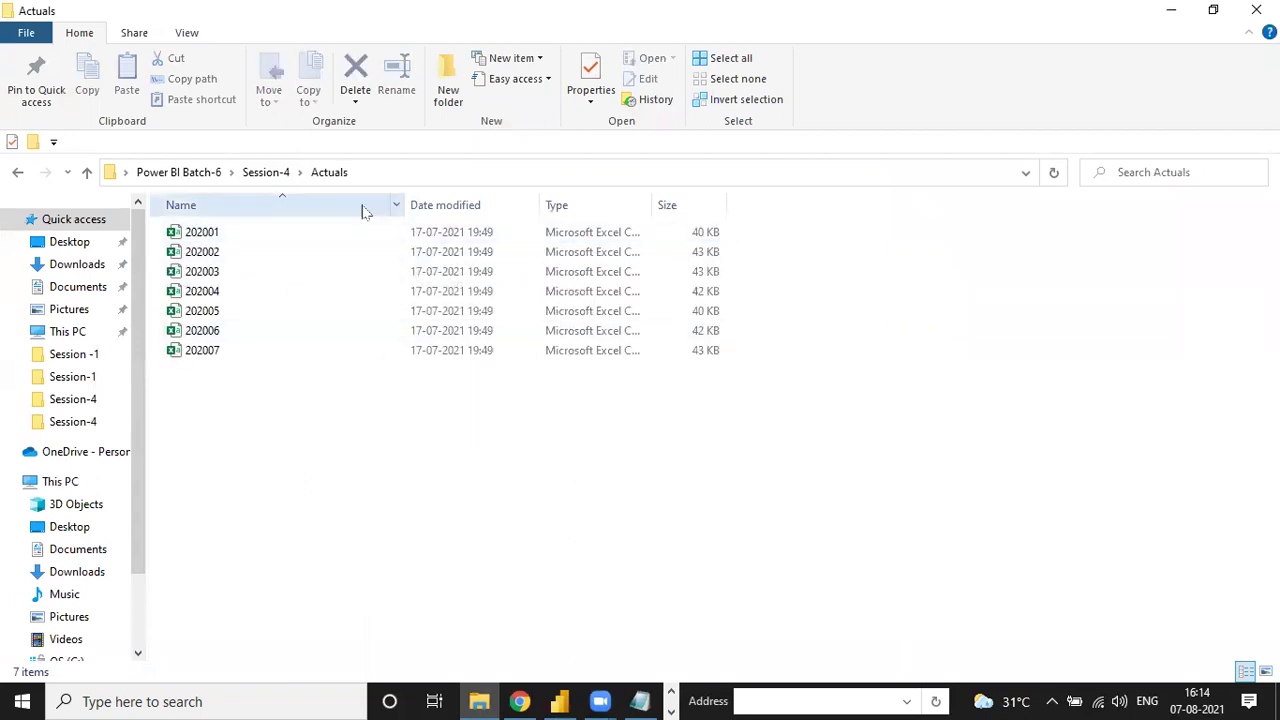
click(389, 173)
click(316, 173)
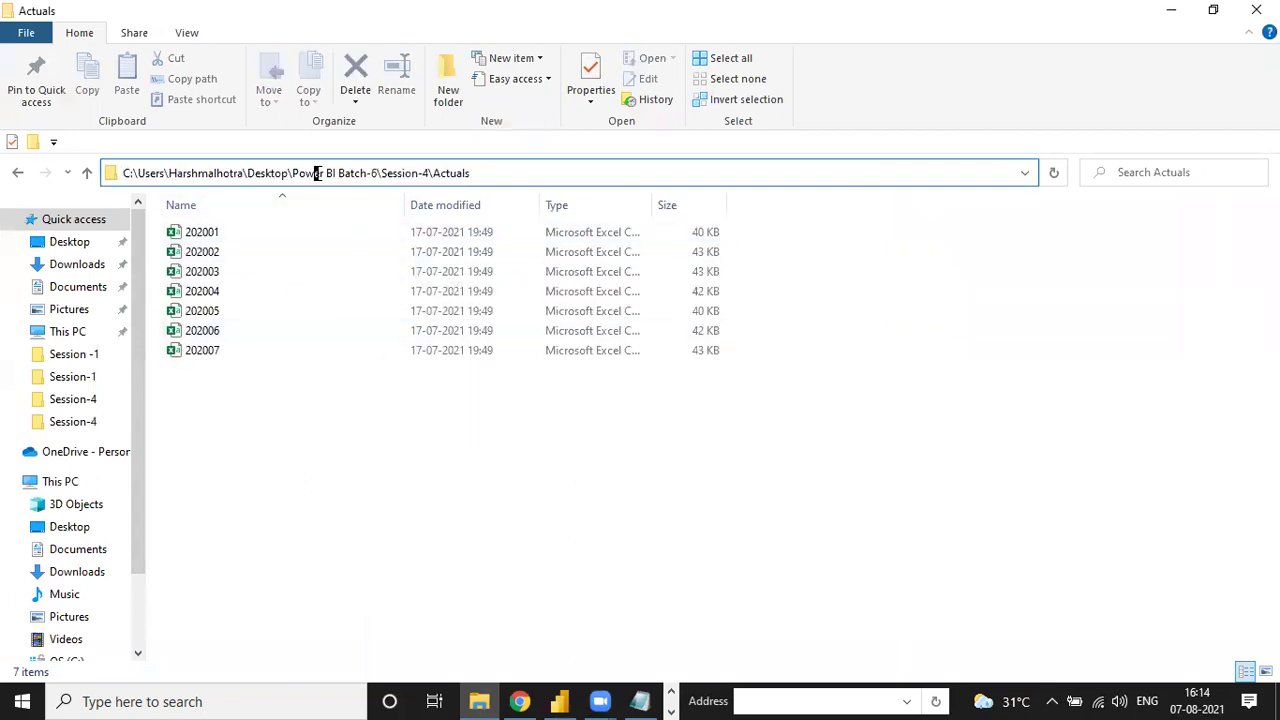
click(226, 272)
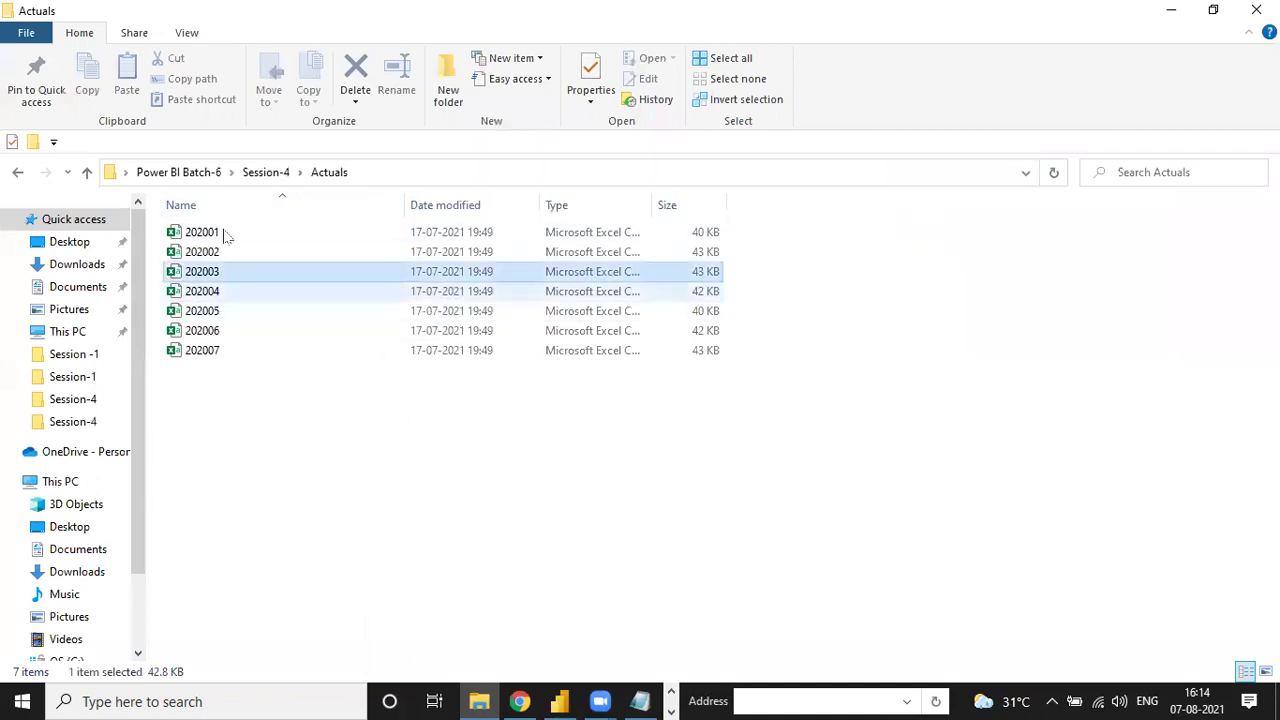
click(255, 174)
click(359, 175)
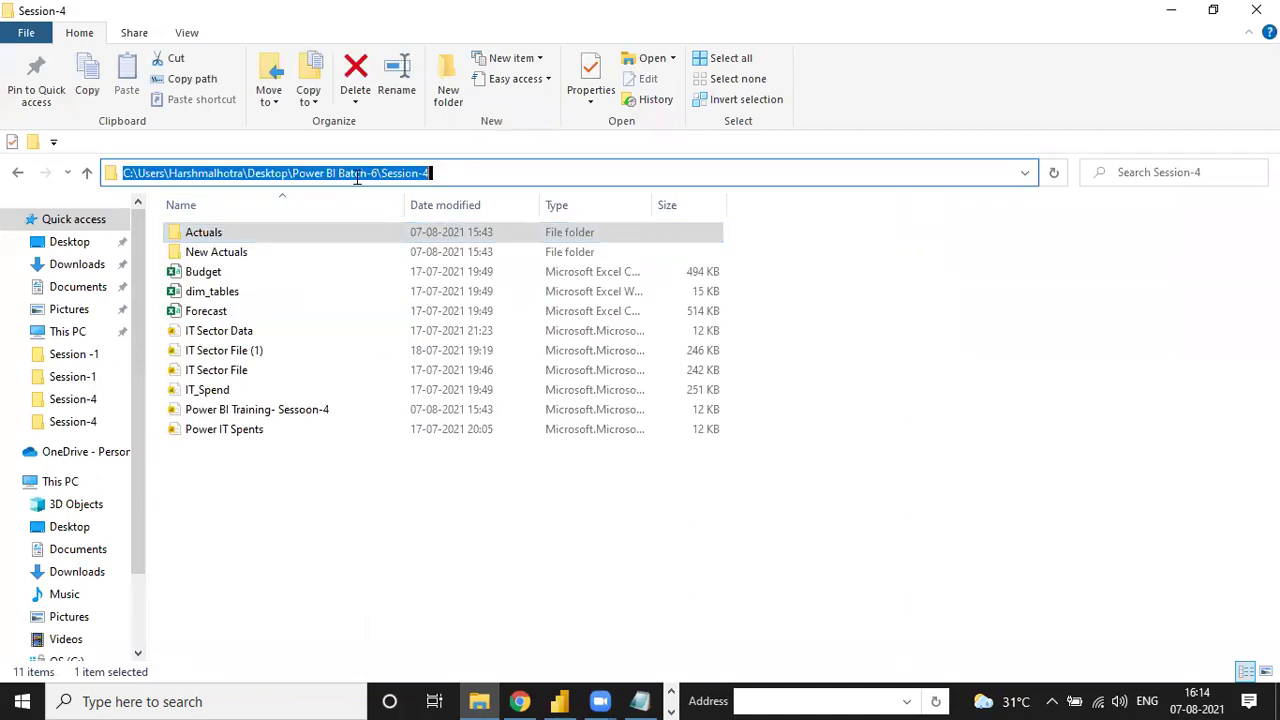
double_click(247, 236)
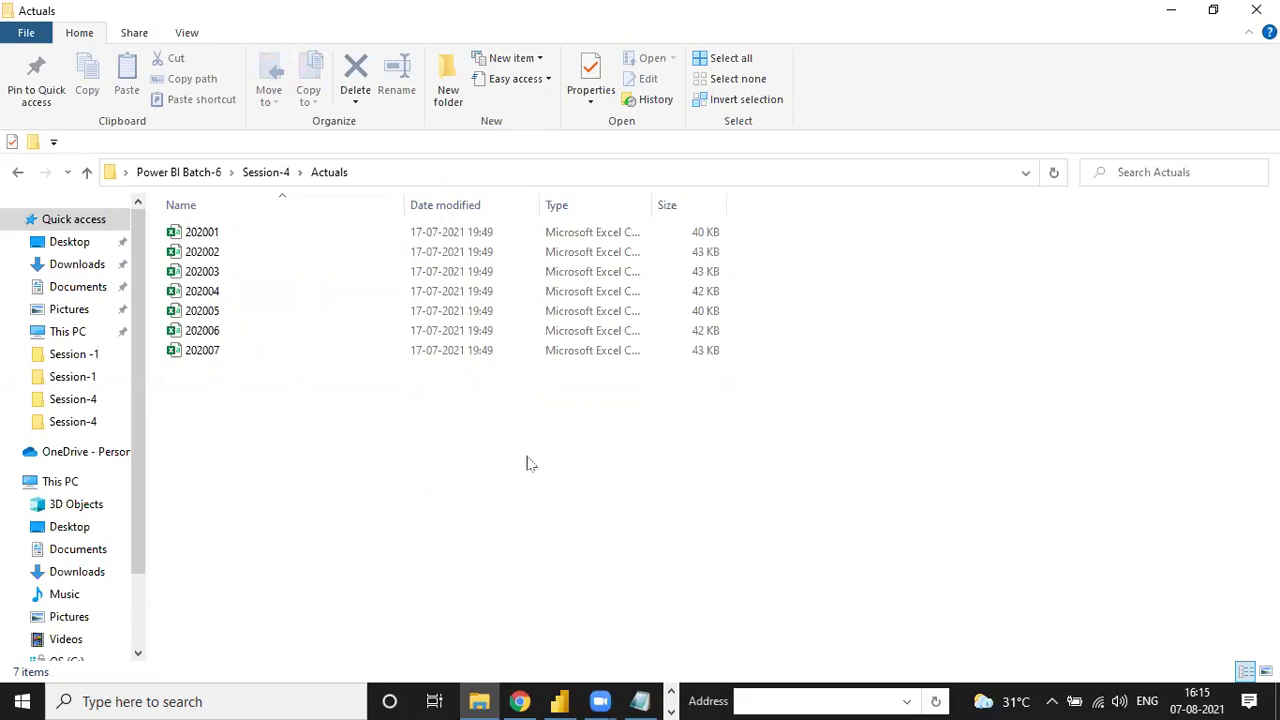
click(398, 175)
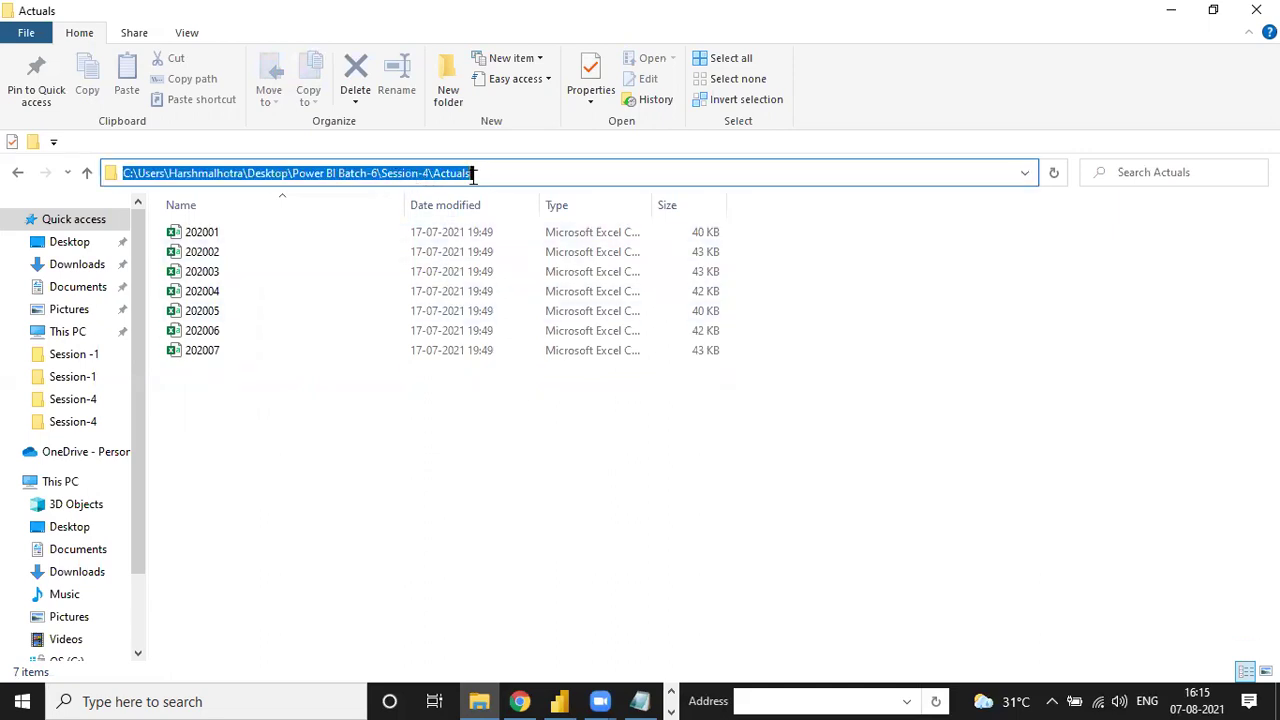
- Switch back to Power BI Desktop and confirm the Actuals folder path to preview the folder's files
click(559, 701)
click(826, 404)
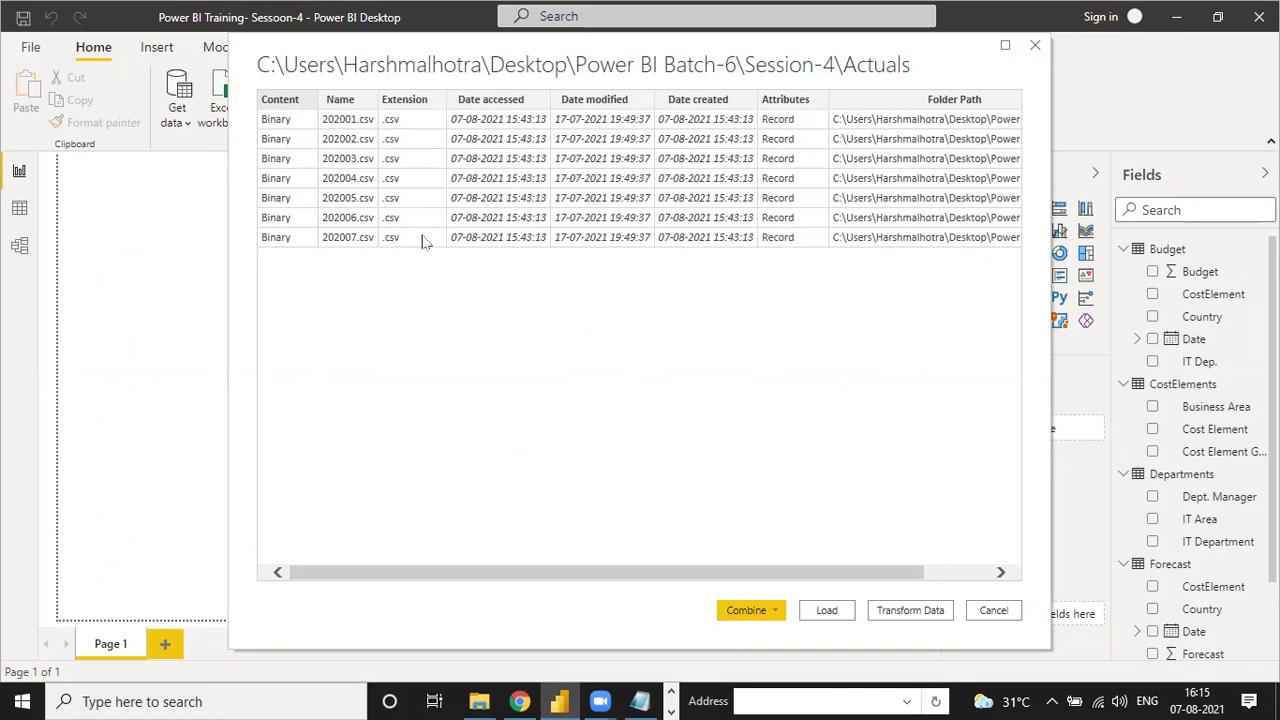
- Check the monthly files in File Explorer, return to Power BI Desktop, and combine and transform them using the first file as the sample
key(alt+Tab)
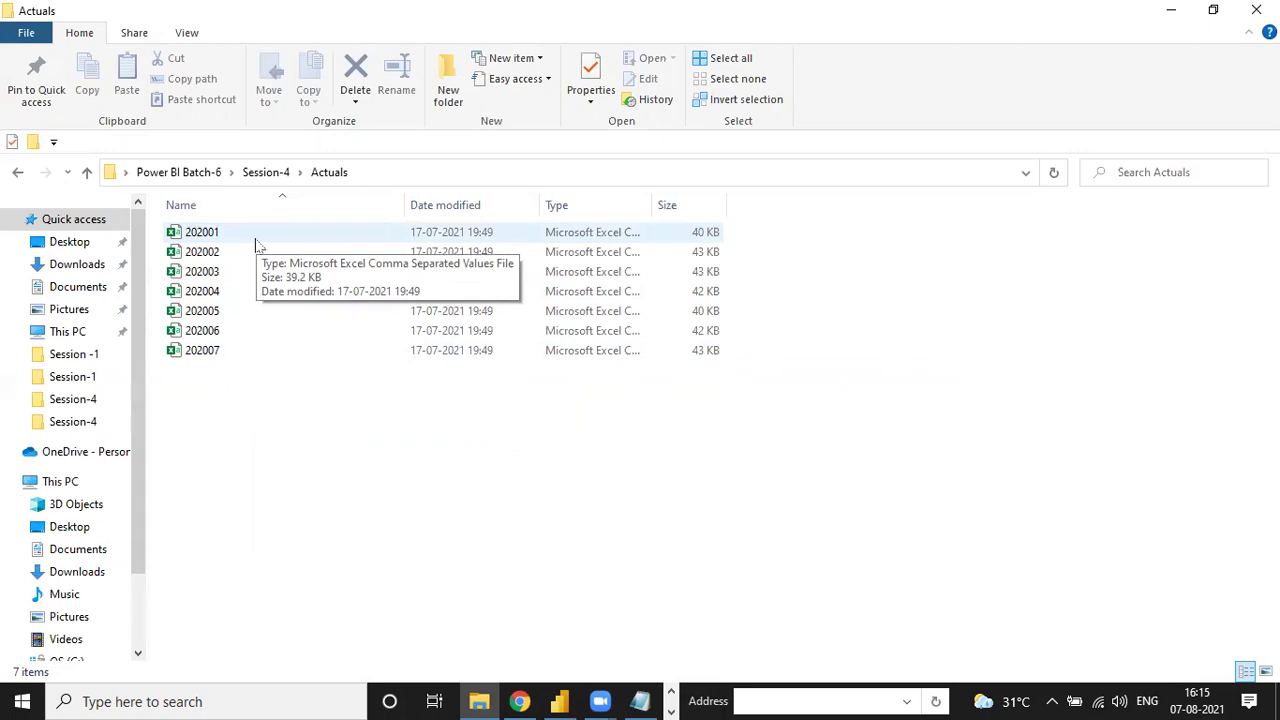
key(alt+Tab)
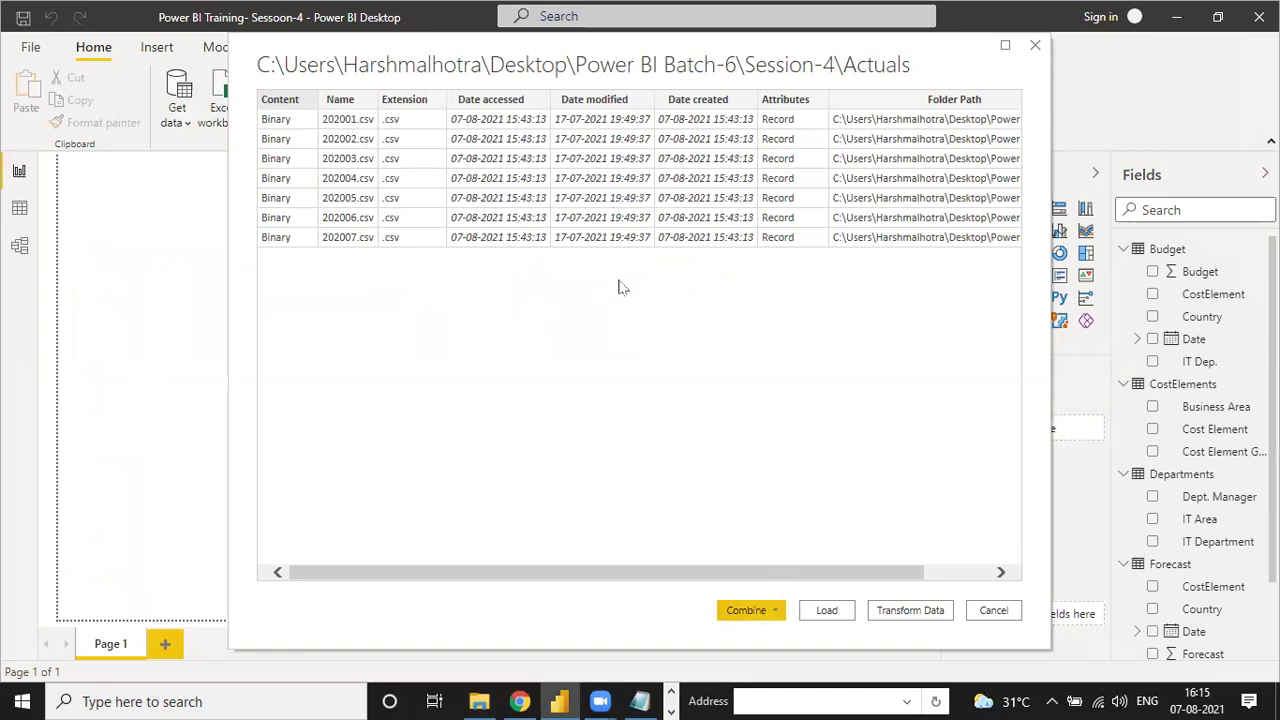
click(765, 610)
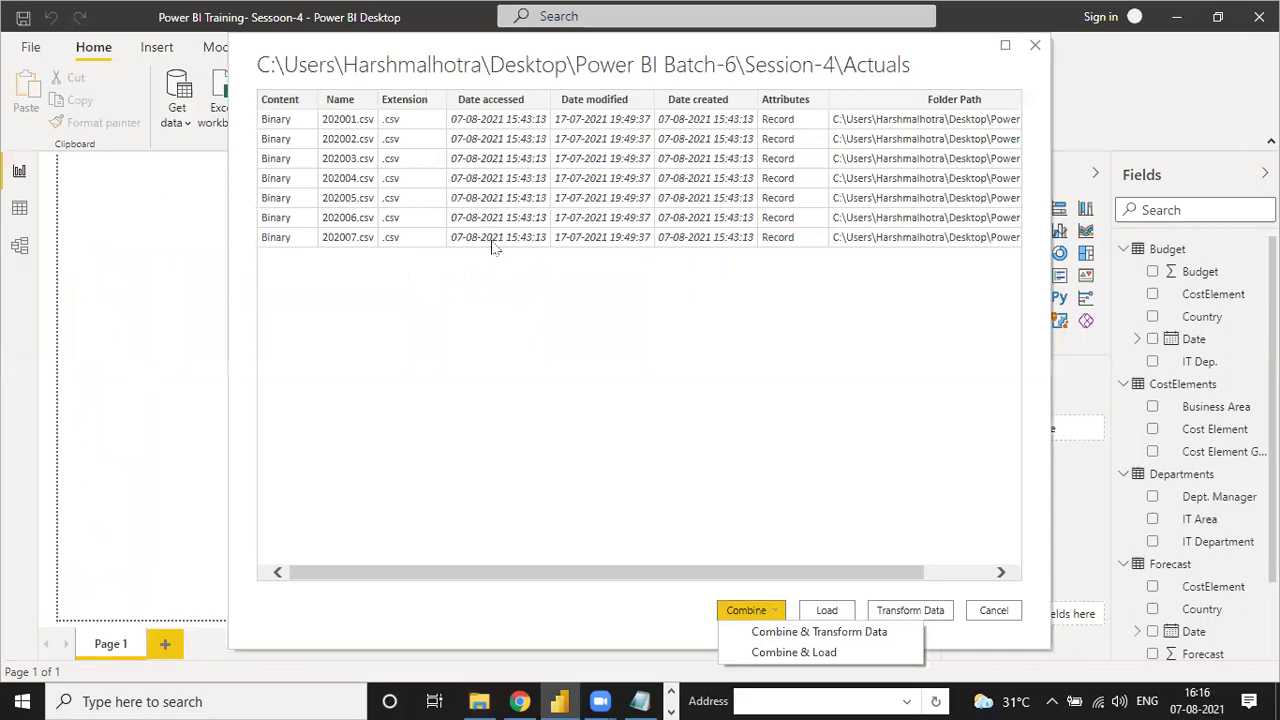
click(790, 632)
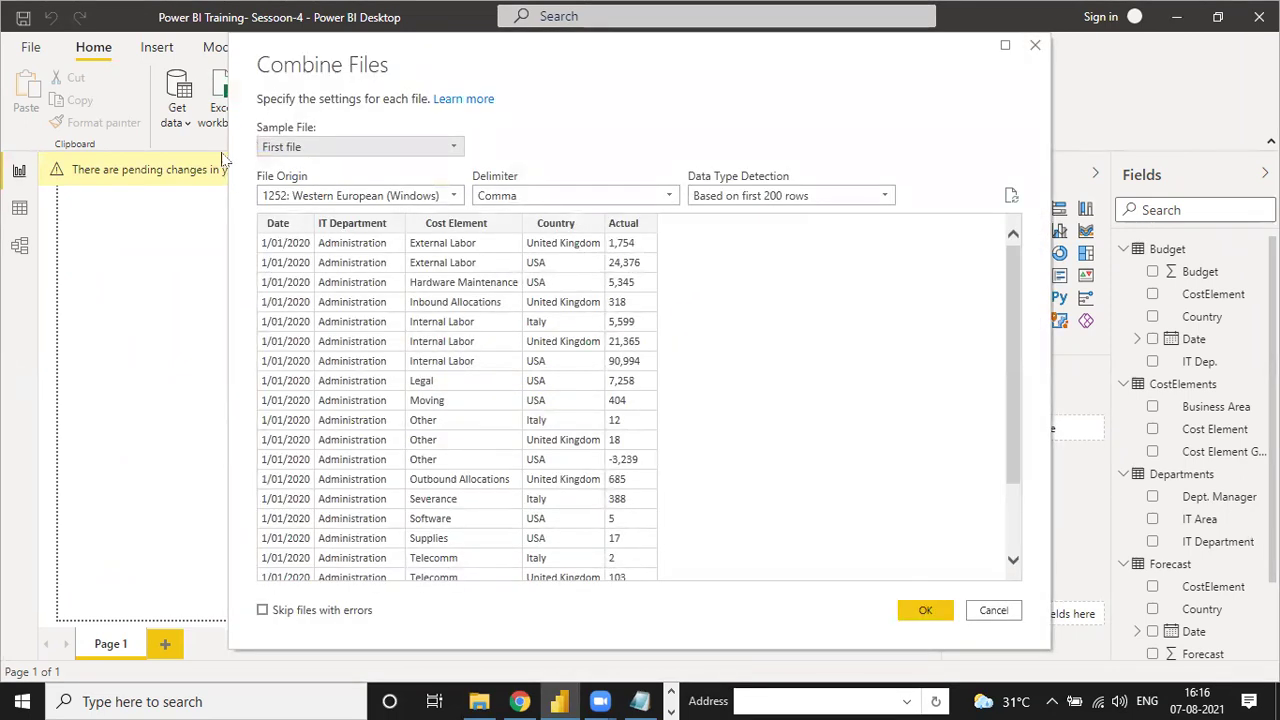
click(321, 147)
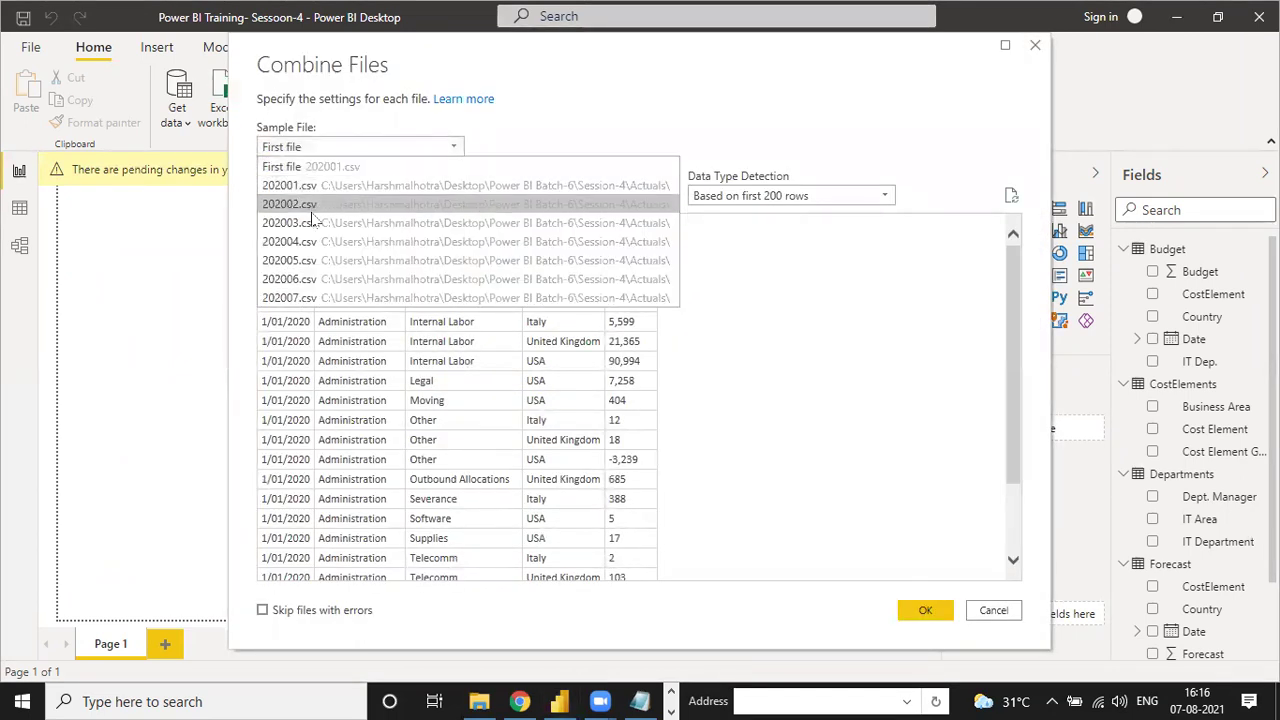
click(319, 166)
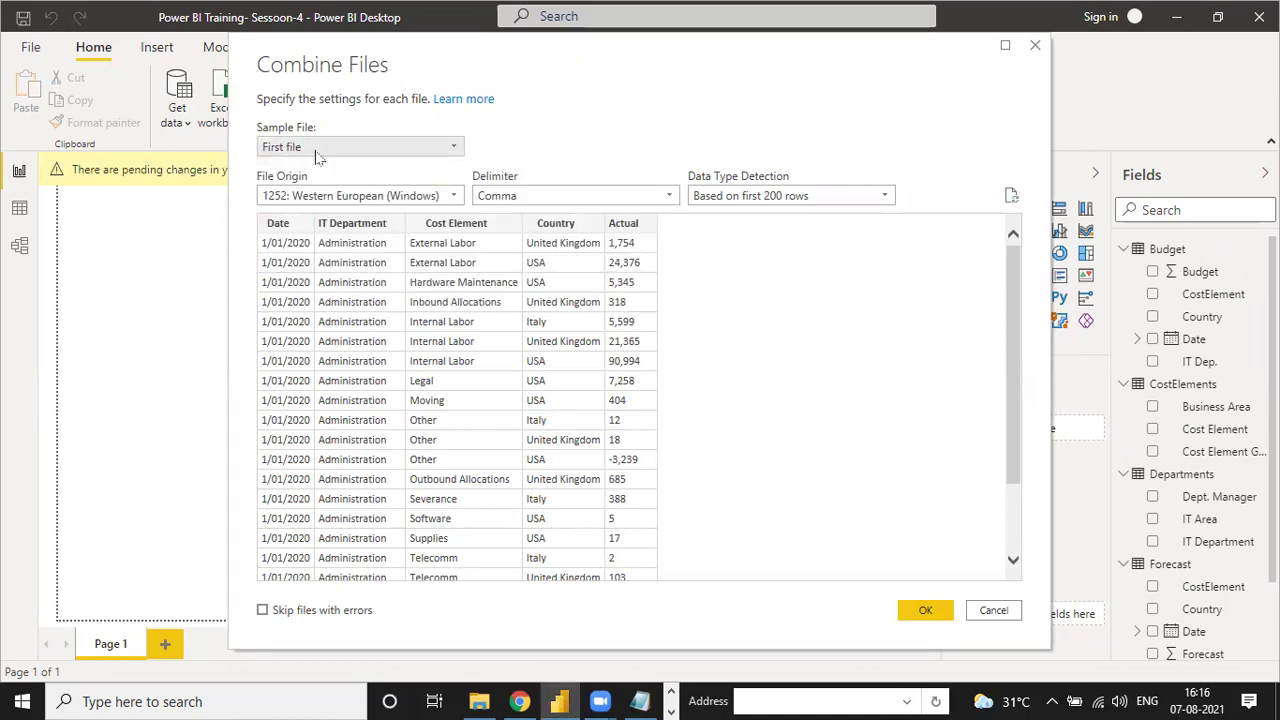
click(922, 611)
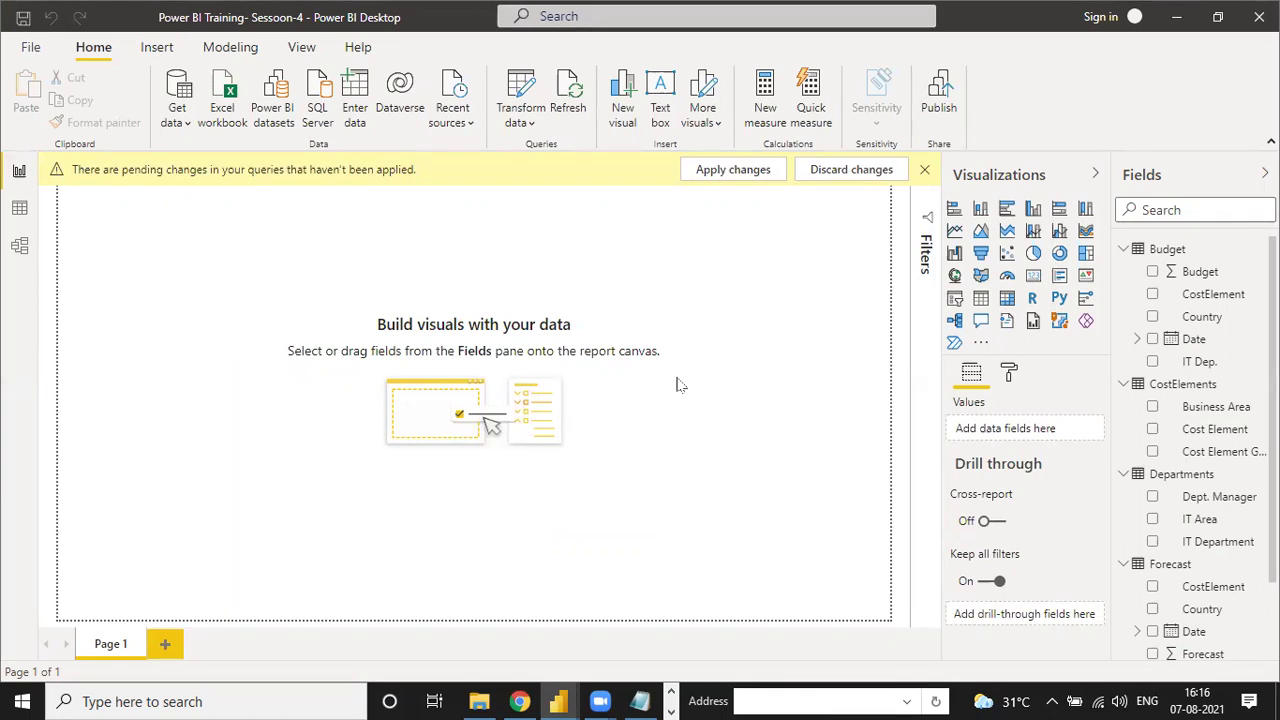
- Switch to the Power Query Editor window and examine the Sample File, Parameter1, Transform File and Transform Sample File queries
click(558, 700)
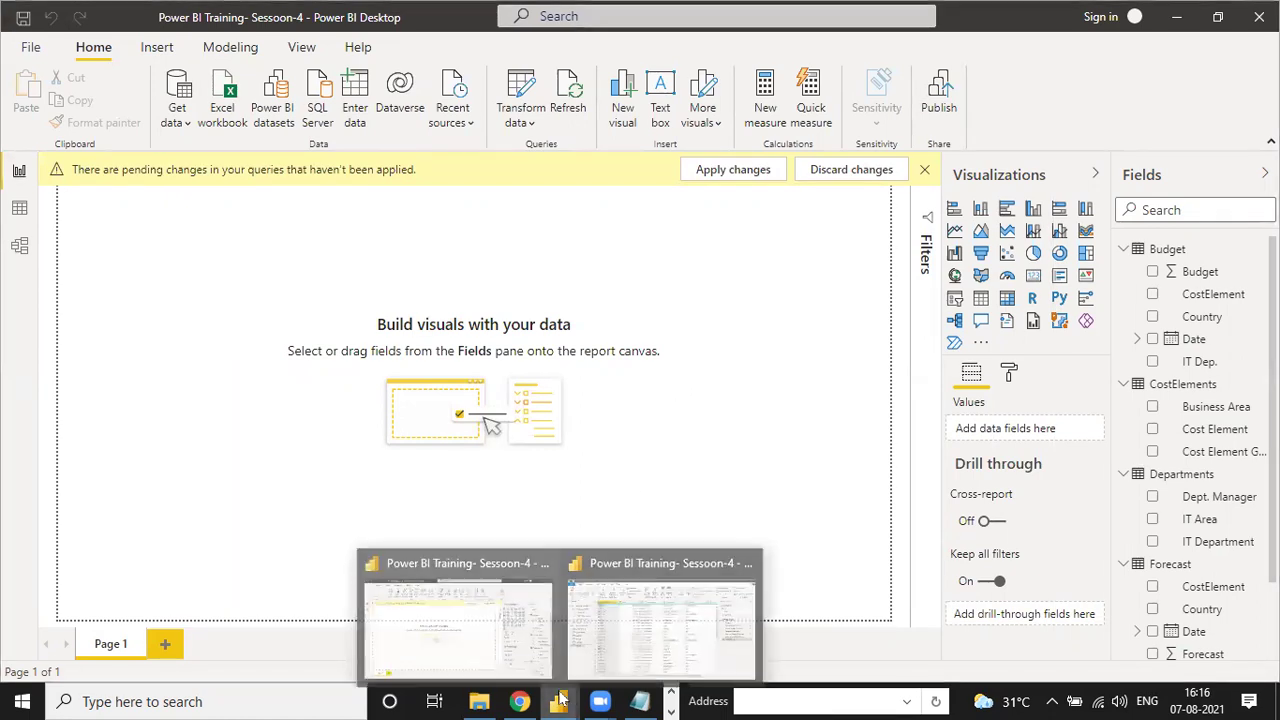
click(590, 650)
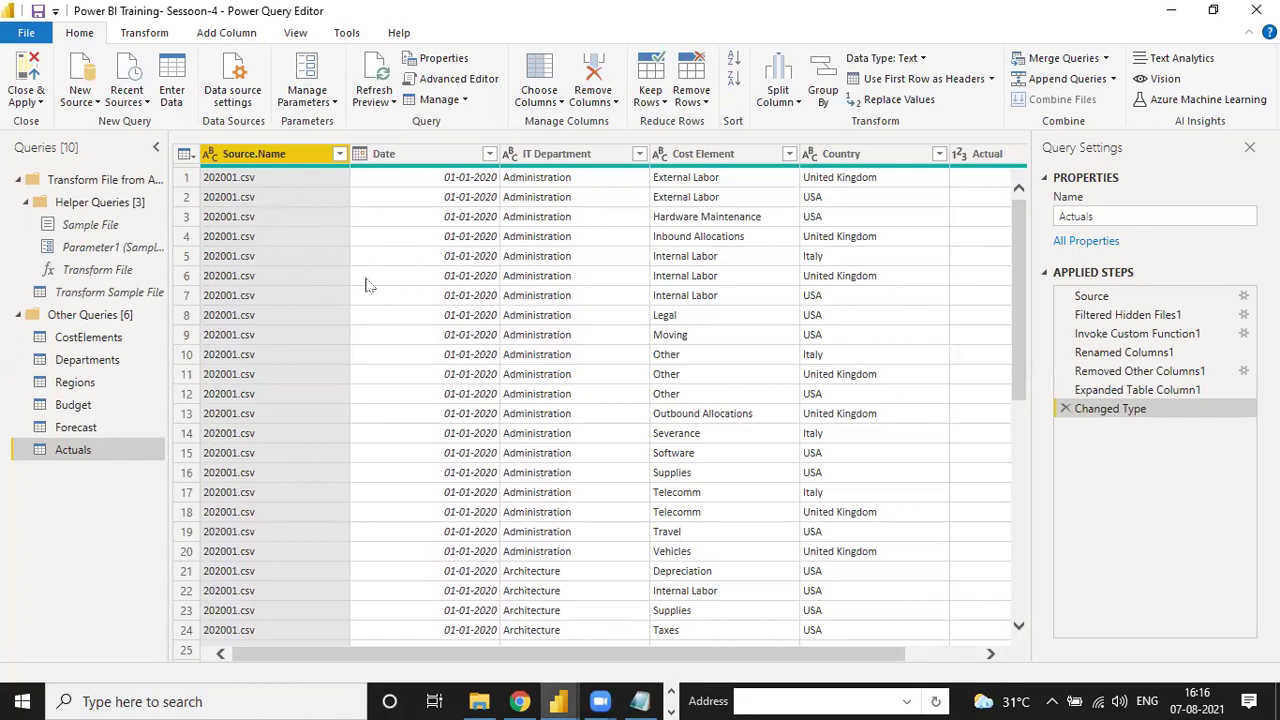
click(104, 225)
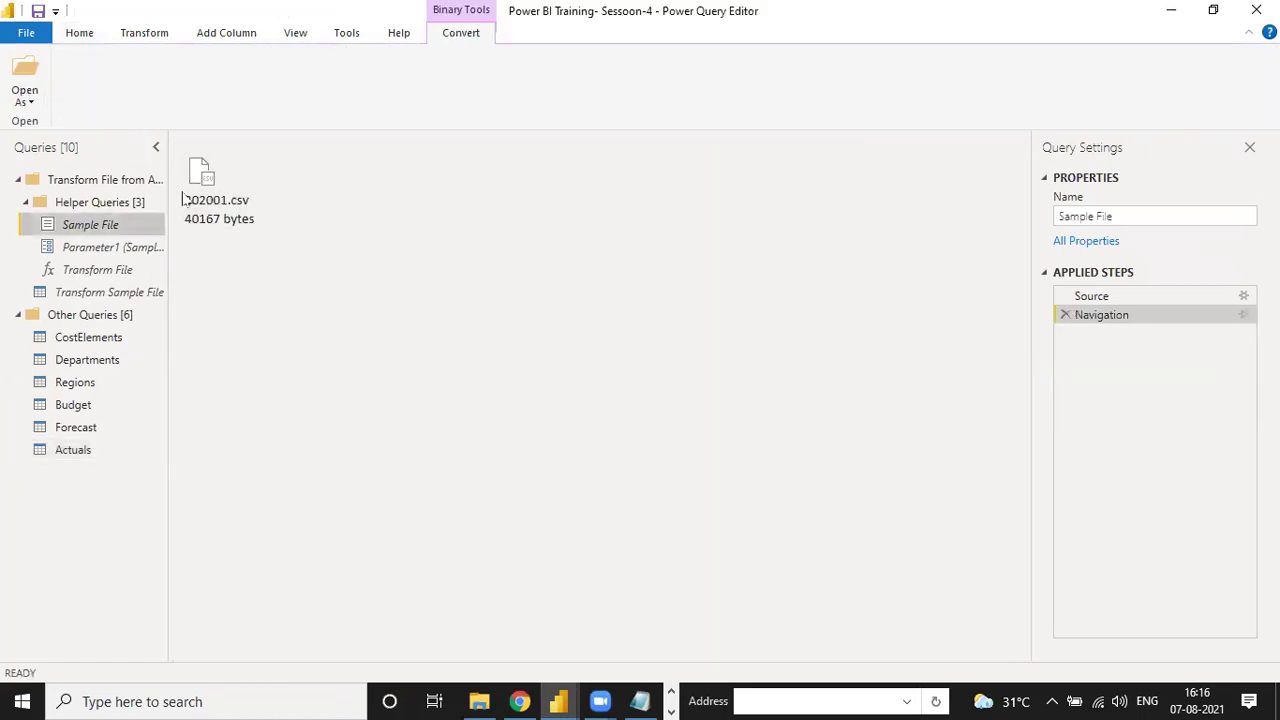
click(130, 250)
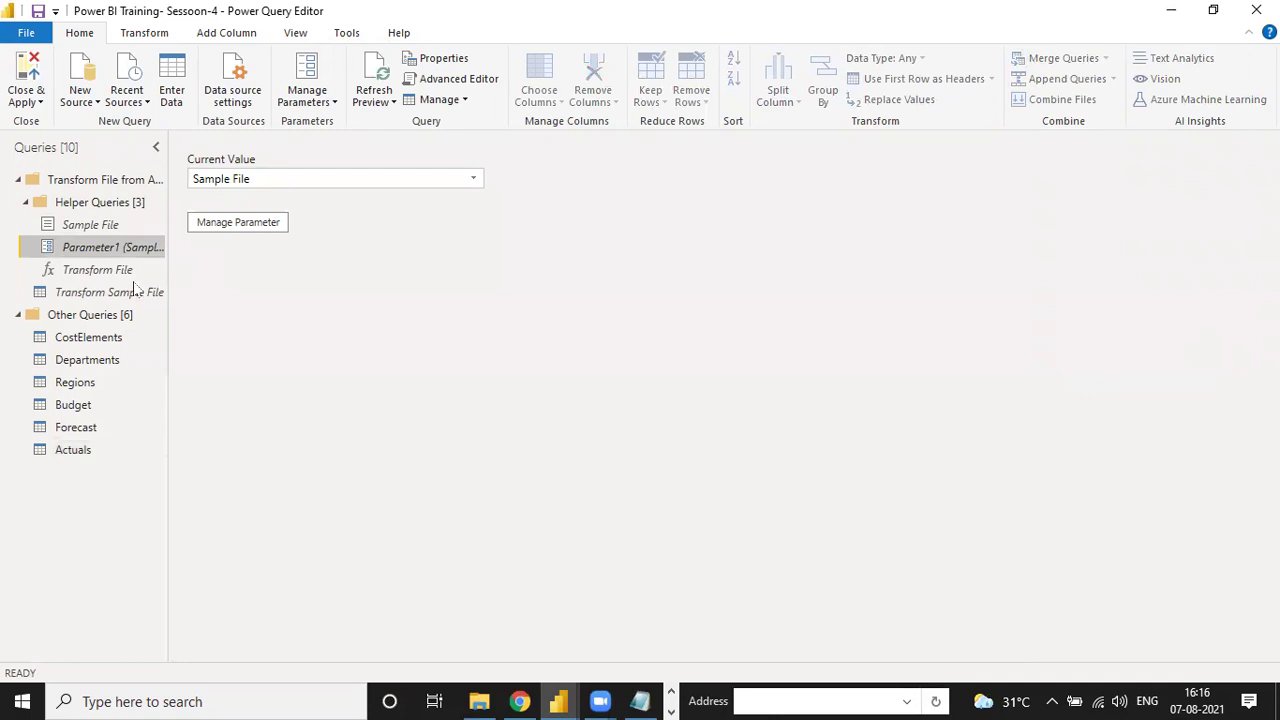
click(100, 270)
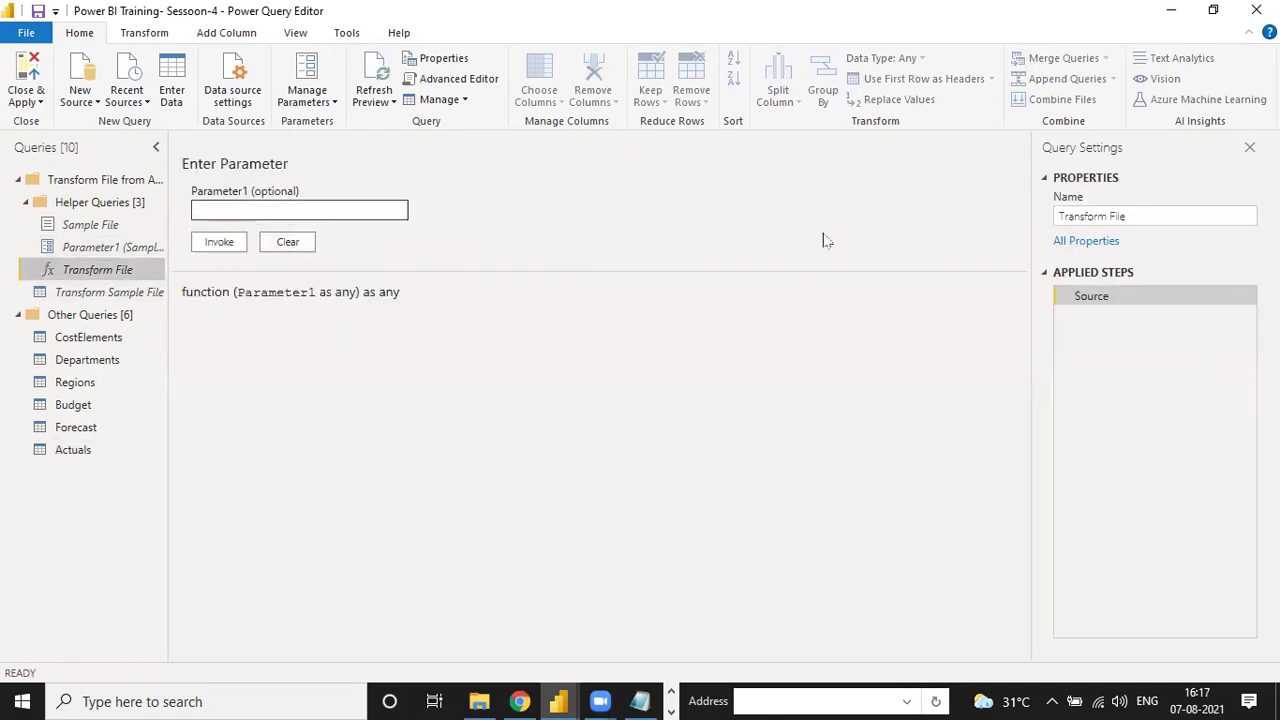
click(105, 292)
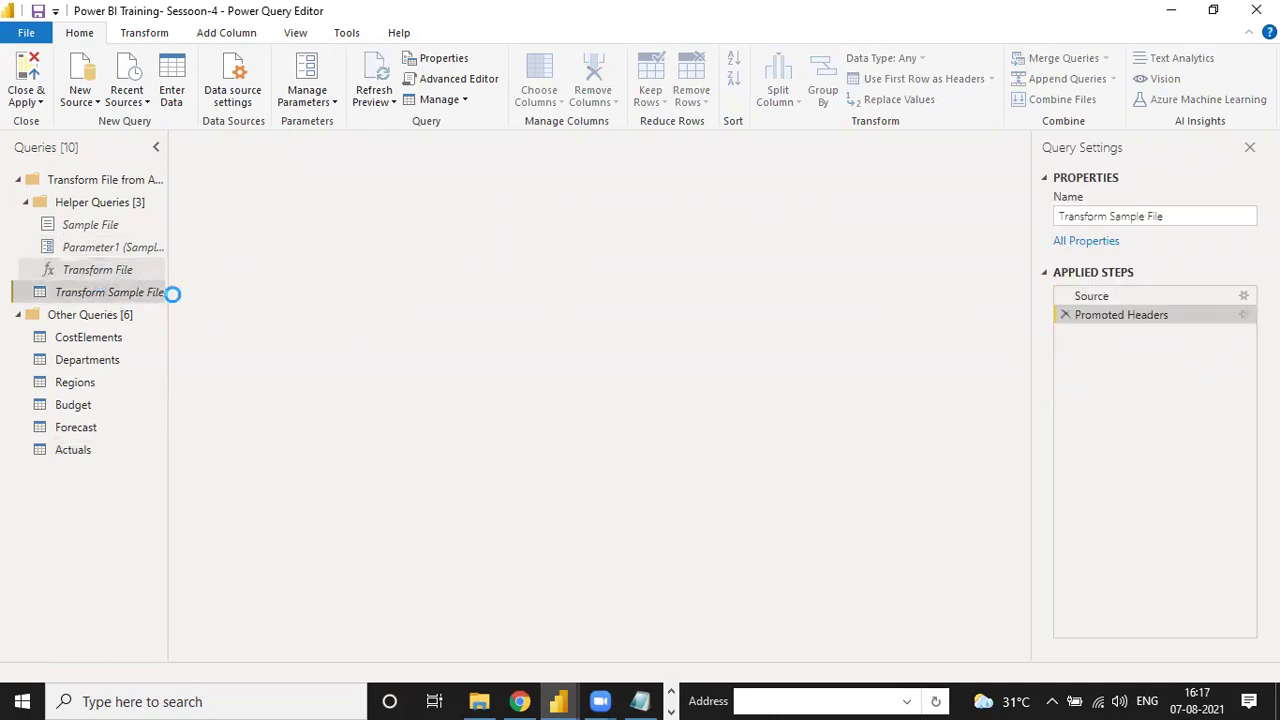
- Examine the rows of the combined Actuals query, comparing the Source.Name and Date values across the monthly files
click(90, 452)
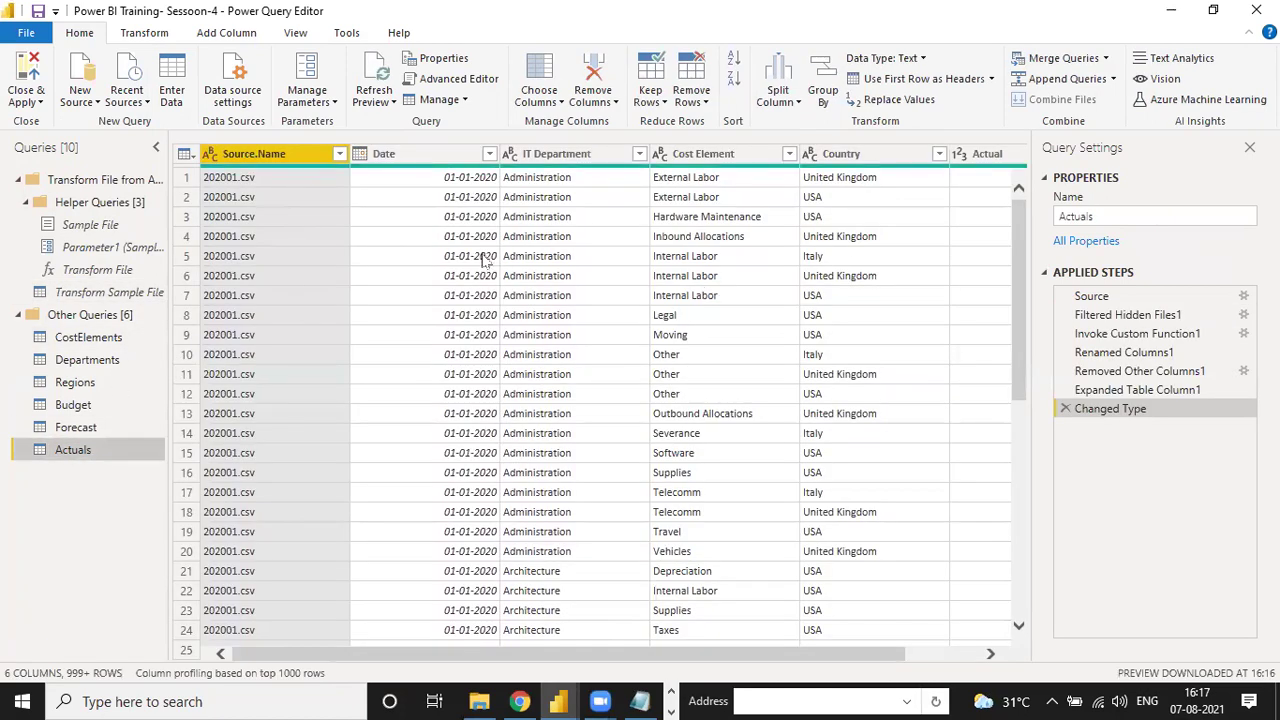
scroll(700, 420, down, 20)
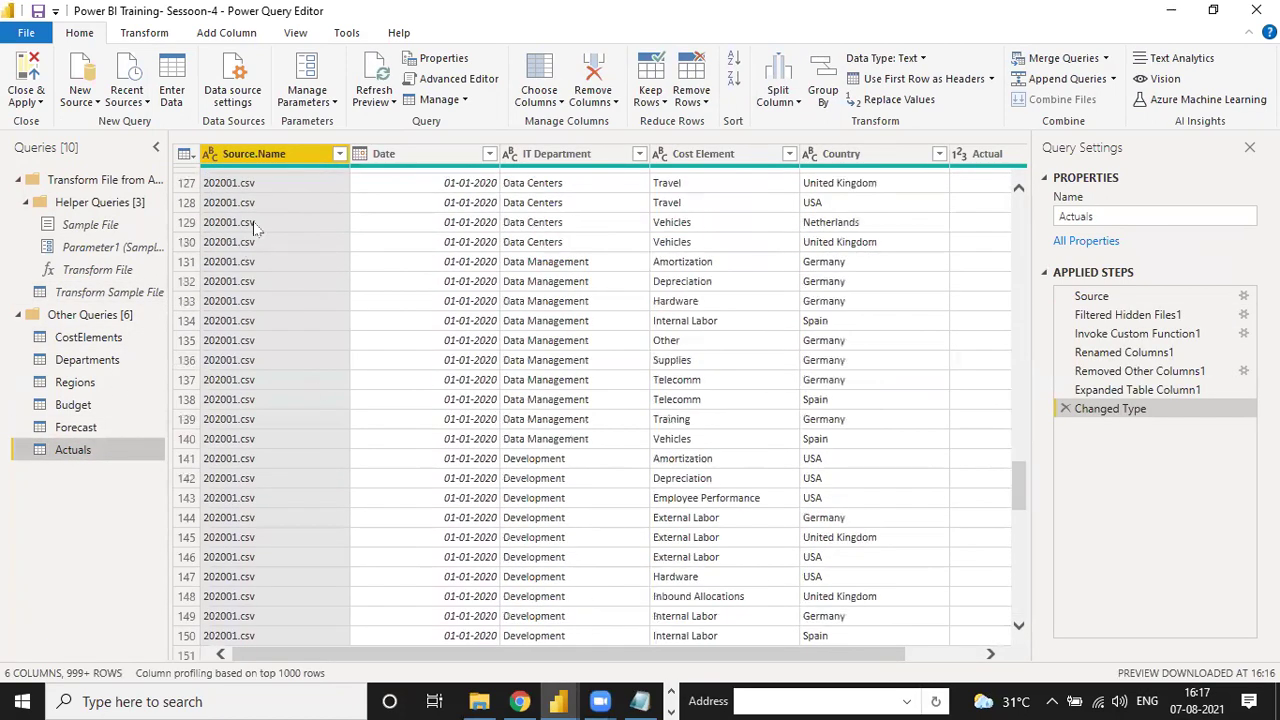
scroll(270, 340, down, 20)
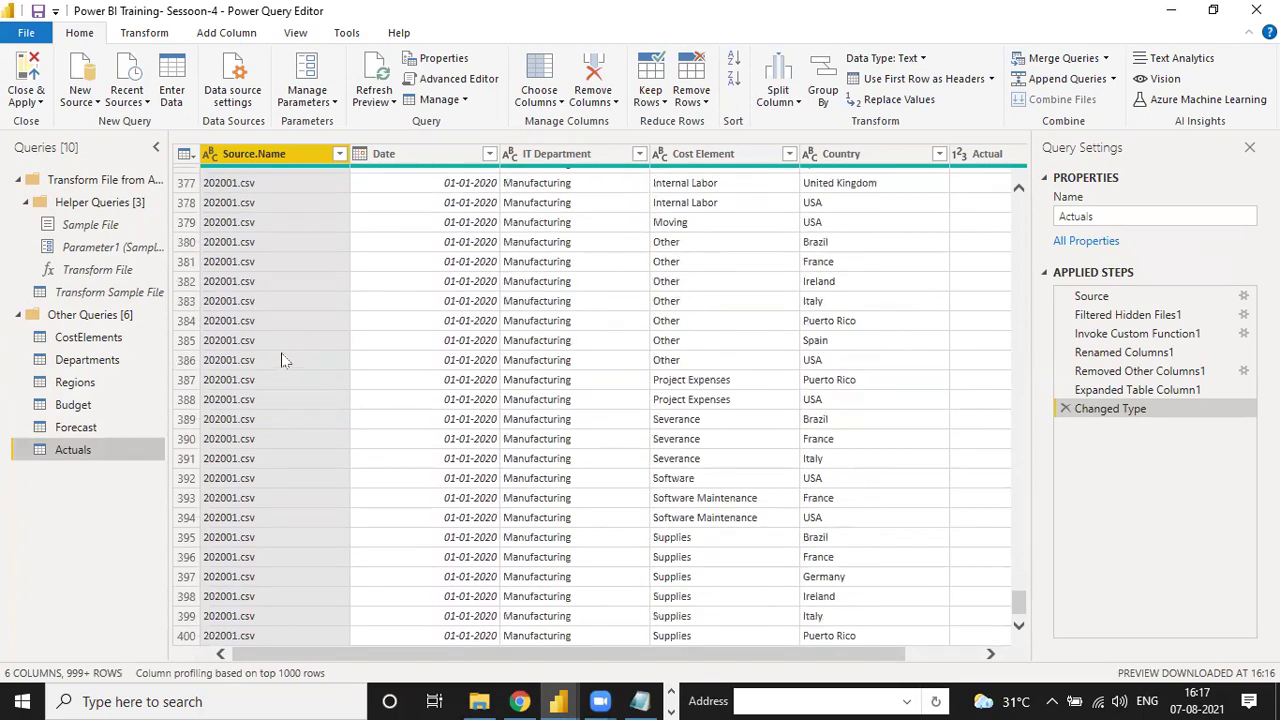
scroll(283, 360, down, 20)
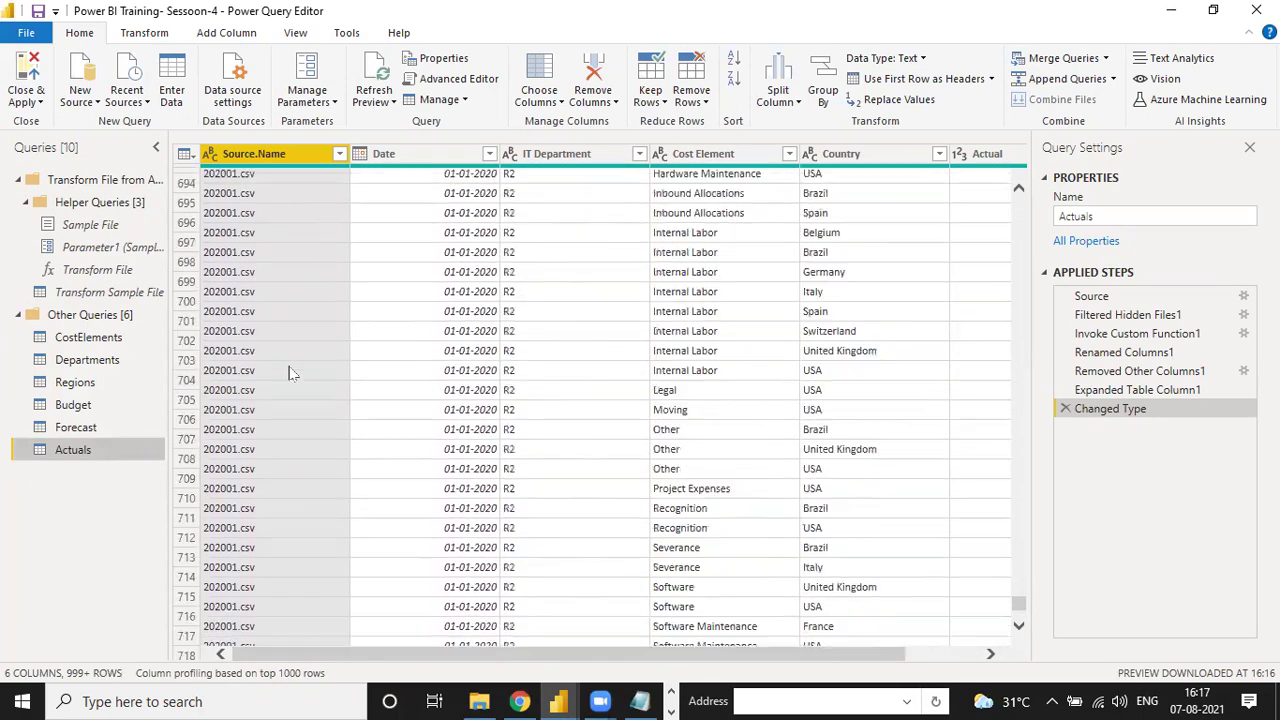
scroll(288, 373, down, 20)
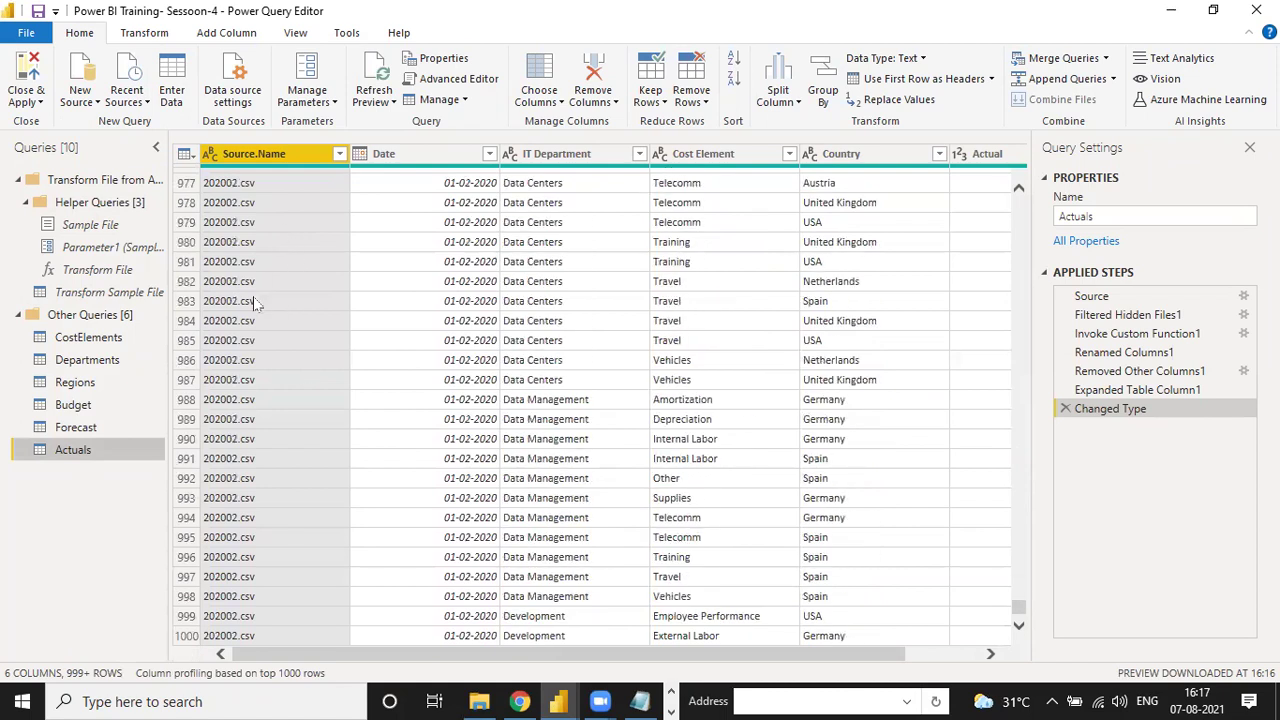
scroll(352, 455, down, 20)
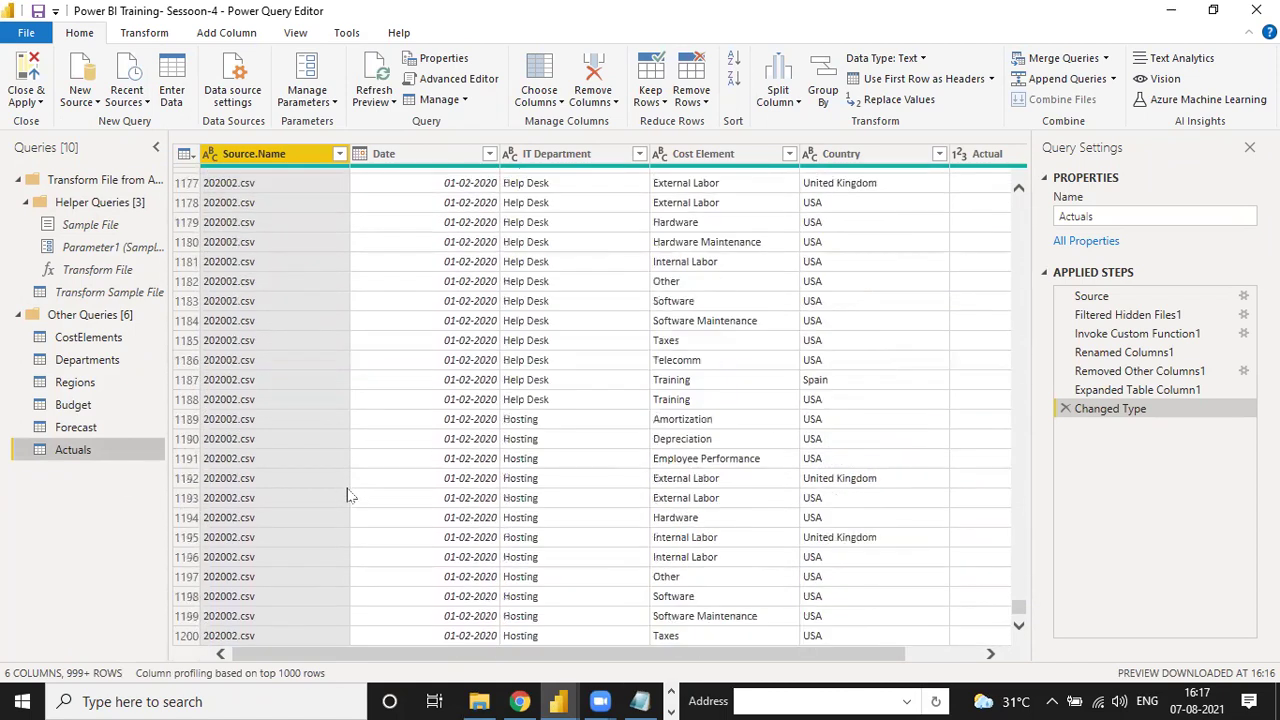
scroll(348, 497, down, 20)
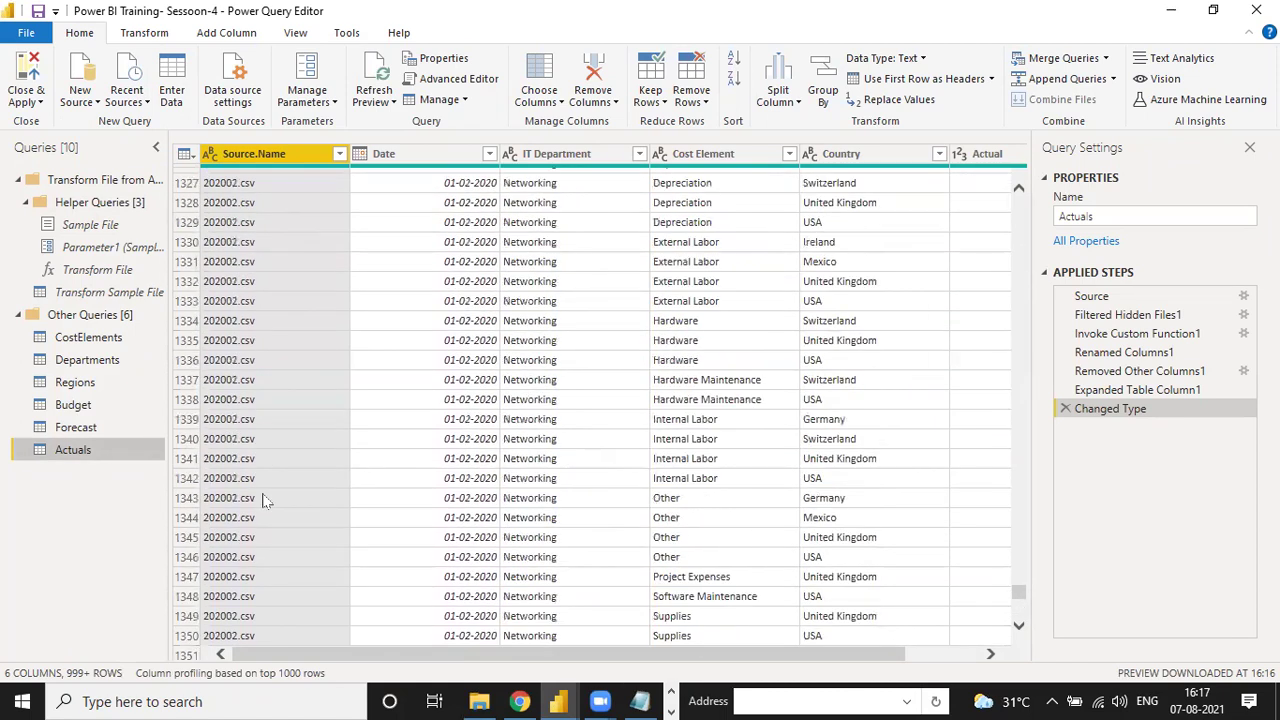
scroll(278, 504, down, 20)
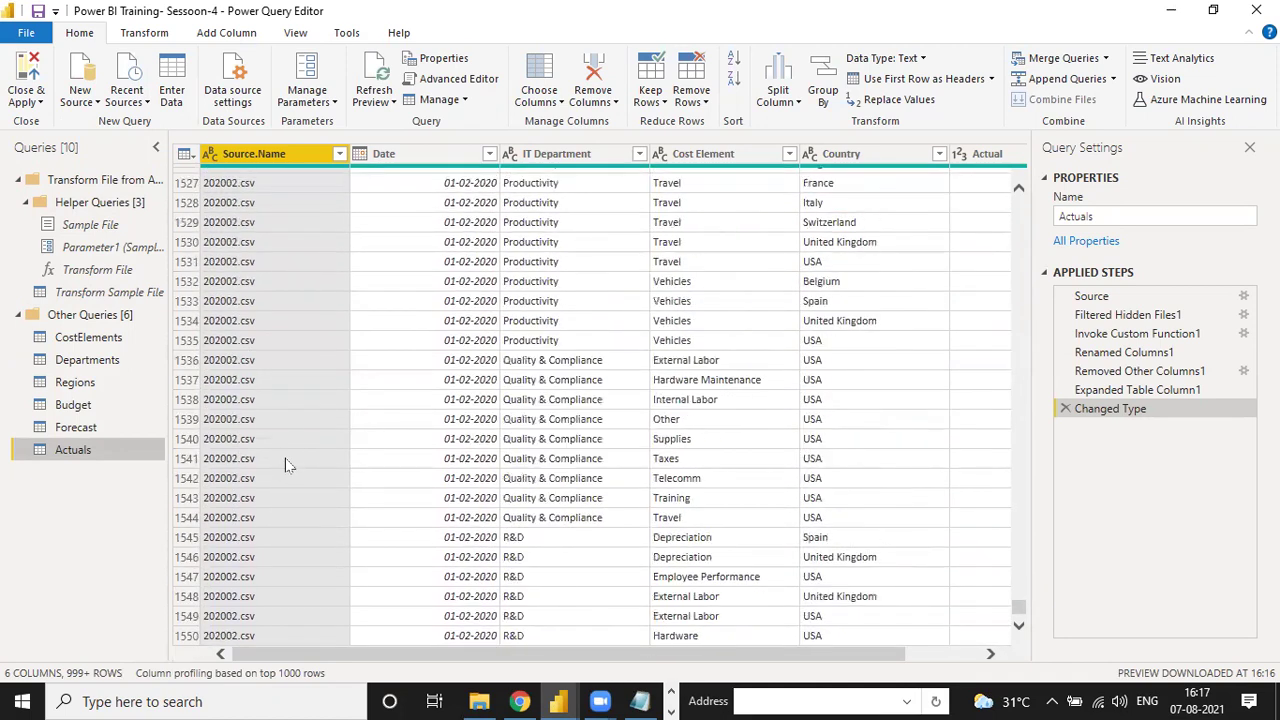
scroll(287, 448, down, 20)
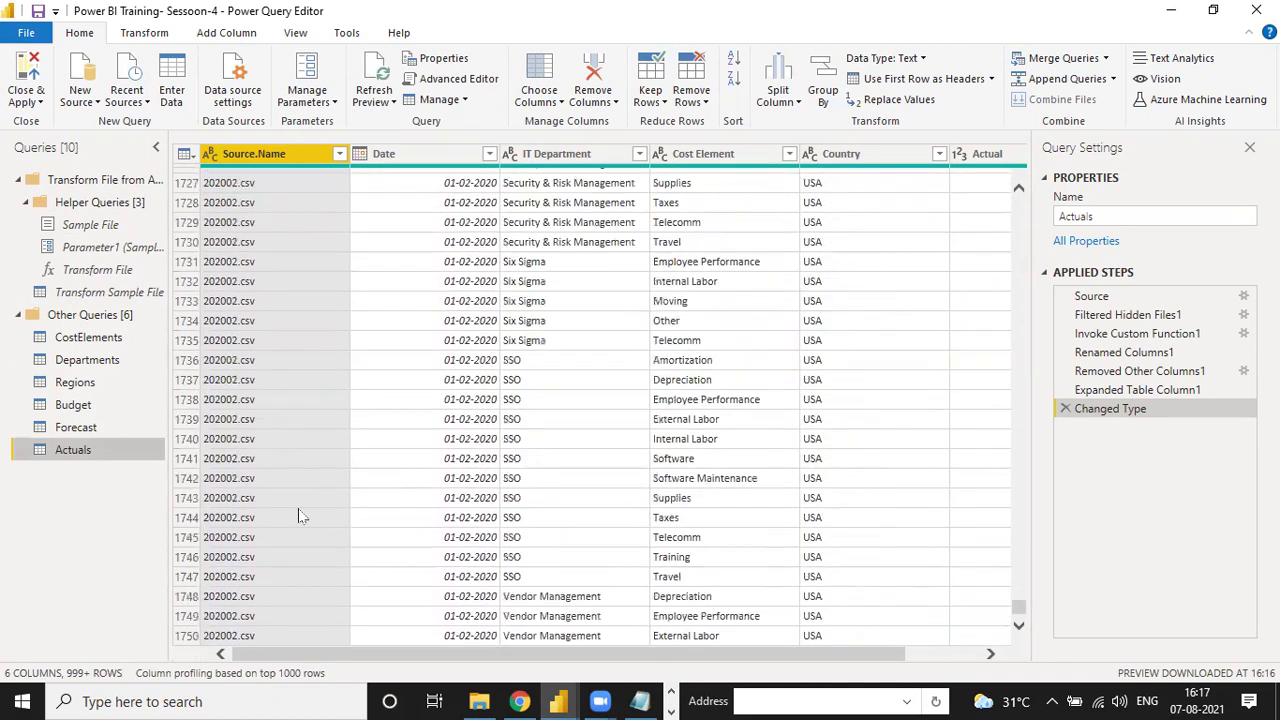
scroll(298, 482, down, 20)
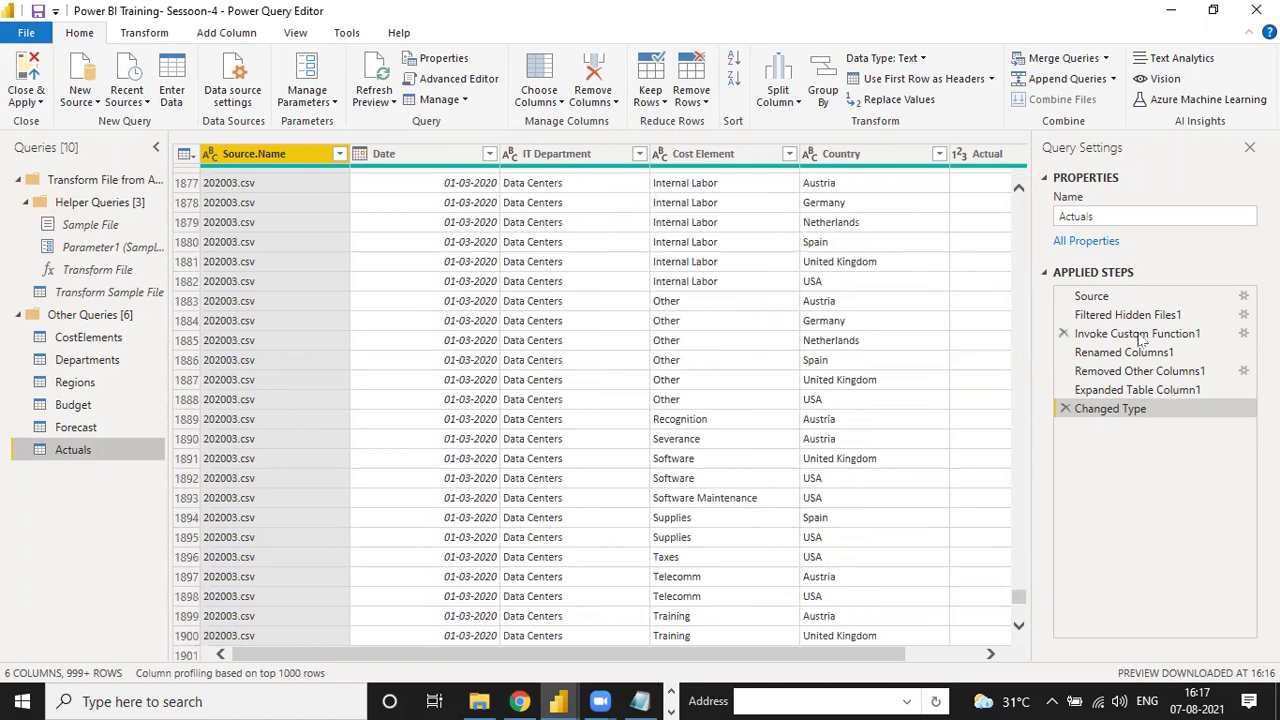
scroll(1022, 603, down, 20)
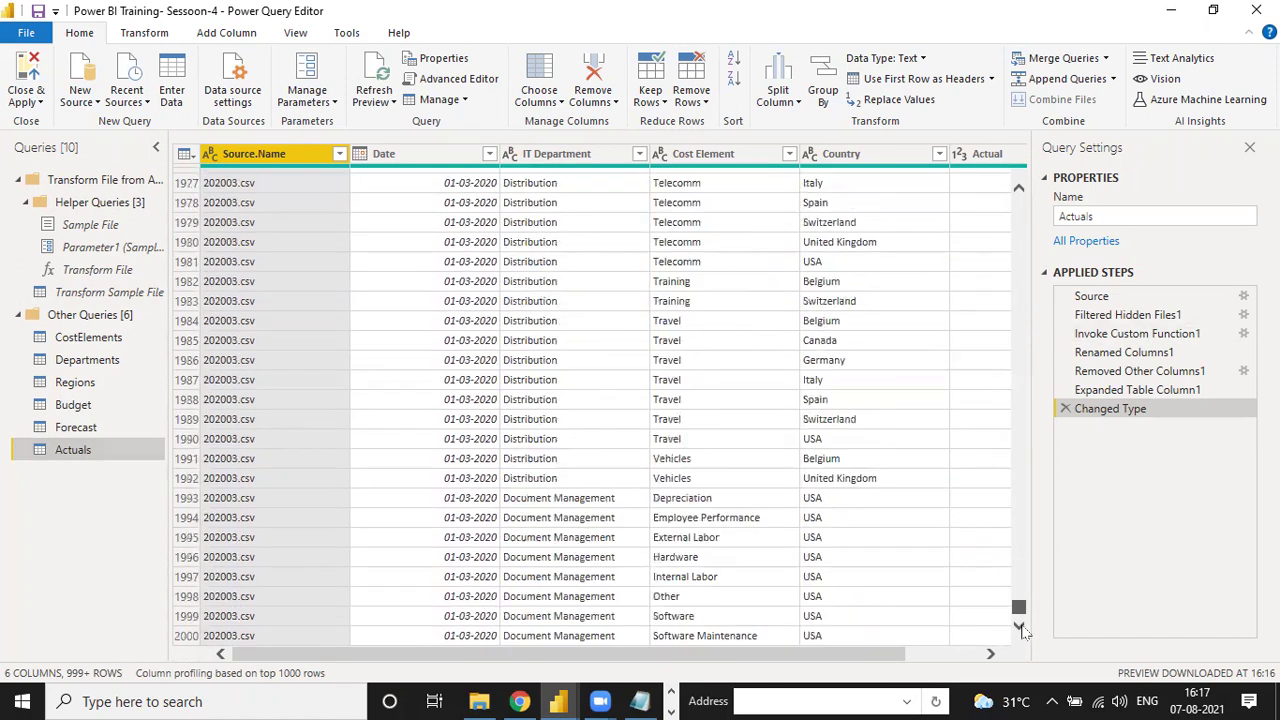
scroll(1025, 638, down, 10)
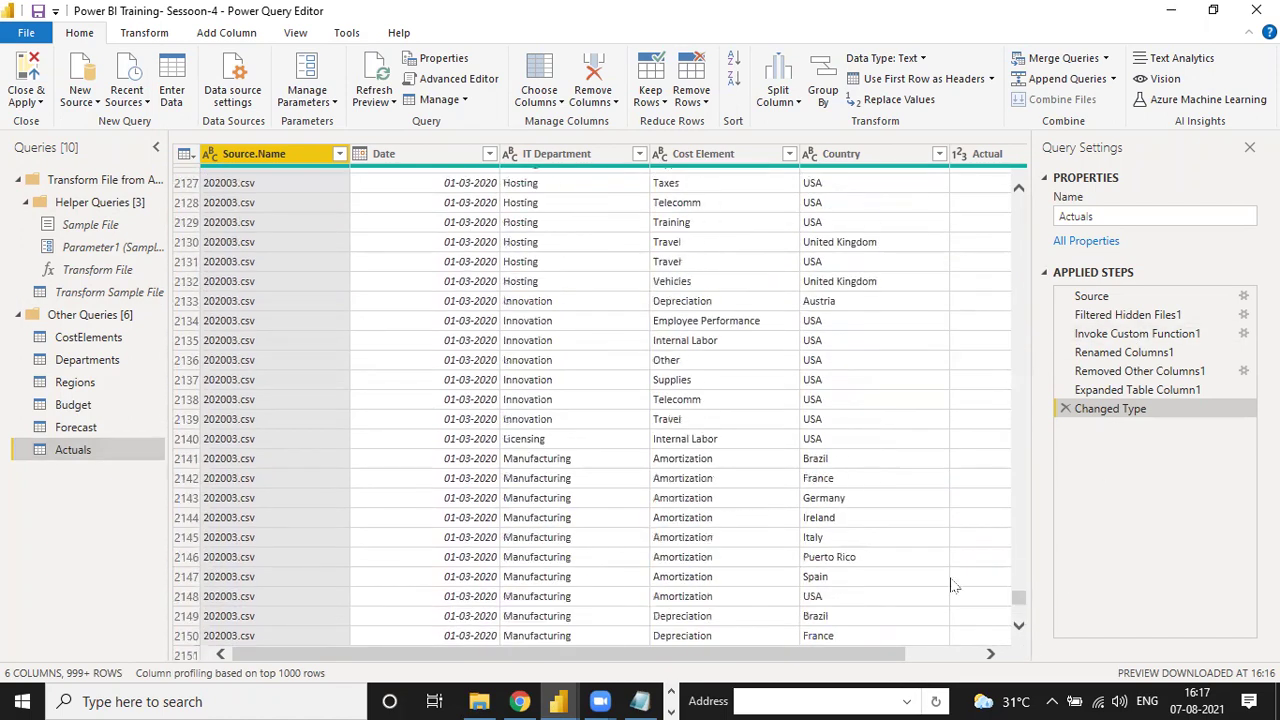
scroll(405, 366, up, 20)
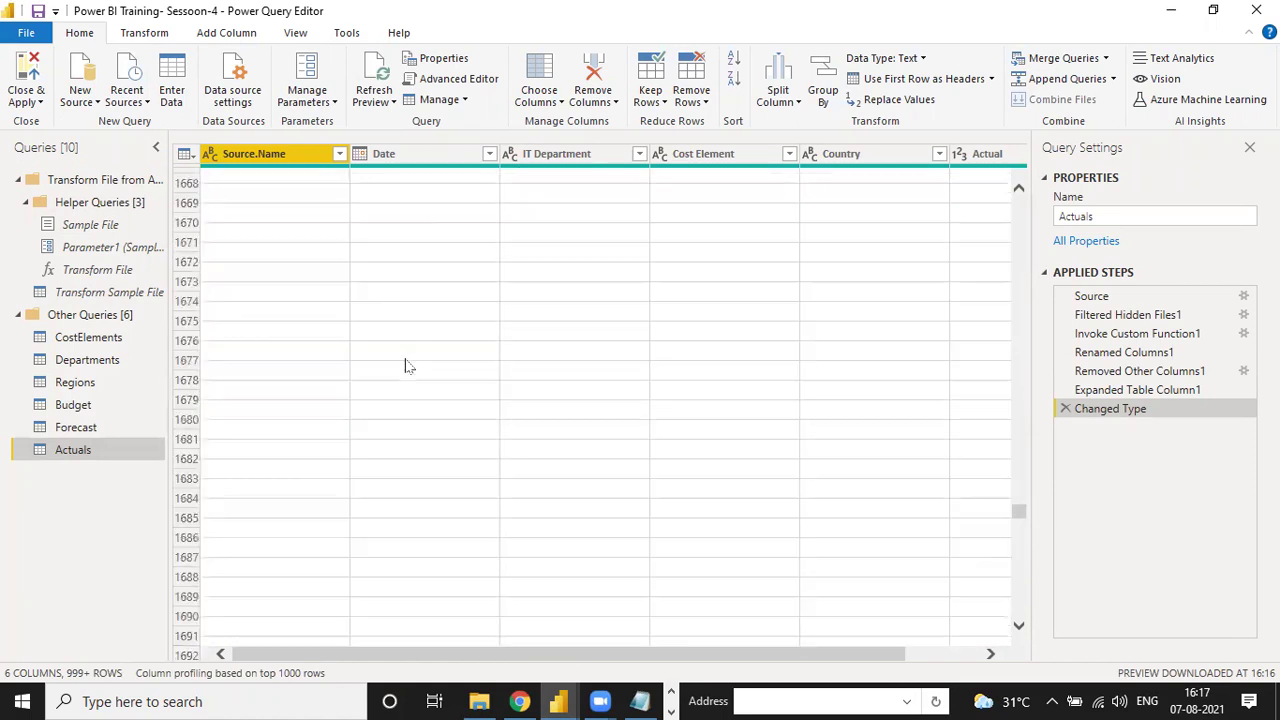
drag(1017, 507, 1018, 203)
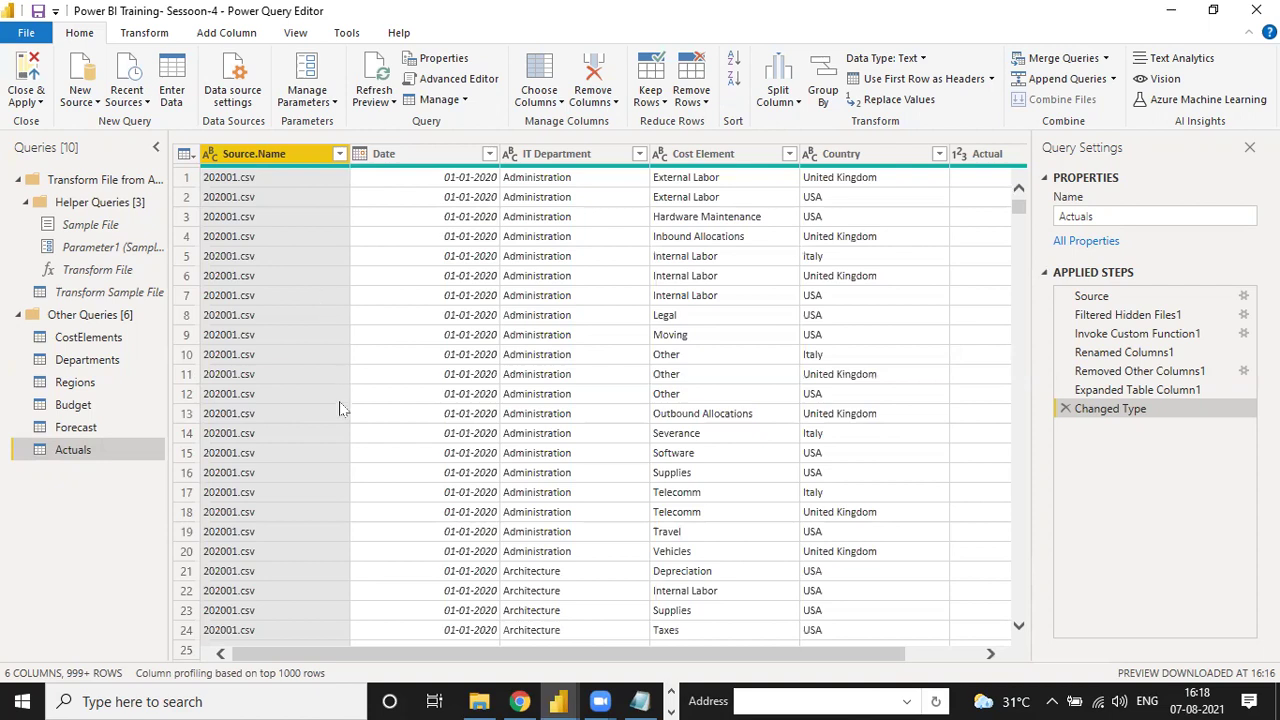
scroll(339, 402, down, 15)
scroll(343, 405, up, 15)
scroll(263, 330, down, 12)
scroll(280, 280, up, 12)
scroll(289, 295, down, 15)
scroll(378, 237, up, 15)
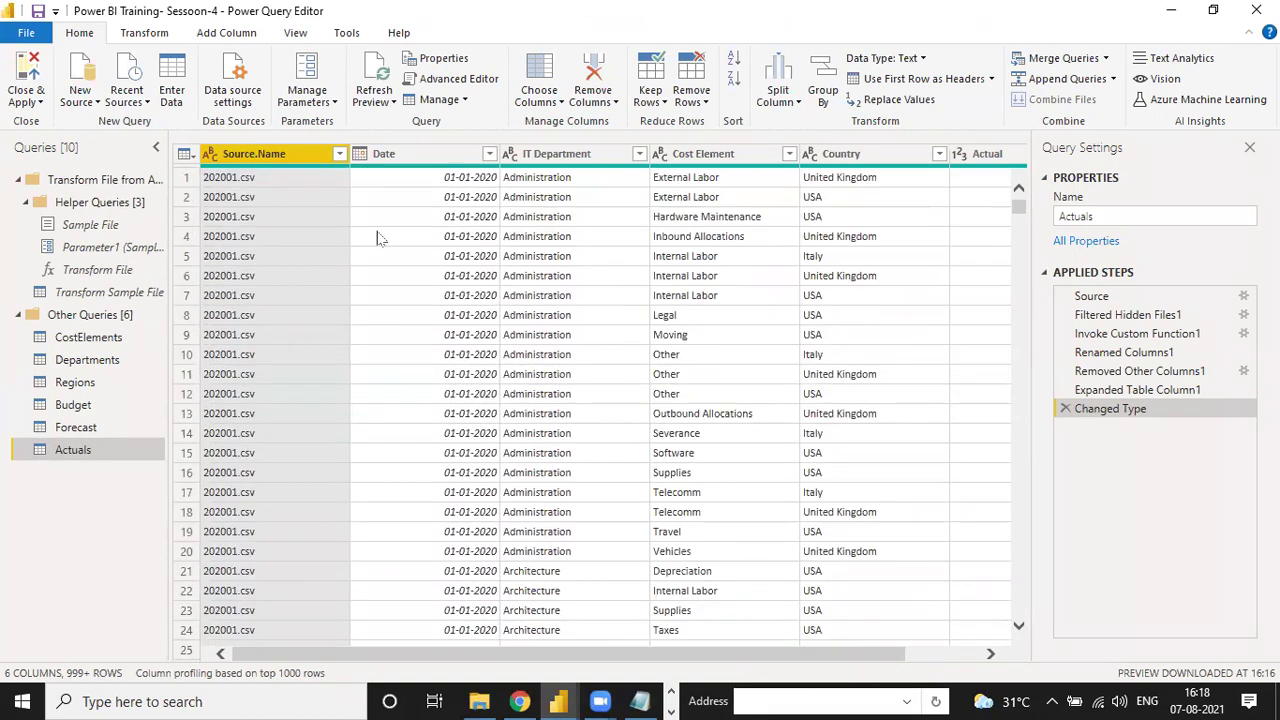
- Remove the Source.Name column from the Actuals query and review the remaining data
right_click(273, 163)
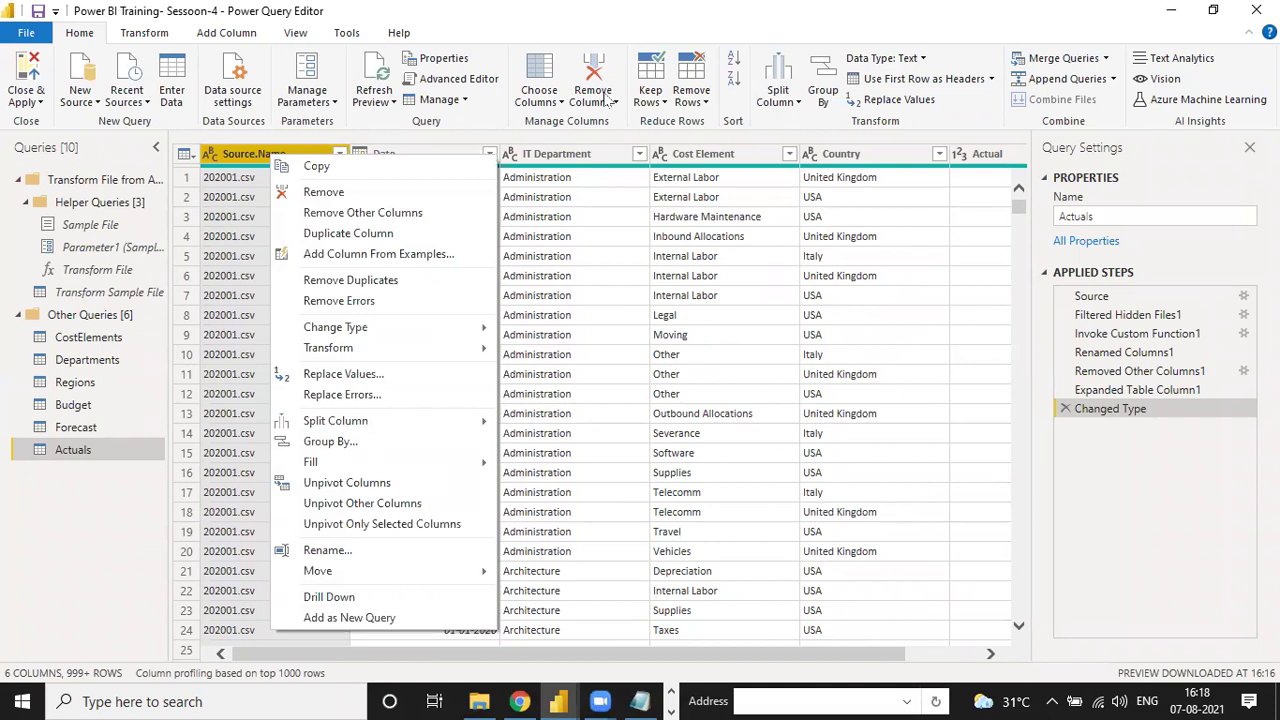
click(323, 193)
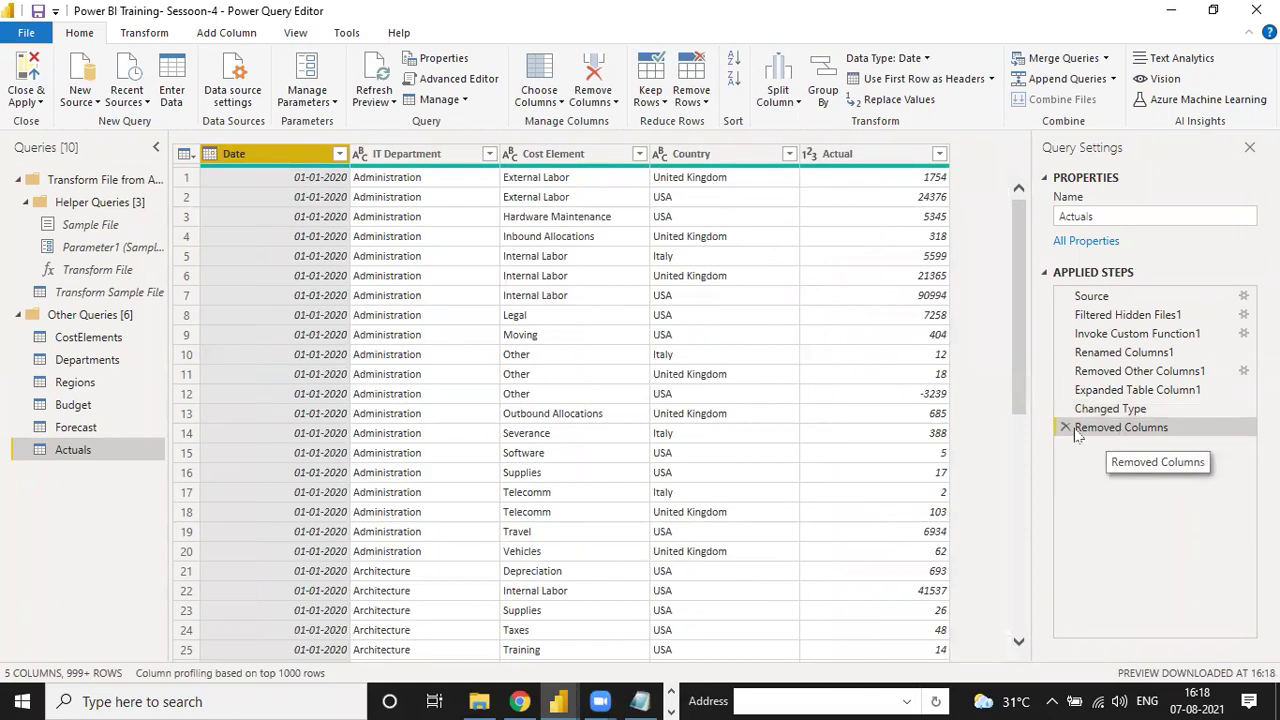
scroll(345, 425, down, 20)
scroll(341, 430, up, 20)
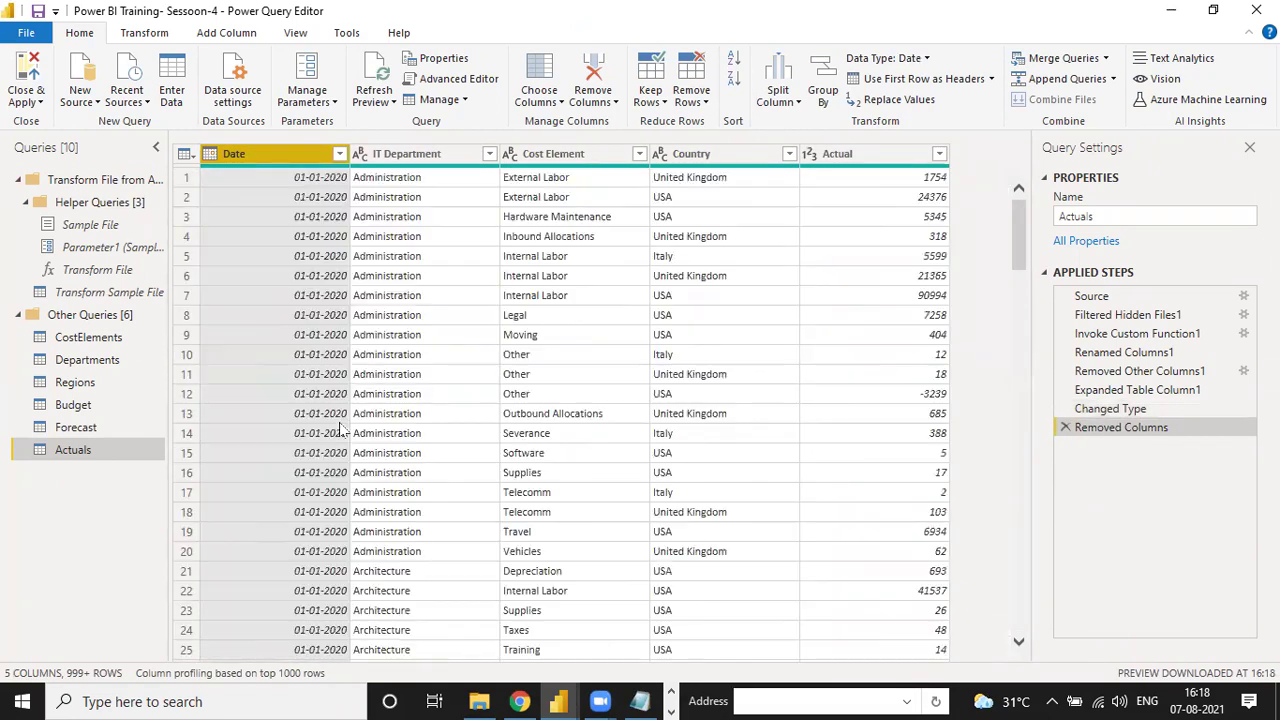
- Close Power Query Editor with the query changes applied and expand the Actuals table's fields in the report
click(28, 100)
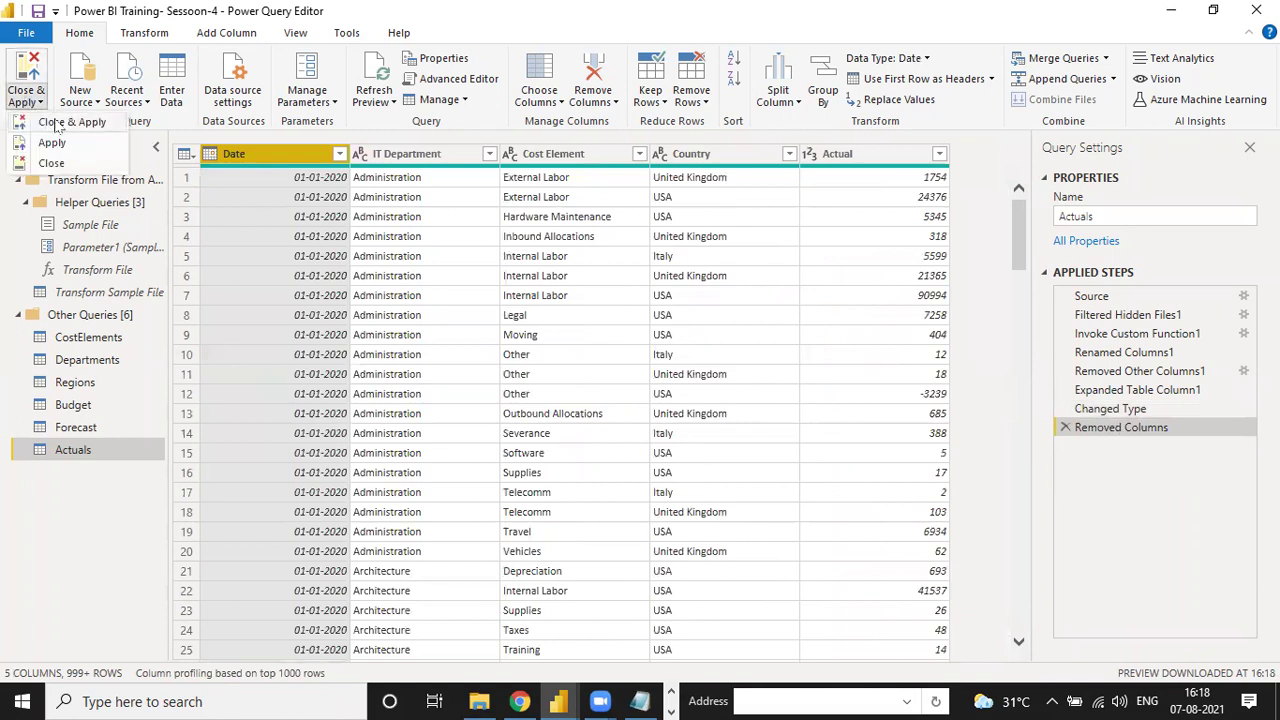
click(78, 124)
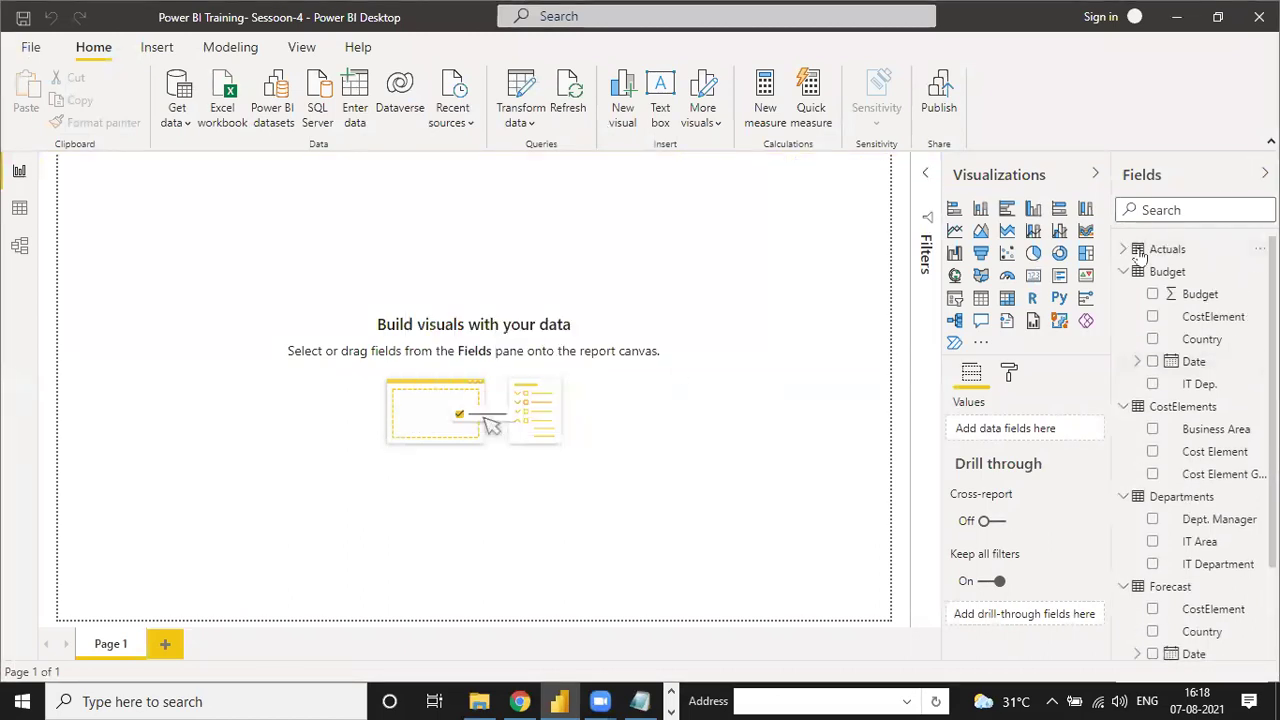
click(1124, 251)
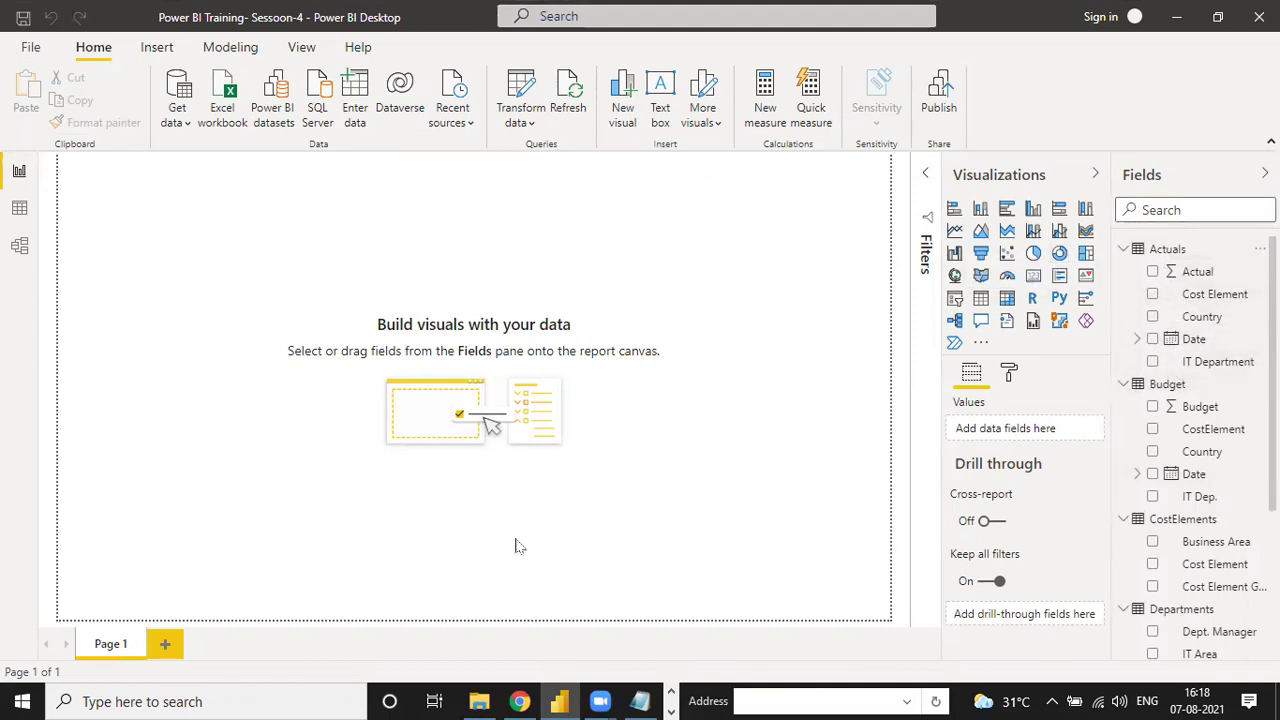
- Review the monthly CSV files in the Session-4 Actuals folder in File Explorer and return to Power BI Desktop
click(479, 701)
click(277, 237)
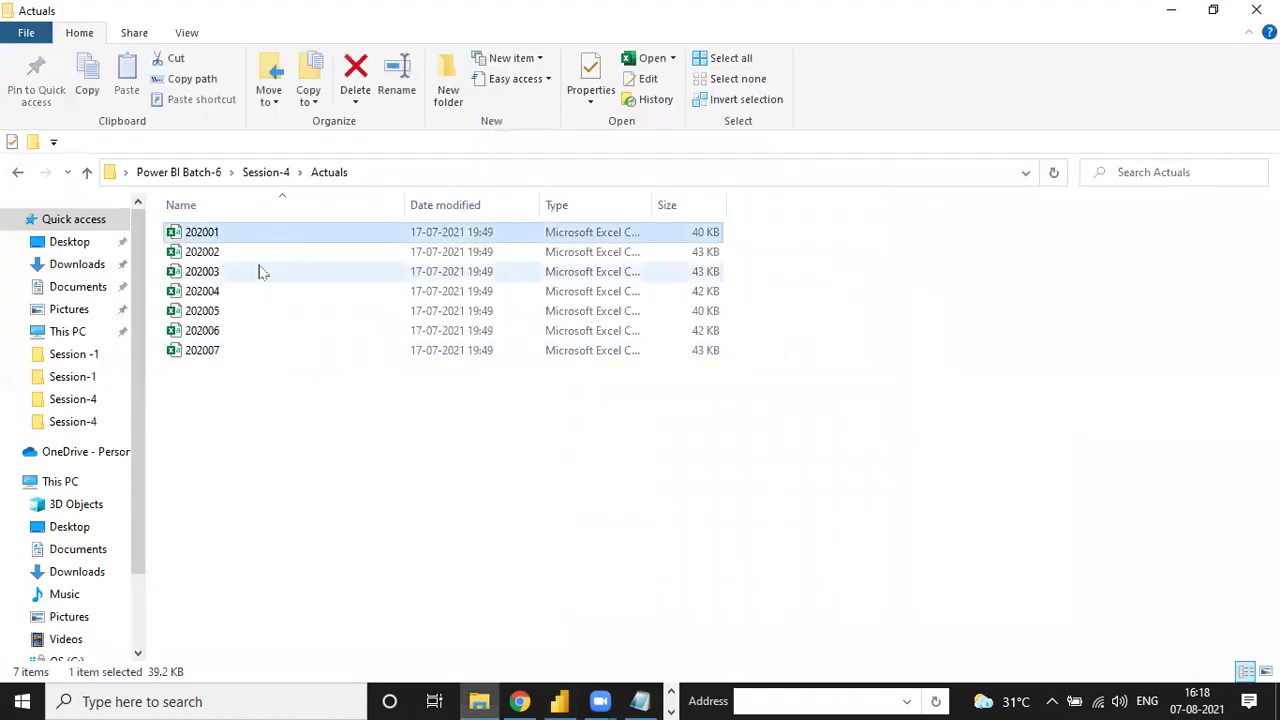
click(565, 700)
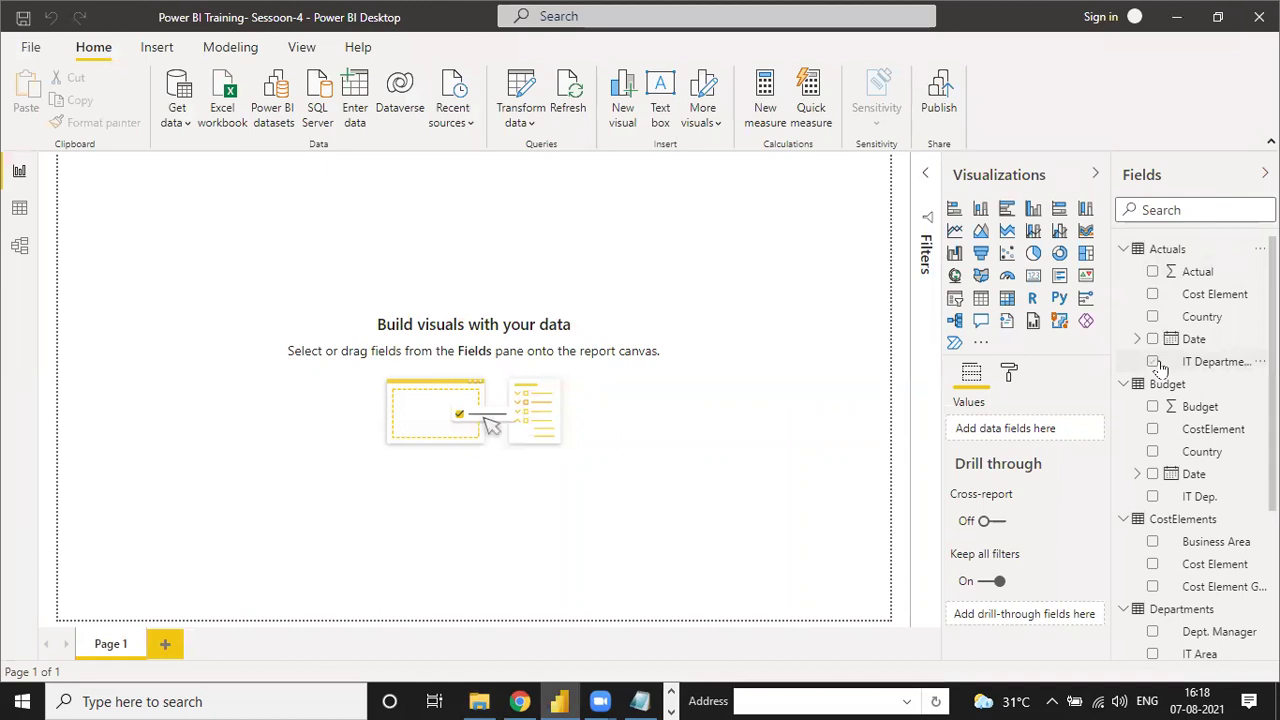
- Collapse all tables in the report's field list so only the table names are listed
scroll(1233, 619, down, 3)
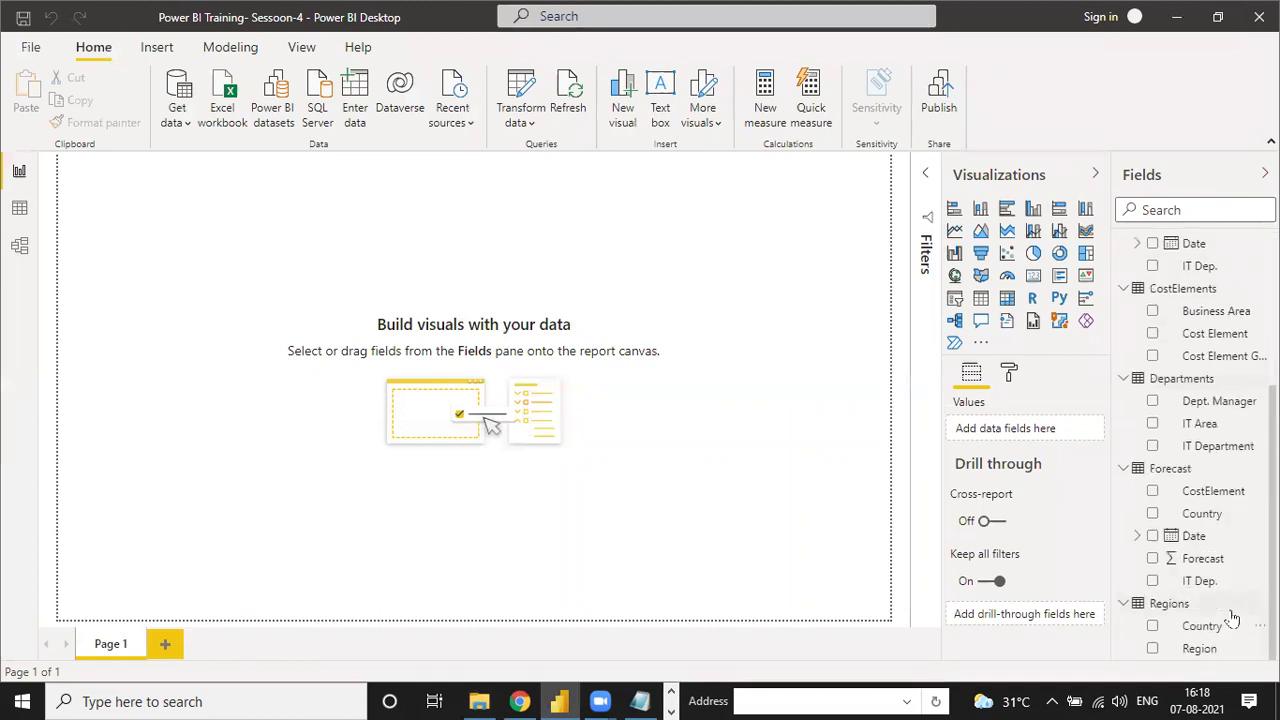
click(1259, 626)
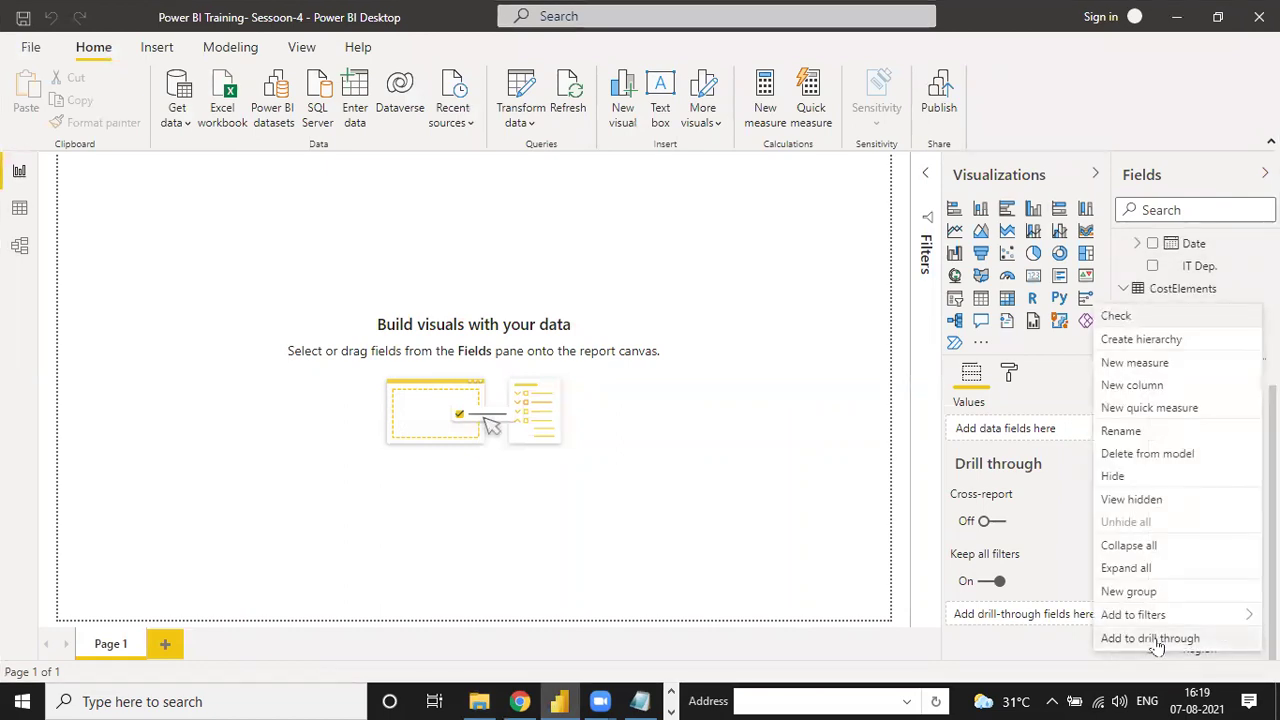
click(1134, 546)
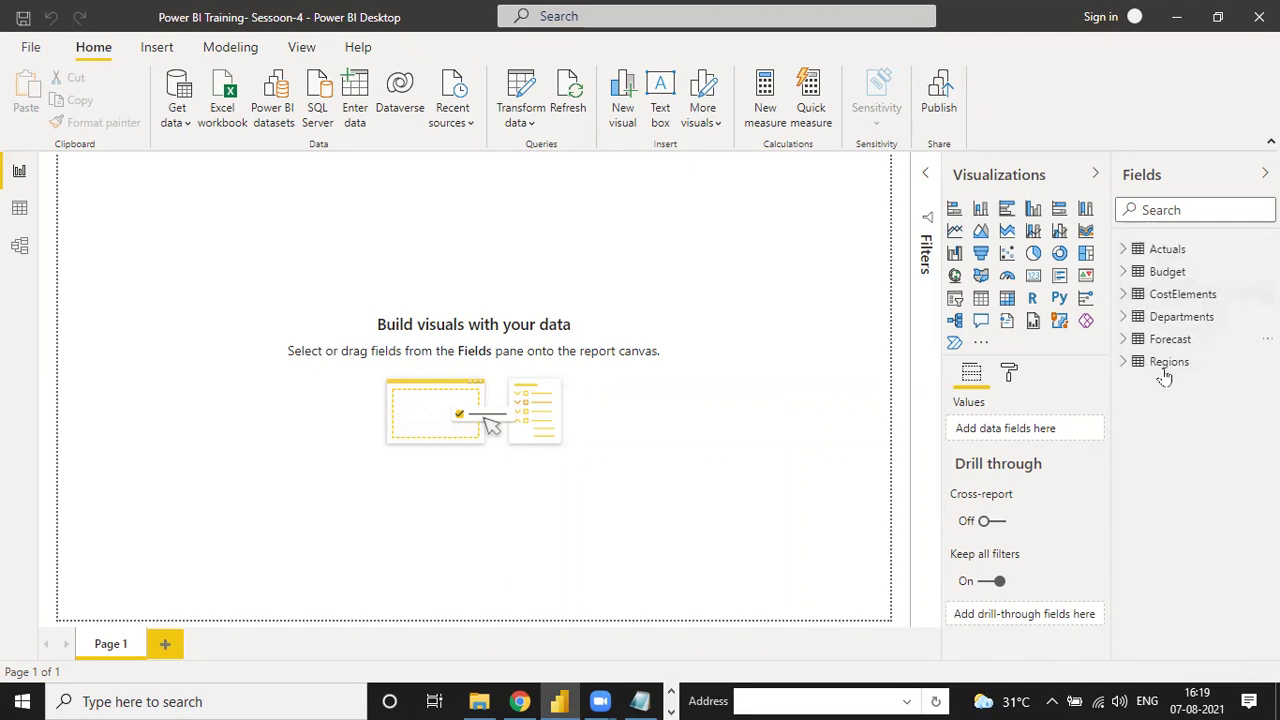
- Examine the loaded rows of the Budget, Forecast, CostElements, Departments and Regions tables in Data view
click(21, 247)
click(20, 172)
click(19, 209)
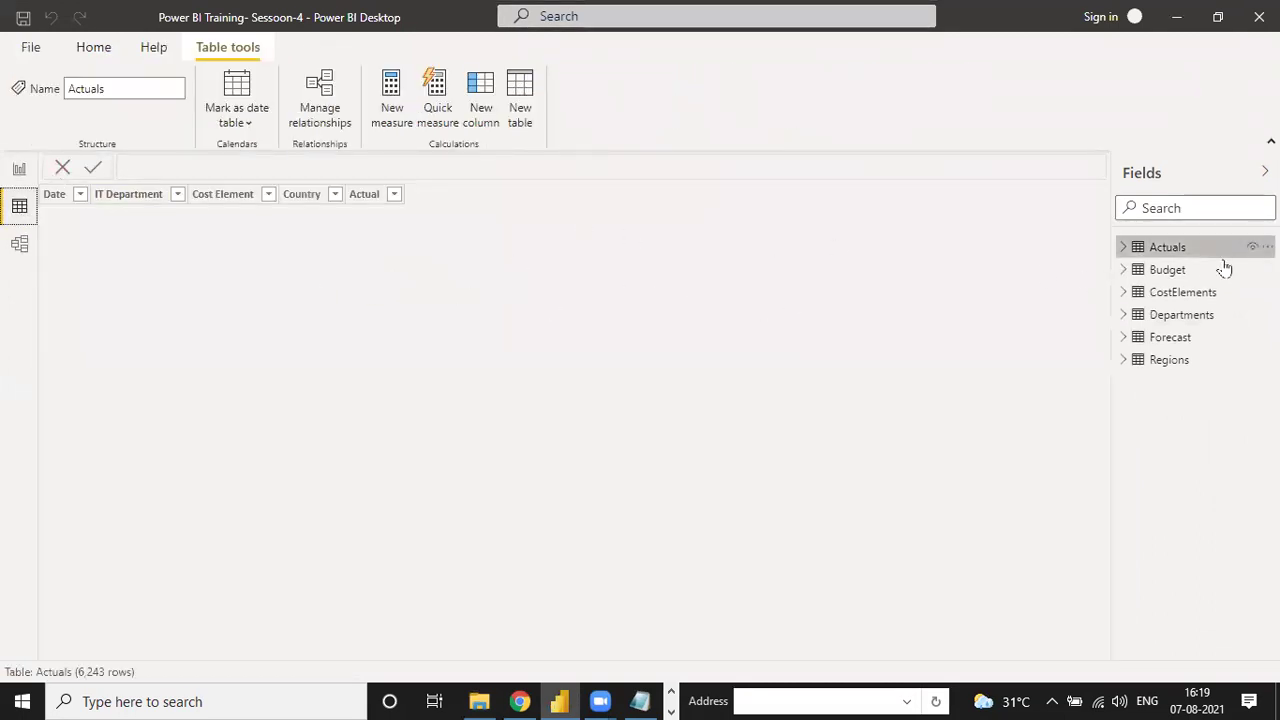
click(1167, 269)
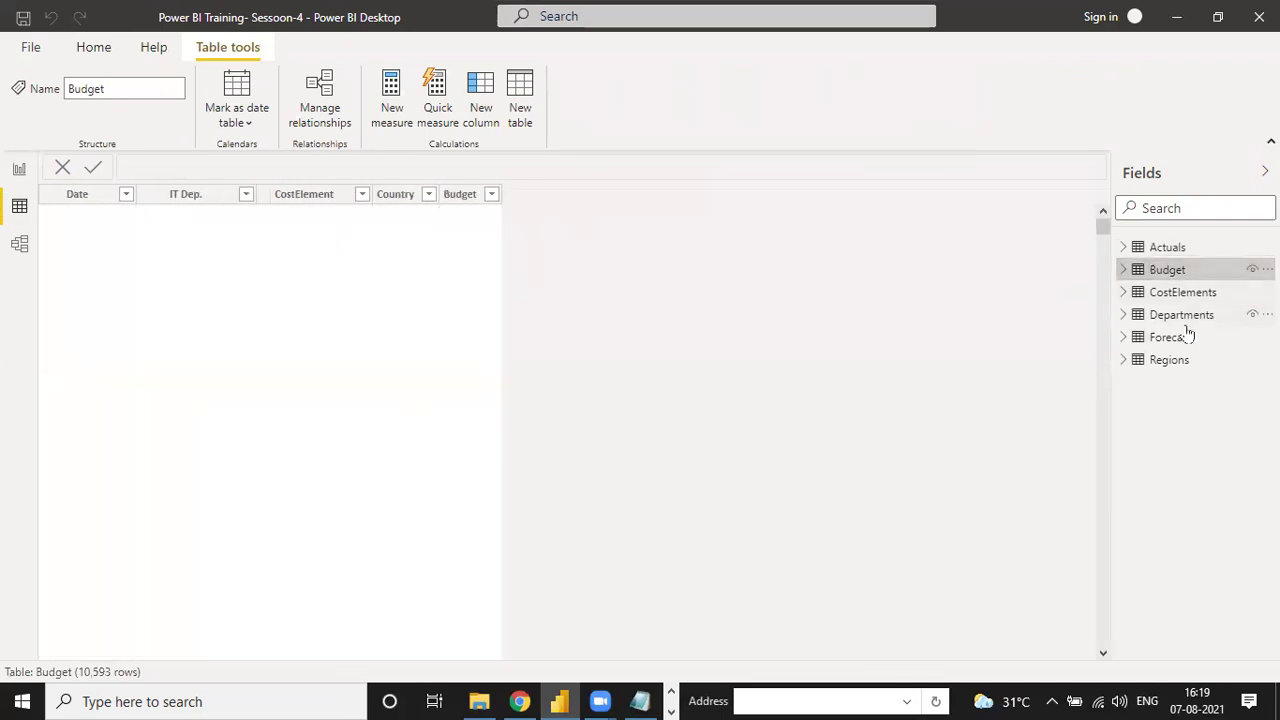
click(1180, 338)
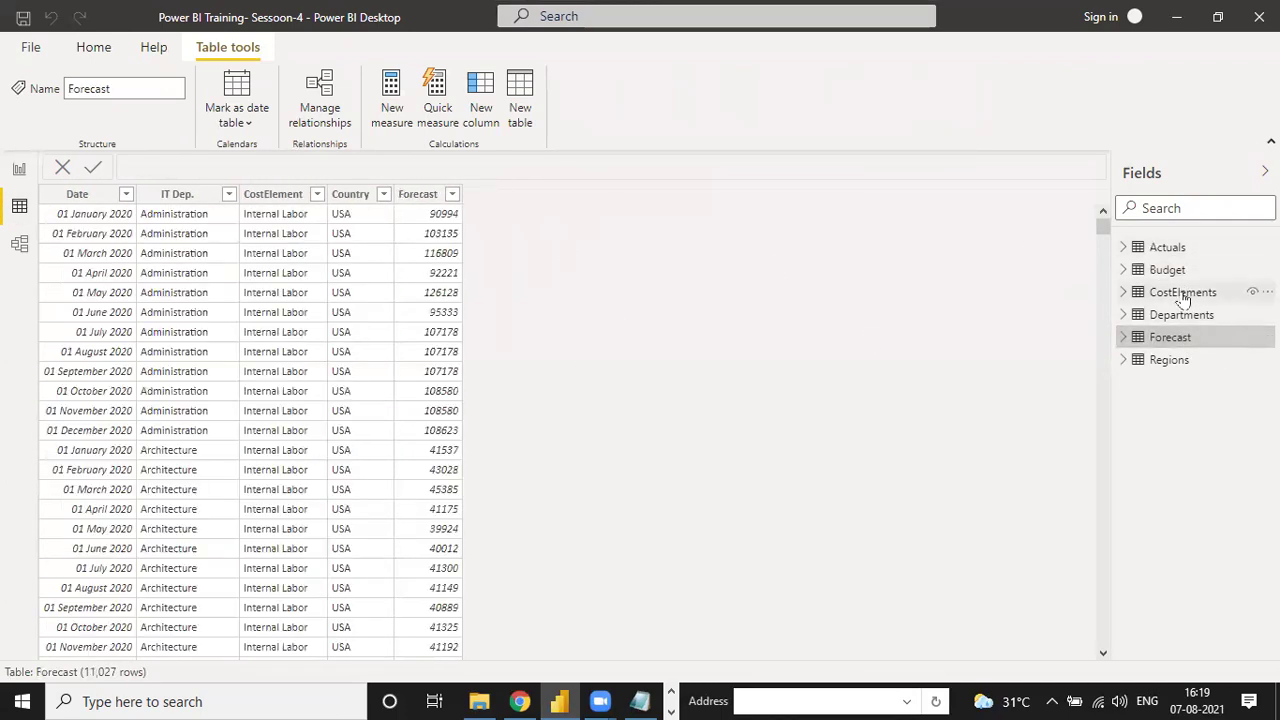
click(1183, 292)
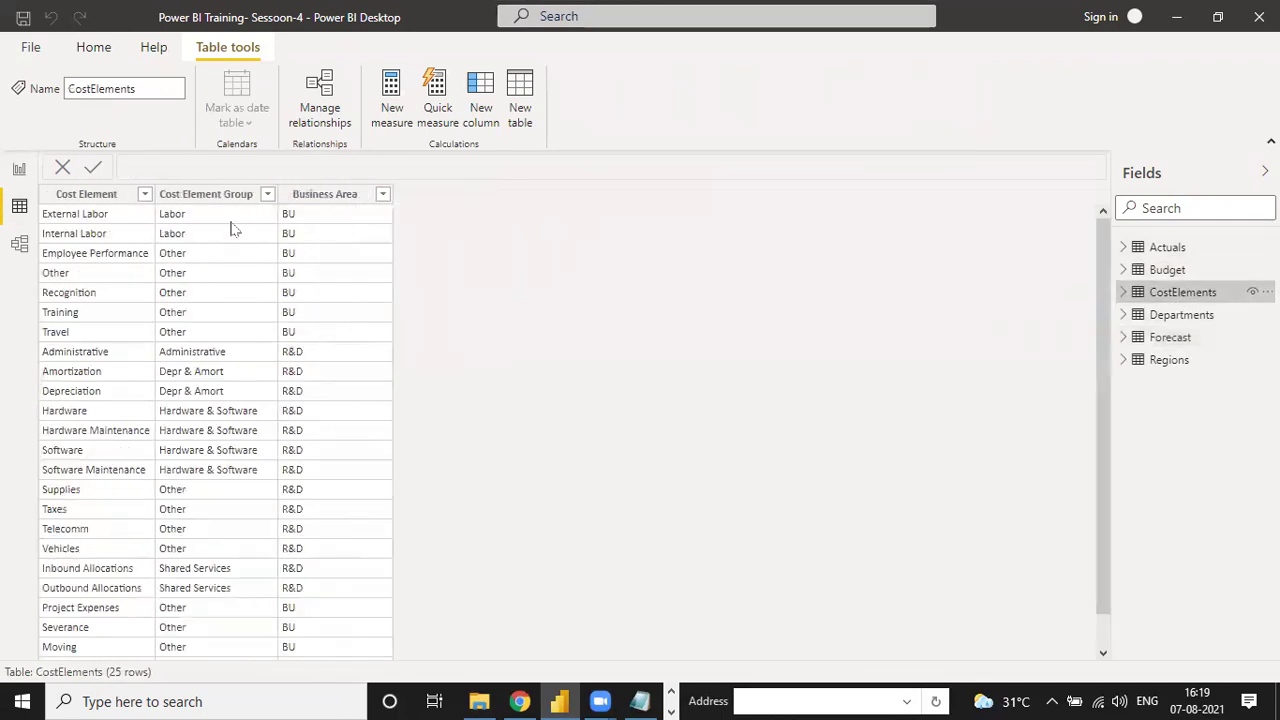
click(1181, 314)
click(1169, 360)
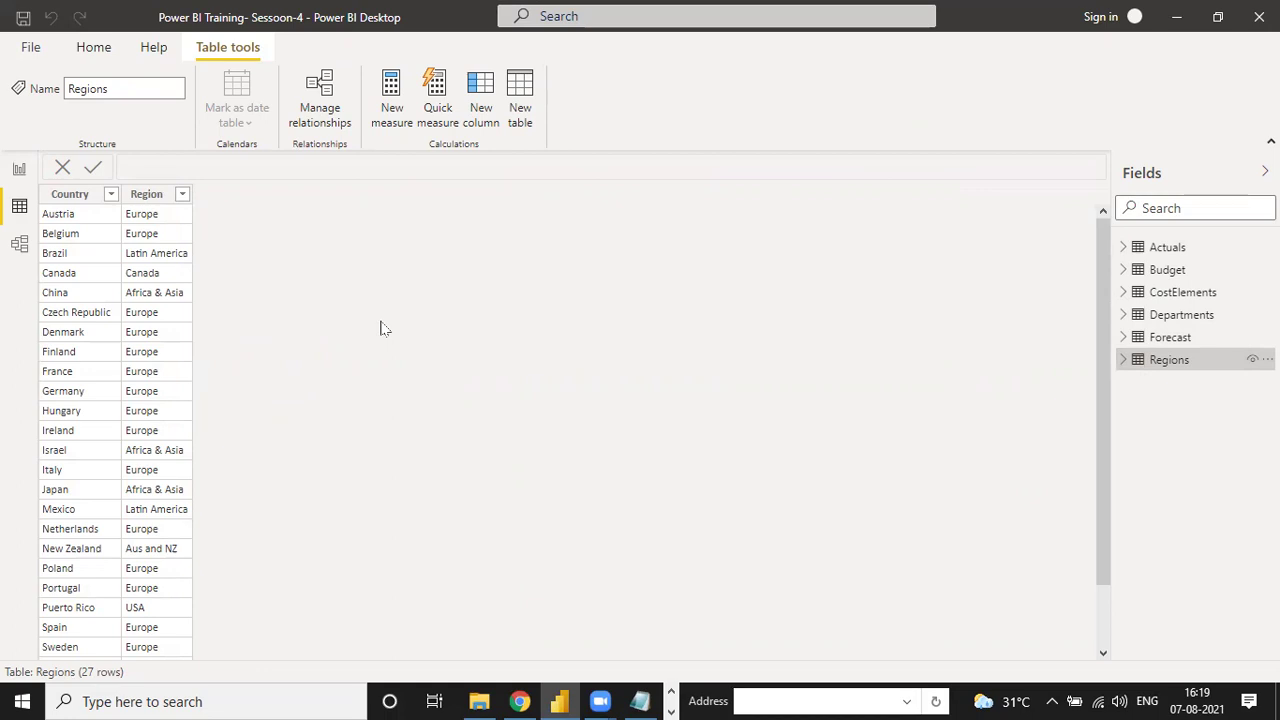
- Look through the Report, Data and Model views, ending in the Report view
click(18, 168)
click(18, 208)
click(20, 245)
click(20, 208)
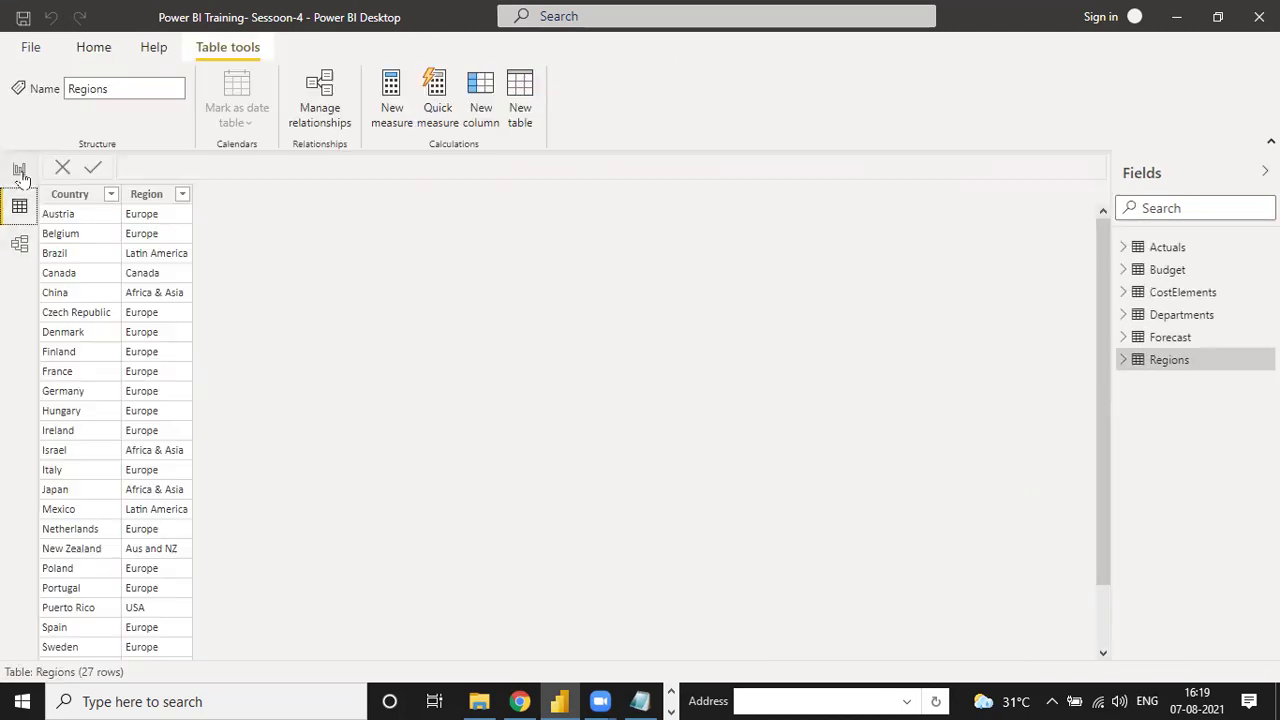
click(20, 171)
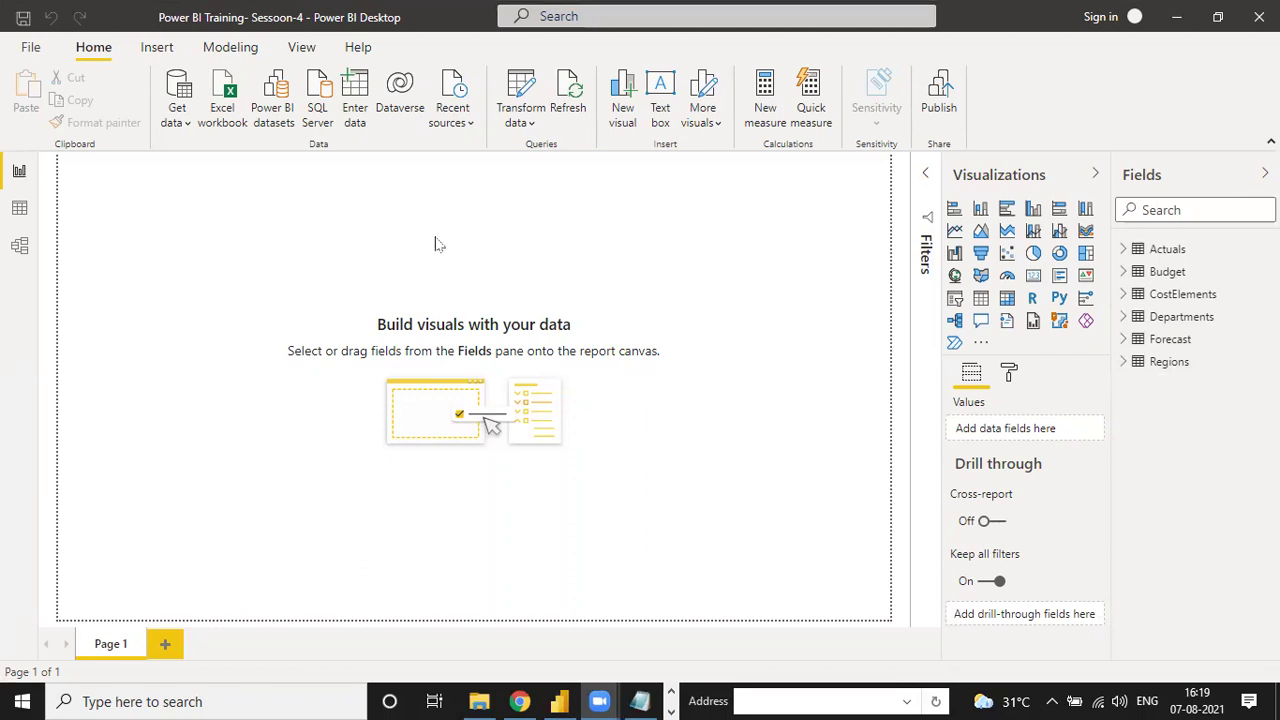
- Show the model's relationship diagram with the Properties and Fields panes collapsed
click(19, 245)
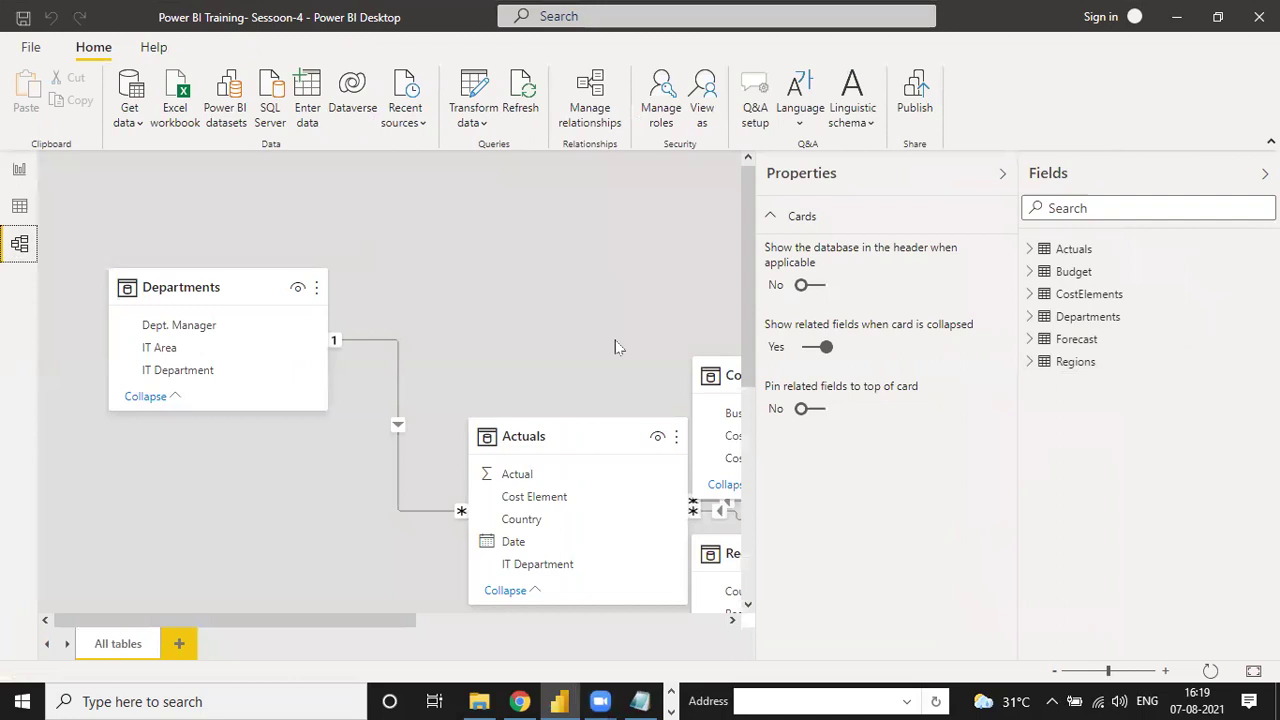
click(995, 177)
click(1004, 180)
click(1002, 173)
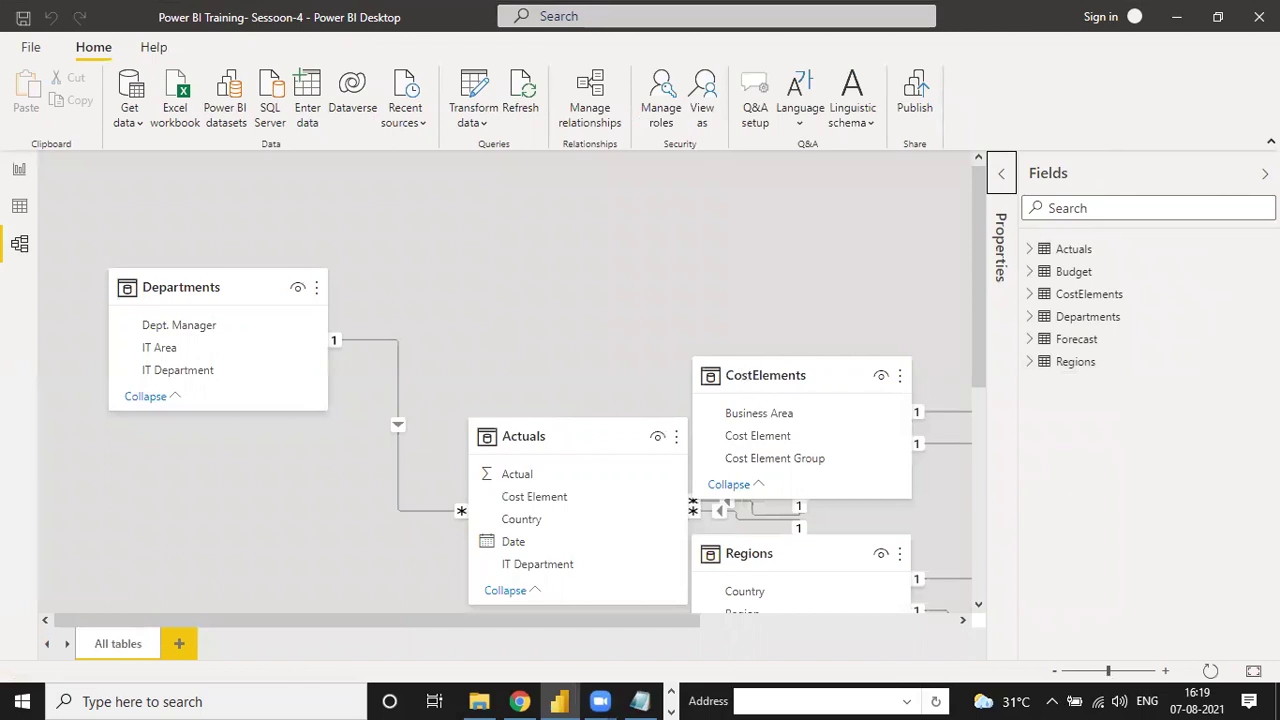
click(1265, 173)
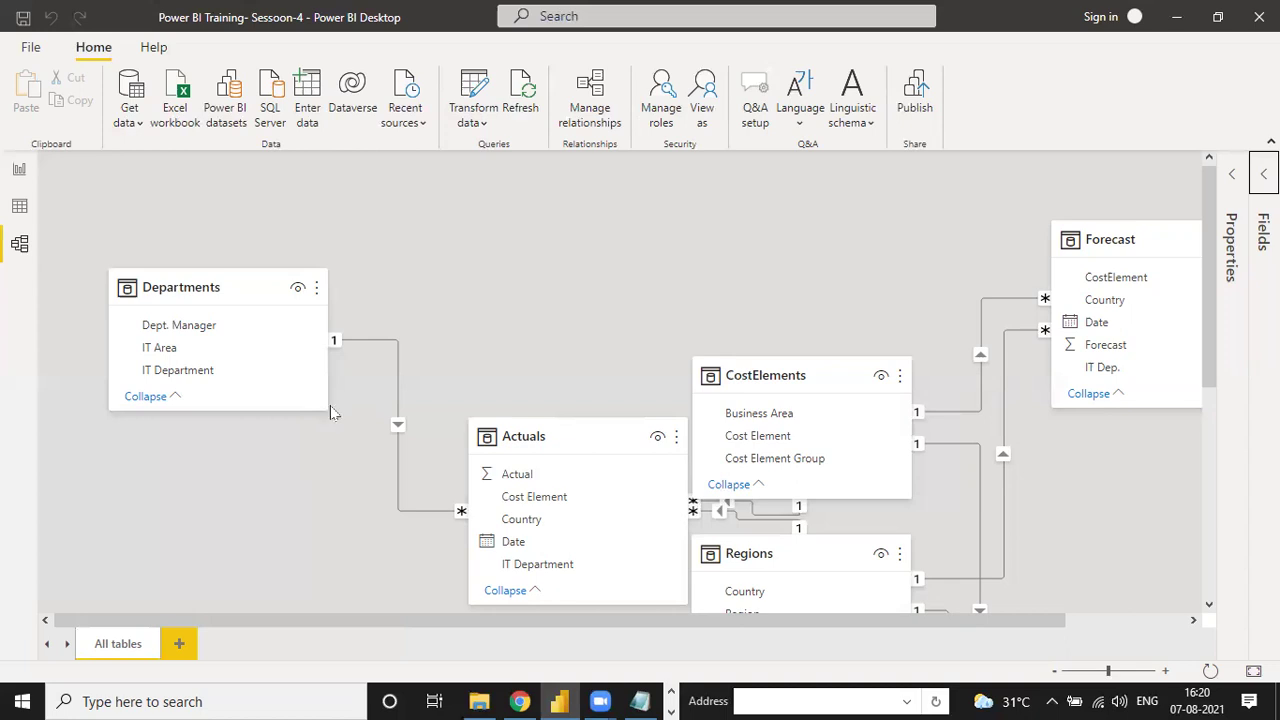
- Arrange the Departments, CostElements and Regions tables in one row along the upper part of the model diagram
drag(234, 280, 434, 266)
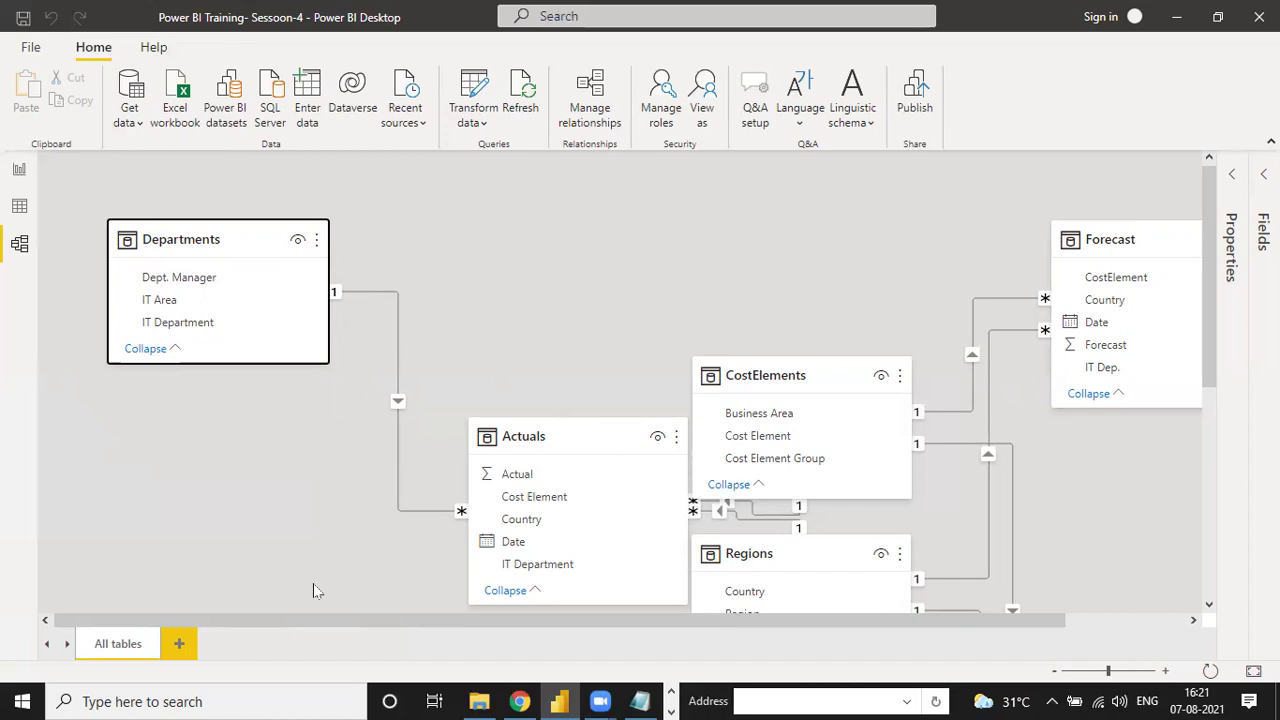
drag(525, 436, 380, 421)
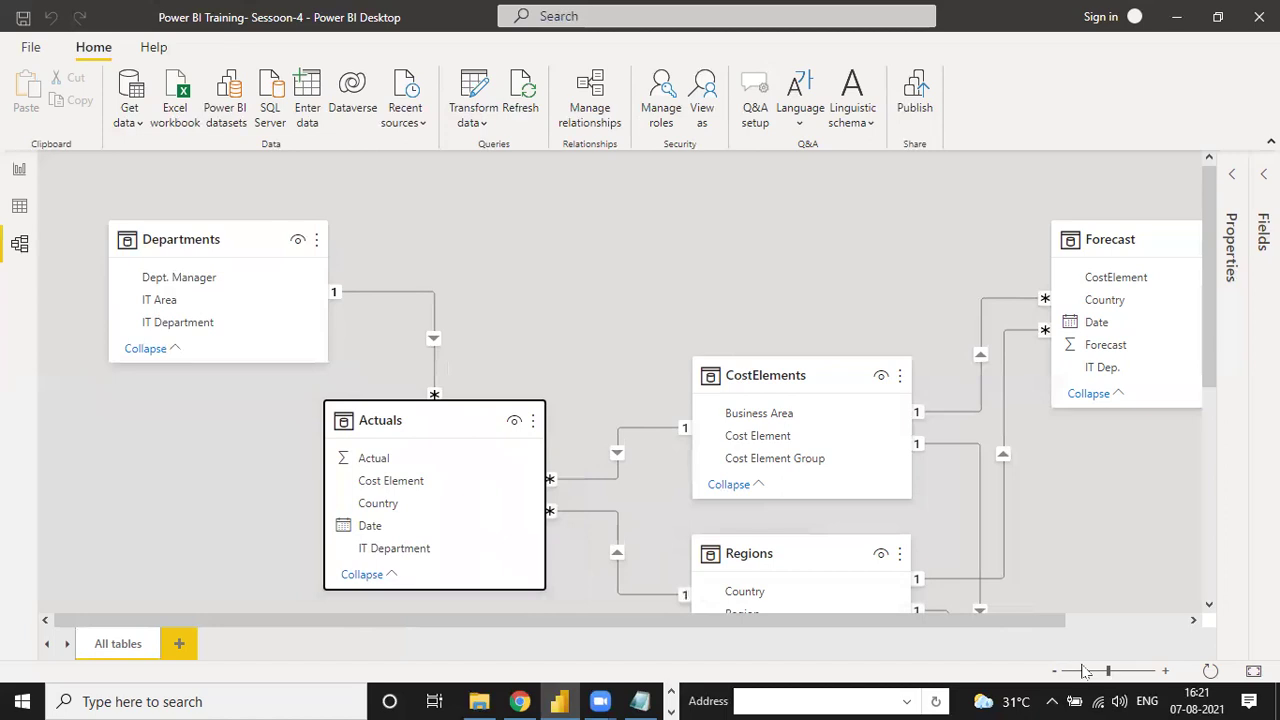
drag(1108, 670, 1100, 670)
click(690, 339)
drag(690, 339, 497, 224)
drag(686, 489, 782, 216)
- Place the Actuals, Forecast and Budget tables in a second row below the dimension tables in the model diagram
drag(923, 229, 585, 405)
drag(388, 400, 203, 412)
drag(578, 424, 440, 429)
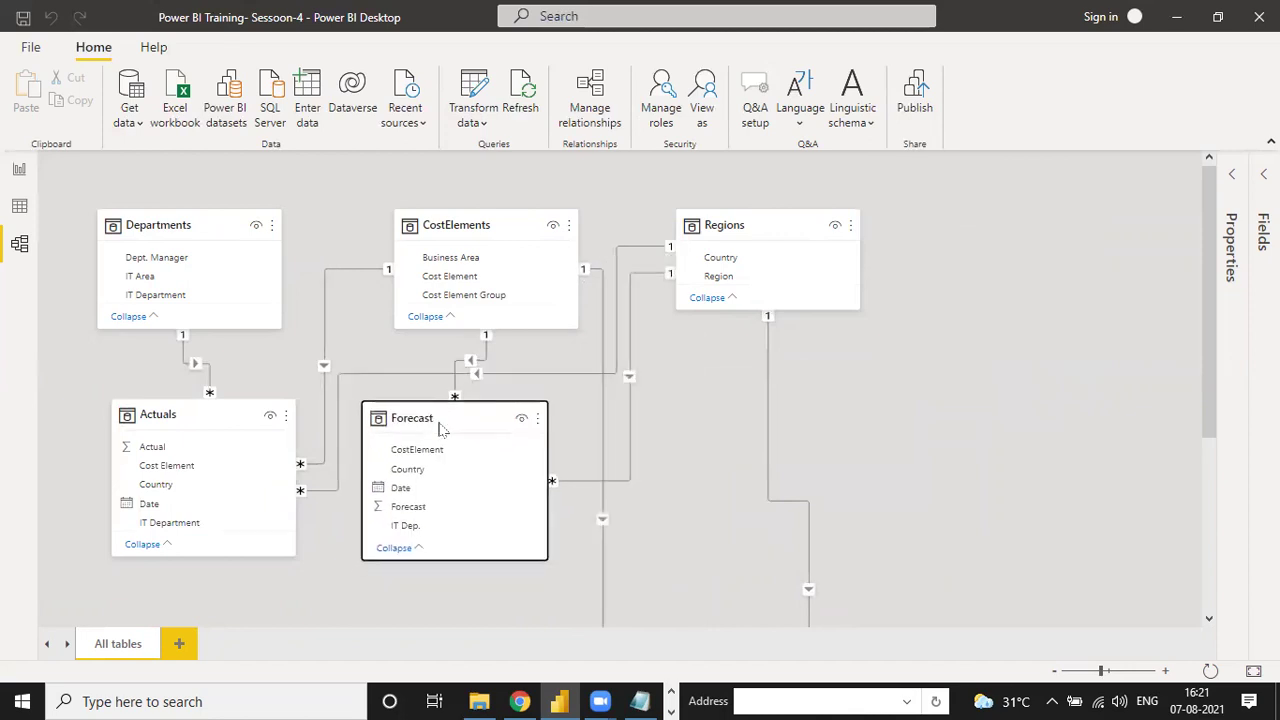
scroll(900, 420, down, 5)
drag(831, 410, 808, 423)
scroll(840, 377, up, 5)
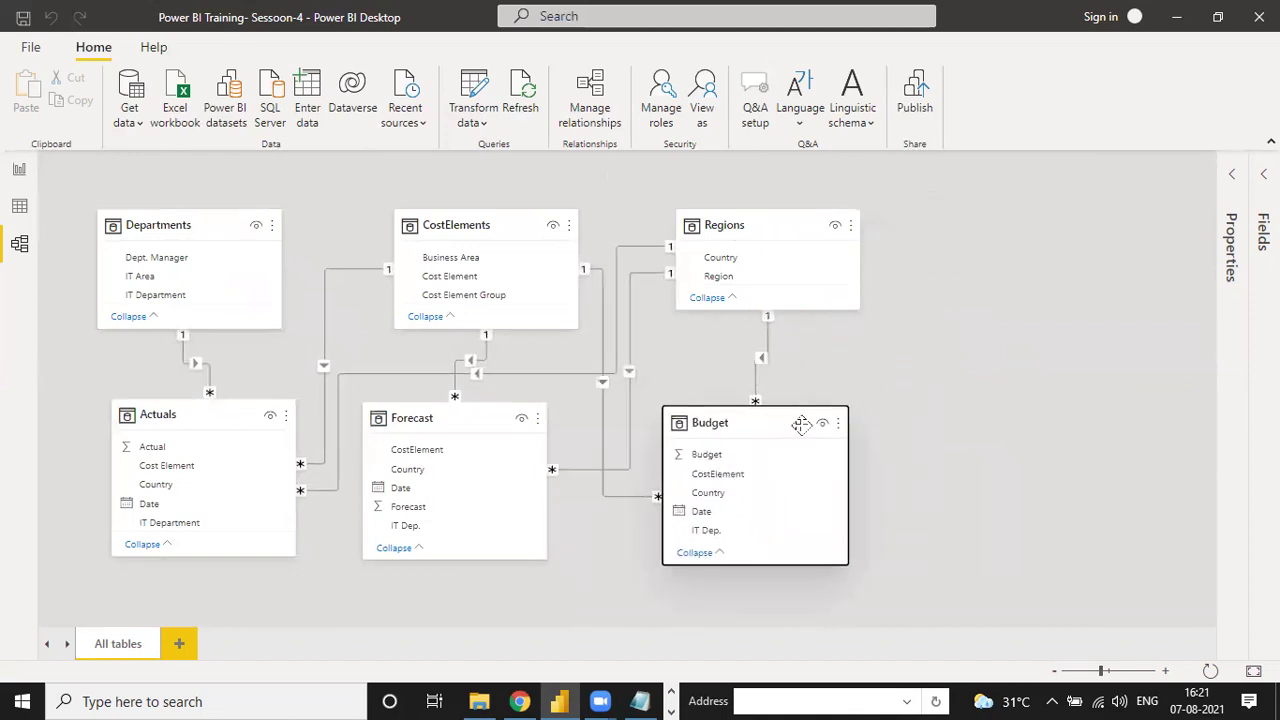
- Increase the height of the Regions, Budget, Forecast, CostElements, Actuals and Departments cards in the model diagram
drag(793, 308, 806, 361)
drag(797, 563, 797, 591)
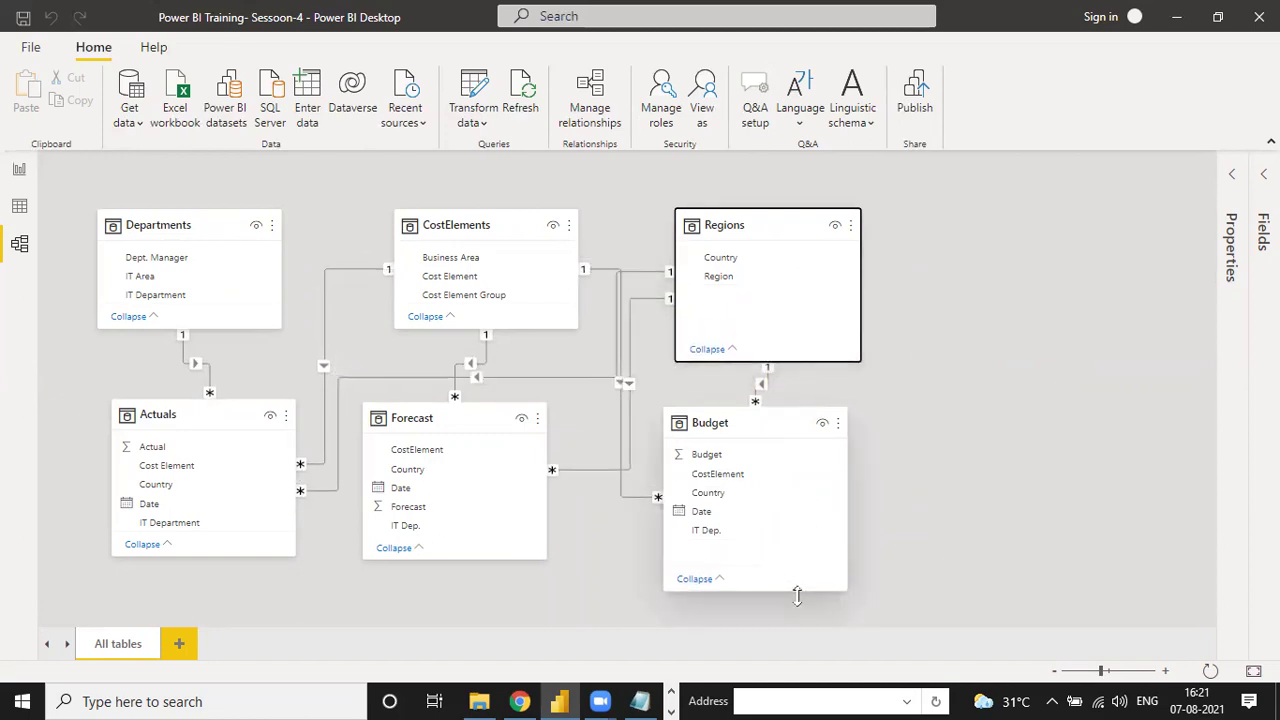
drag(495, 558, 486, 604)
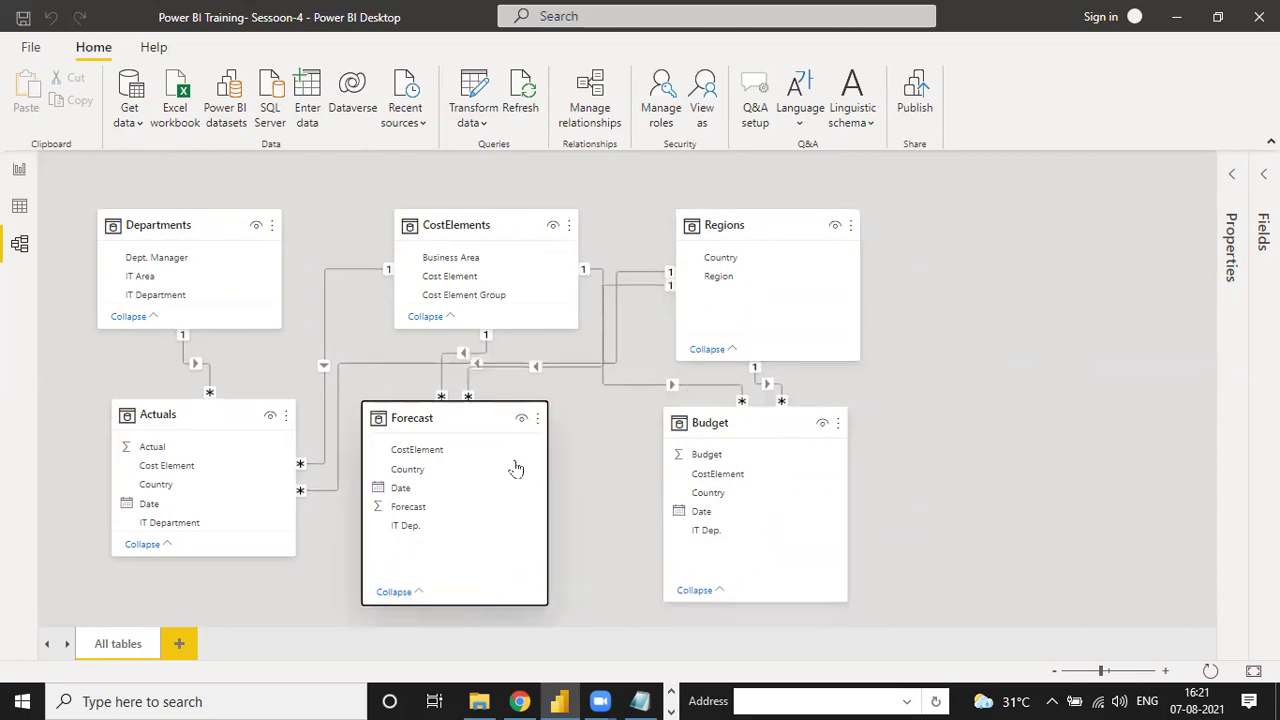
drag(565, 328, 565, 343)
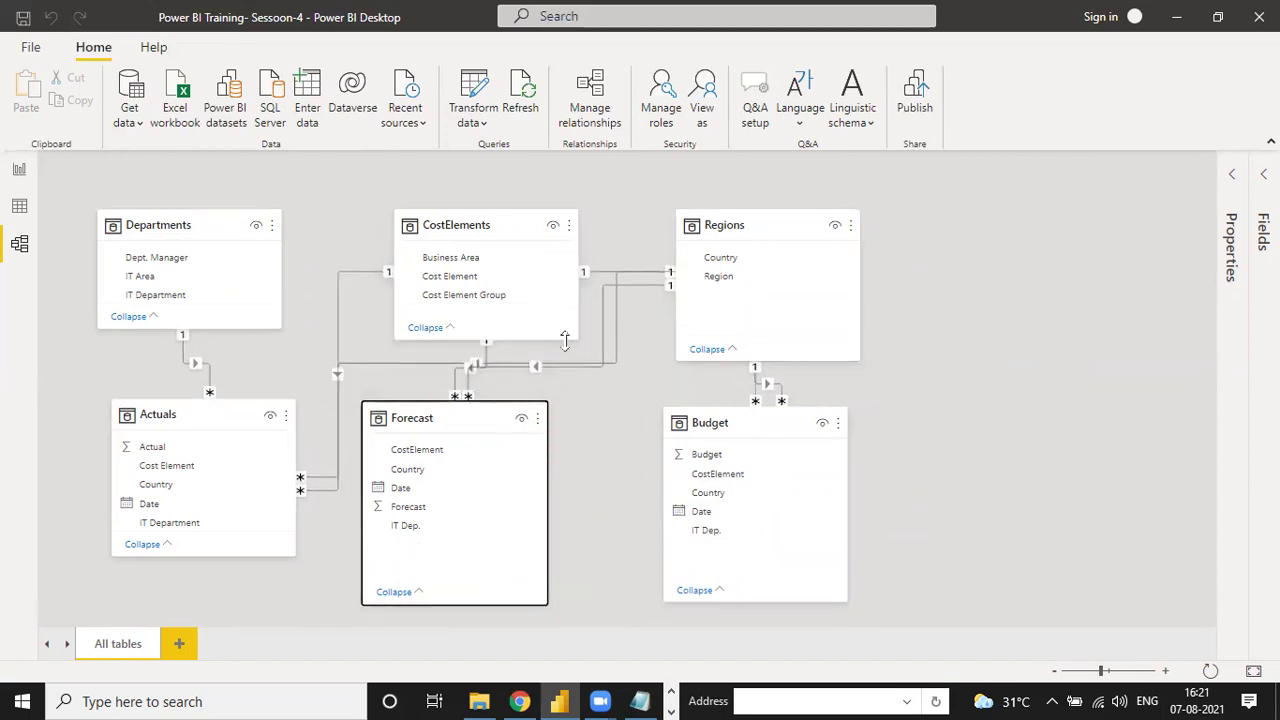
drag(231, 557, 228, 587)
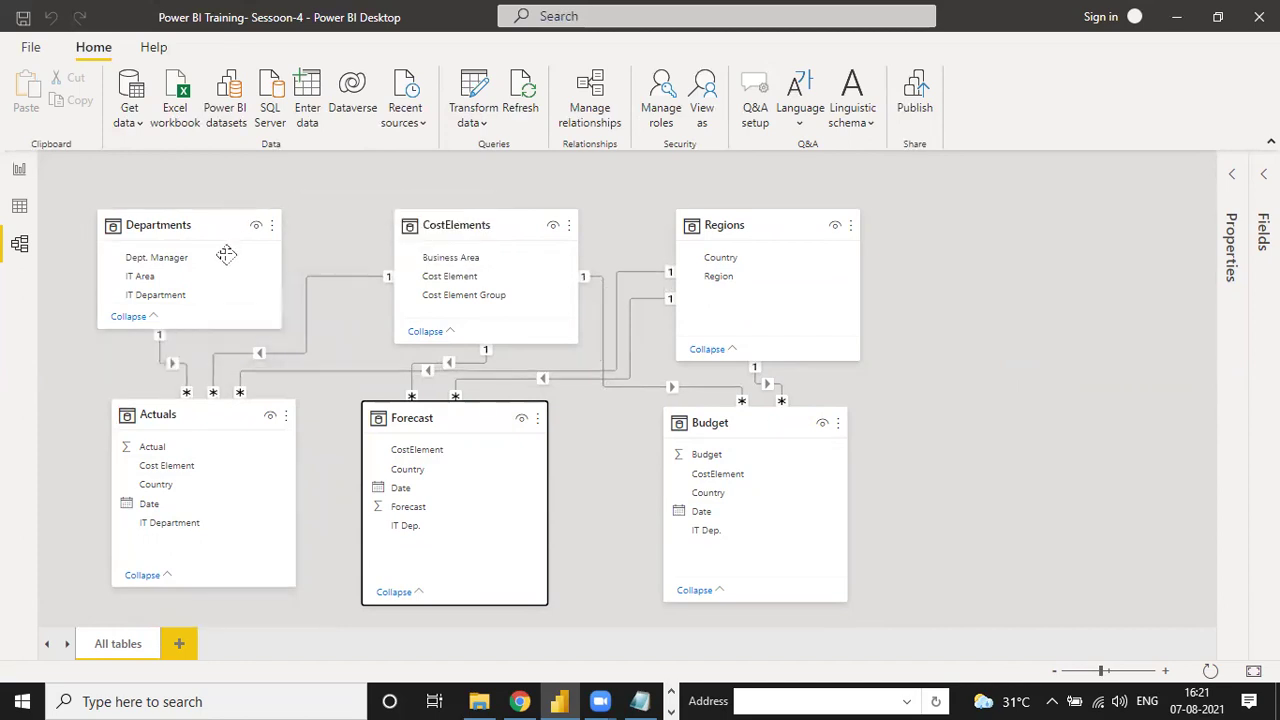
drag(200, 328, 200, 338)
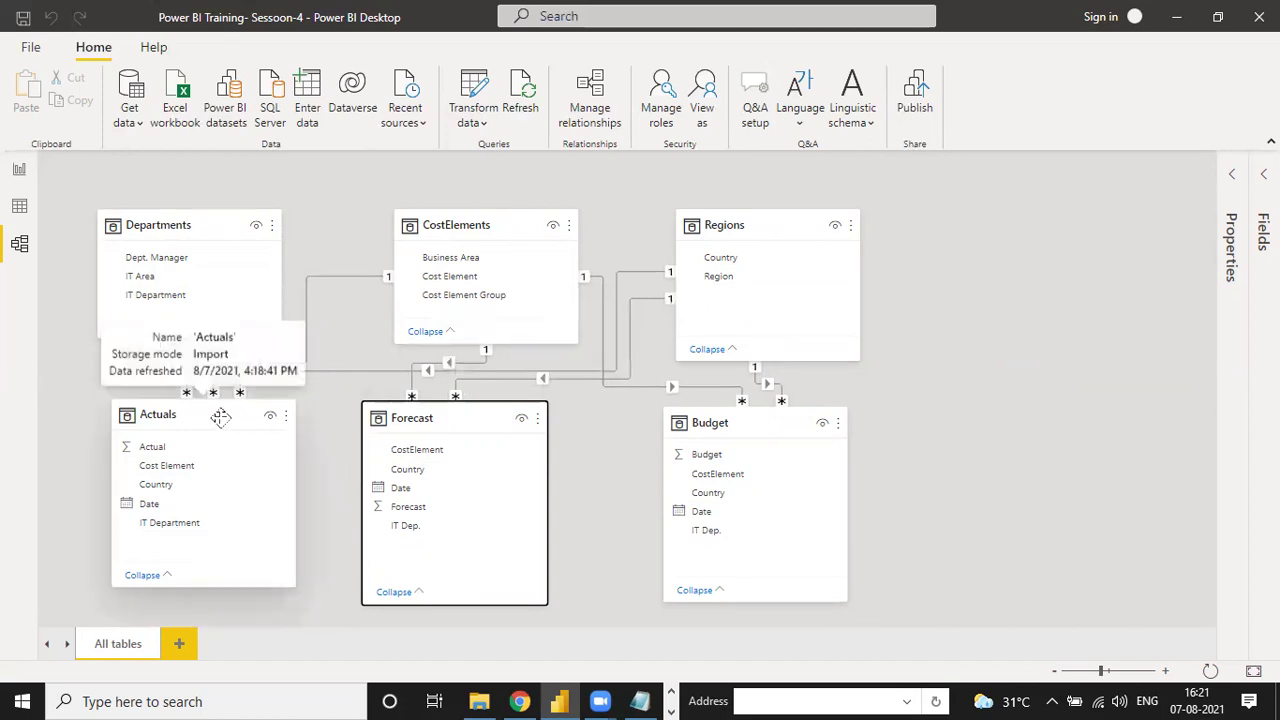
- Align the Actuals, Forecast and Budget cards directly beneath Departments, CostElements and Regions, and clear the selection
drag(213, 416, 198, 423)
drag(451, 417, 487, 411)
mouse_move(763, 418)
mouse_down()
mouse_move(823, 423)
mouse_move(788, 419)
mouse_up()
click(935, 376)
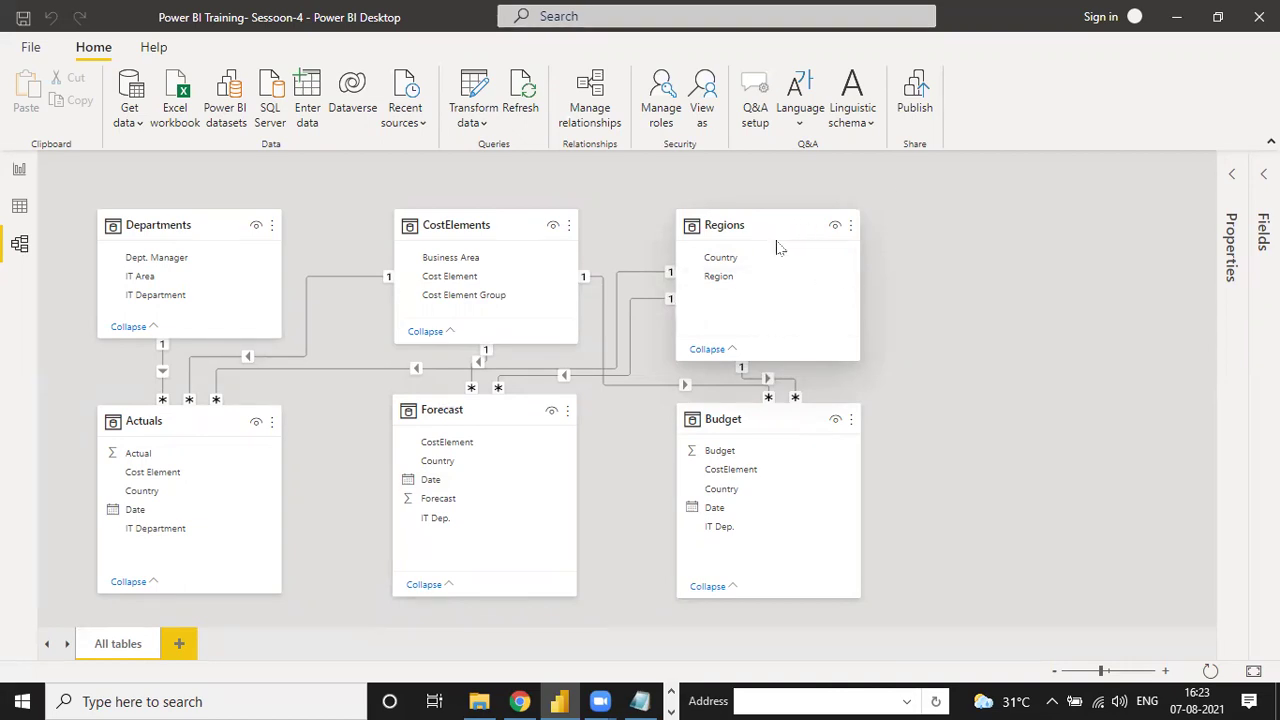
- Filter the Regions table's Country column to Austria only in Data view
click(20, 207)
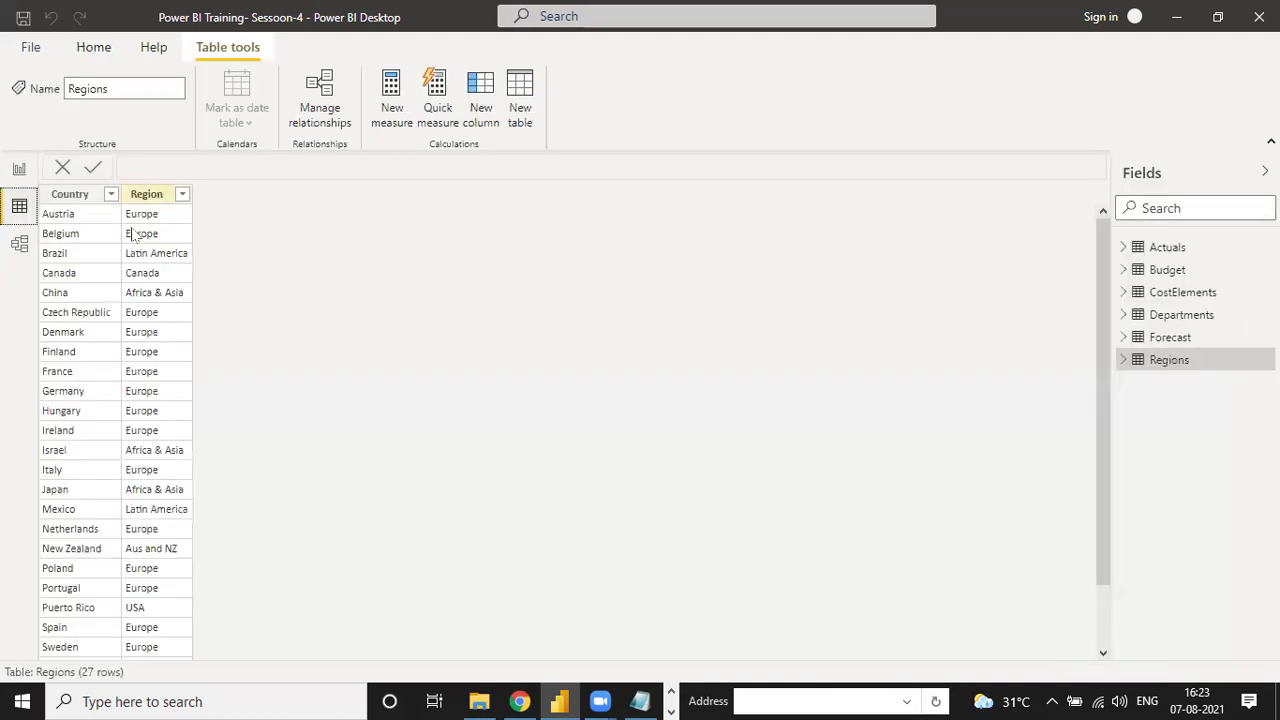
click(106, 197)
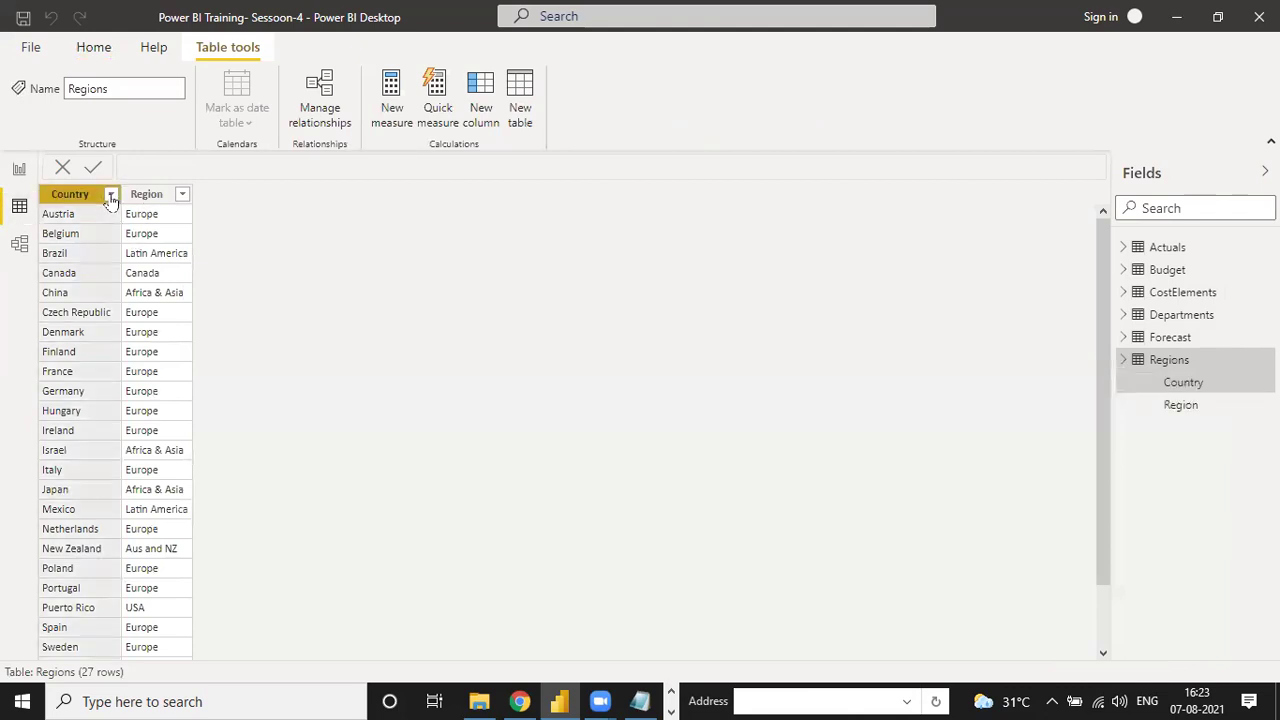
click(111, 195)
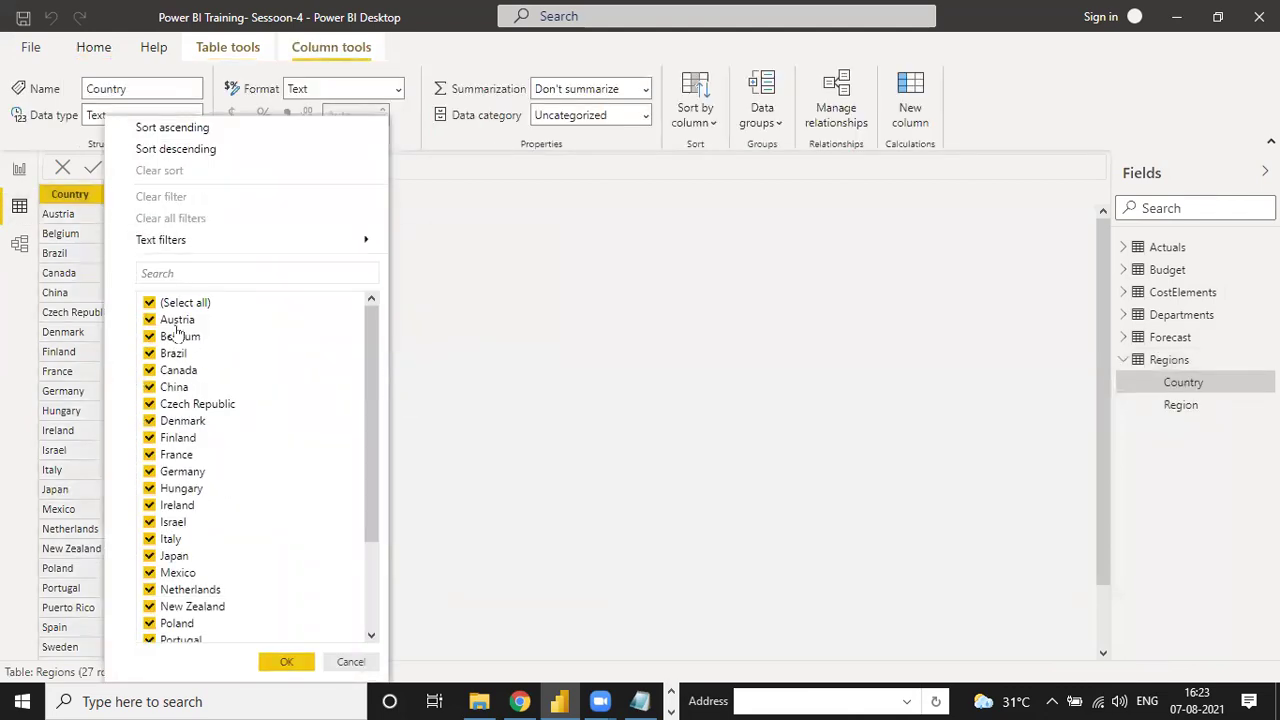
click(149, 302)
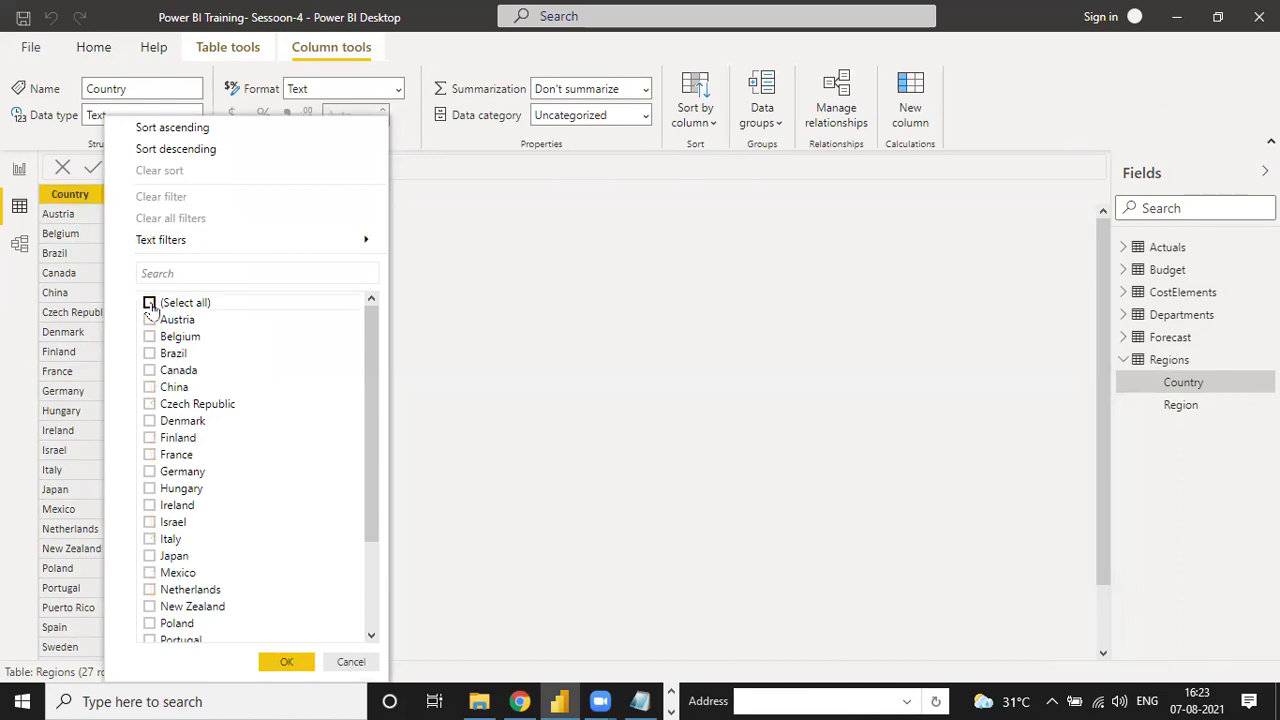
click(149, 320)
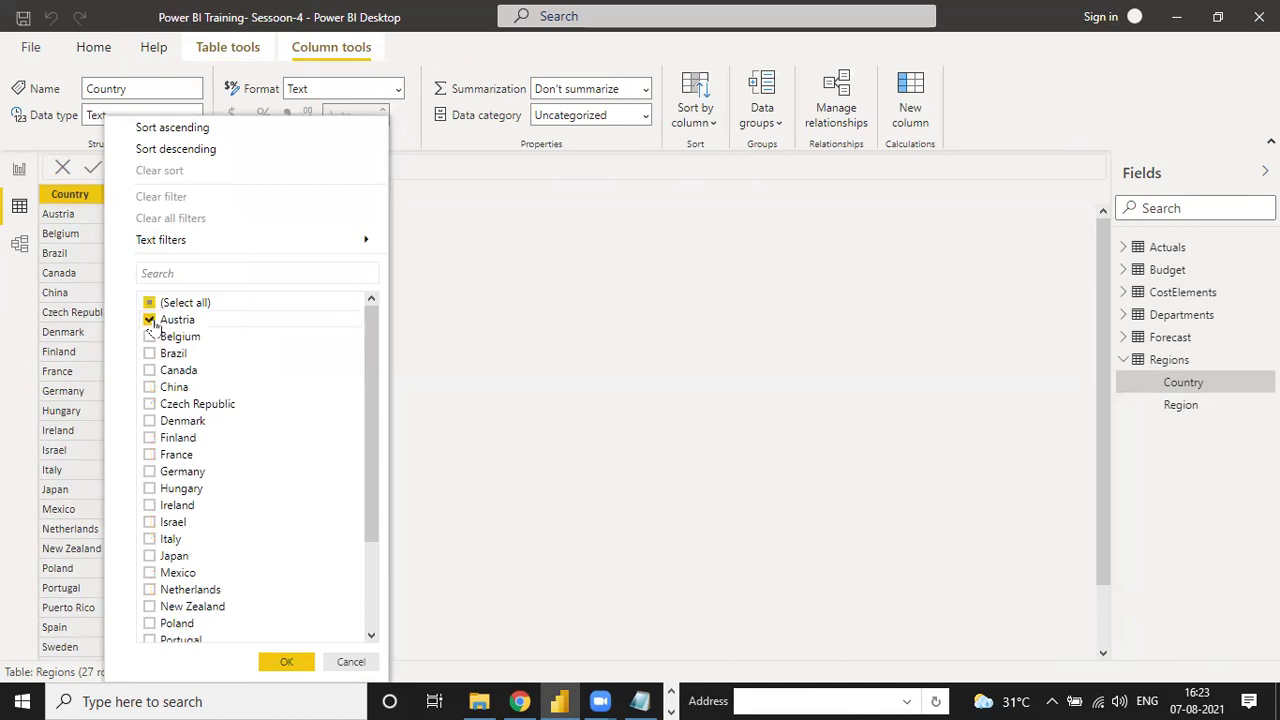
click(284, 661)
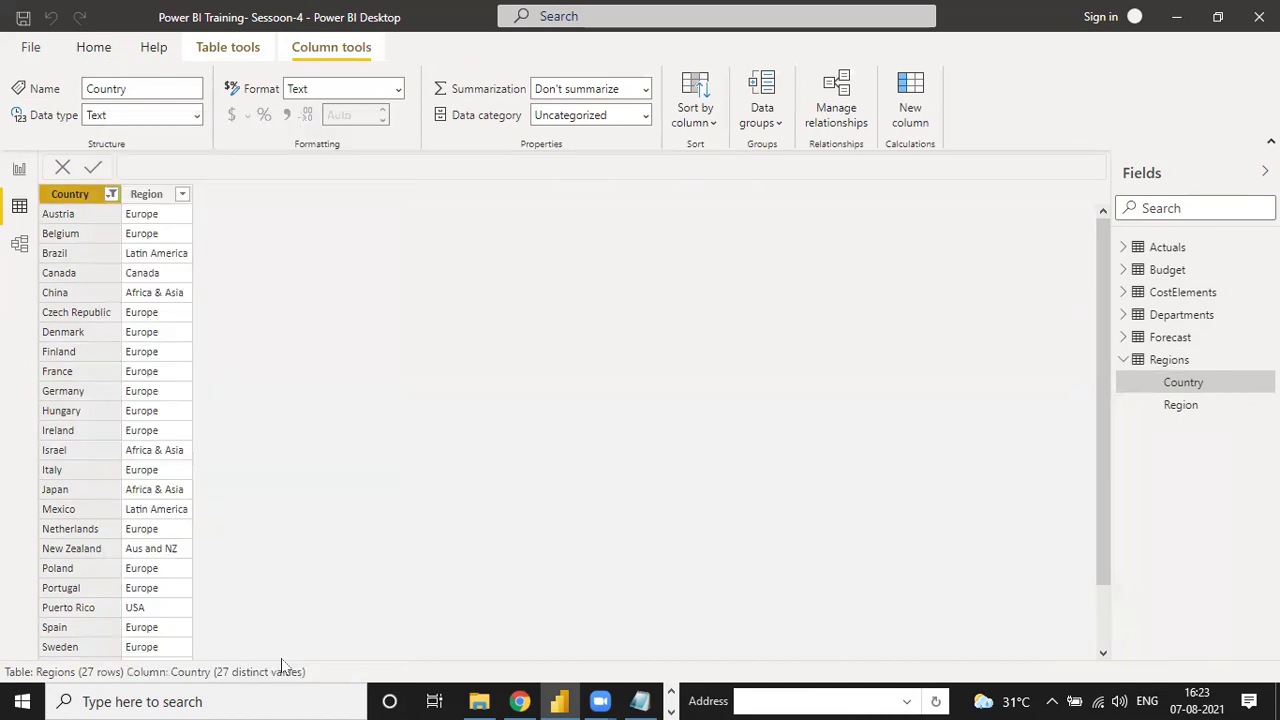
- Reselect all countries in the Regions table's Country filter
click(111, 194)
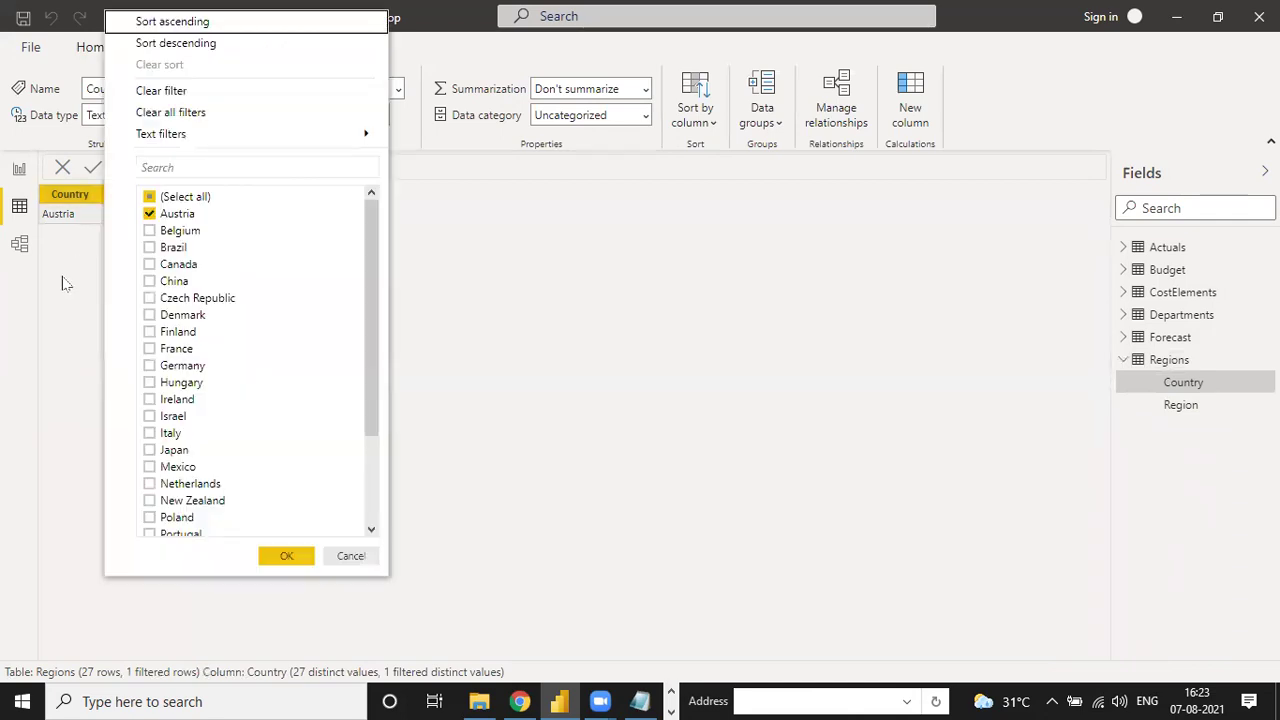
click(148, 197)
click(148, 197)
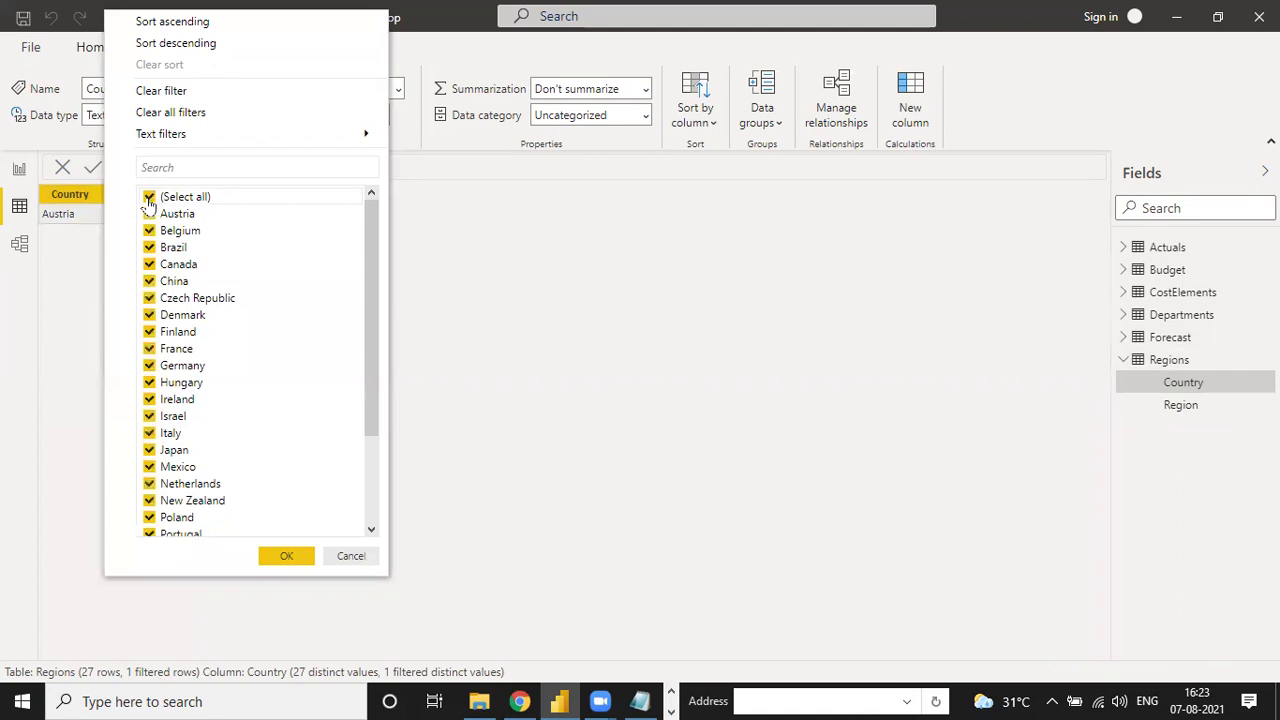
click(280, 553)
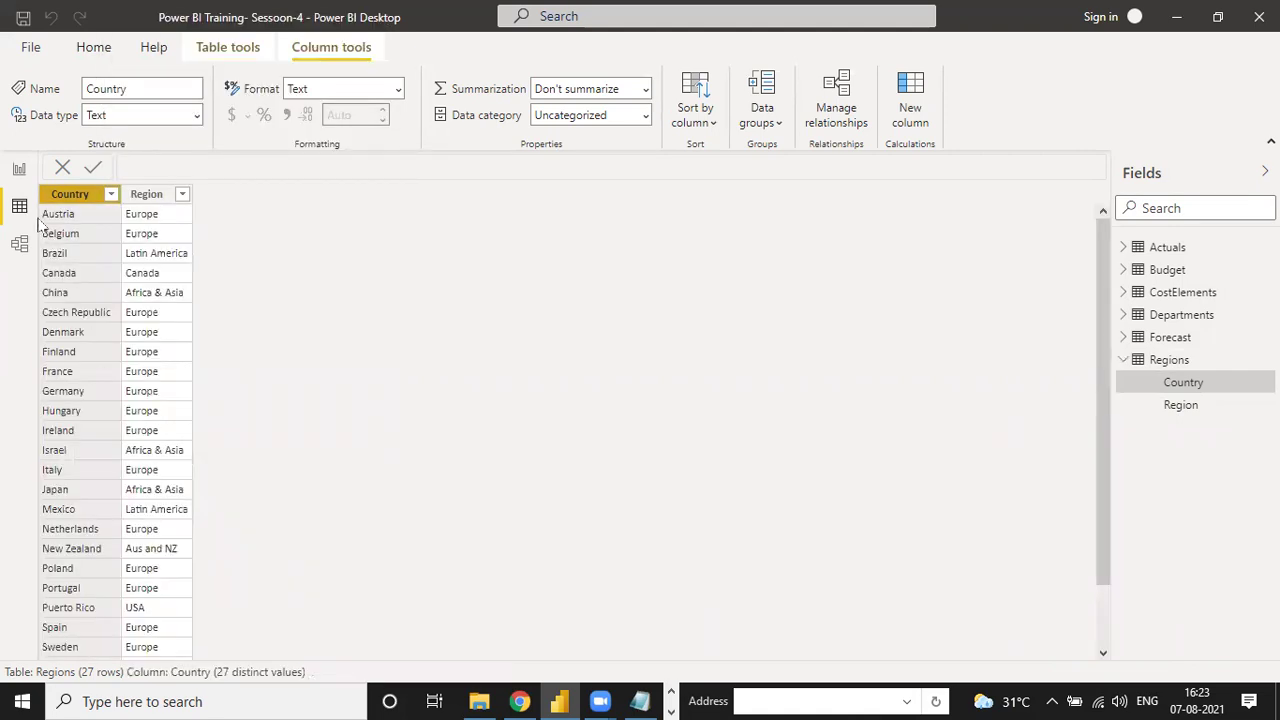
- Filter the Budget table's Country column to Austria only and look through the filtered rows
click(1168, 270)
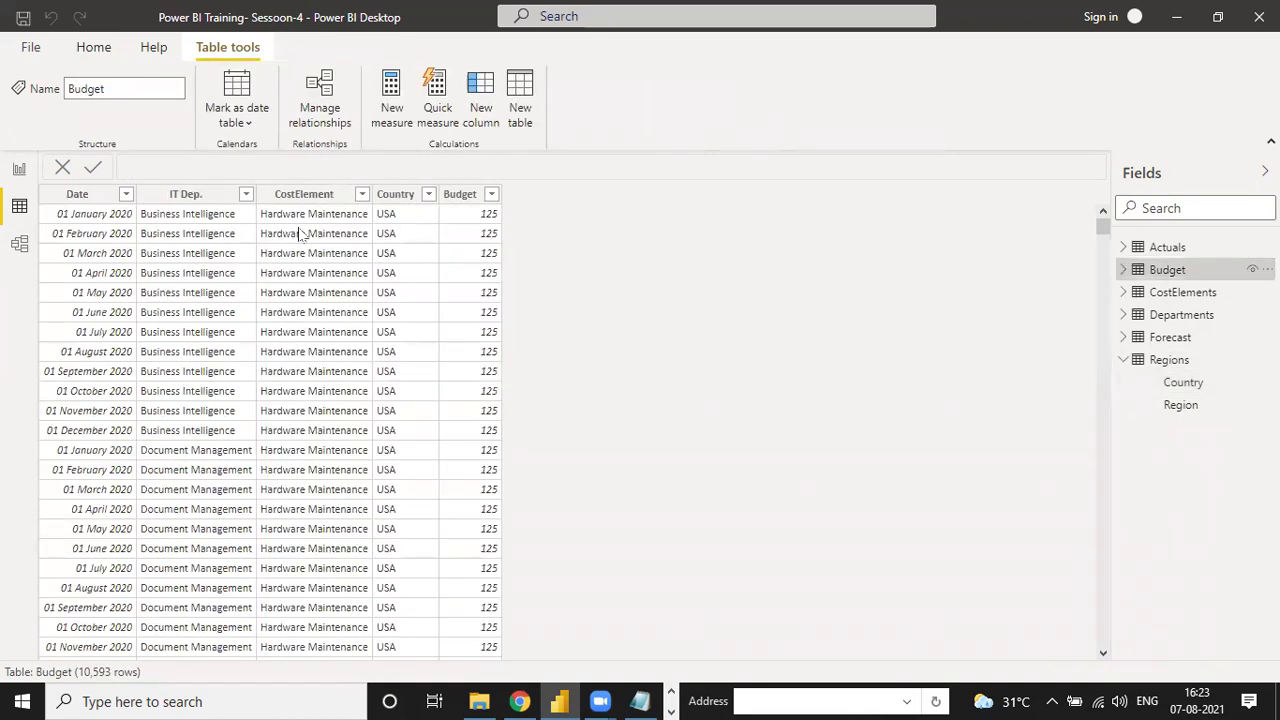
click(428, 195)
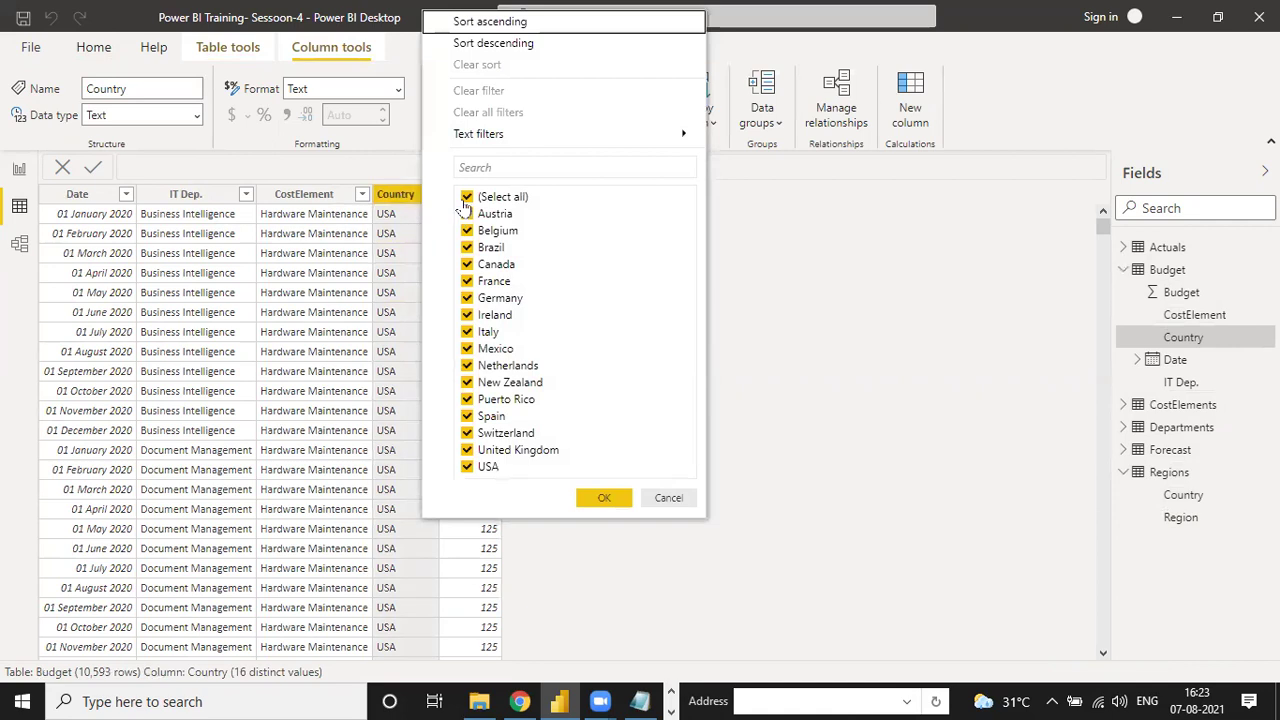
click(467, 197)
click(467, 213)
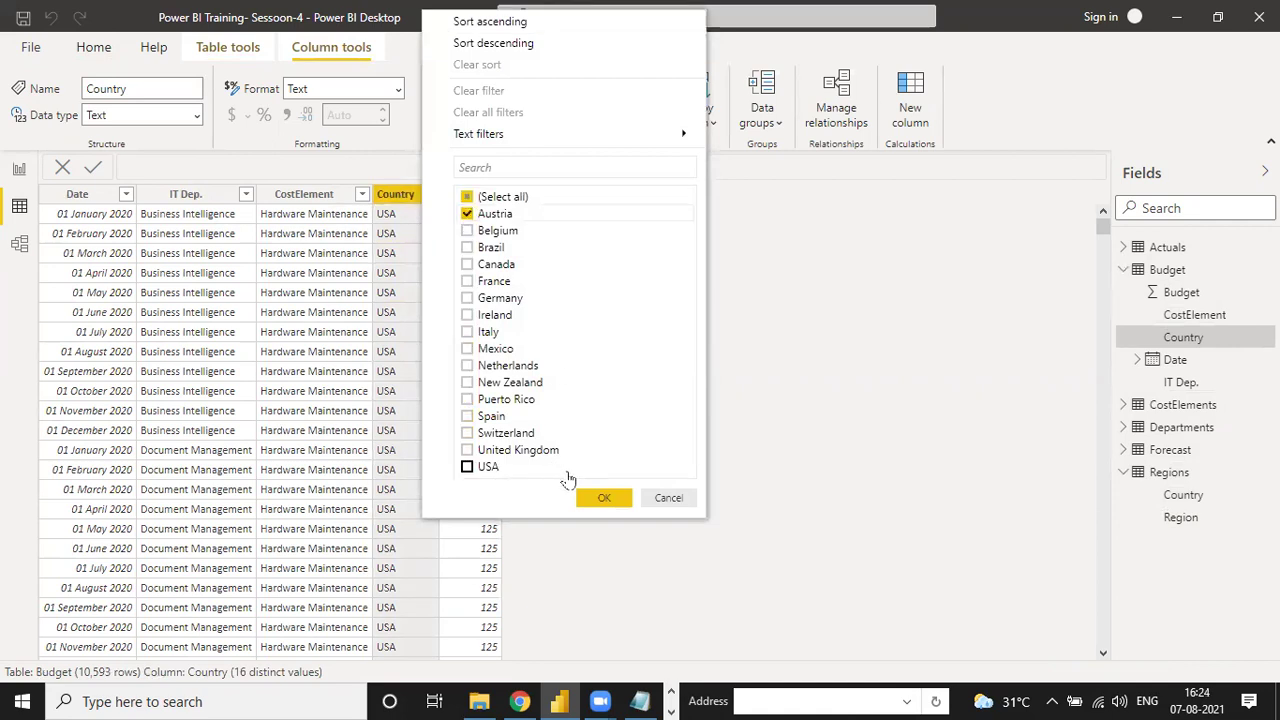
click(595, 497)
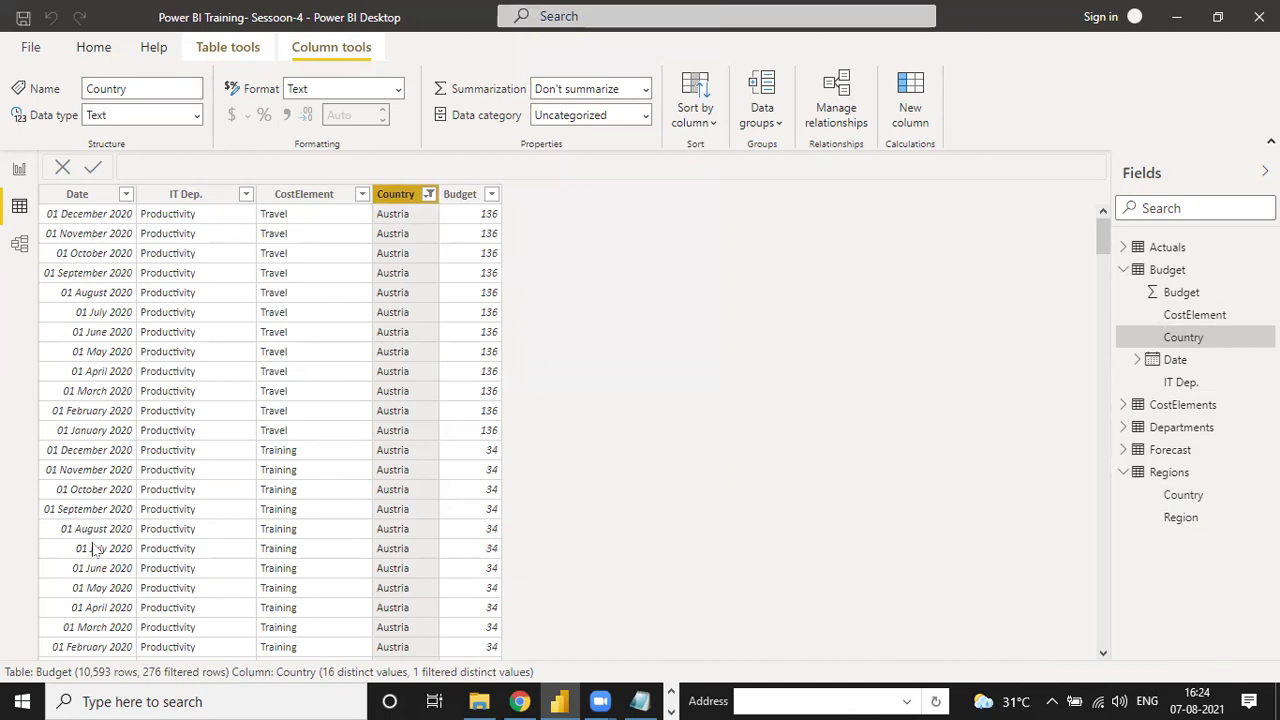
scroll(193, 450, down, 10)
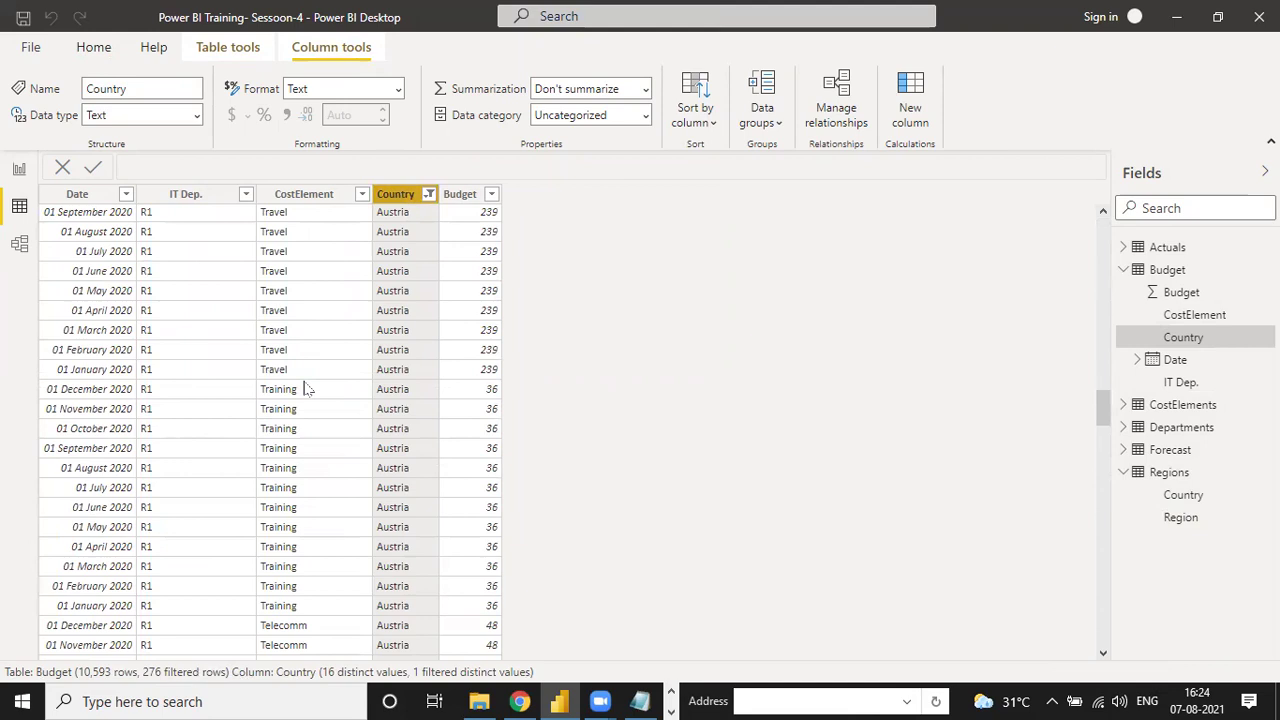
scroll(306, 410, down, 20)
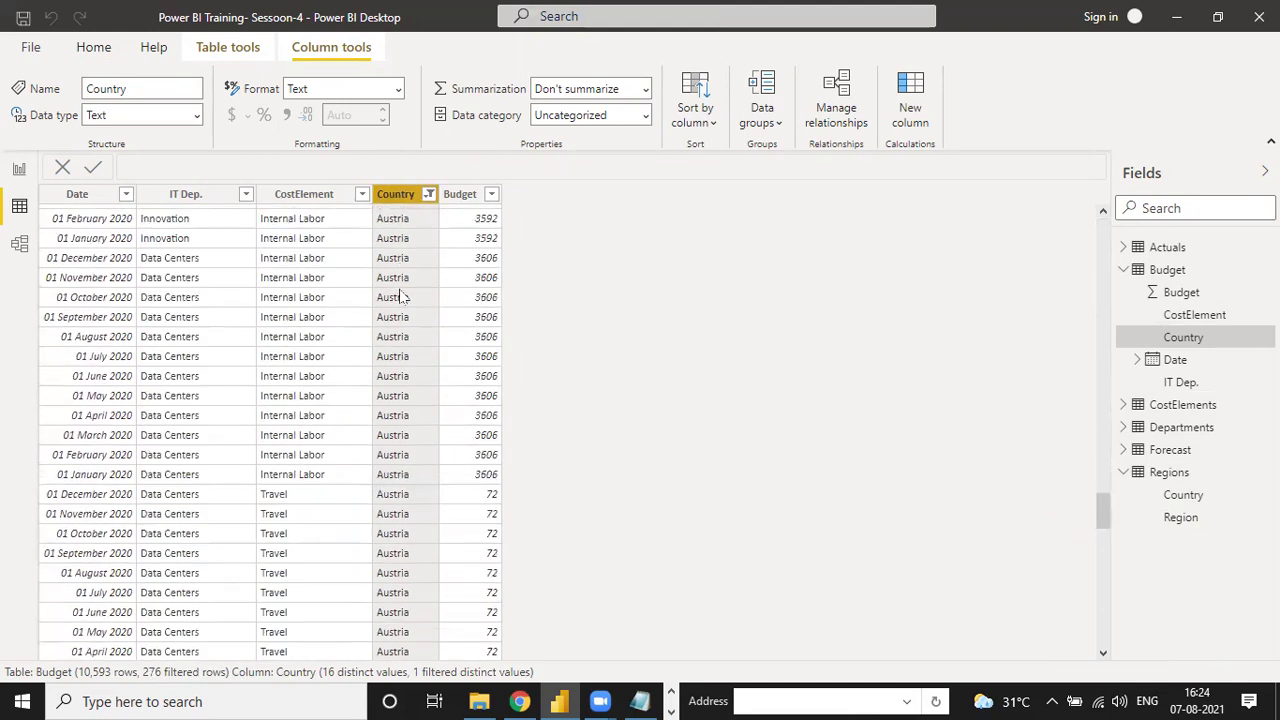
scroll(397, 405, down, 10)
scroll(397, 418, up, 20)
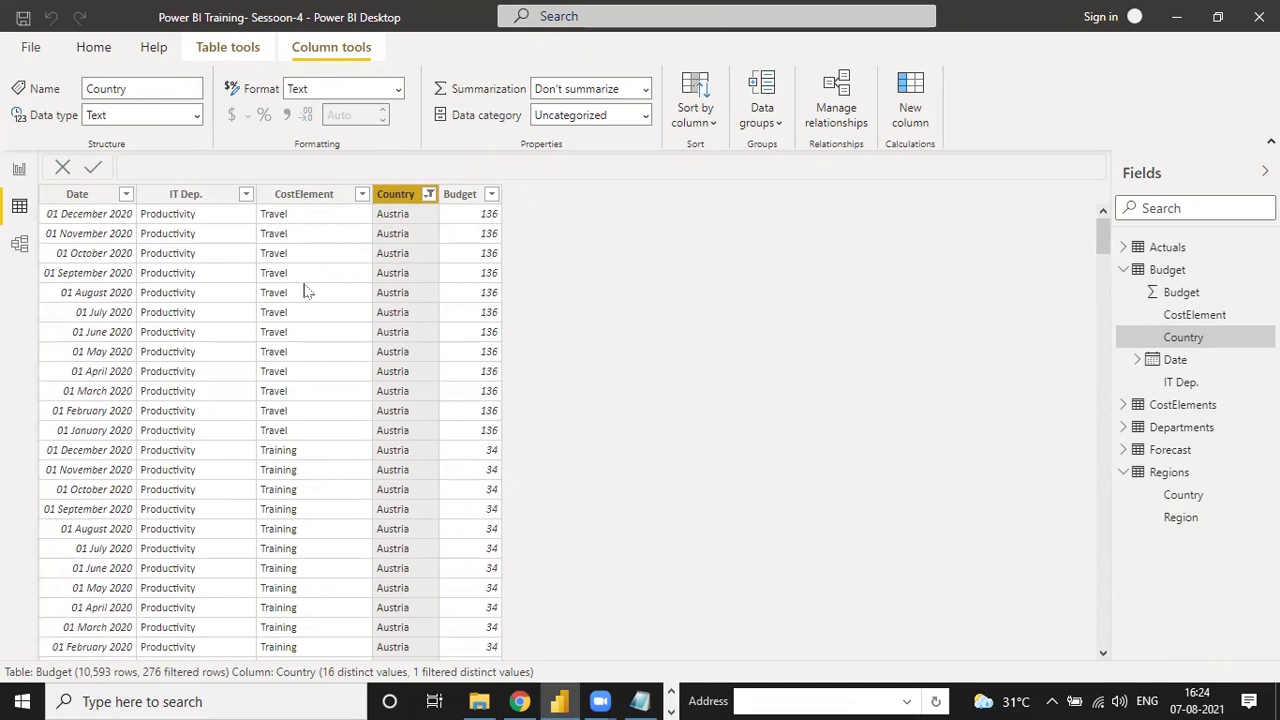
- Reselect all countries in the Budget table's Country filter and return to the relationship diagram
click(429, 196)
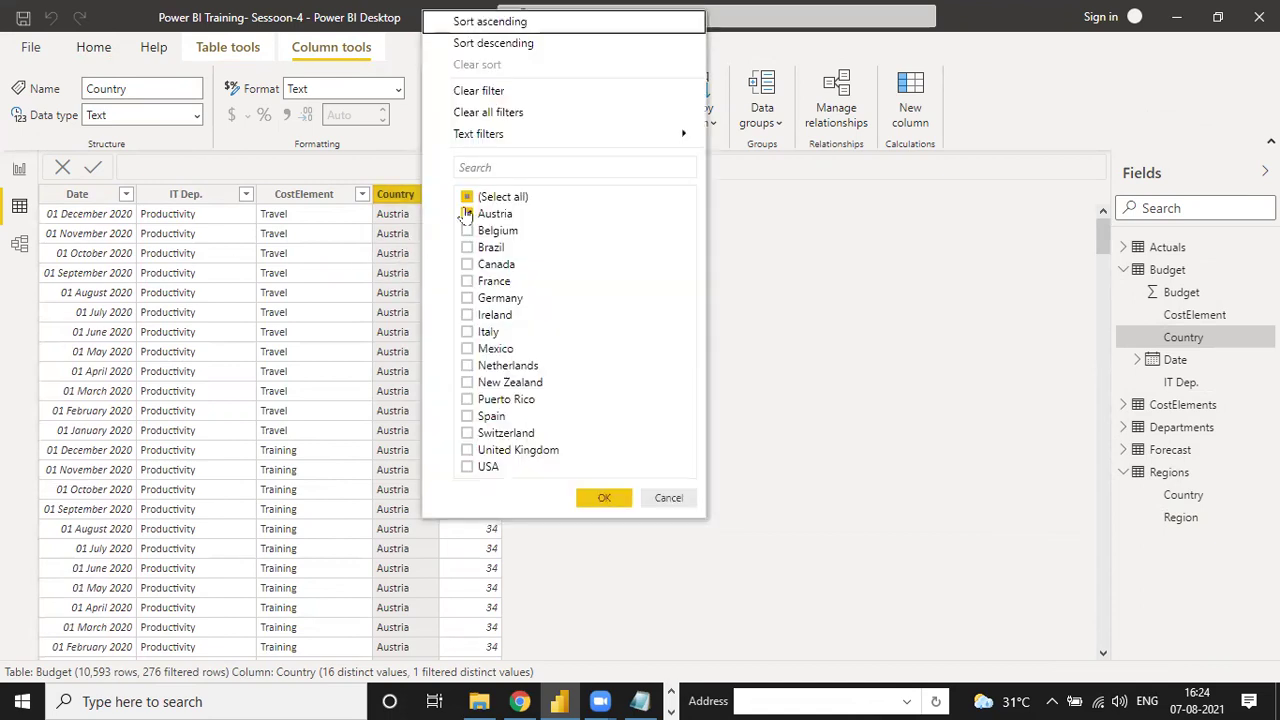
click(467, 198)
click(467, 198)
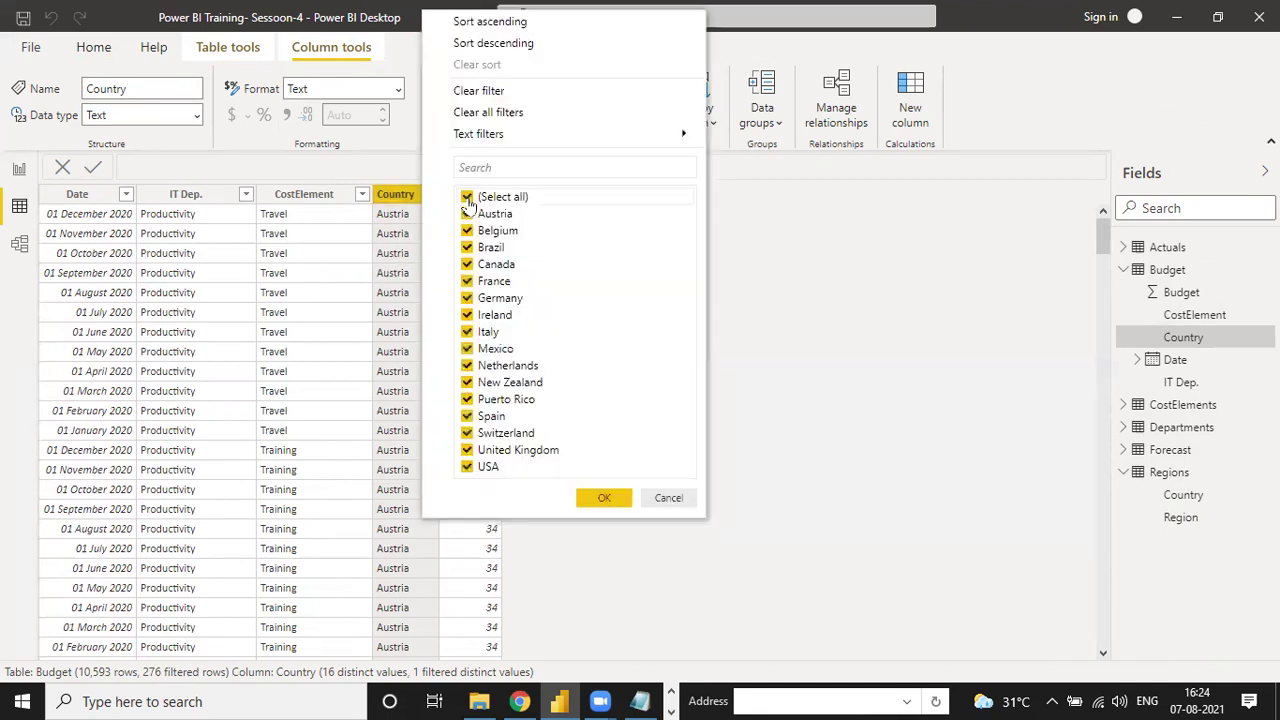
click(595, 496)
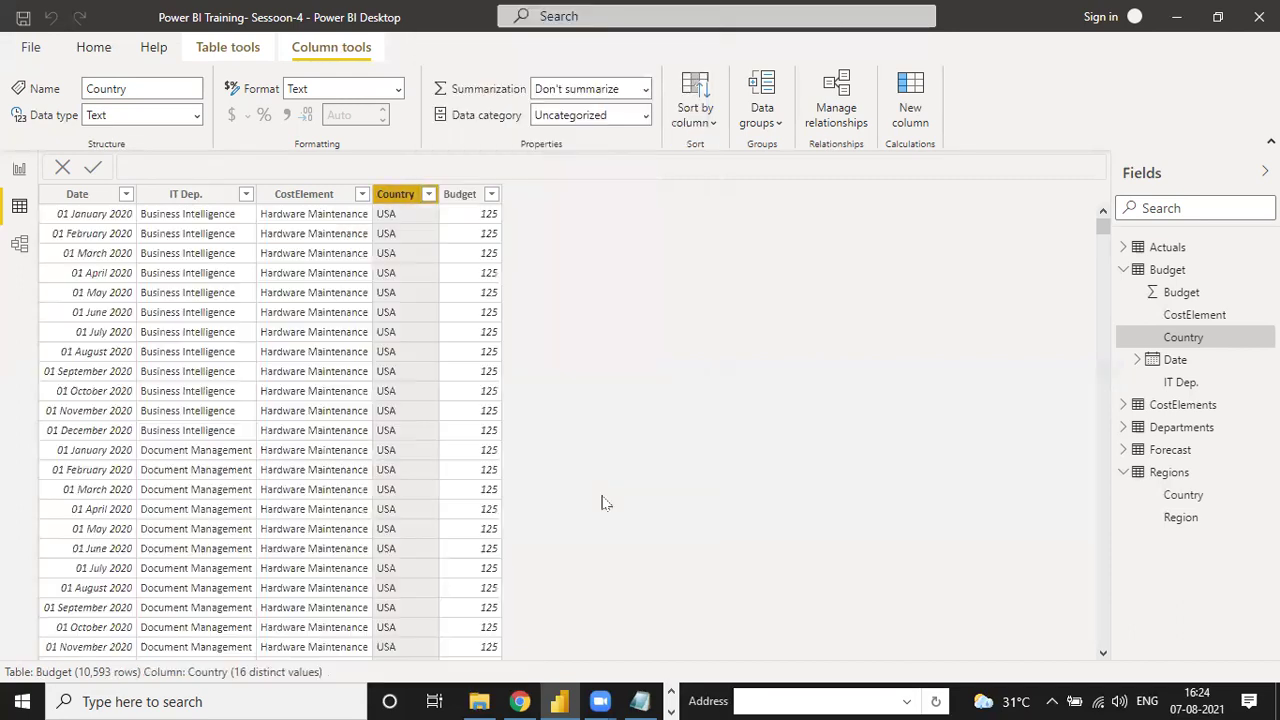
click(20, 172)
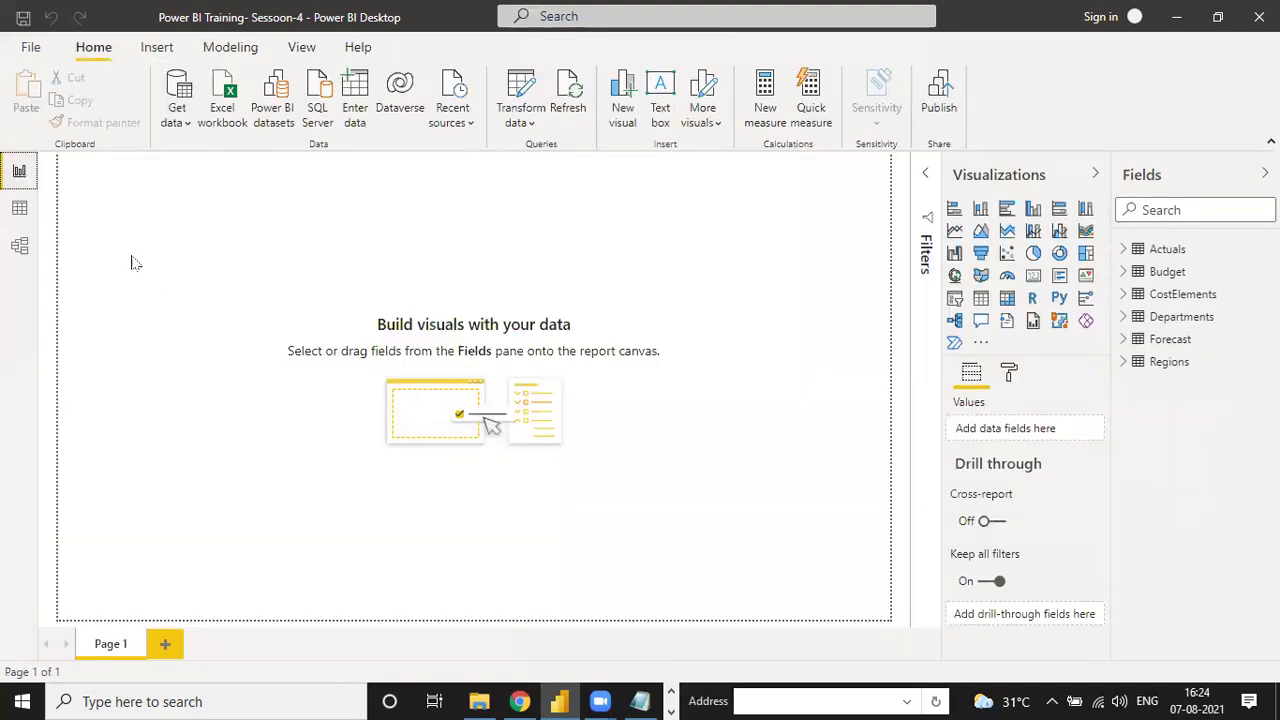
click(19, 245)
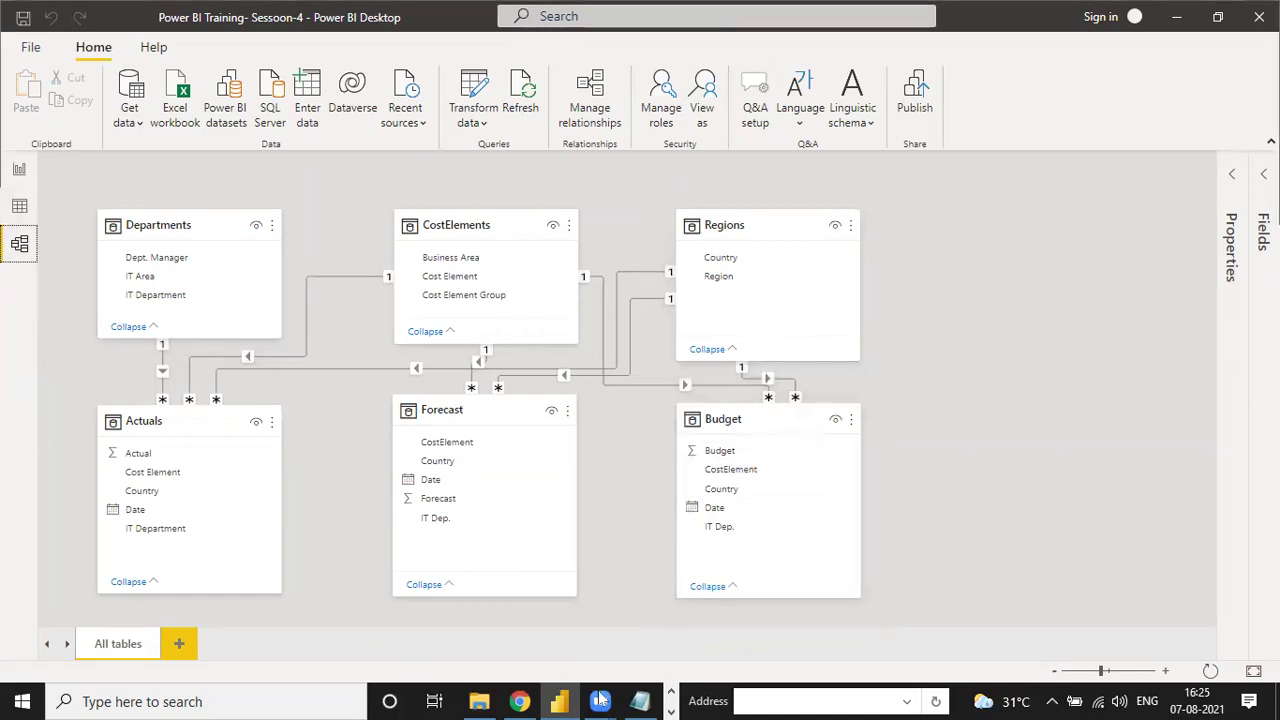
- Switch to File Explorer and open the Budget file from the Session-4 folder of Power BI Batch-6 in Excel
click(479, 701)
click(286, 400)
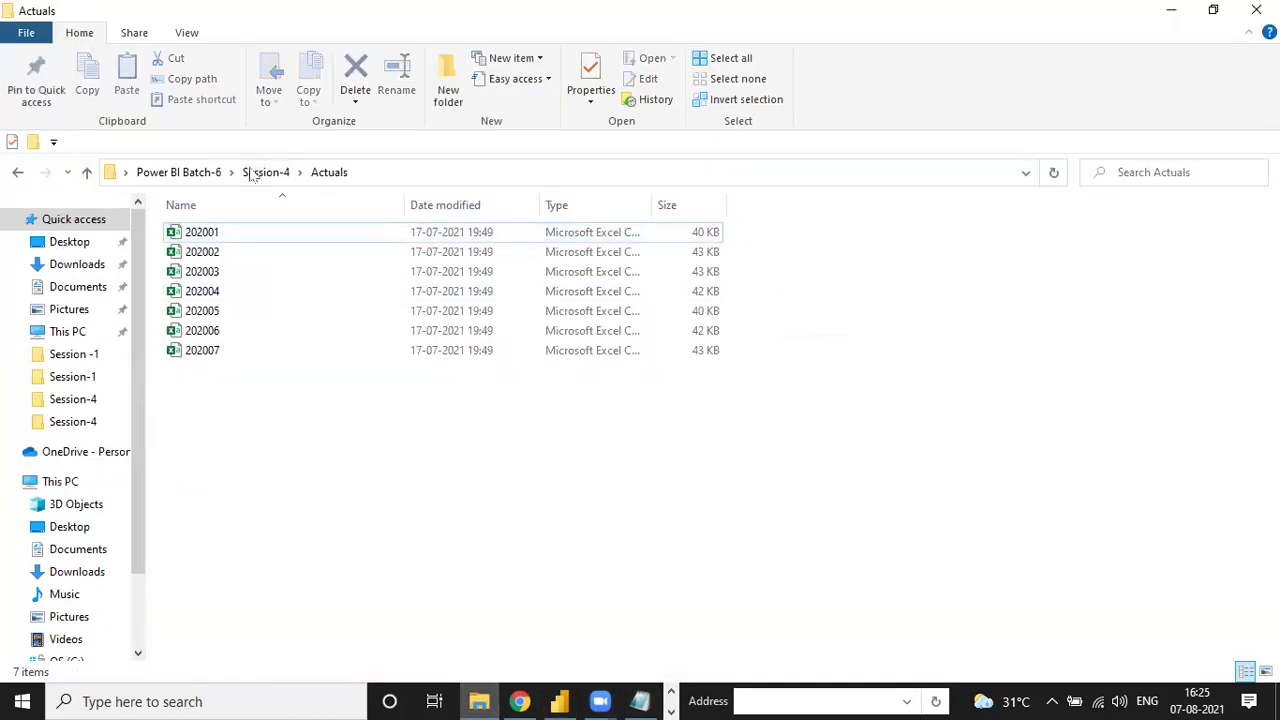
click(192, 172)
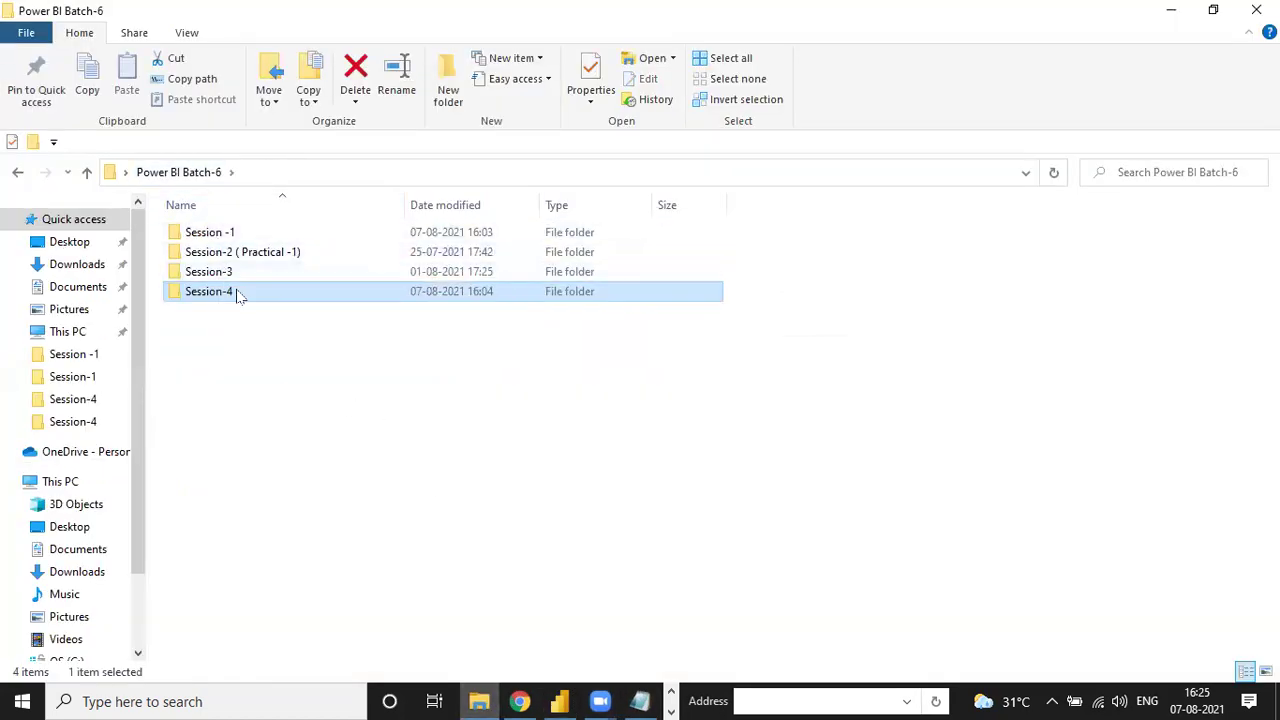
double_click(237, 293)
click(235, 294)
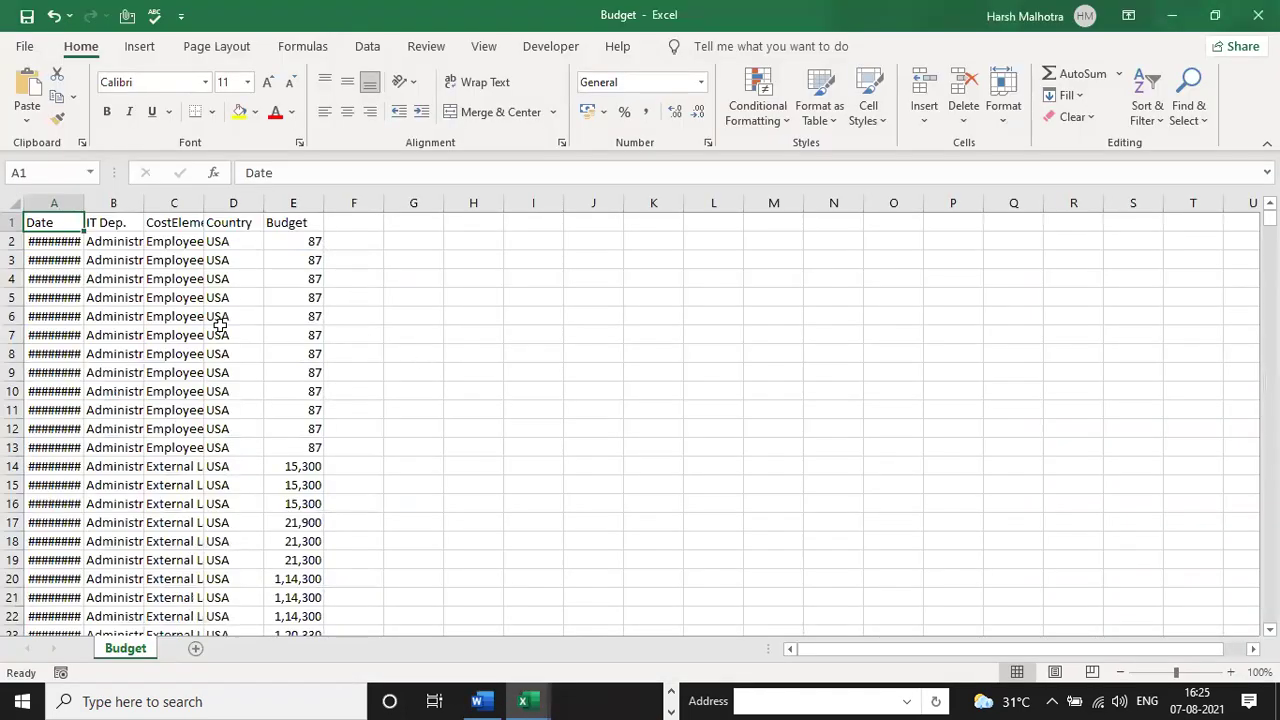
- Autofit the widths of all columns on the Budget sheet
click(220, 330)
key(Home)
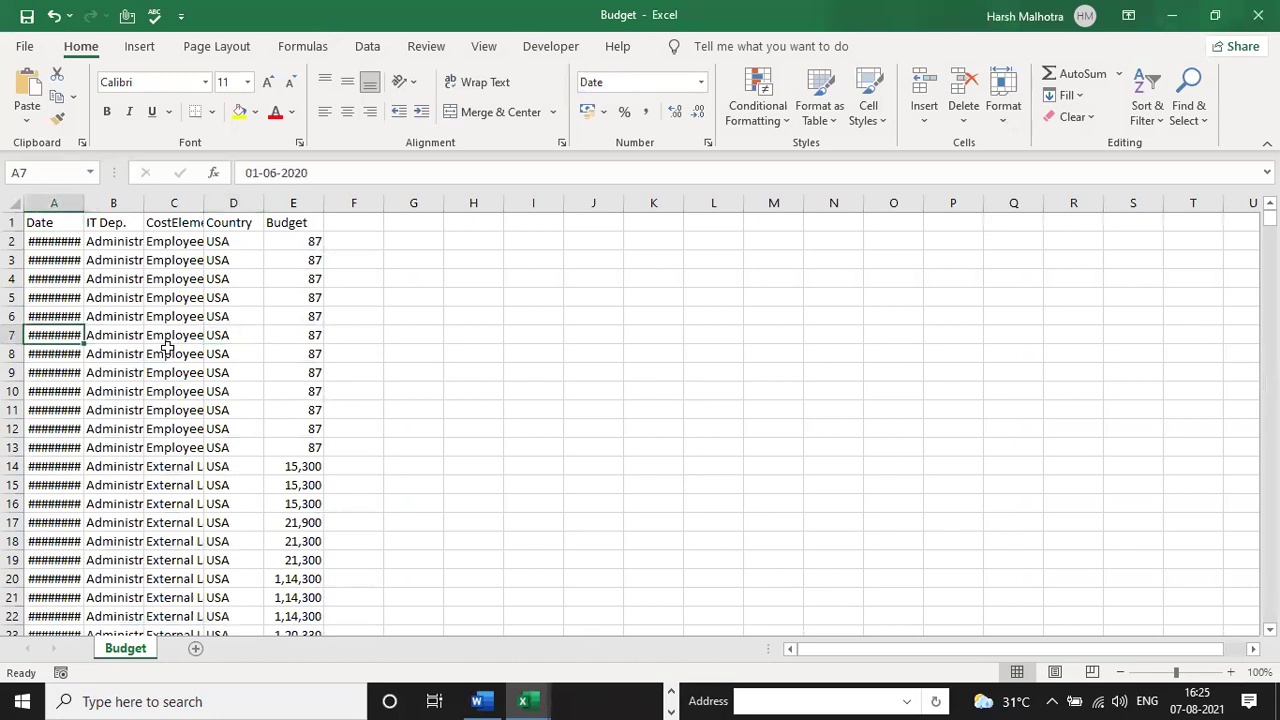
click(15, 203)
double_click(83, 194)
- Copy the complete Budget data range with its headers and paste it into a new blank workbook
click(97, 240)
key(Up)
key(Left)
key(ctrl+shift+Right)
key(ctrl+shift+Down)
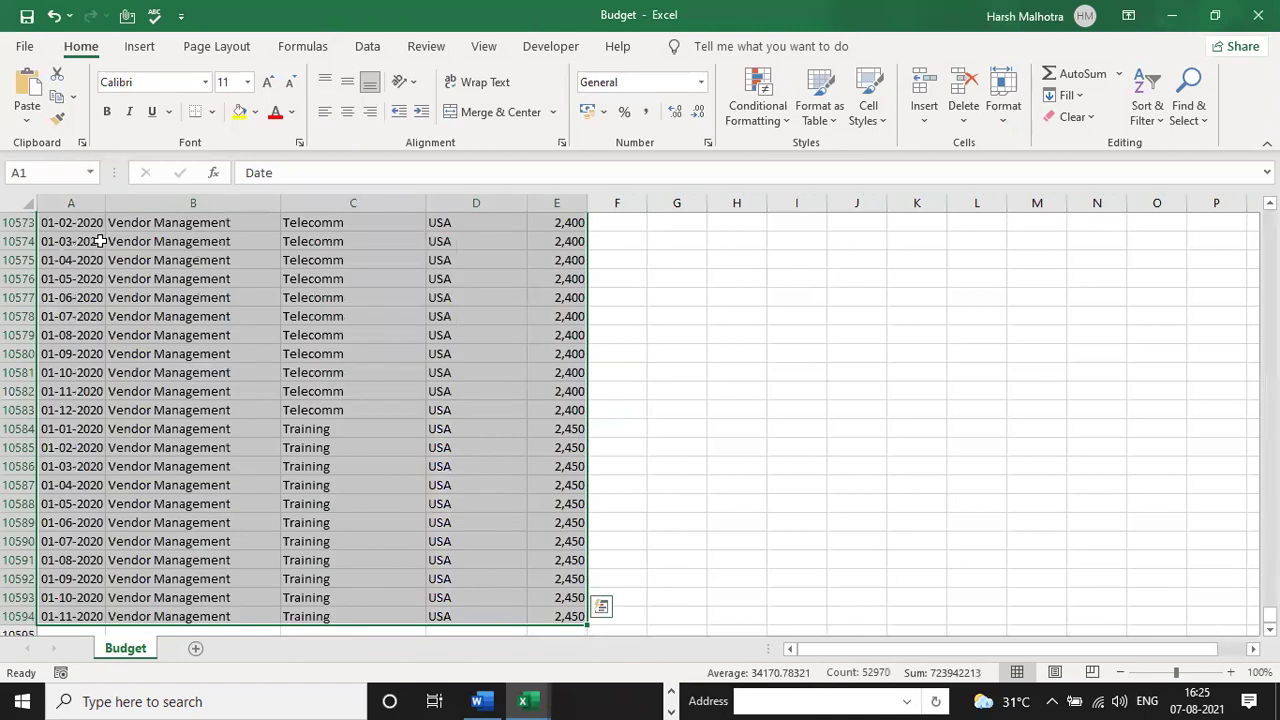
key(ctrl+c)
key(ctrl+n)
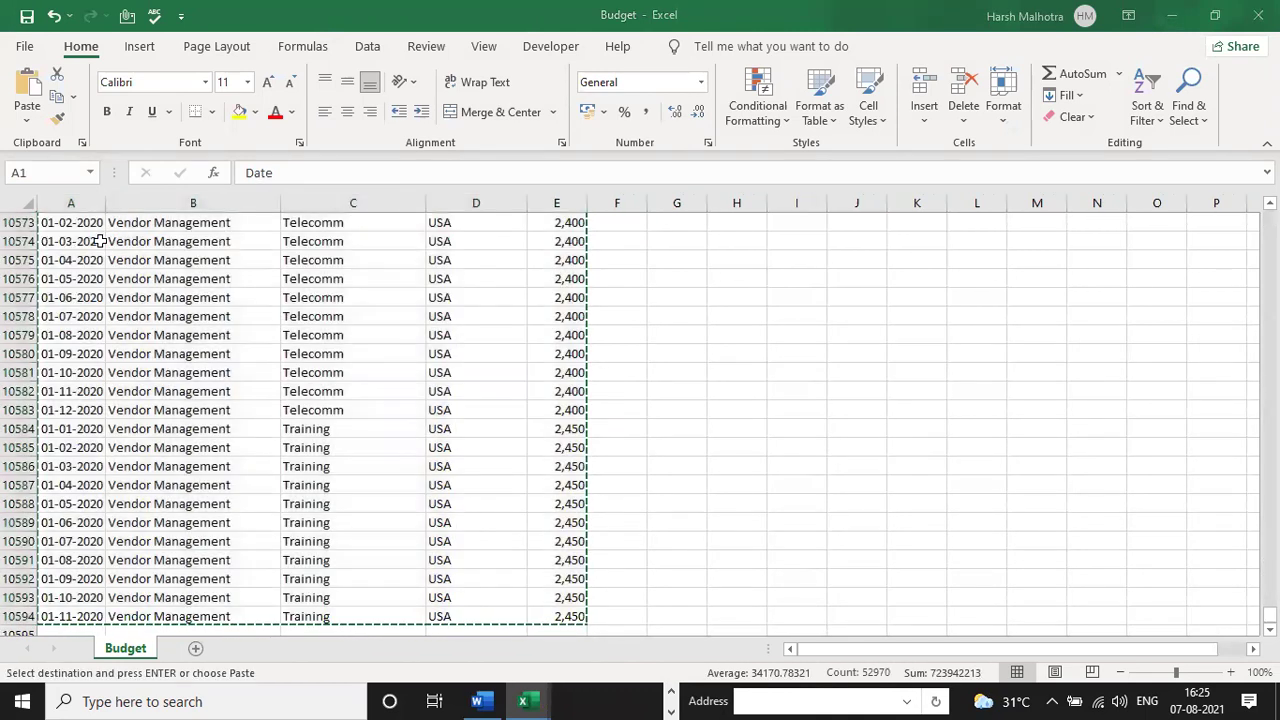
key(ctrl+v)
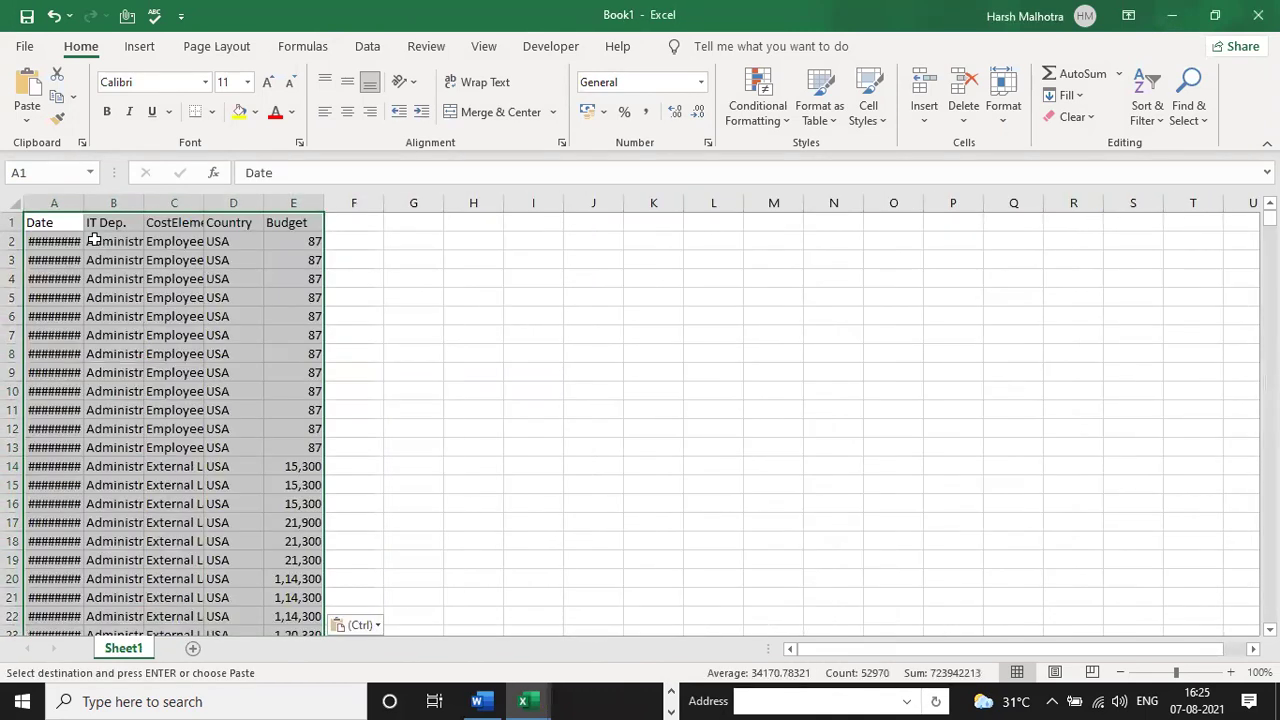
- Autofit all columns of the pasted budget data in the new workbook and go back to cell A1
click(10, 205)
double_click(84, 203)
key(ctrl+Home)
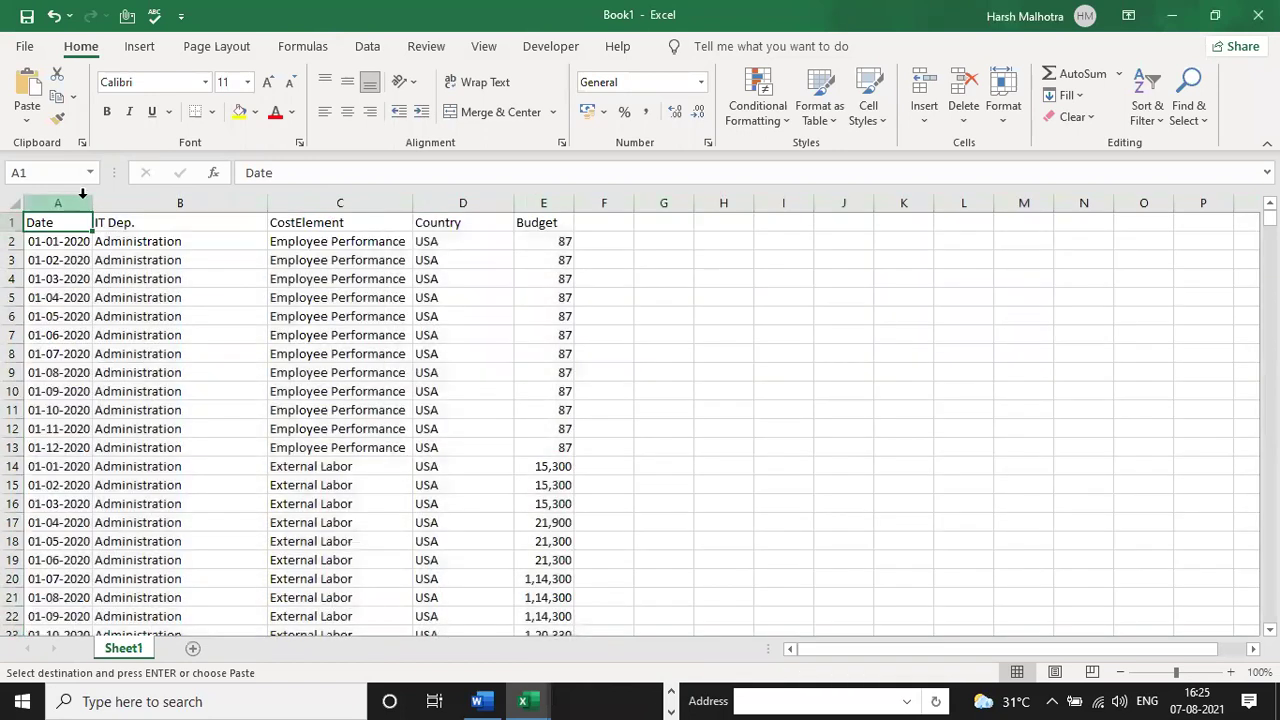
- Create a PivotTable from the full budget data on a new sheet, with Country in Rows and Sum of Budget in Values
key(ctrl+shift+Right)
key(ctrl+shift+Down)
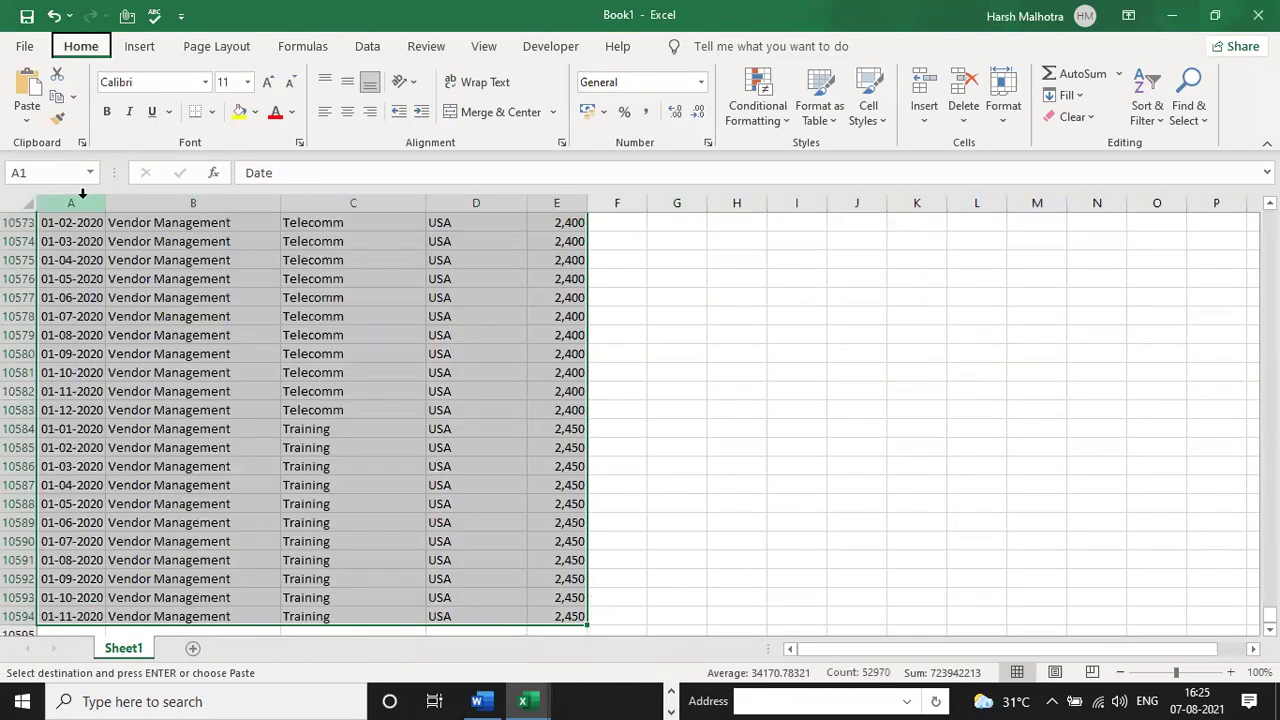
key(alt+n)
key(v)
key(Return)
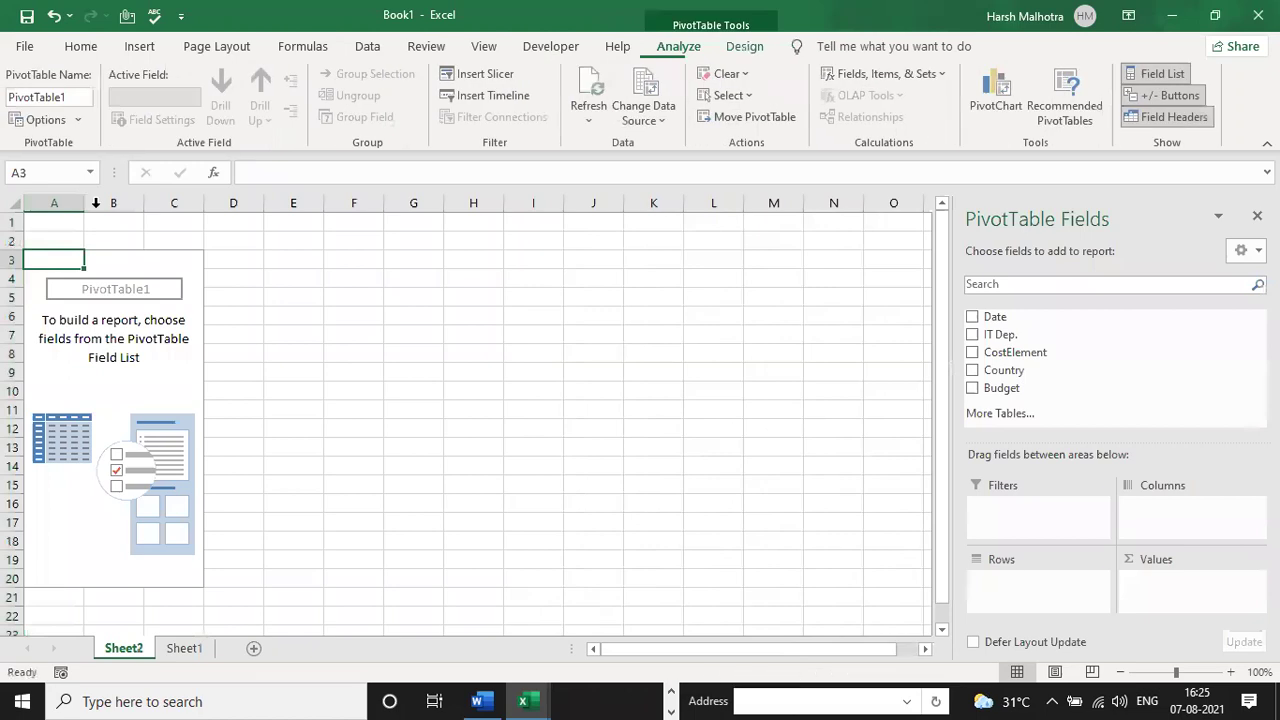
drag(1004, 370, 1038, 592)
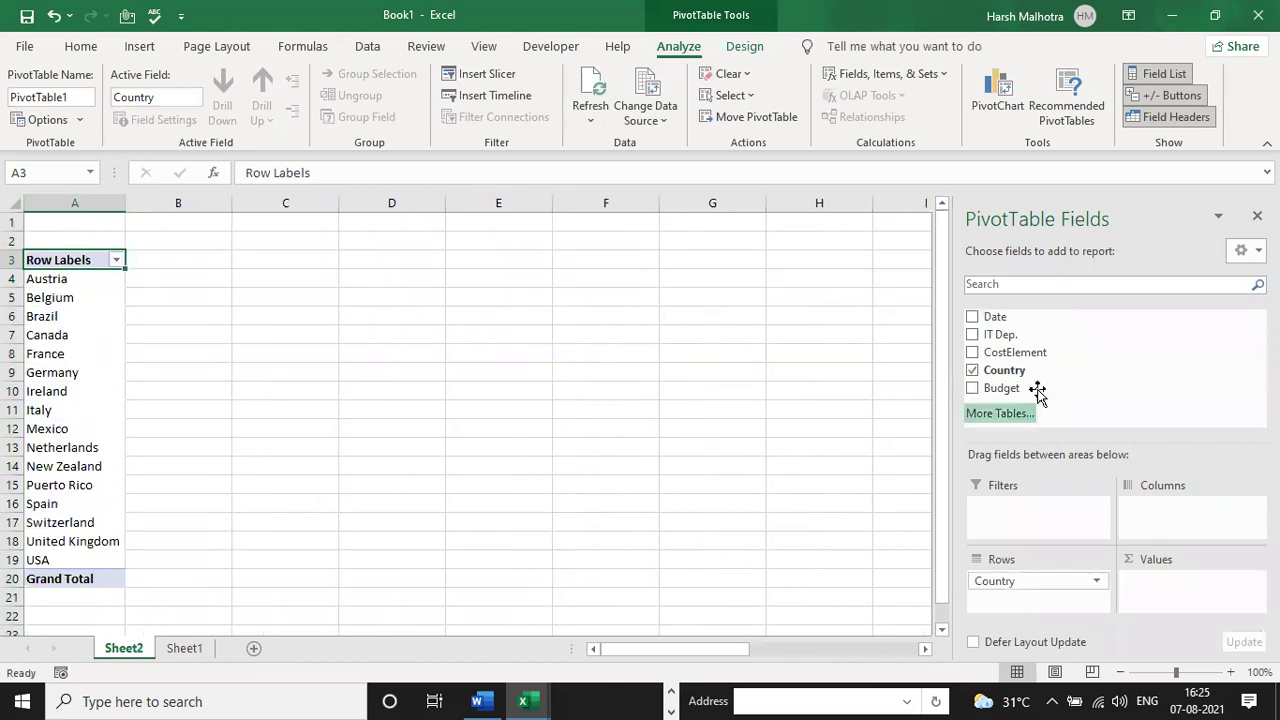
drag(990, 388, 1177, 607)
- Examine the country rows and their budget sums in the PivotTable, comparing briefly with the Power BI model diagram
click(77, 280)
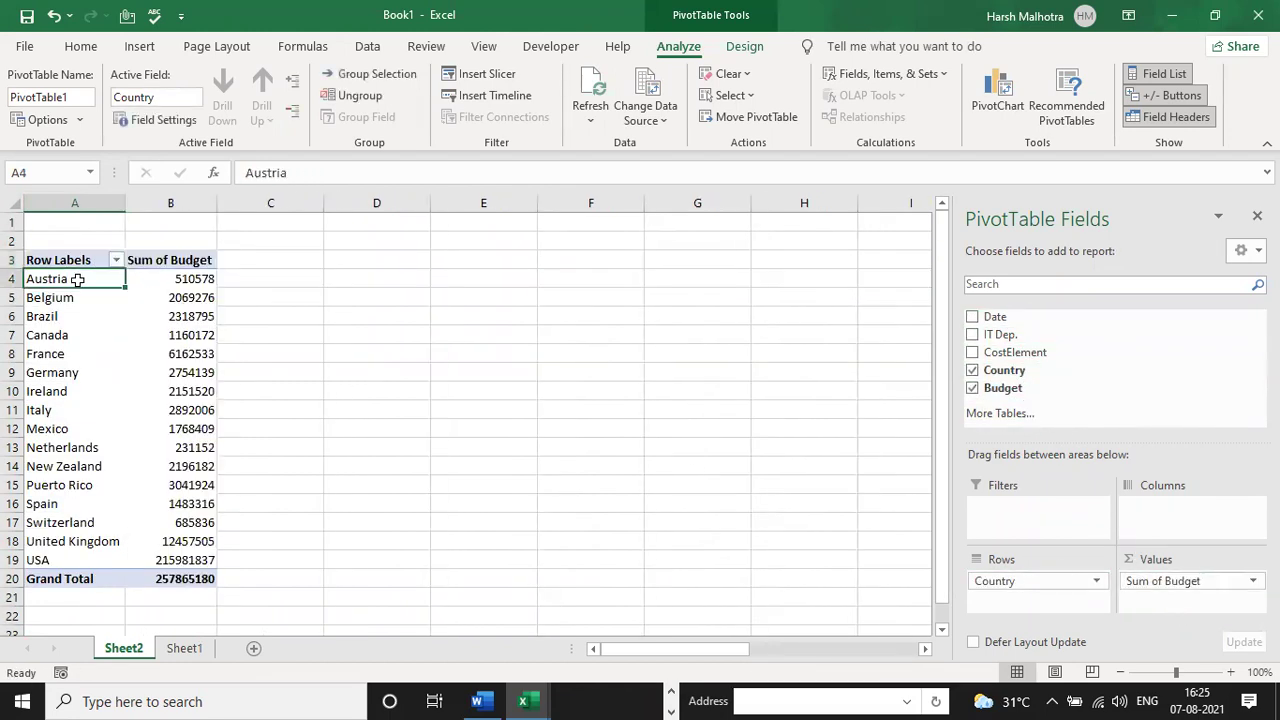
key(ctrl+shift+Down)
drag(170, 316, 170, 447)
click(270, 335)
click(74, 279)
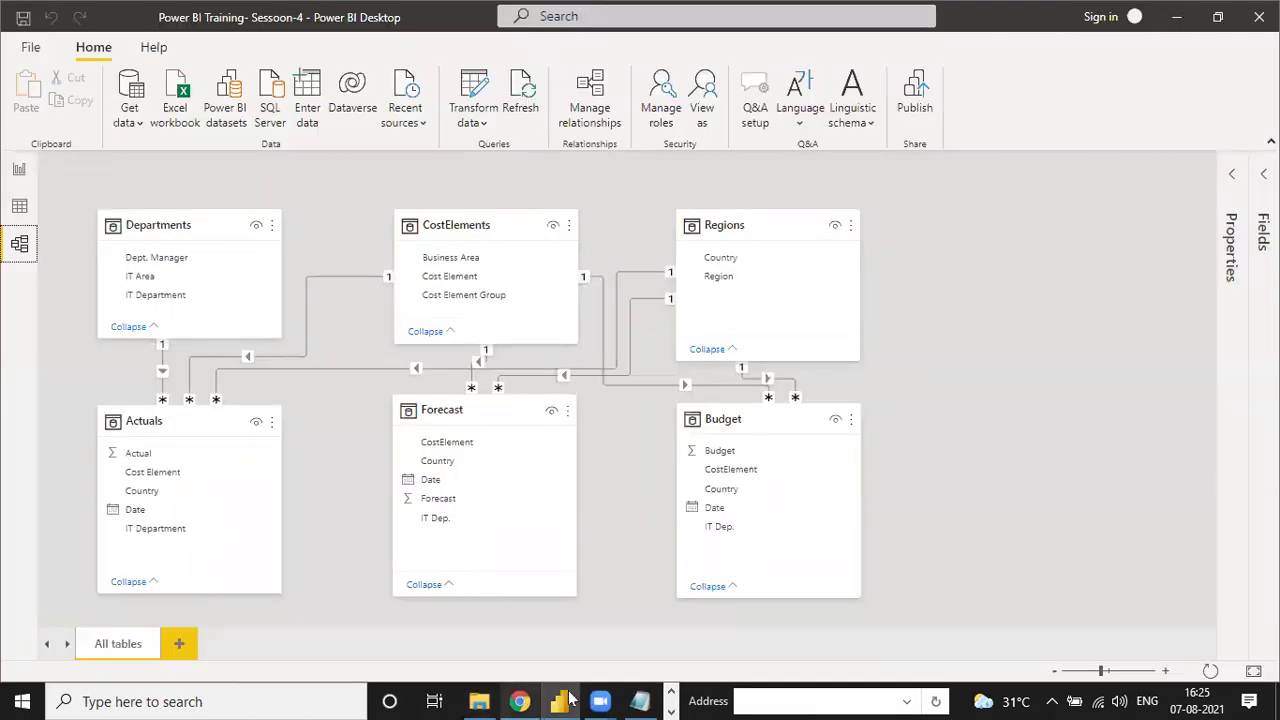
click(669, 696)
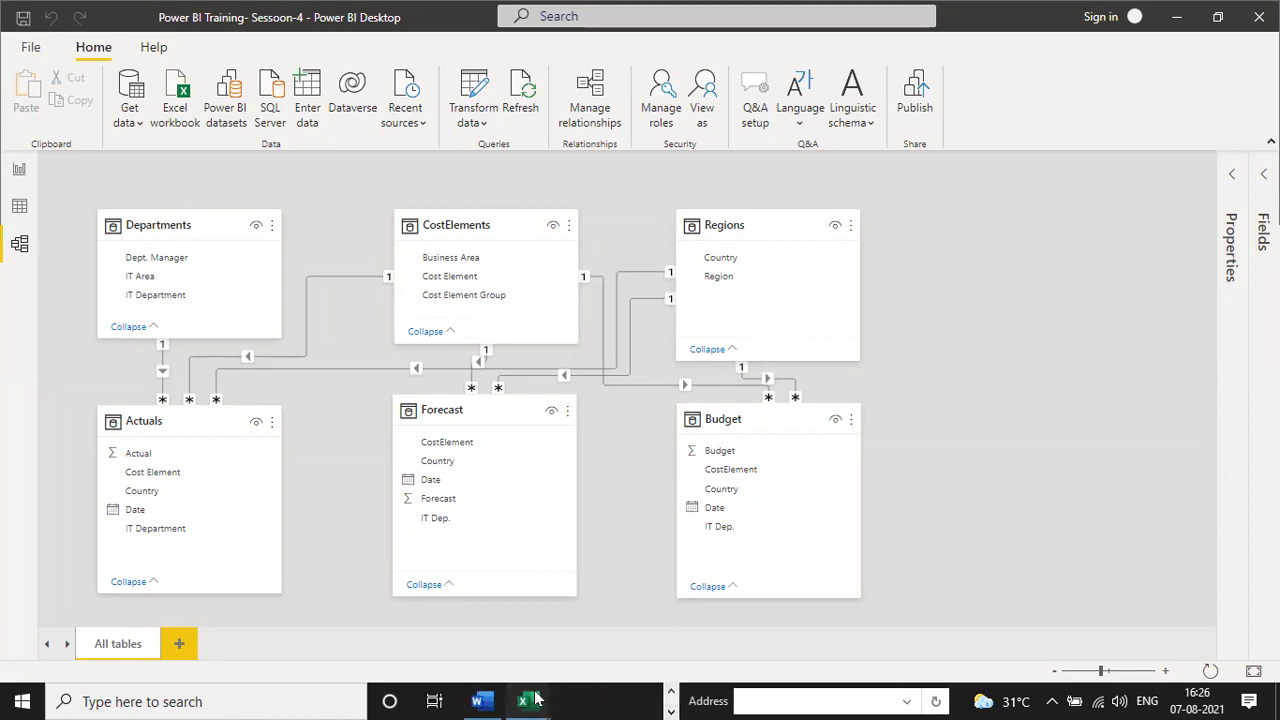
mouse_move(523, 701)
click(700, 620)
click(109, 318)
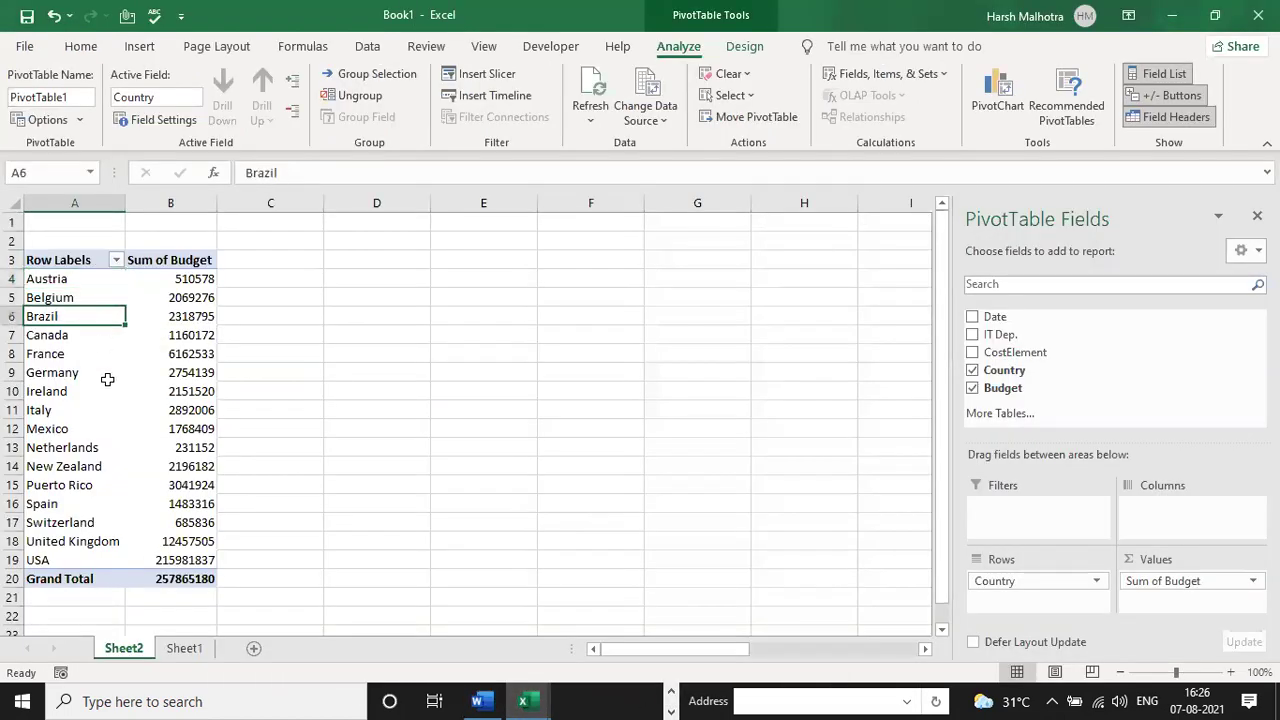
click(60, 265)
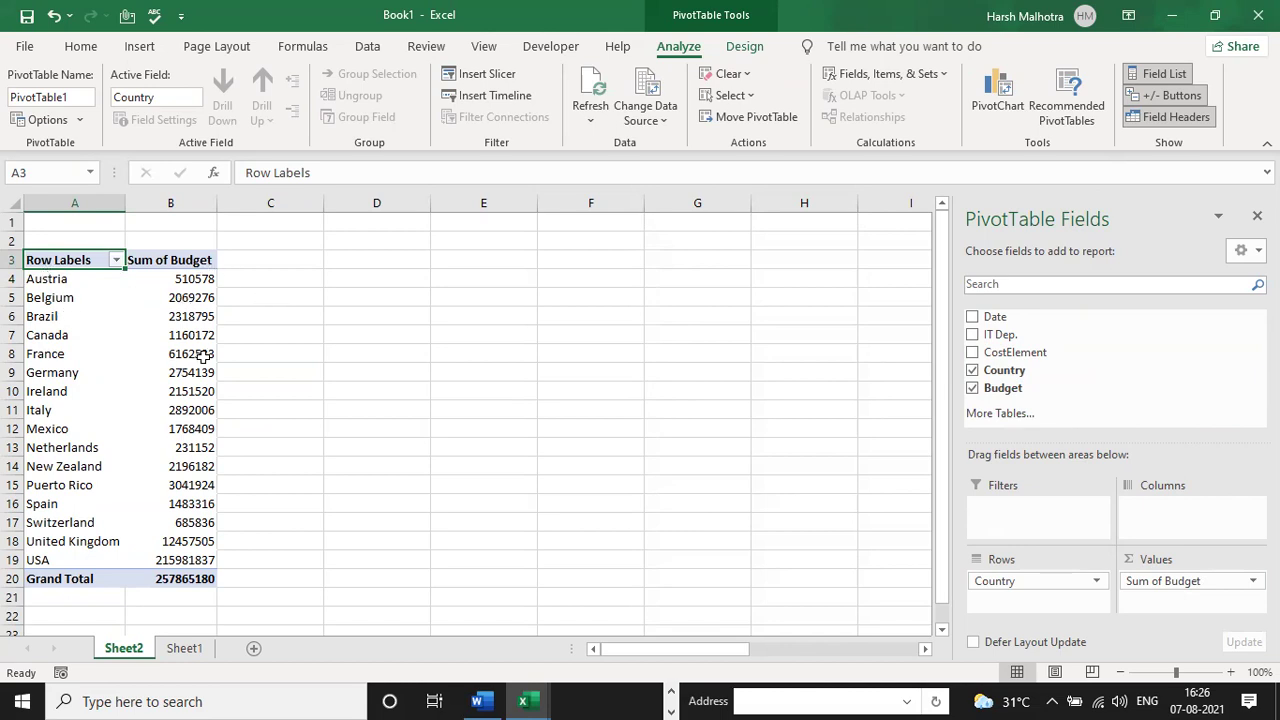
mouse_move(167, 354)
click(195, 320)
click(63, 278)
click(63, 316)
drag(63, 278, 180, 580)
click(275, 447)
- Insert a 2-D stacked column PivotChart showing Sum of Budget for each country
drag(71, 277, 180, 580)
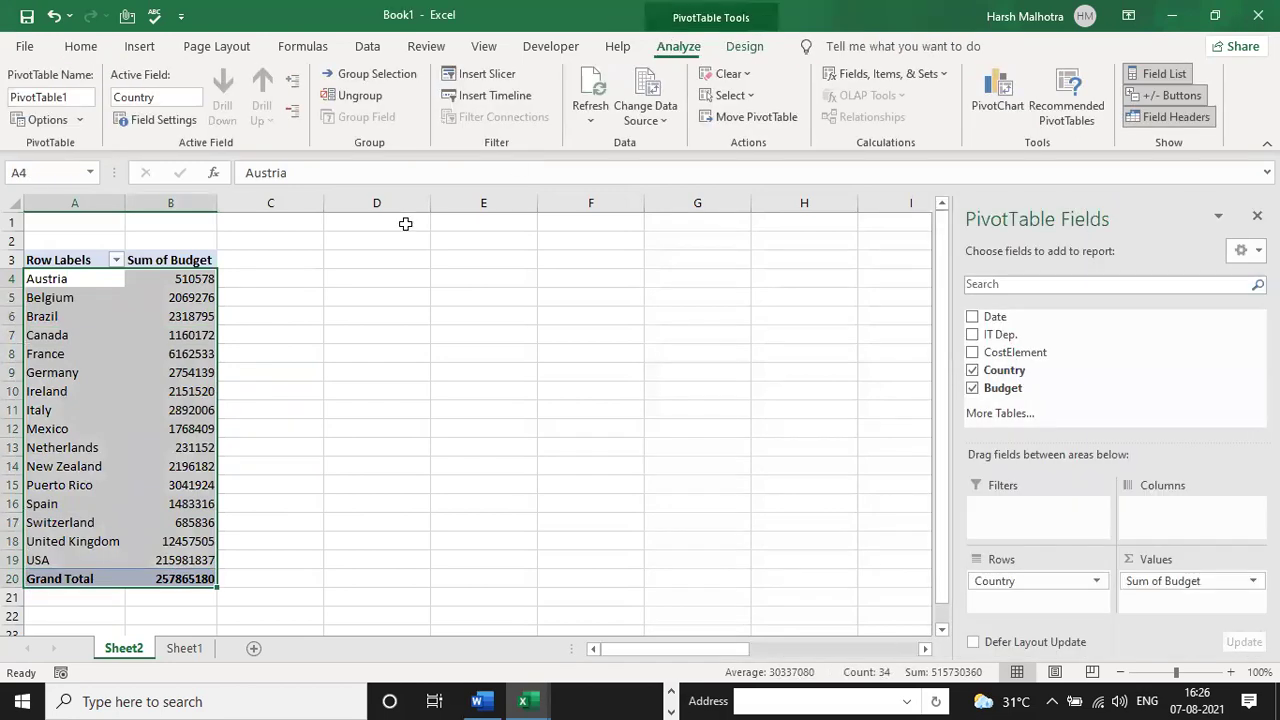
click(298, 46)
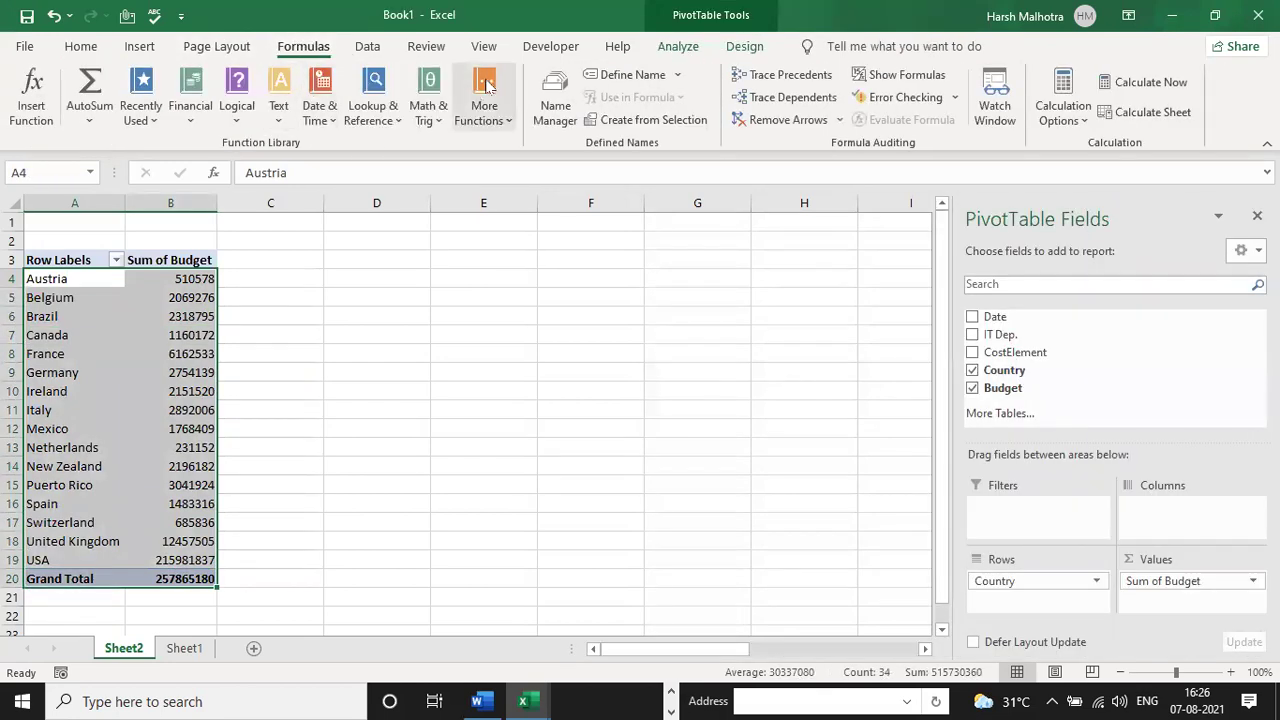
click(139, 46)
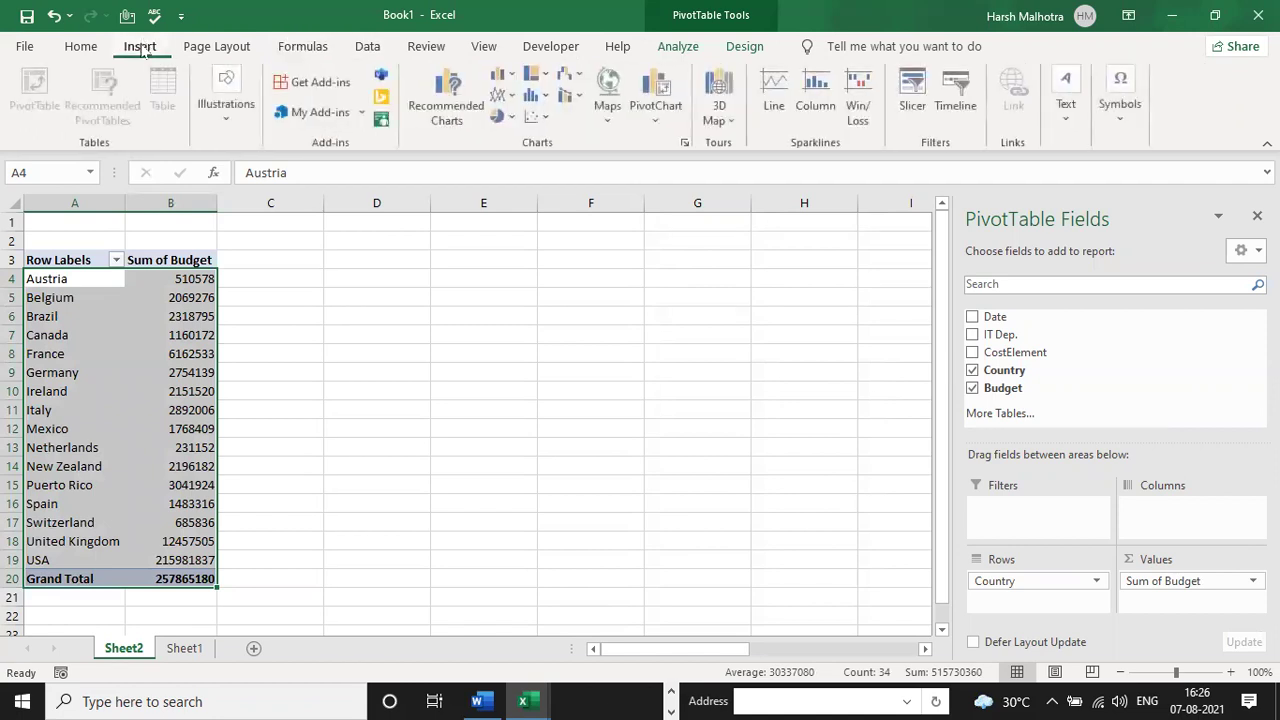
click(502, 75)
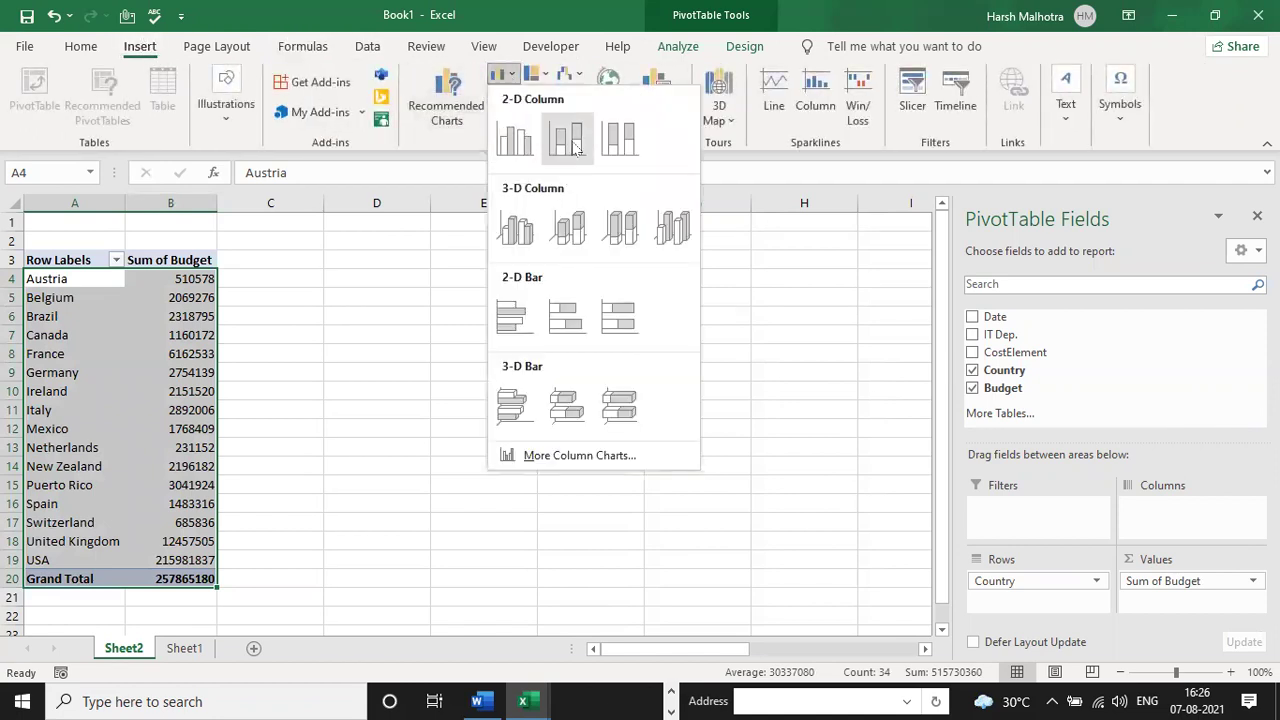
click(572, 145)
- Enlarge the PivotChart and position it just beside the PivotTable
drag(443, 345, 501, 296)
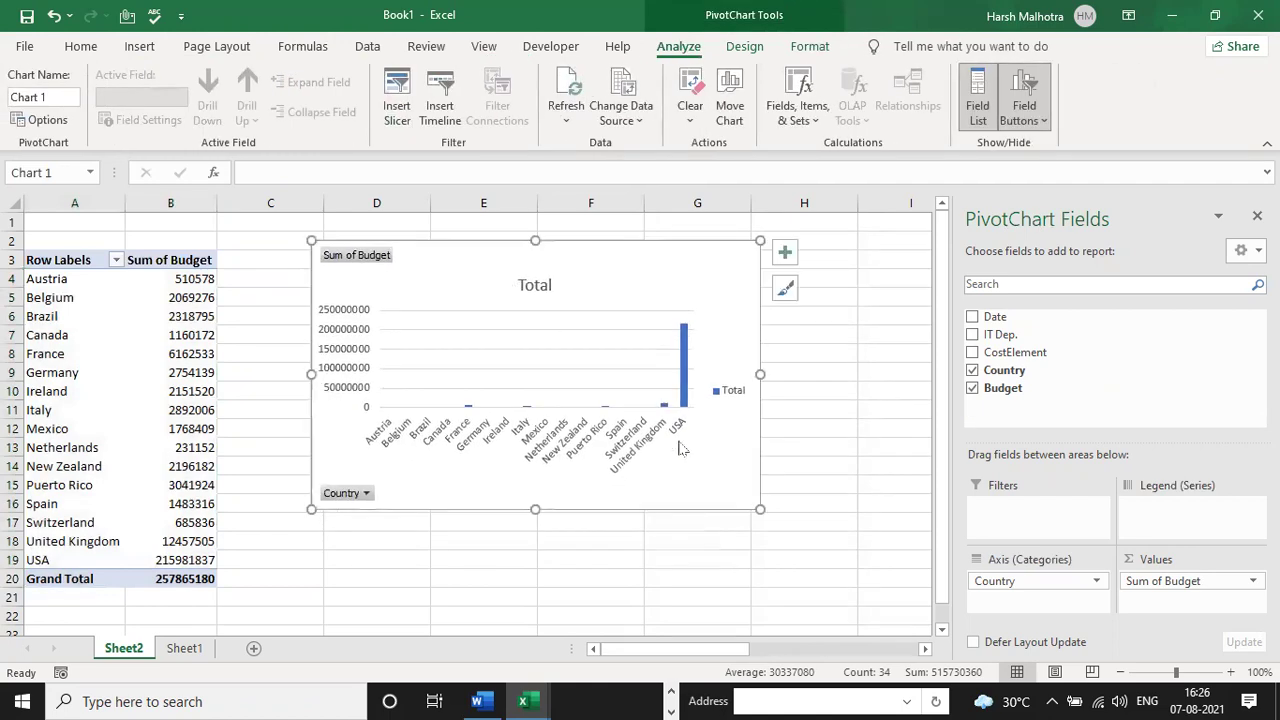
drag(759, 508, 817, 548)
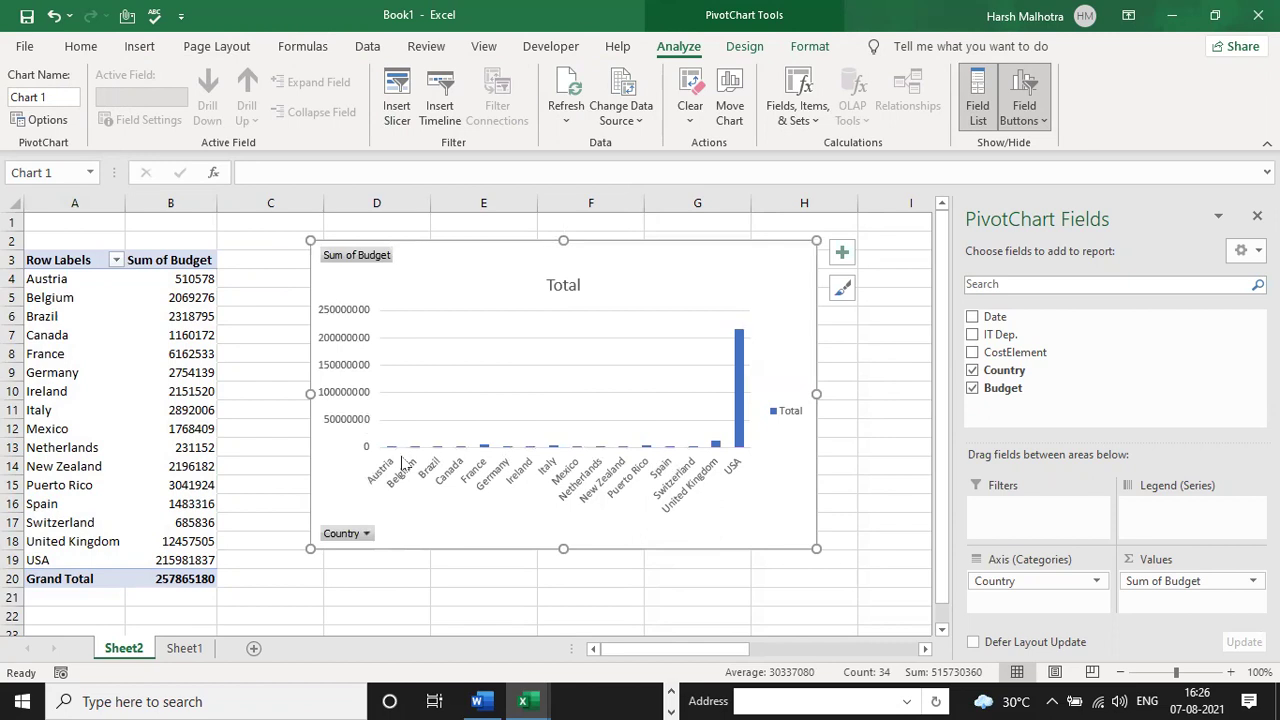
drag(428, 285, 402, 287)
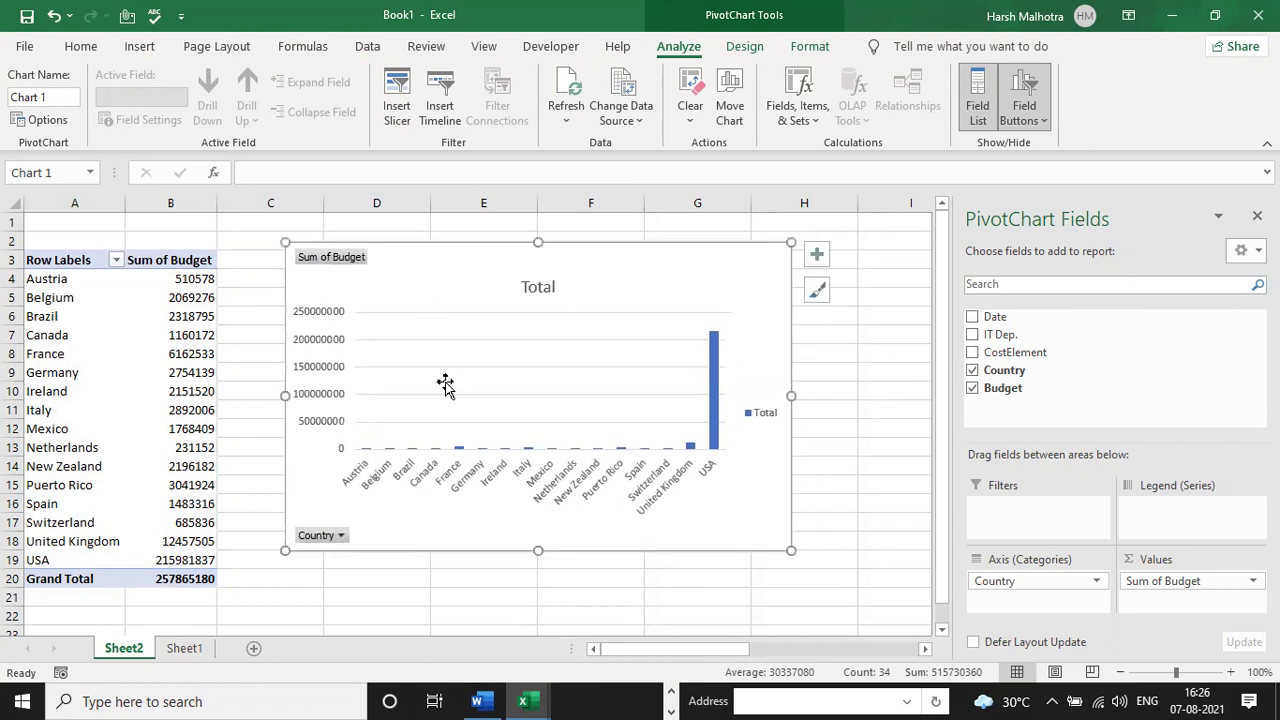
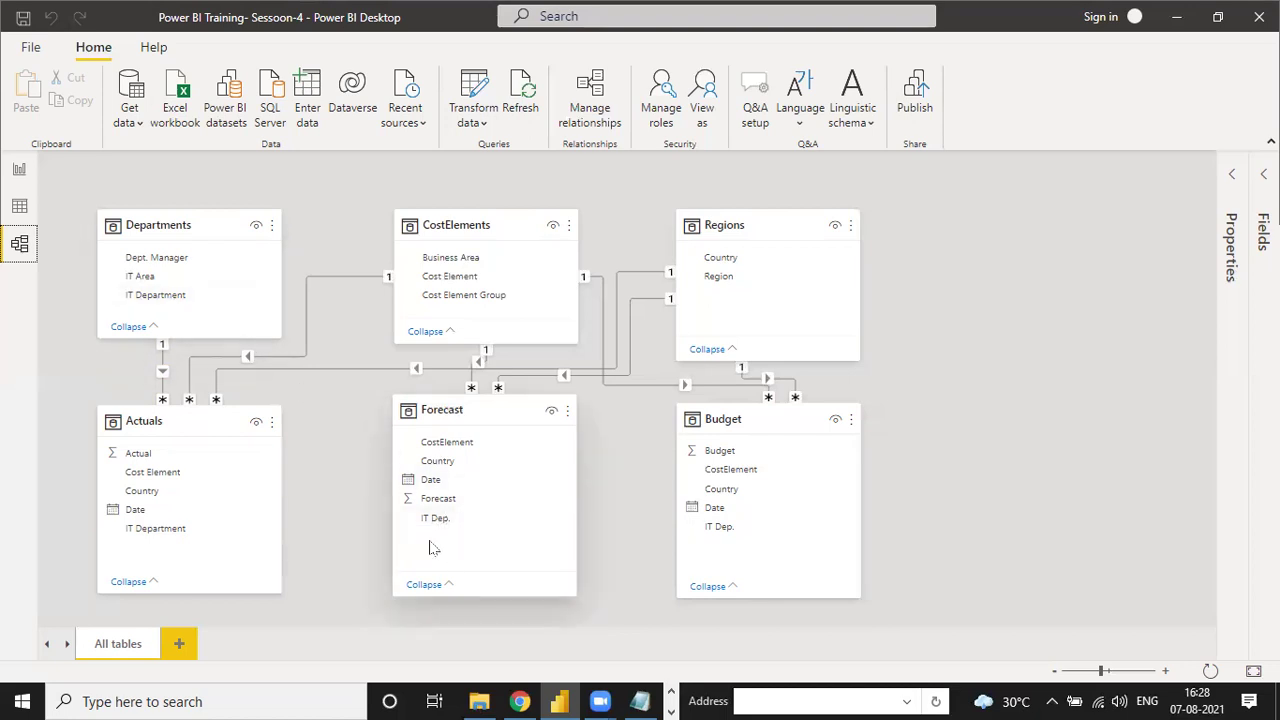
- In the Power BI Desktop model, relate IT Department in Departments to IT Dep. in both Forecast and Budget
drag(176, 300, 447, 522)
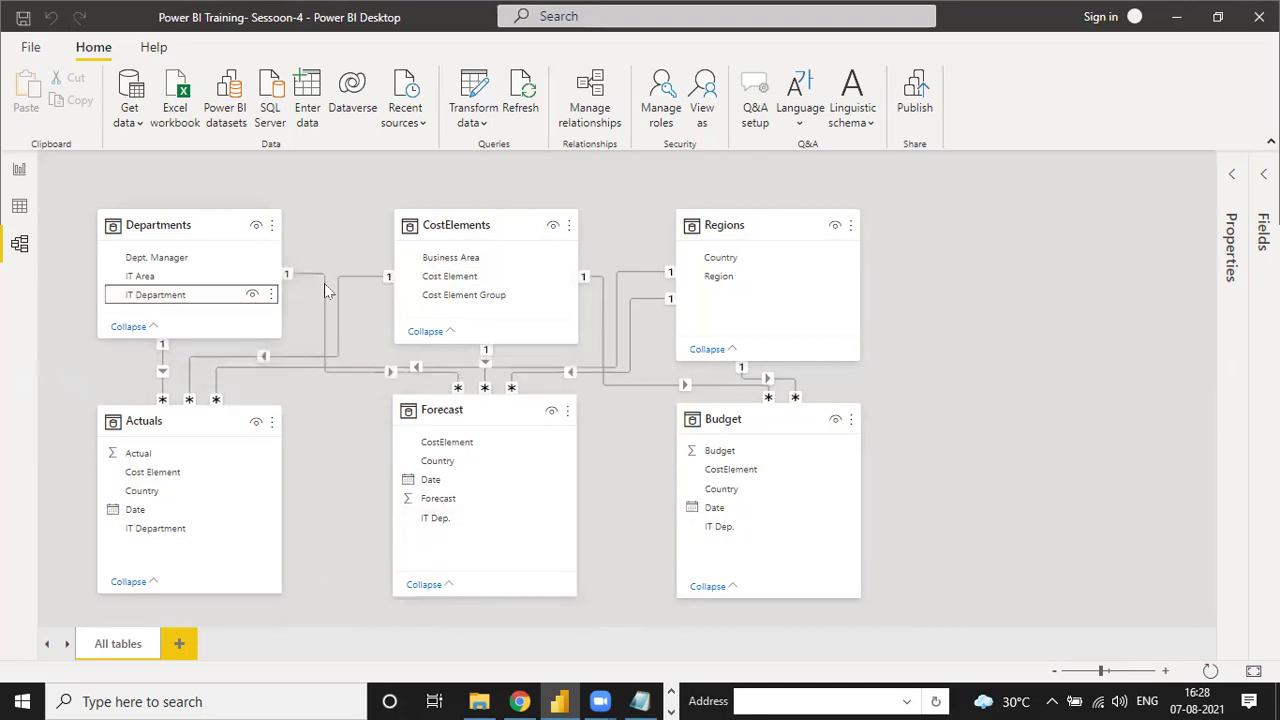
drag(248, 299, 790, 524)
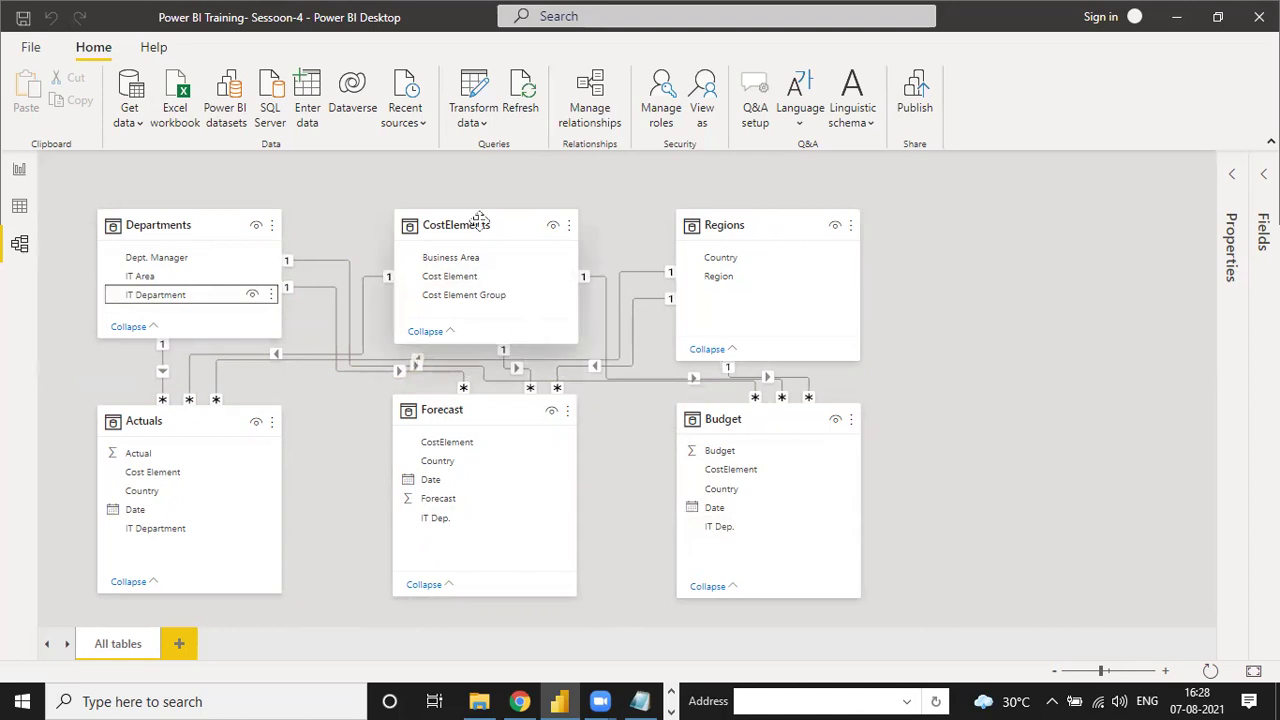
- Spread the CostElements, Regions, Budget, Forecast and Actuals tables farther apart in the model diagram
drag(489, 208, 509, 206)
drag(803, 228, 977, 234)
drag(811, 420, 994, 452)
drag(517, 417, 636, 418)
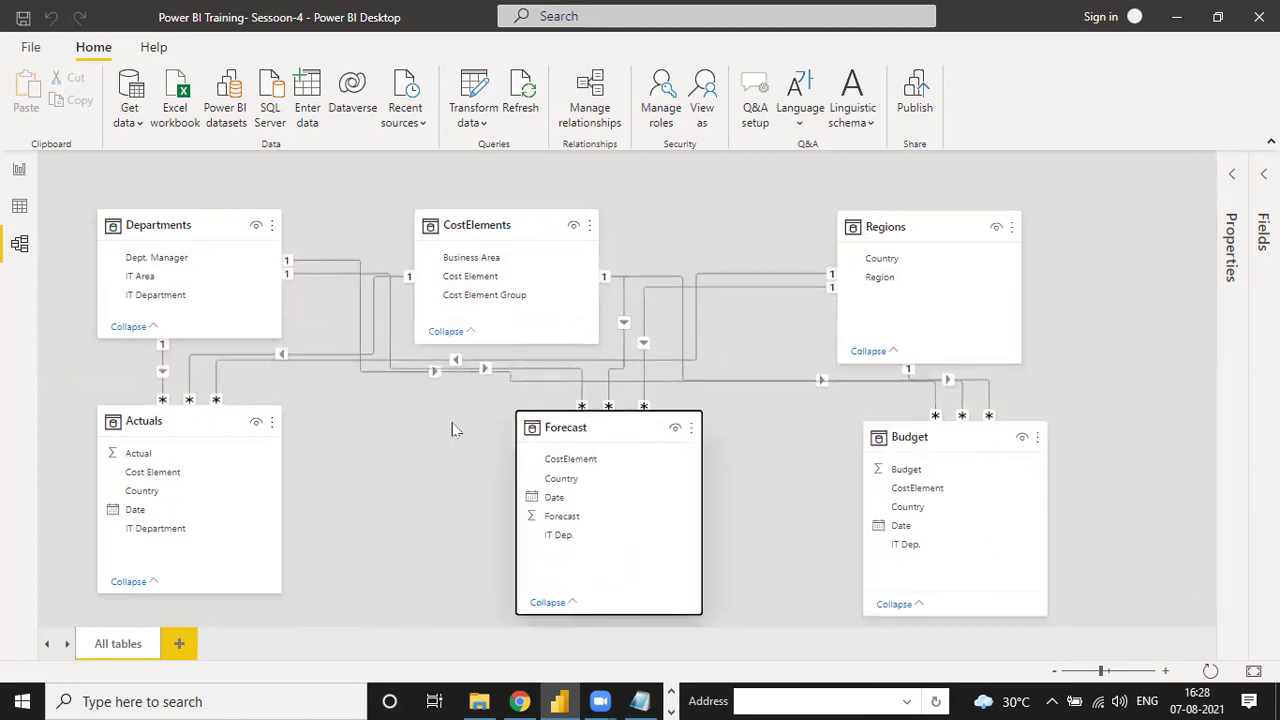
drag(234, 420, 358, 436)
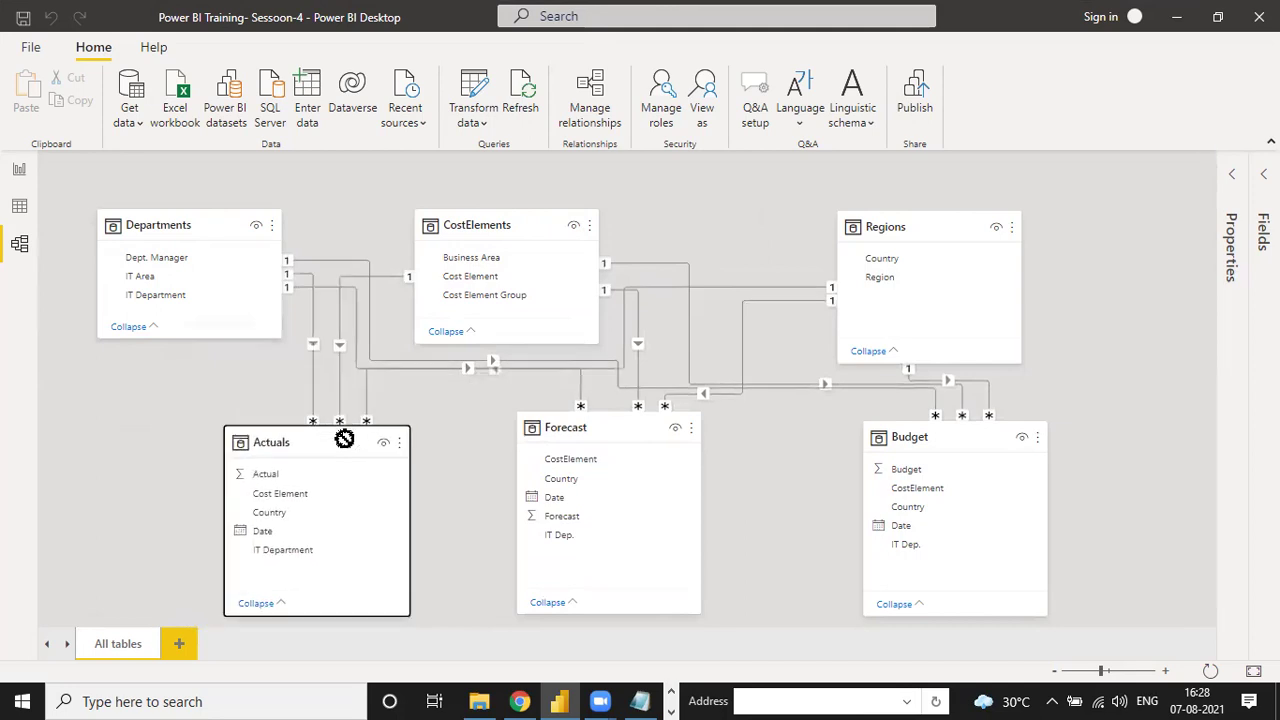
- Fine-tune the placement of the CostElements, Regions and Actuals tables so their relationship lines are easier to follow
click(214, 229)
drag(541, 197, 552, 196)
drag(888, 222, 890, 204)
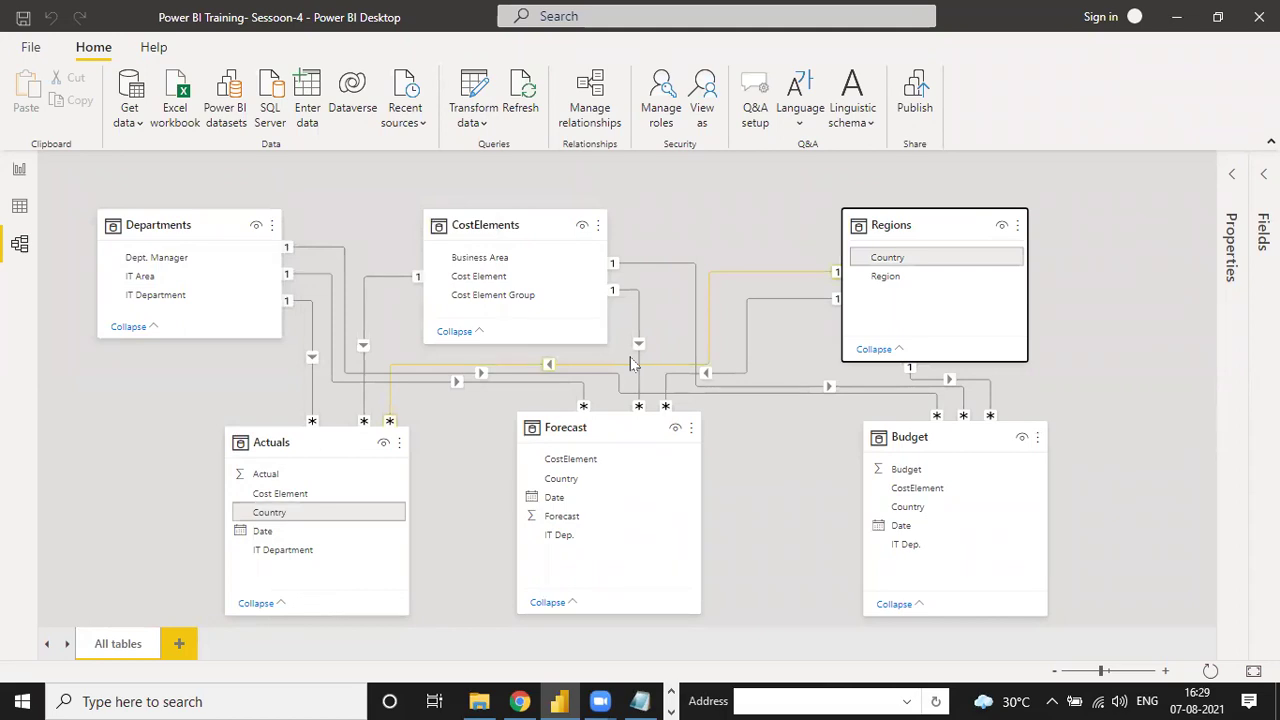
drag(531, 224, 565, 224)
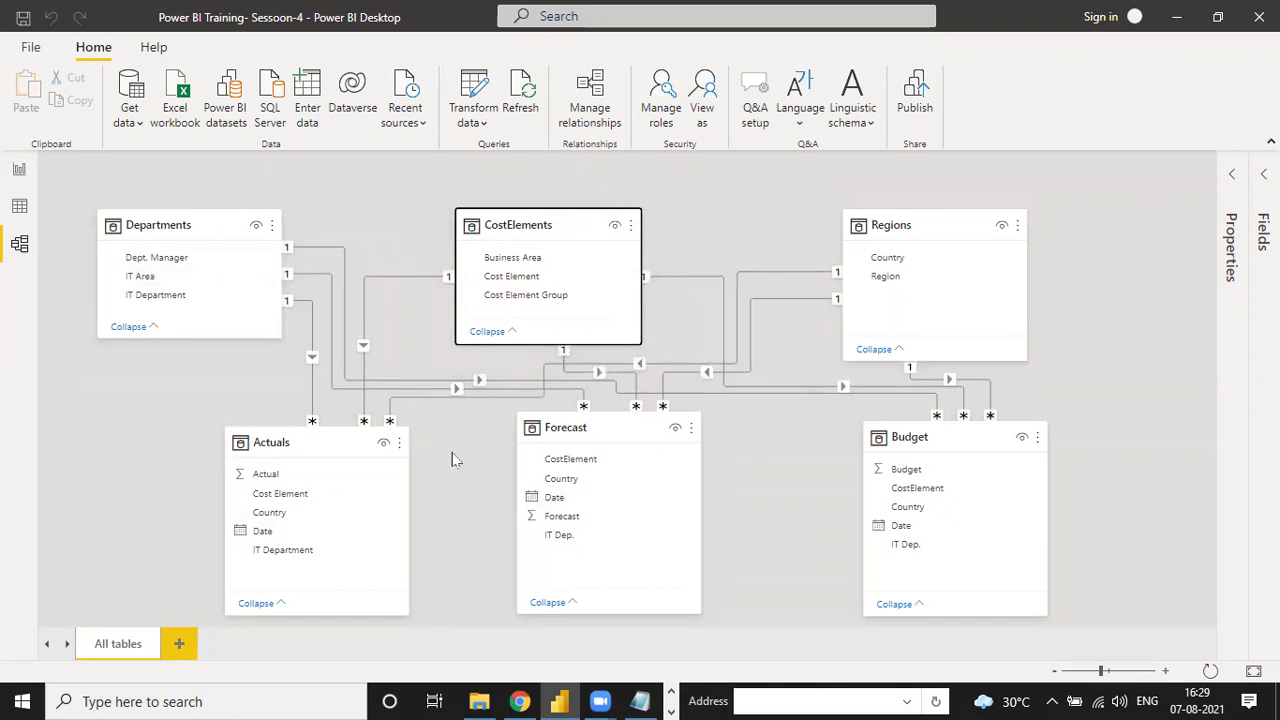
drag(329, 443, 265, 427)
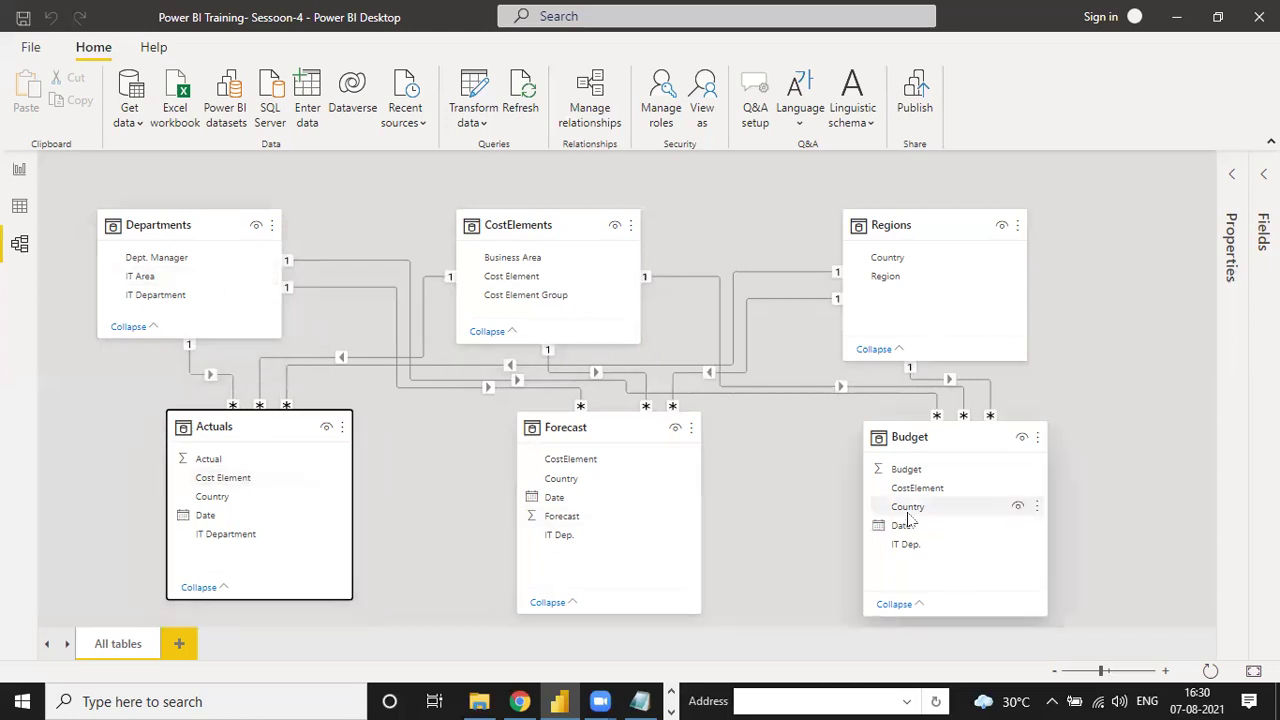
- Arrange the model compactly, with CostElements and Regions beside Departments and with Actuals, Forecast and Budget in a row beneath them
drag(563, 244, 467, 244)
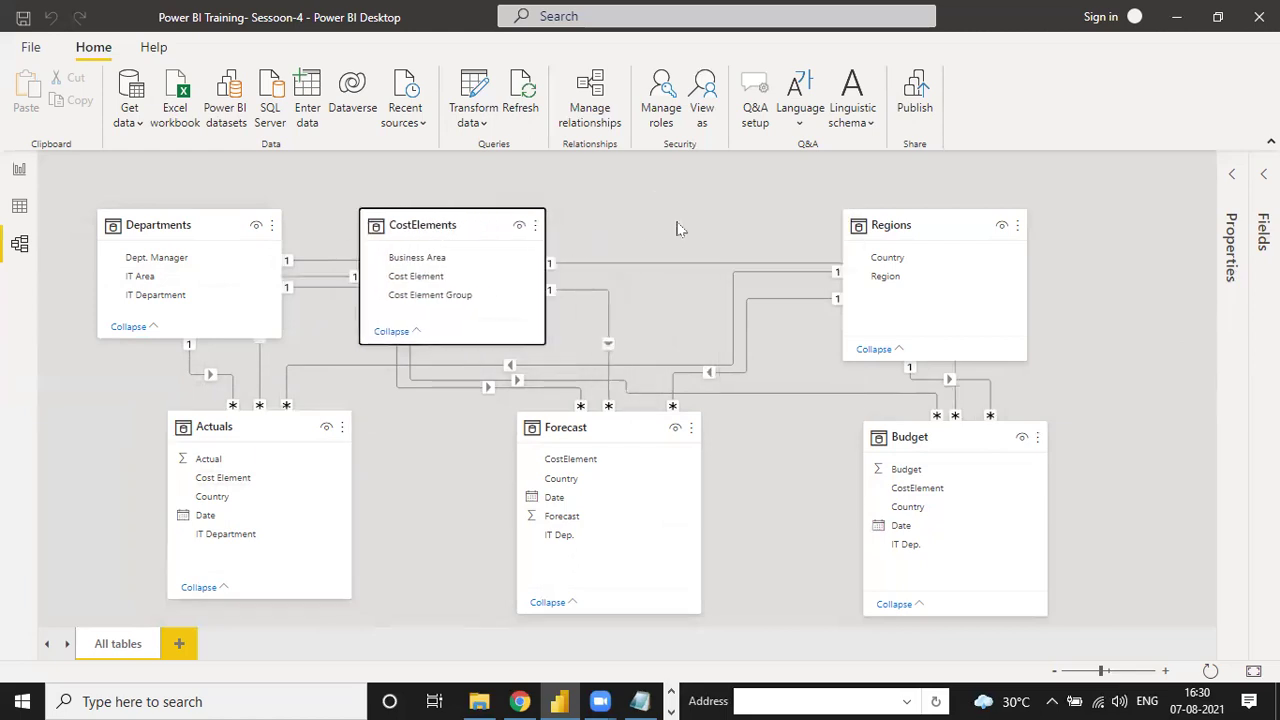
drag(906, 220, 720, 215)
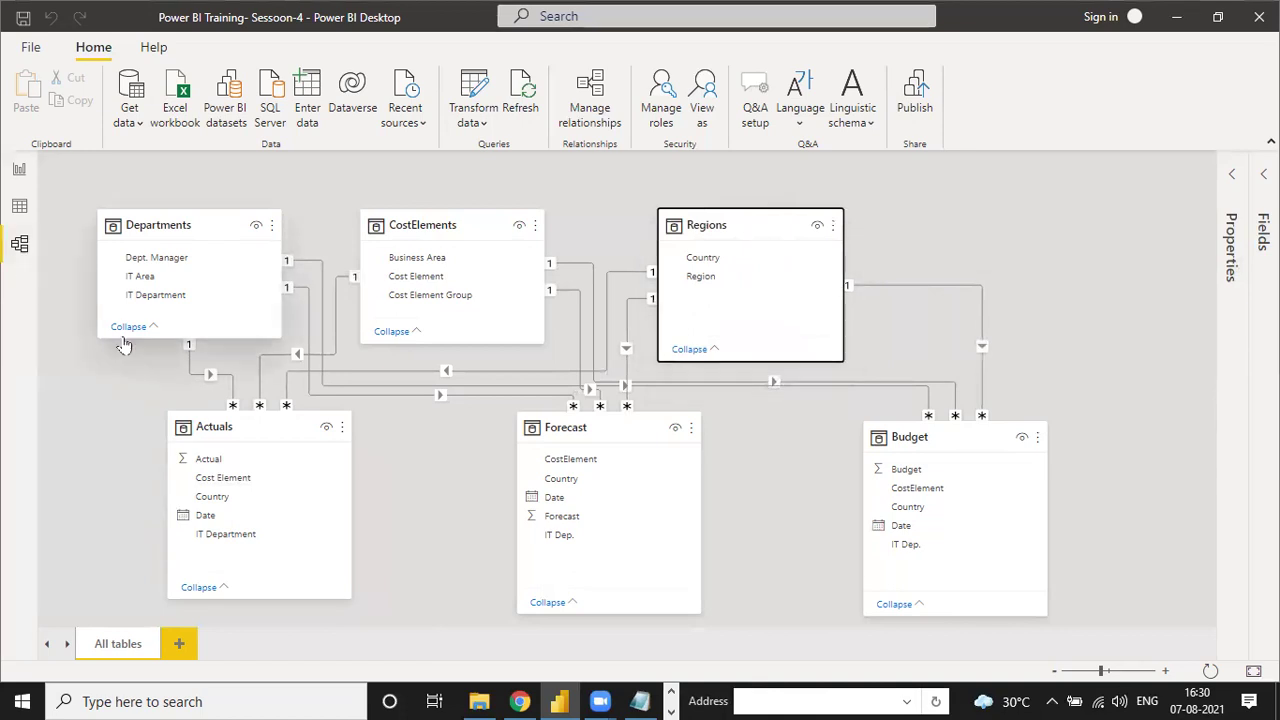
drag(249, 428, 189, 432)
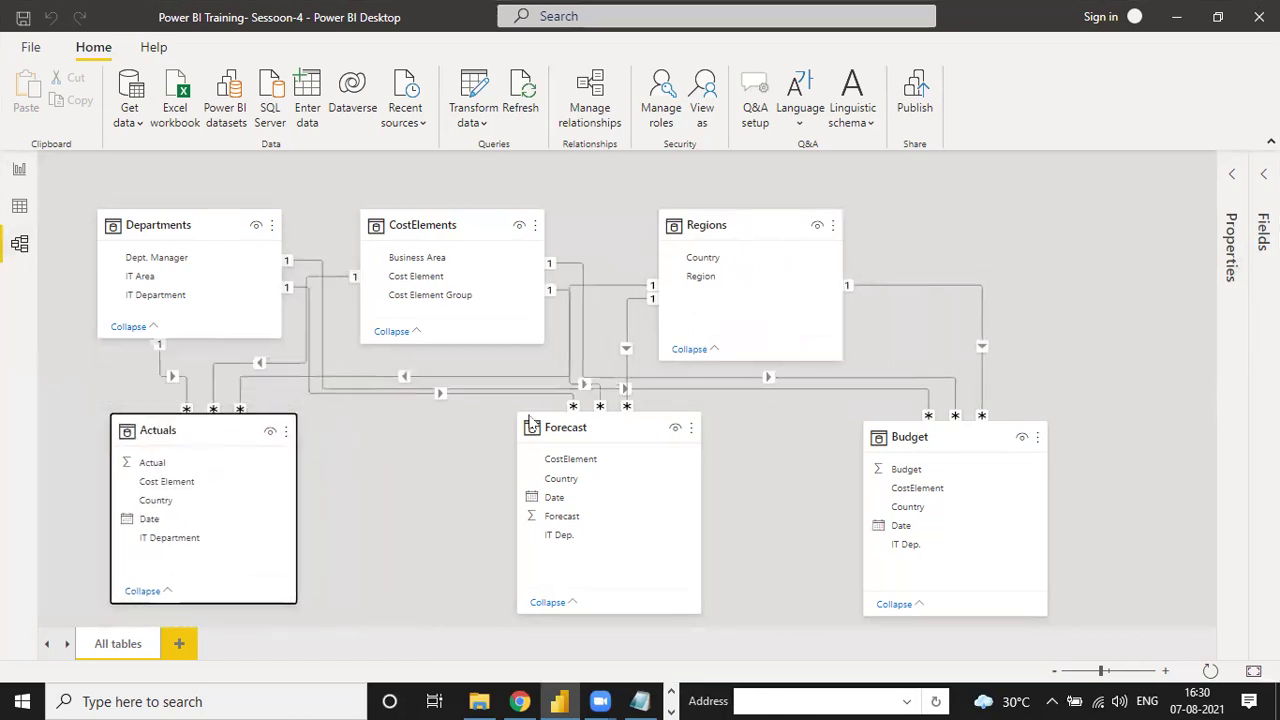
drag(542, 425, 395, 415)
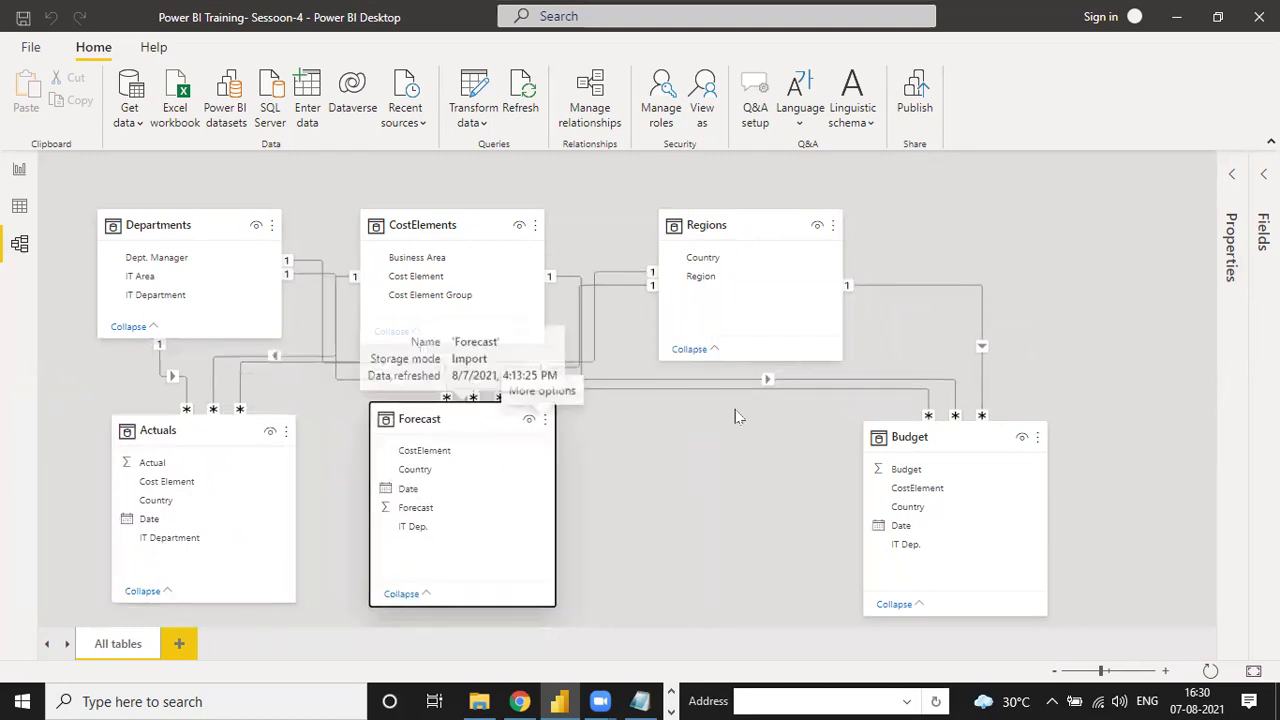
drag(894, 429, 698, 424)
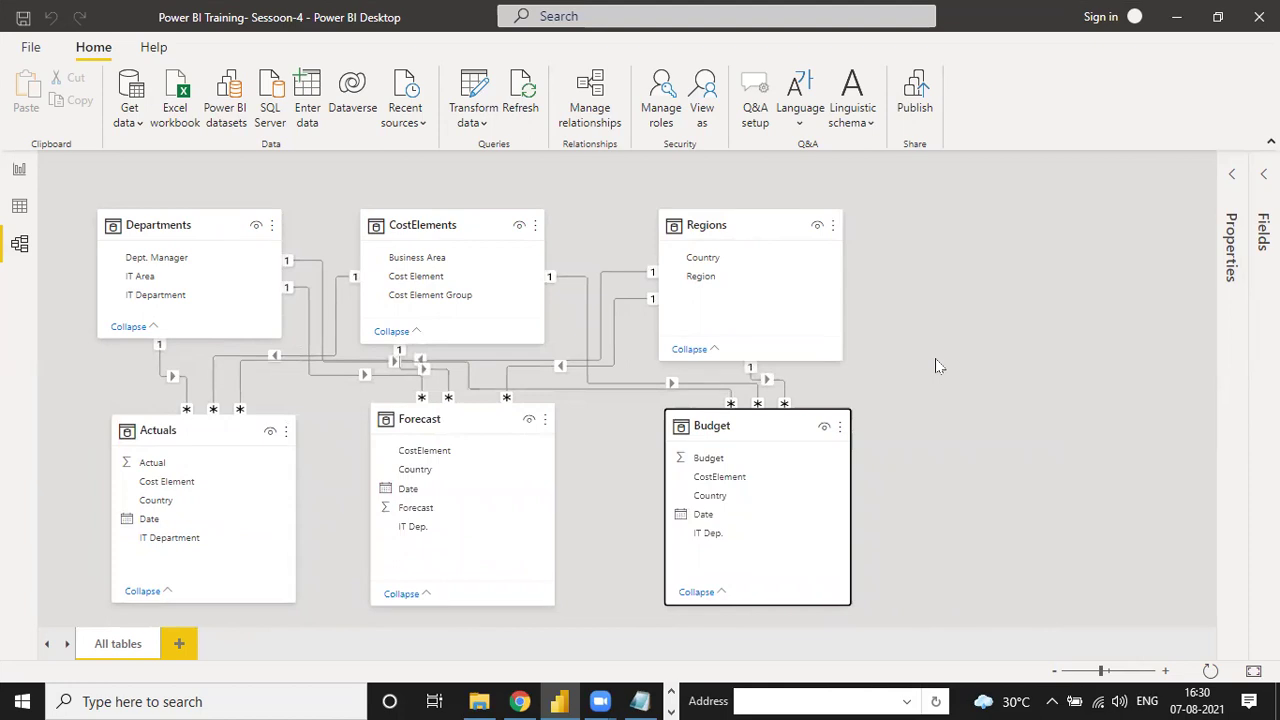
- Add a new calculated table in the data view and name it Calendar in its formula
click(19, 207)
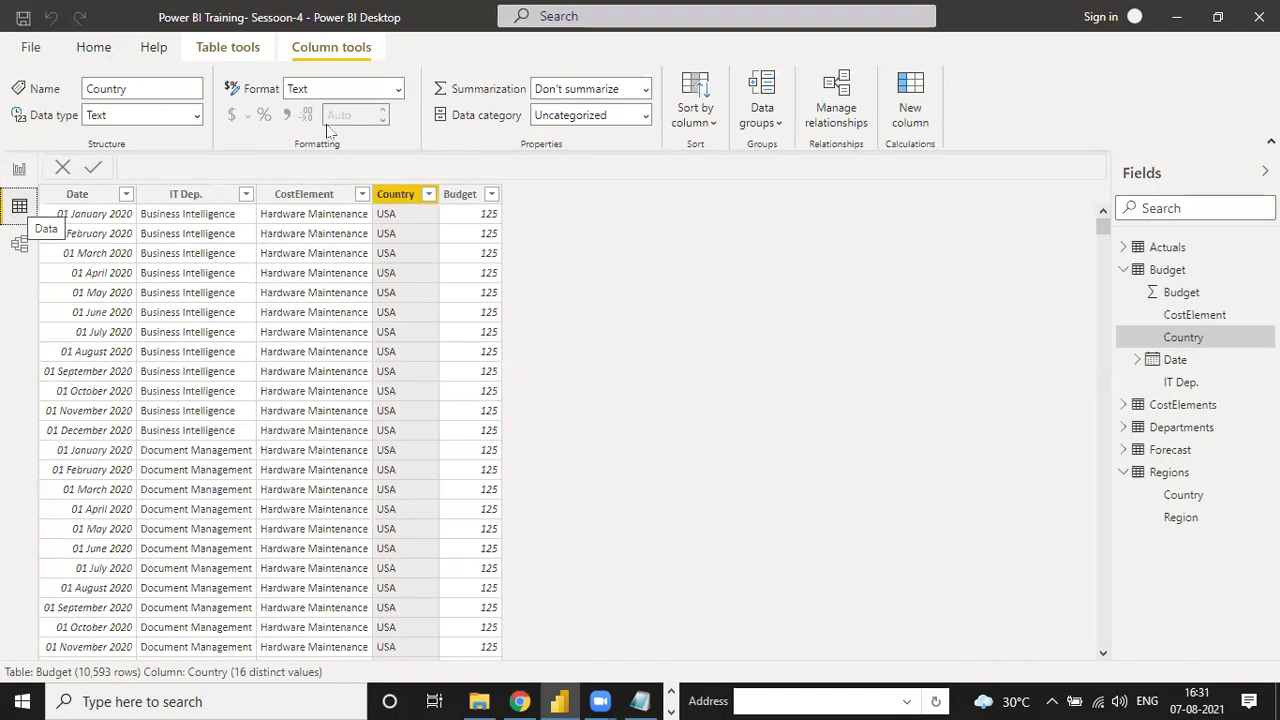
click(235, 52)
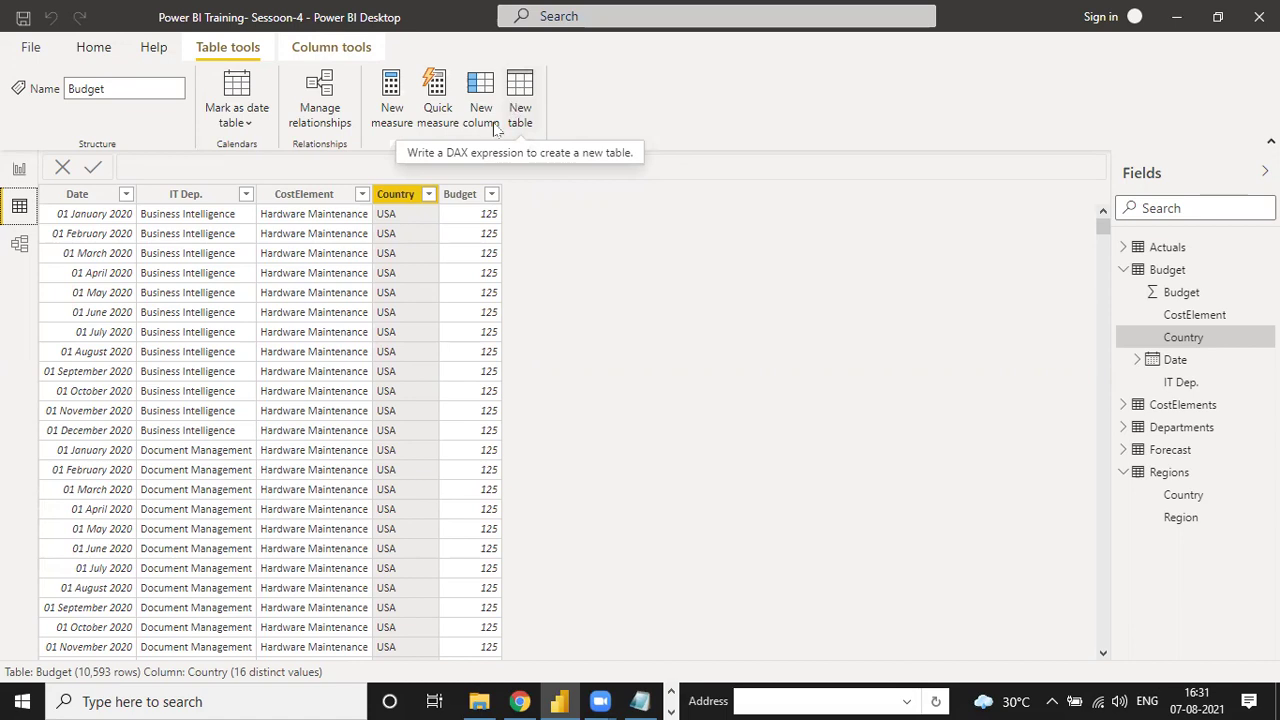
click(528, 107)
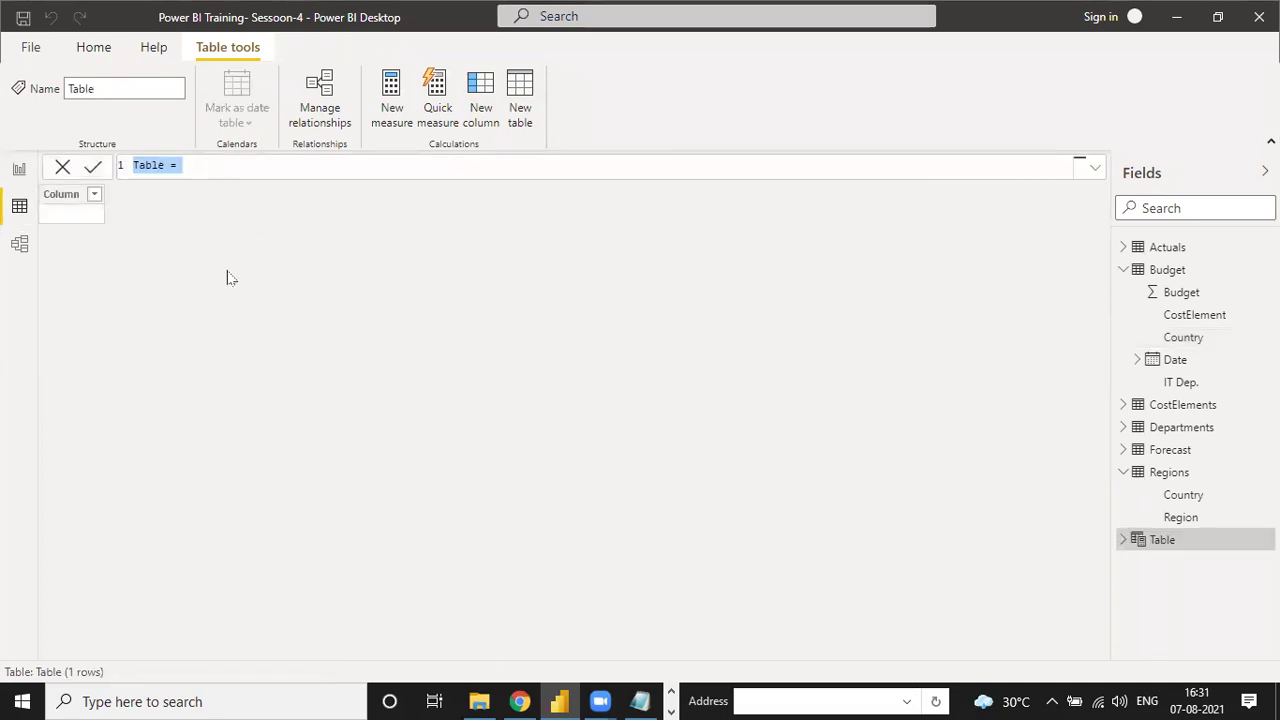
click(171, 166)
key(BackSpace)
key(BackSpace)
key(BackSpace)
key(BackSpace)
key(BackSpace)
key(BackSpace)
text(Calendar)
- Define the Calendar table with CALENDARAUTO(), leaving the fiscal year end month unspecified
text(a)
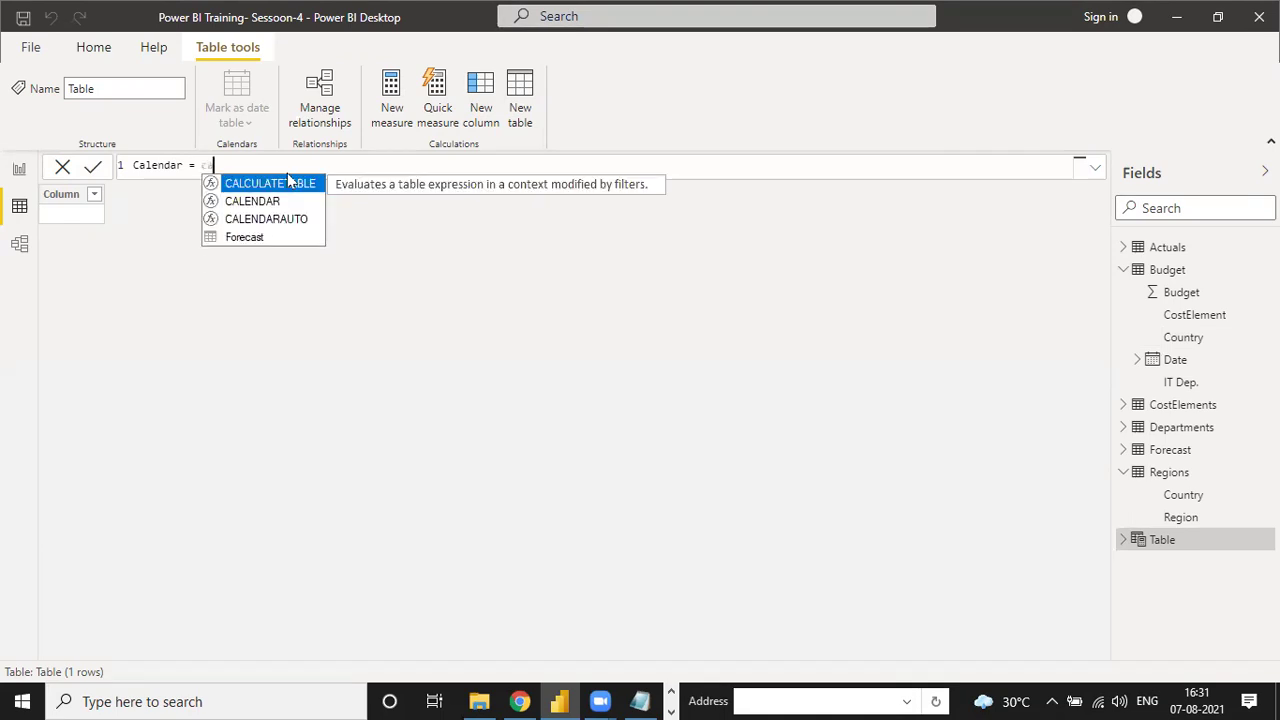
key(Down)
key(Down)
key(Tab)
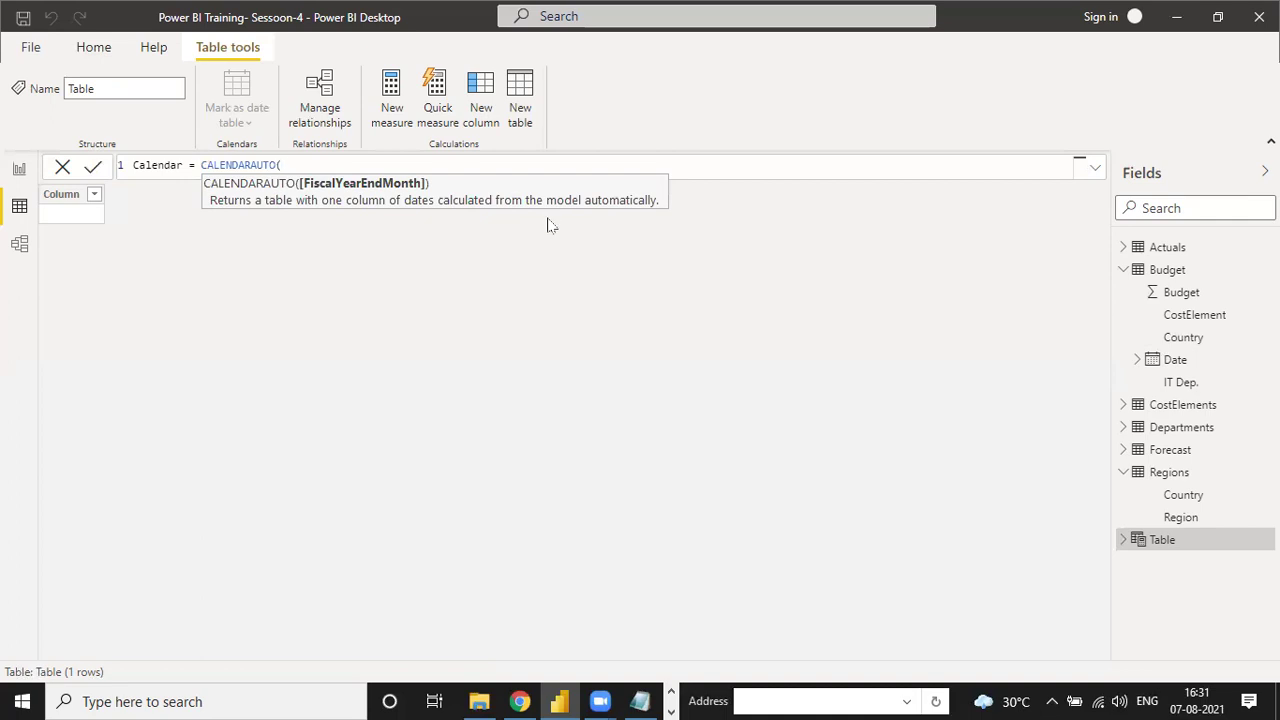
key(Escape)
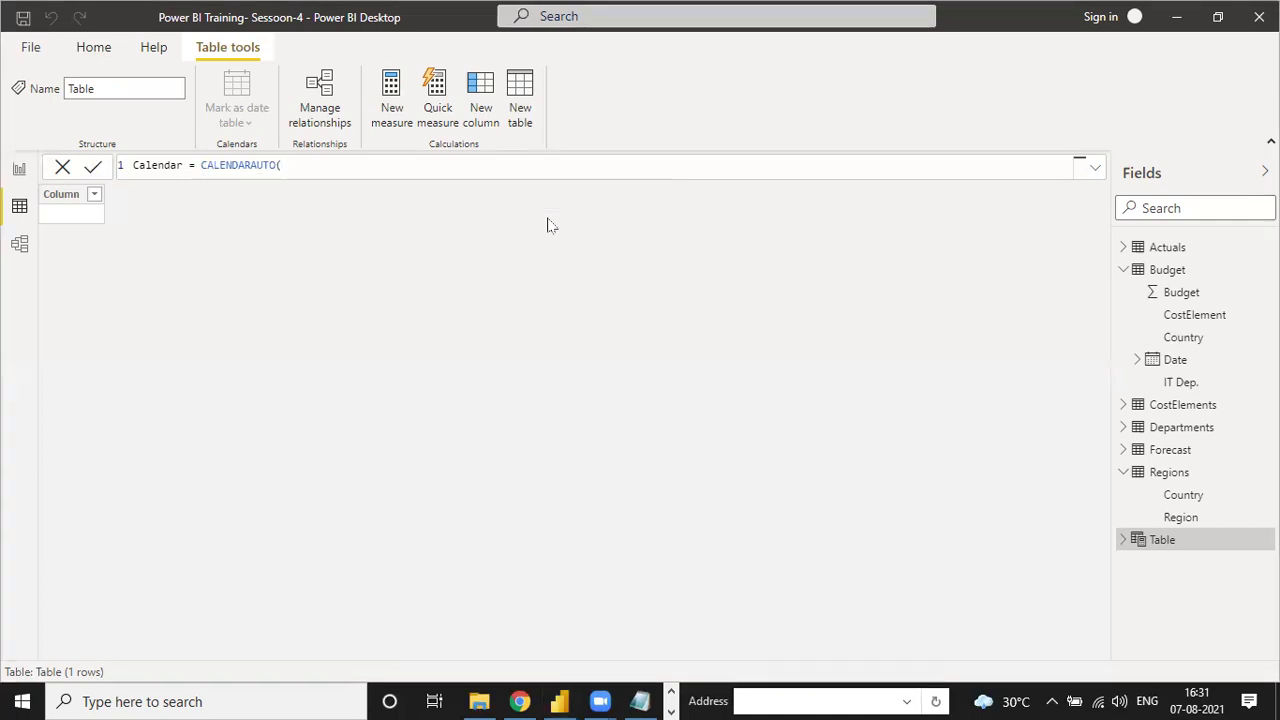
click(276, 166)
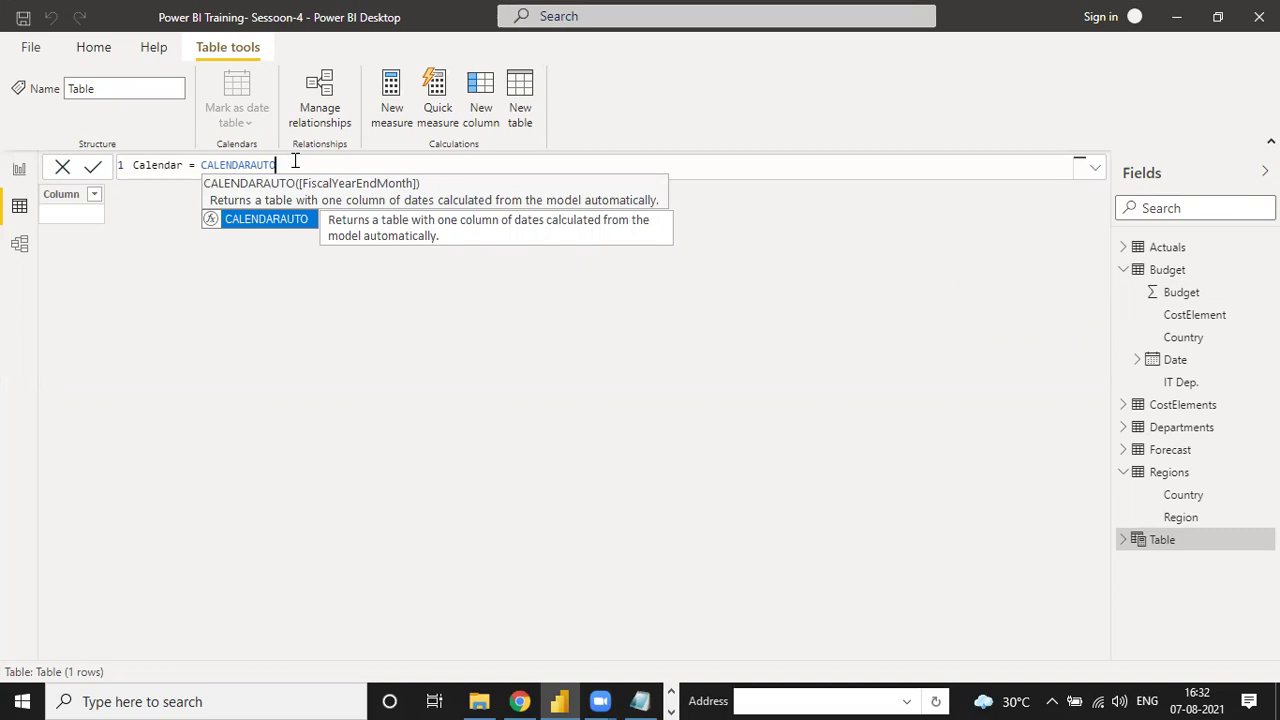
text(()
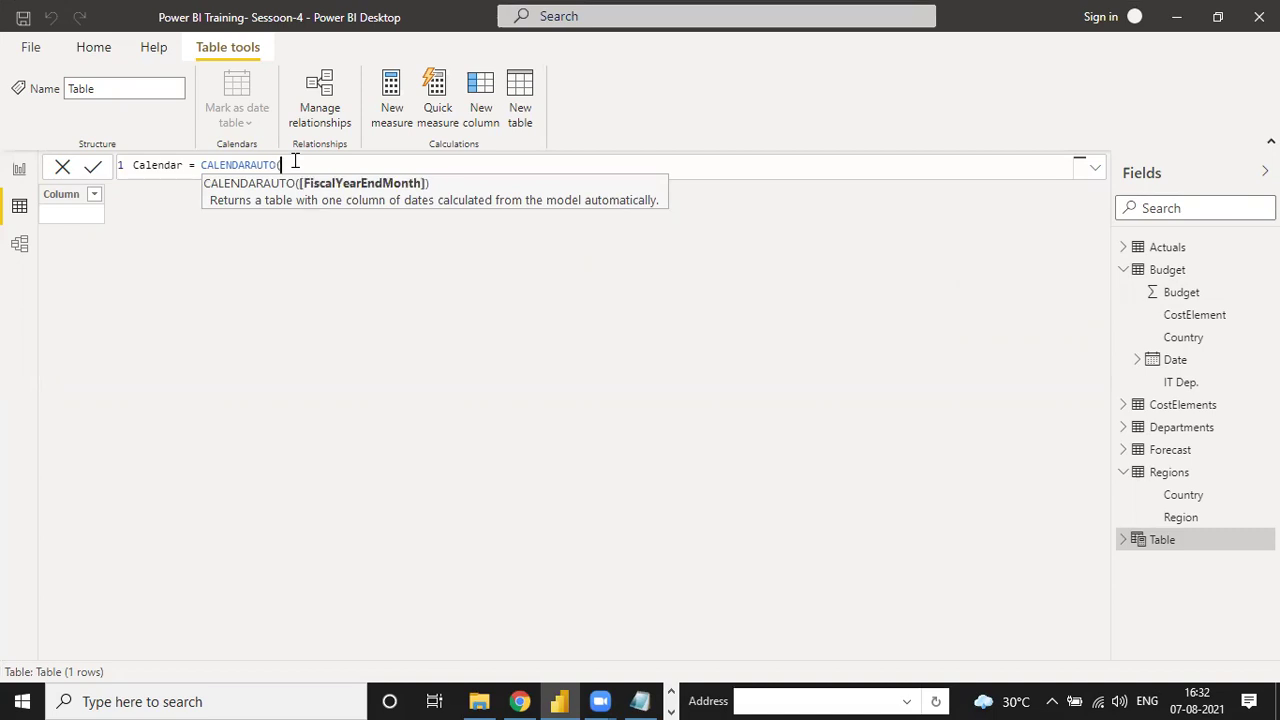
text())
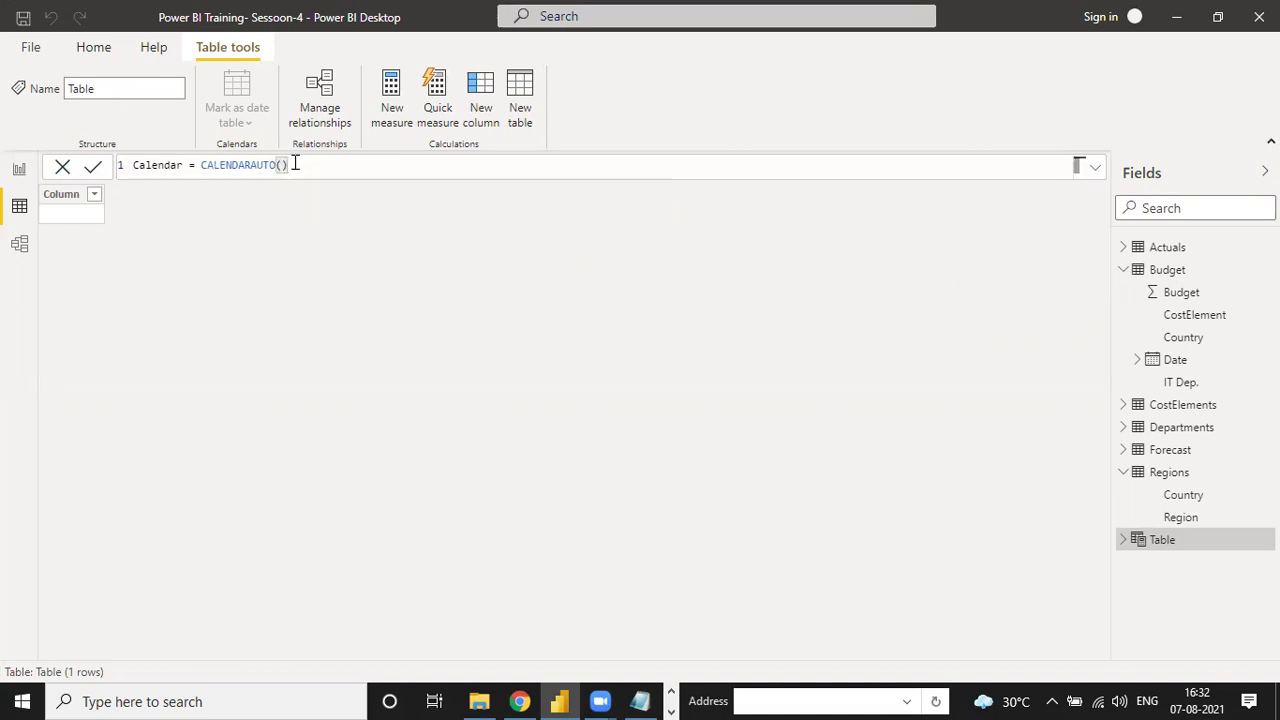
key(Return)
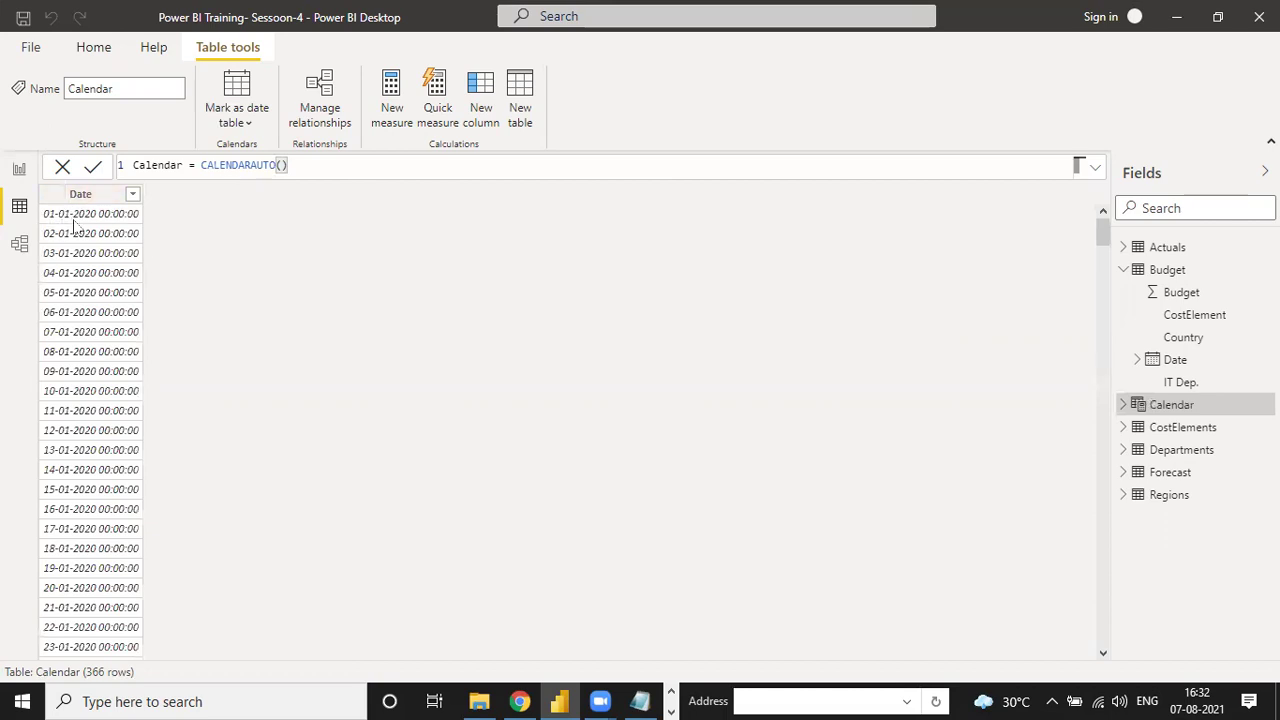
- Check the last dates of the Calendar table, and switch to the Budget workbook in Excel at the start of its Date column
scroll(75, 468, down, 20)
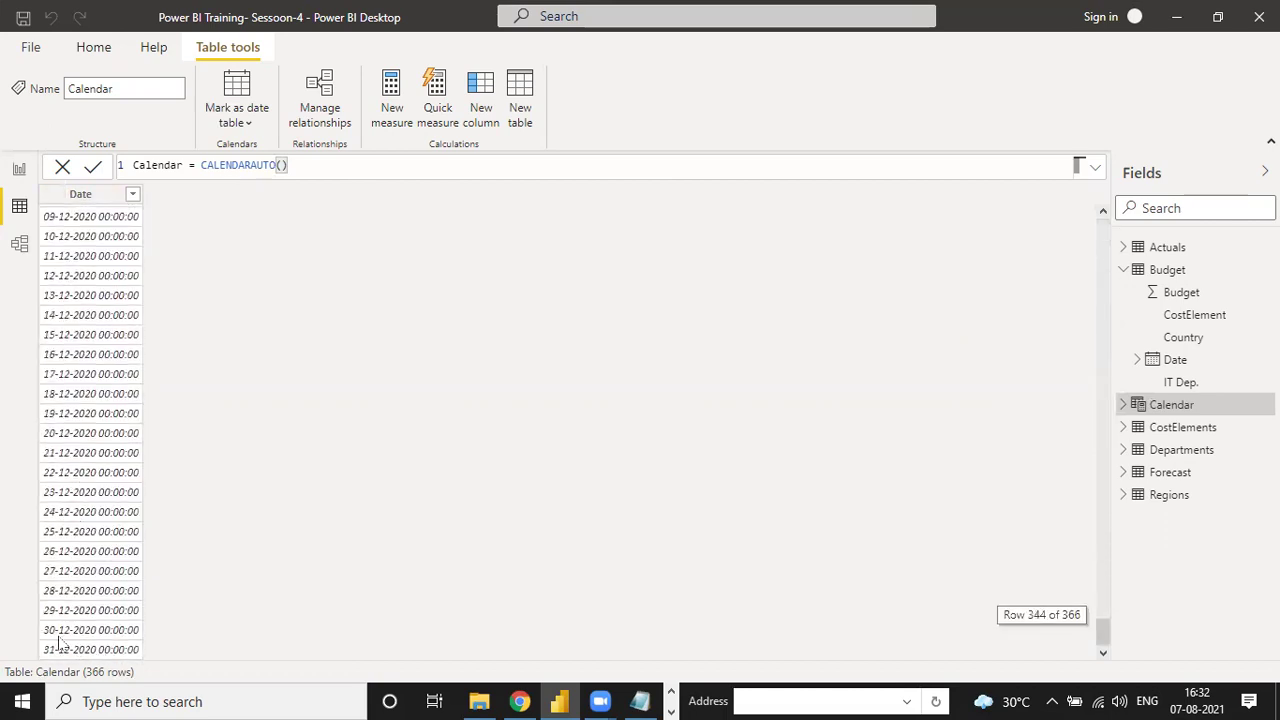
click(671, 712)
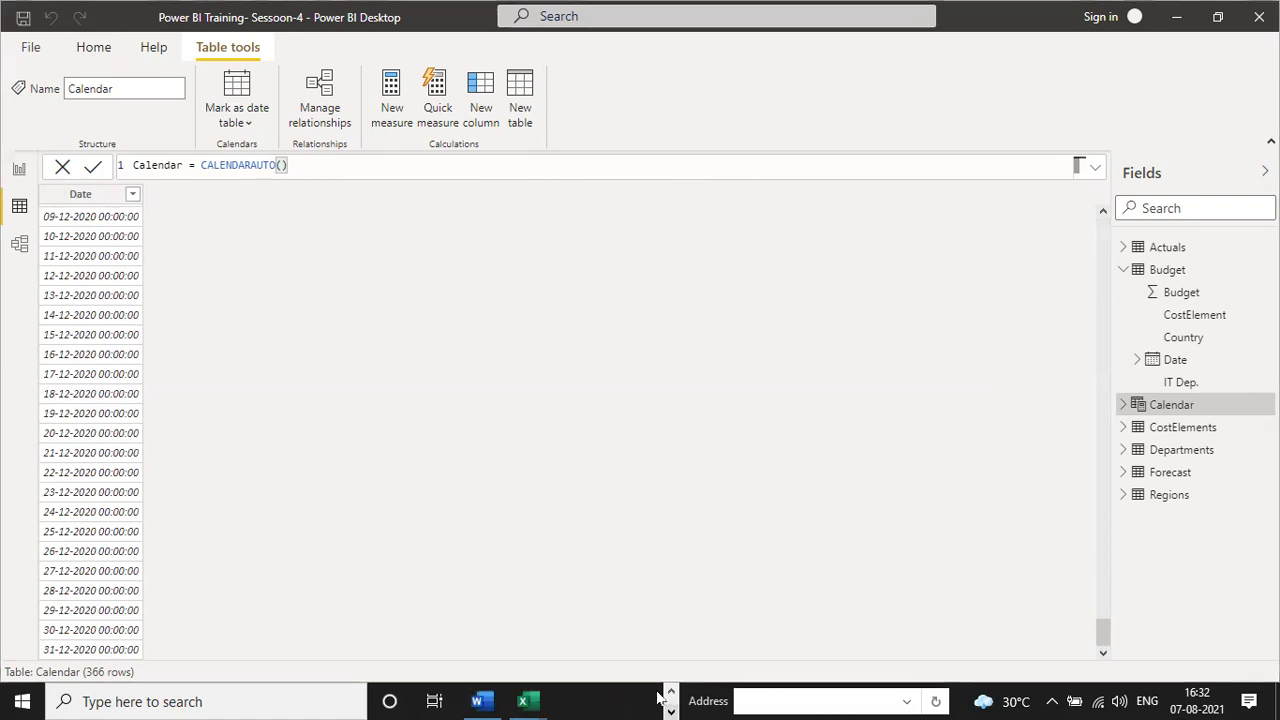
mouse_move(534, 698)
click(533, 626)
click(134, 329)
key(Left)
key(ctrl+Home)
click(68, 241)
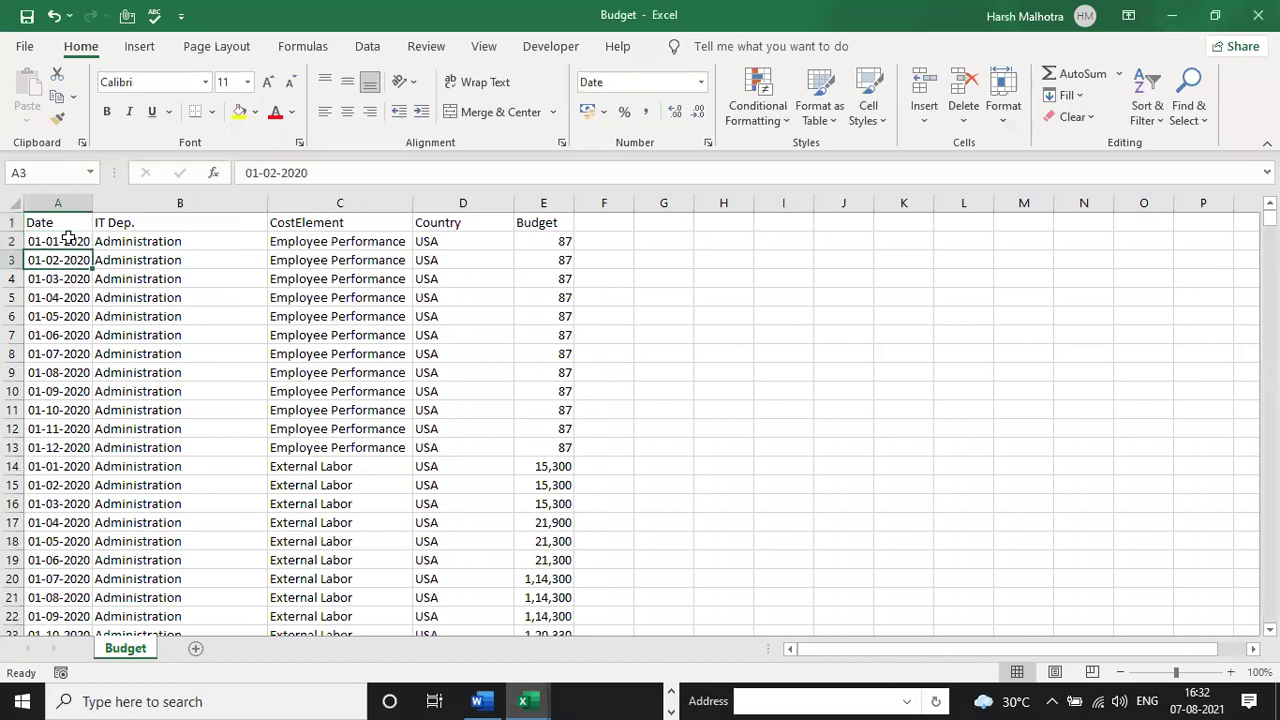
- Examine the last and first entries of the workbook's Date column, and return to the Calendar table's first dates in Power BI Desktop
key(ctrl+Down)
key(Down)
key(Up)
key(Down)
key(Up)
key(Down)
key(Up)
key(Up)
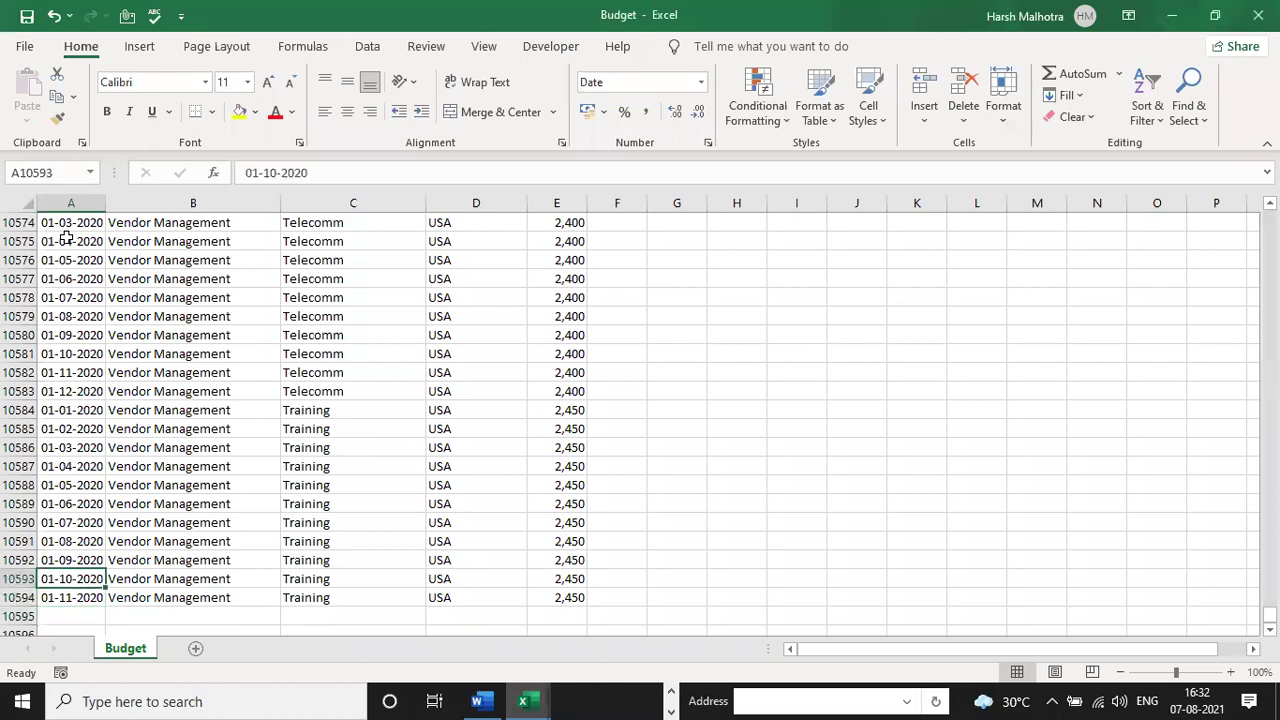
key(ctrl+Up)
key(Down)
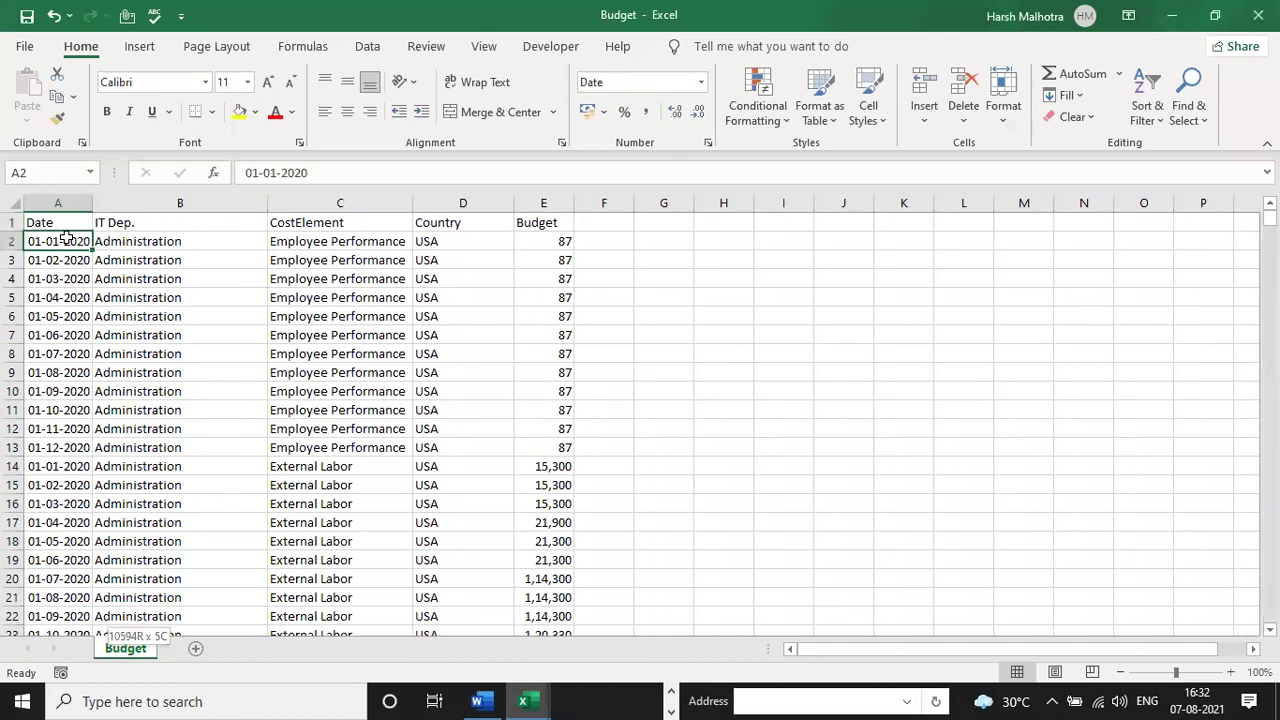
key(Up)
key(alt+Tab)
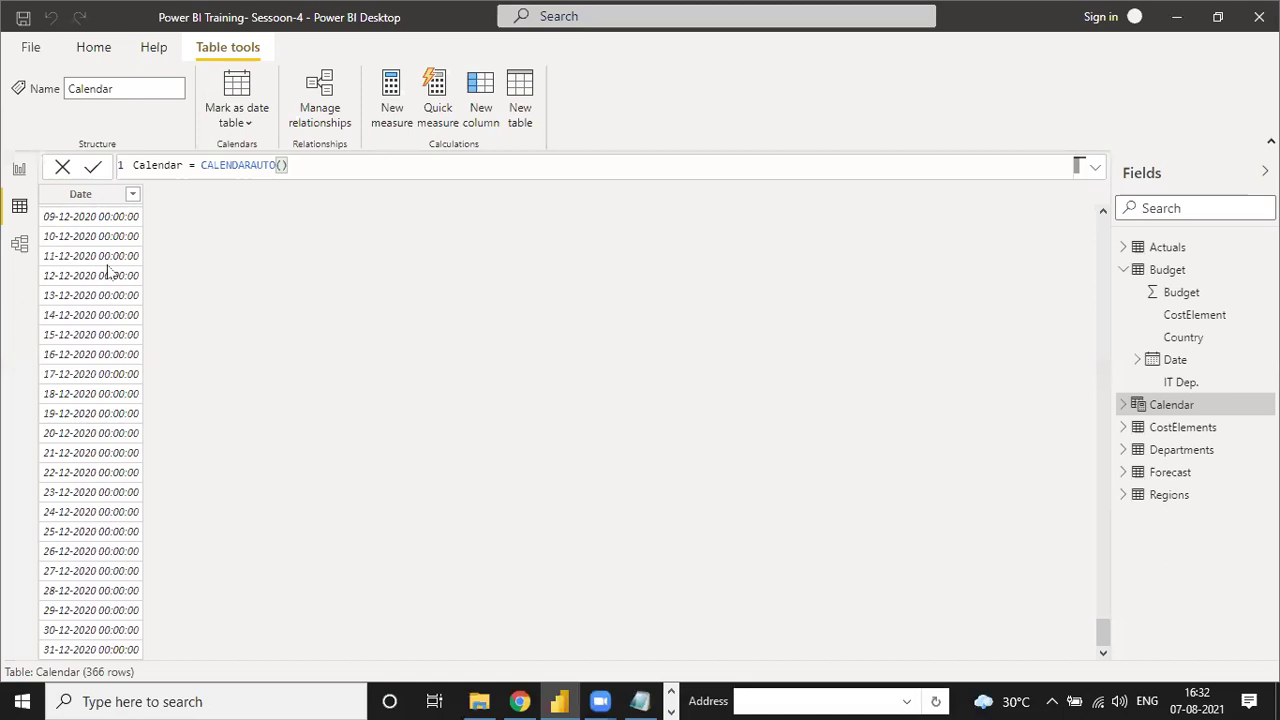
scroll(92, 530, up, 20)
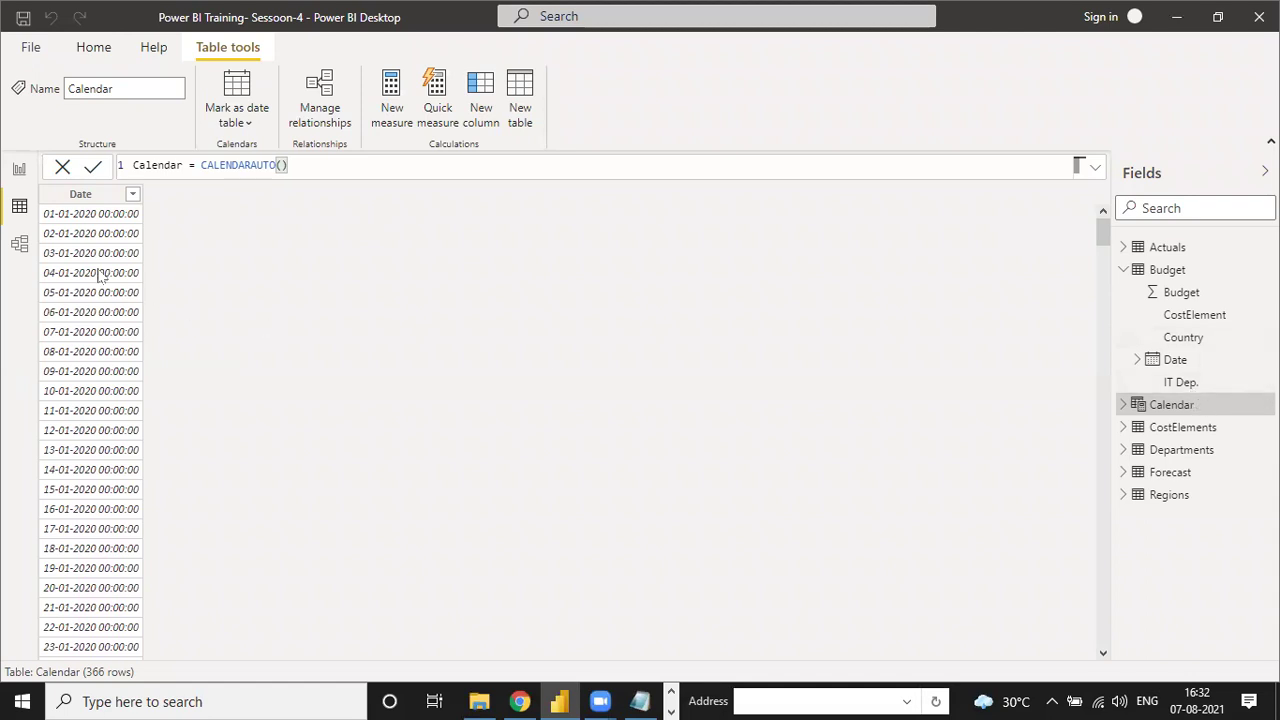
- Place the Calendar table beside Regions in the model diagram and shrink its card
click(19, 243)
drag(1058, 226, 987, 222)
drag(1008, 368, 995, 352)
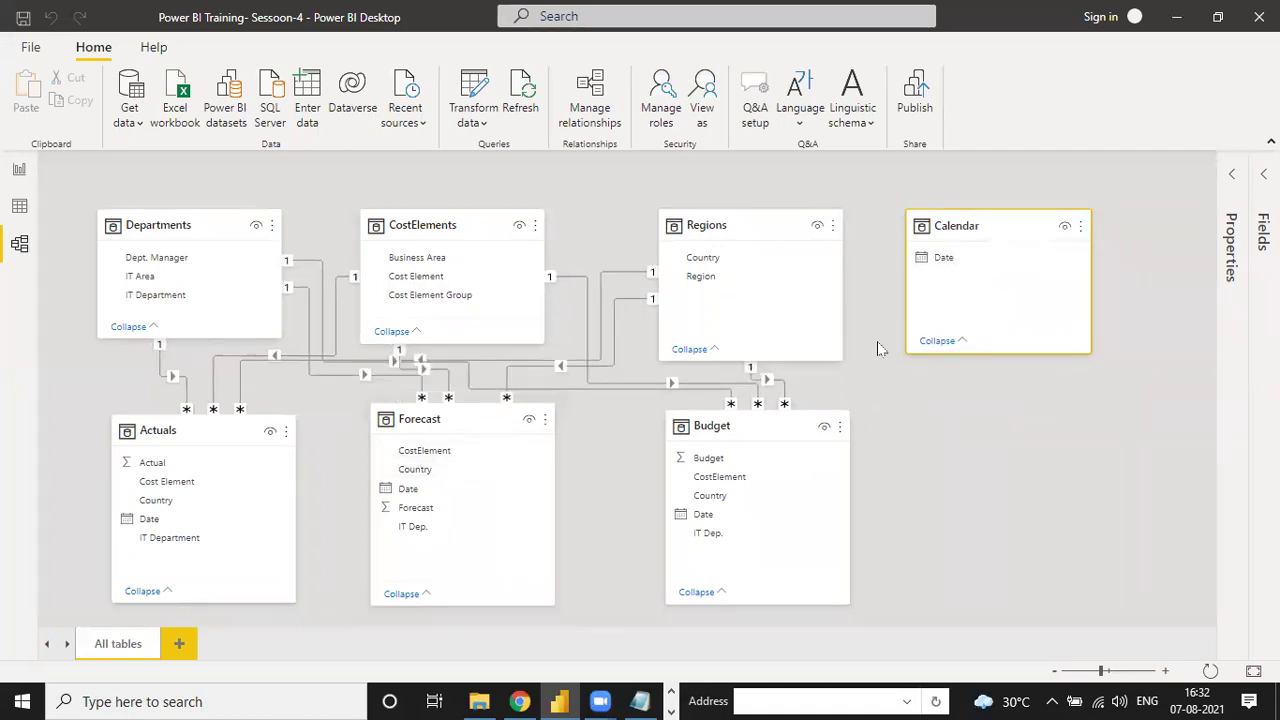
- Relate the Calendar table's Date field to the Date fields of Budget, Forecast and Actuals
drag(943, 257, 705, 516)
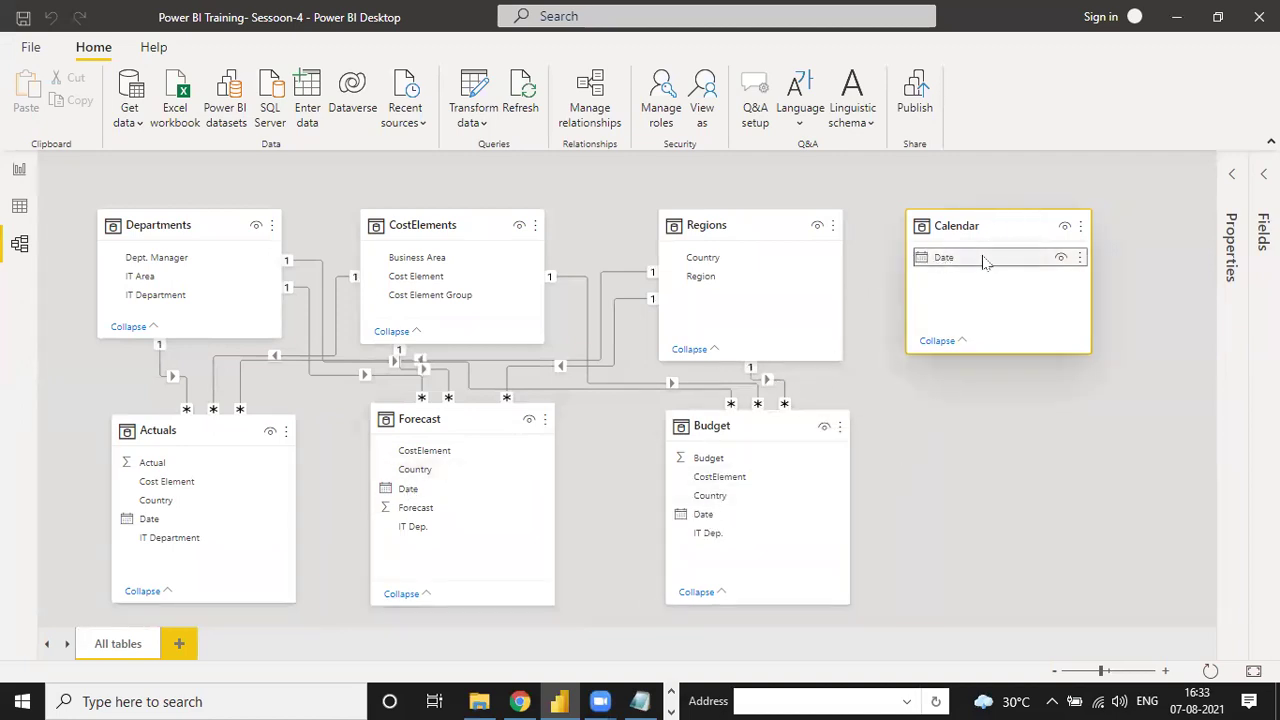
drag(960, 262, 405, 490)
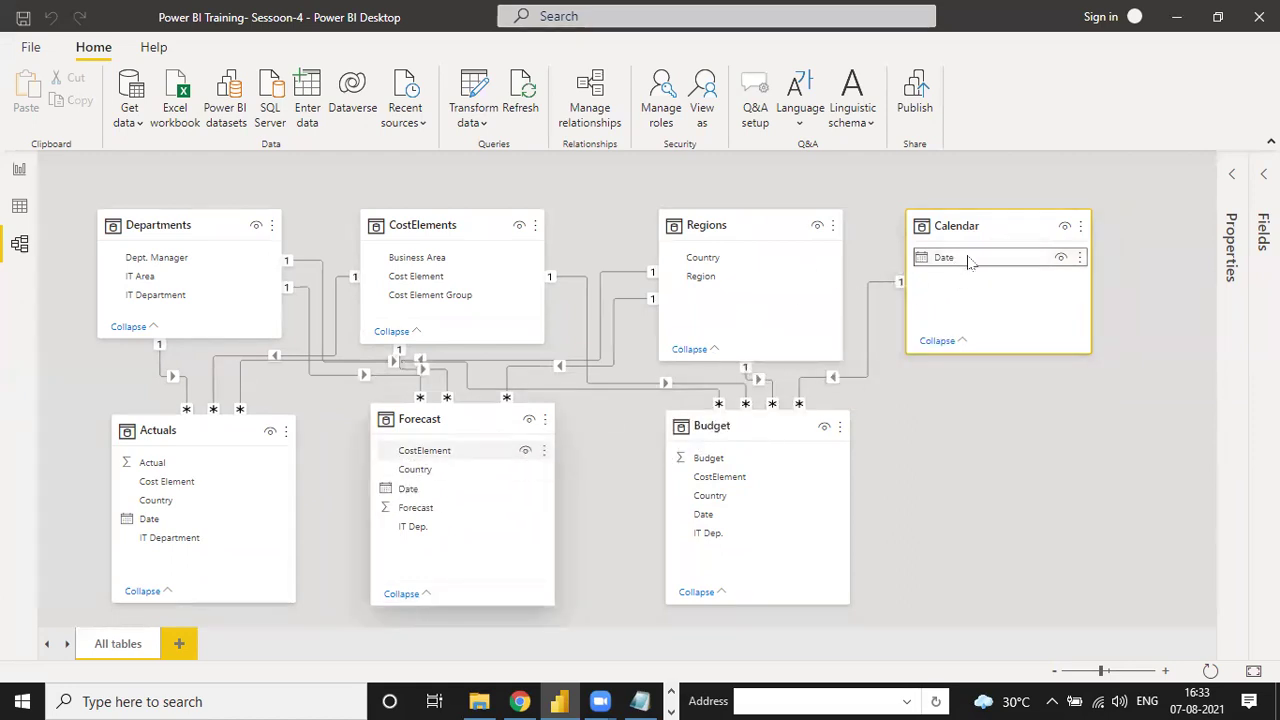
drag(930, 270, 165, 515)
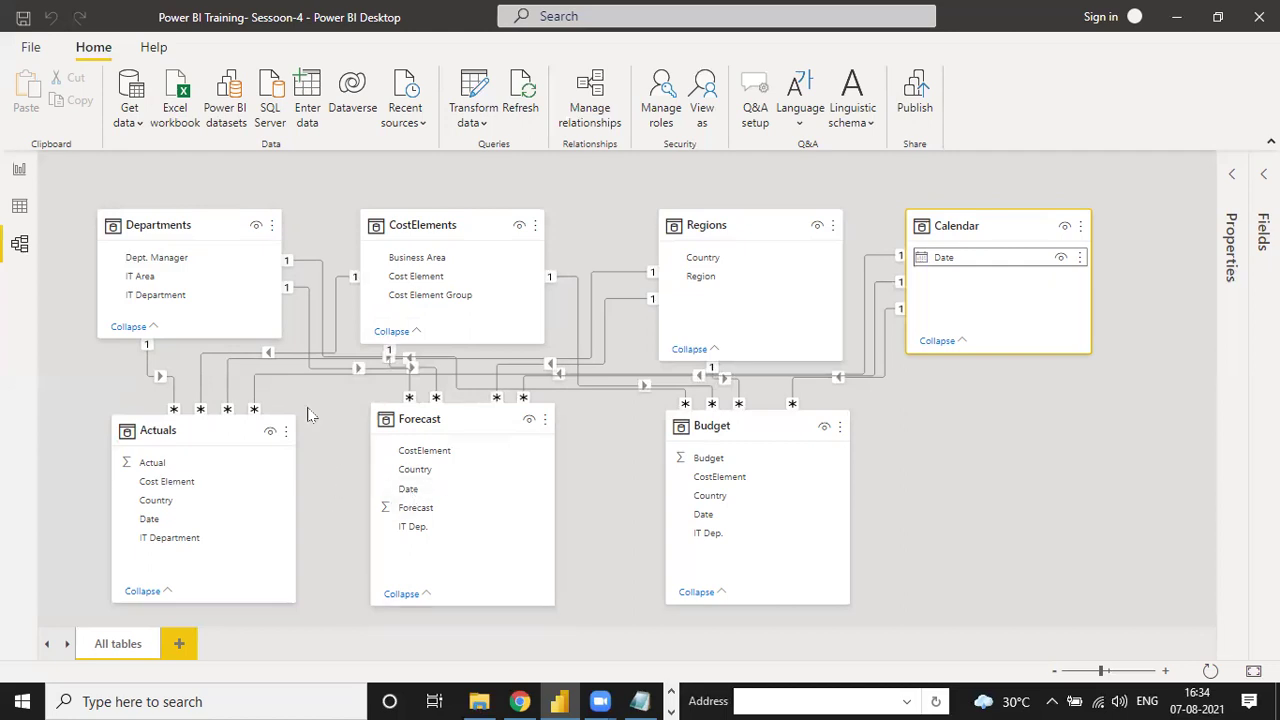
click(257, 464)
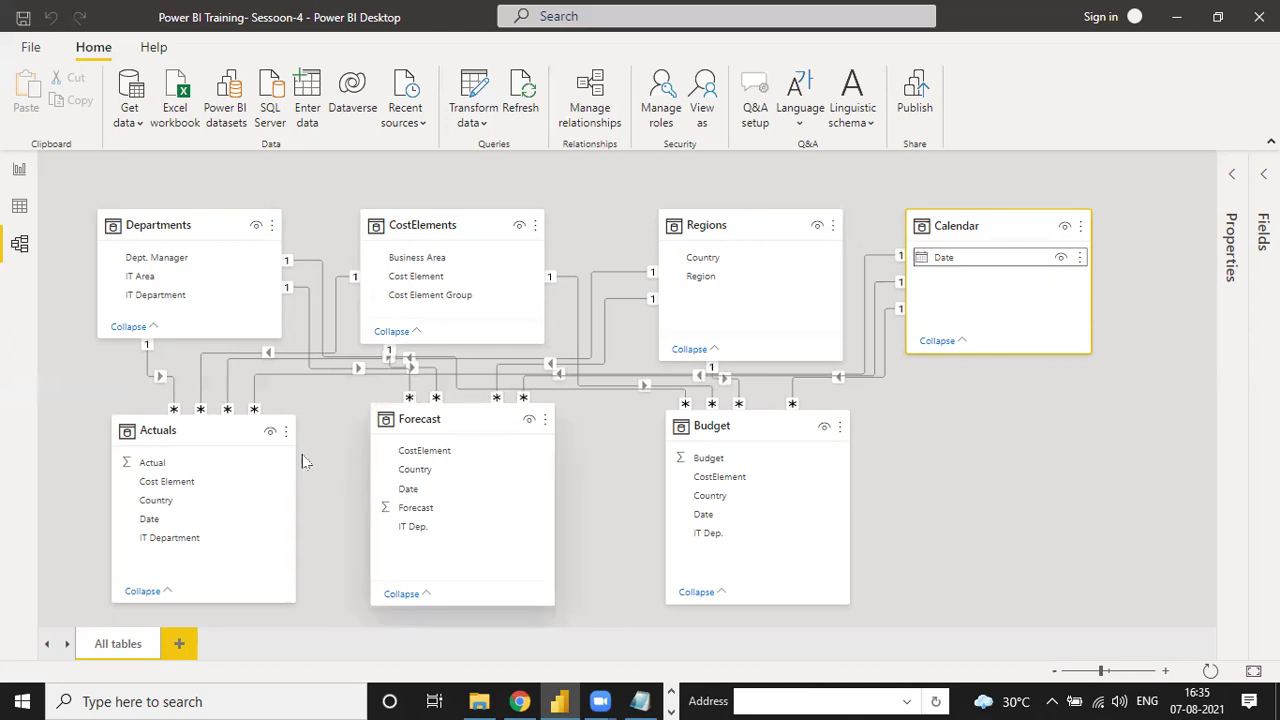
- Switch to File Explorer, review the monthly files 202001 to 202007 in the Actuals folder, and return to Power BI Desktop
click(479, 701)
double_click(209, 230)
click(209, 236)
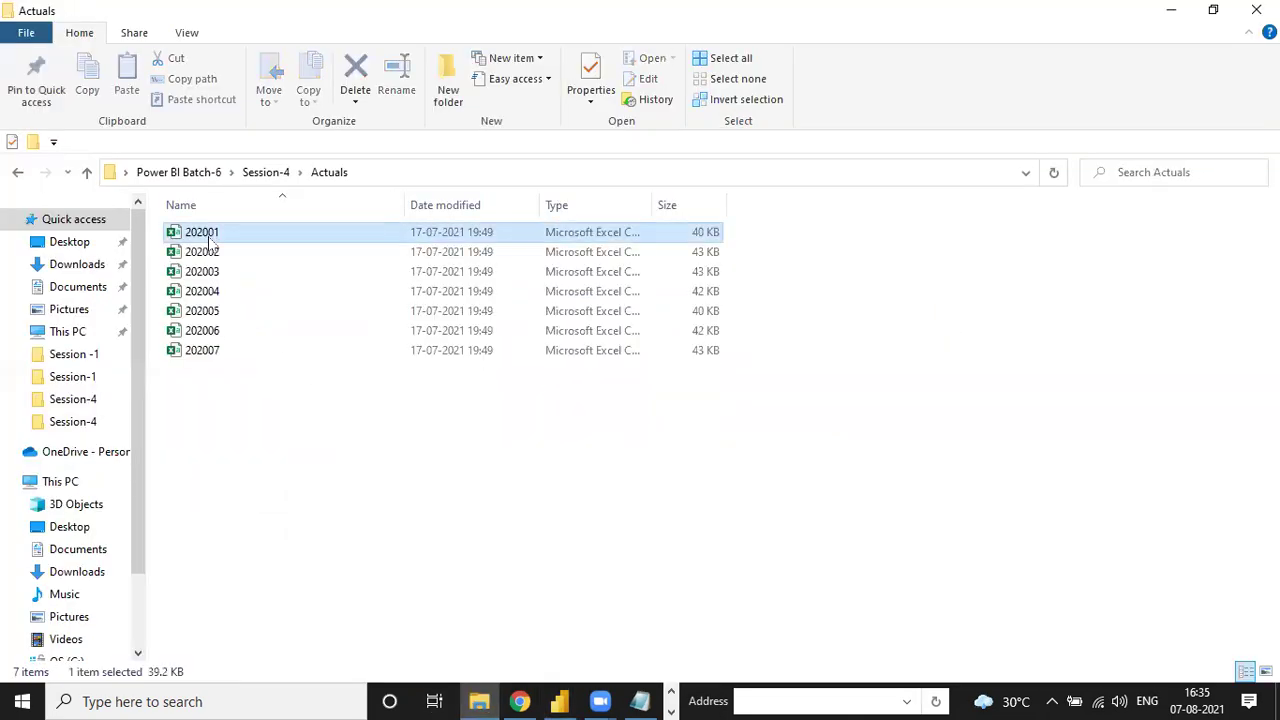
key(shift+Down)
key(shift+Down)
key(shift+Down)
key(shift+Down)
key(shift+Down)
key(shift+Down)
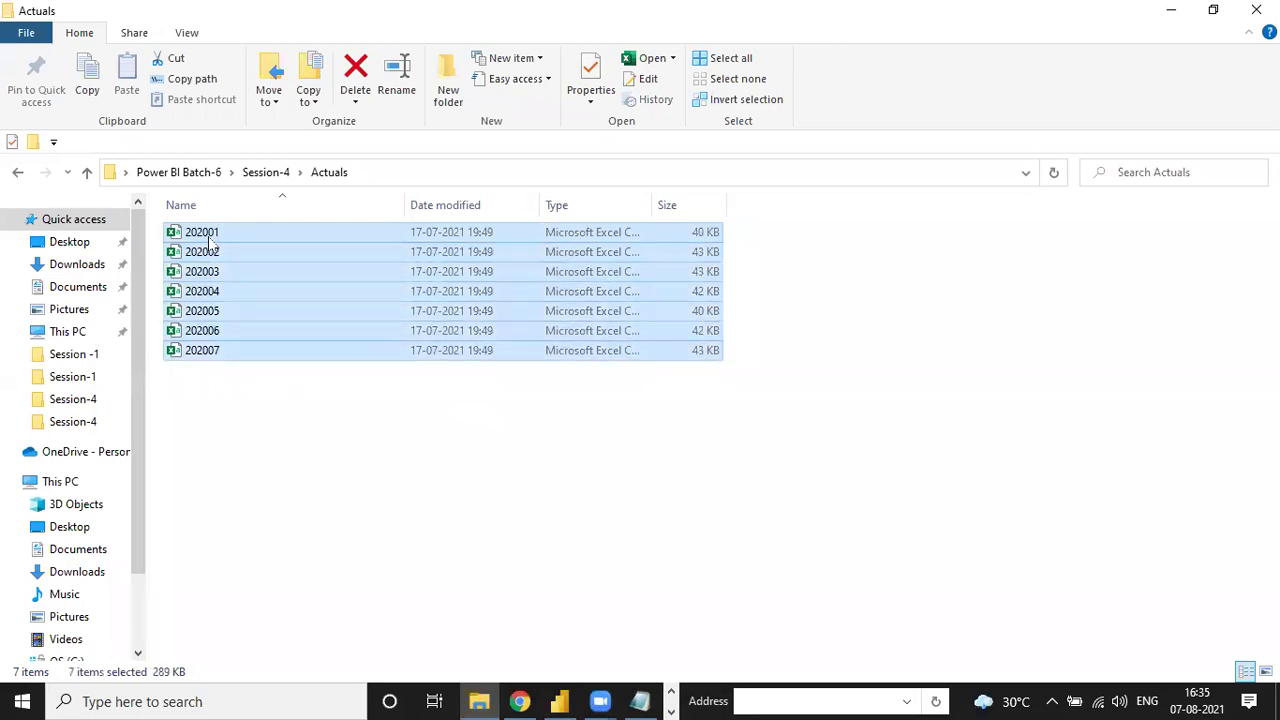
key(alt+Tab)
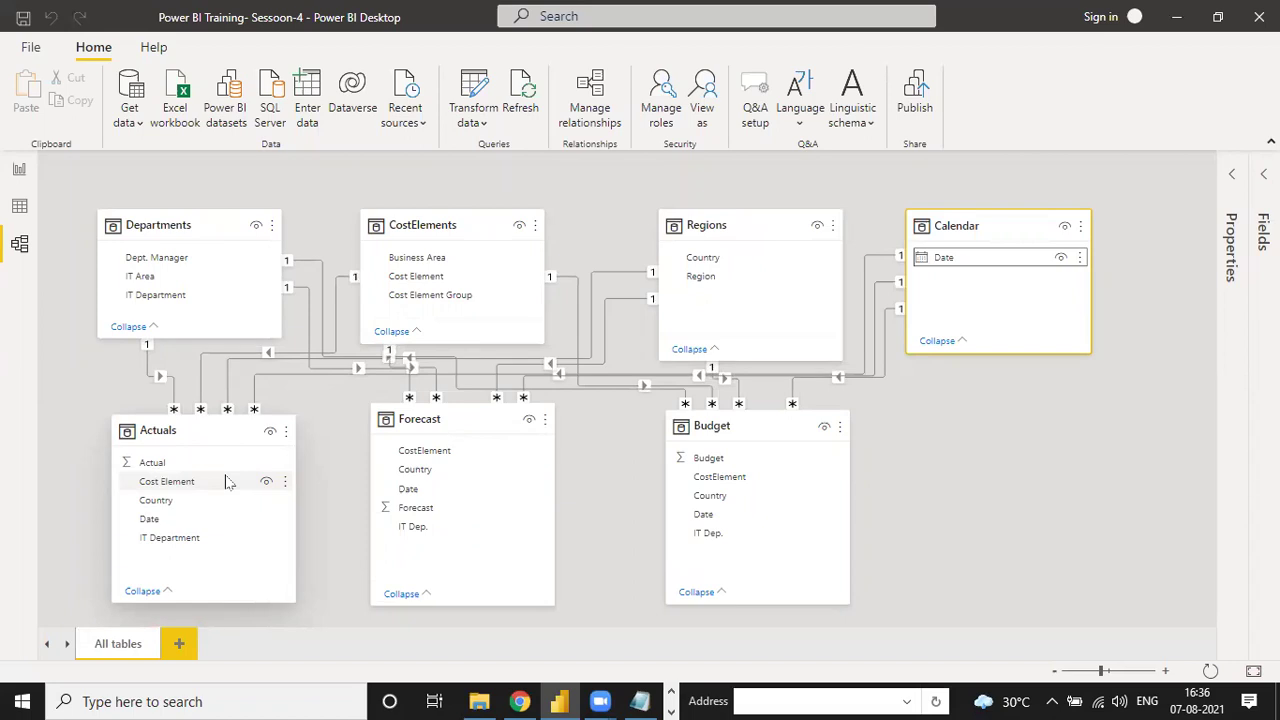
- Compare the Actuals and Budget tables in the model diagram with the monthly files in the Actuals folder
mouse_move(203, 437)
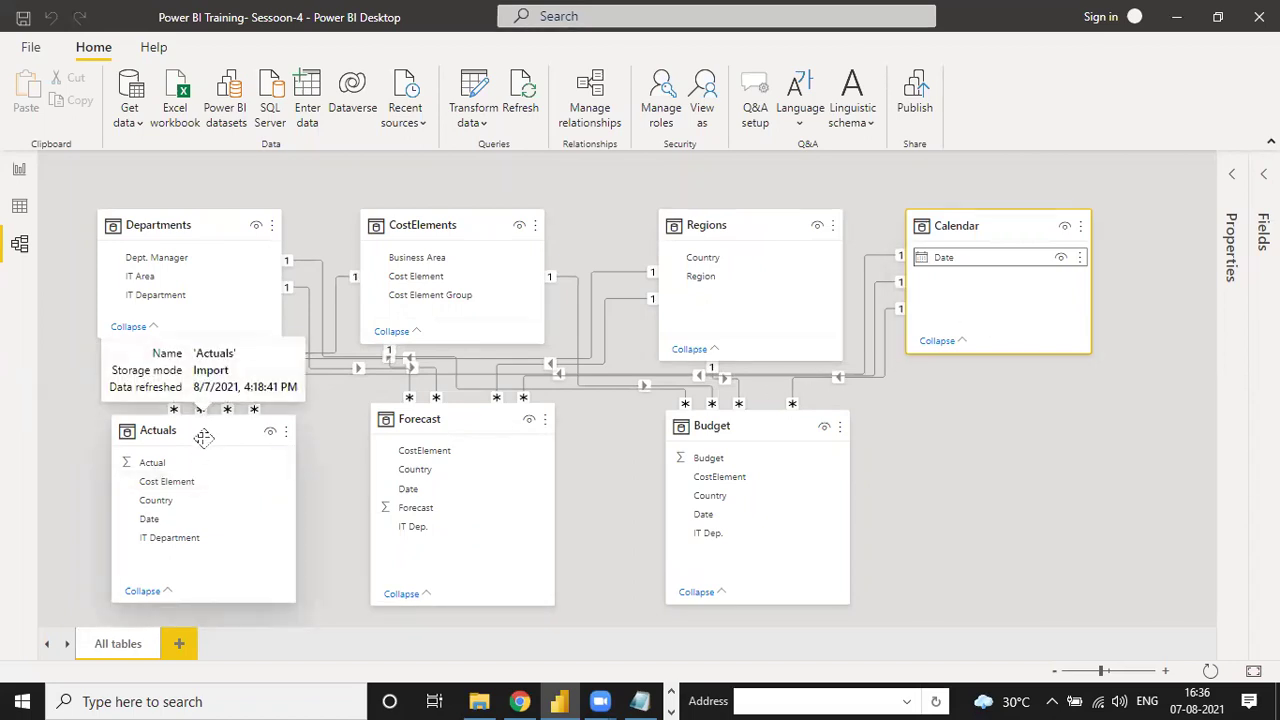
mouse_move(771, 434)
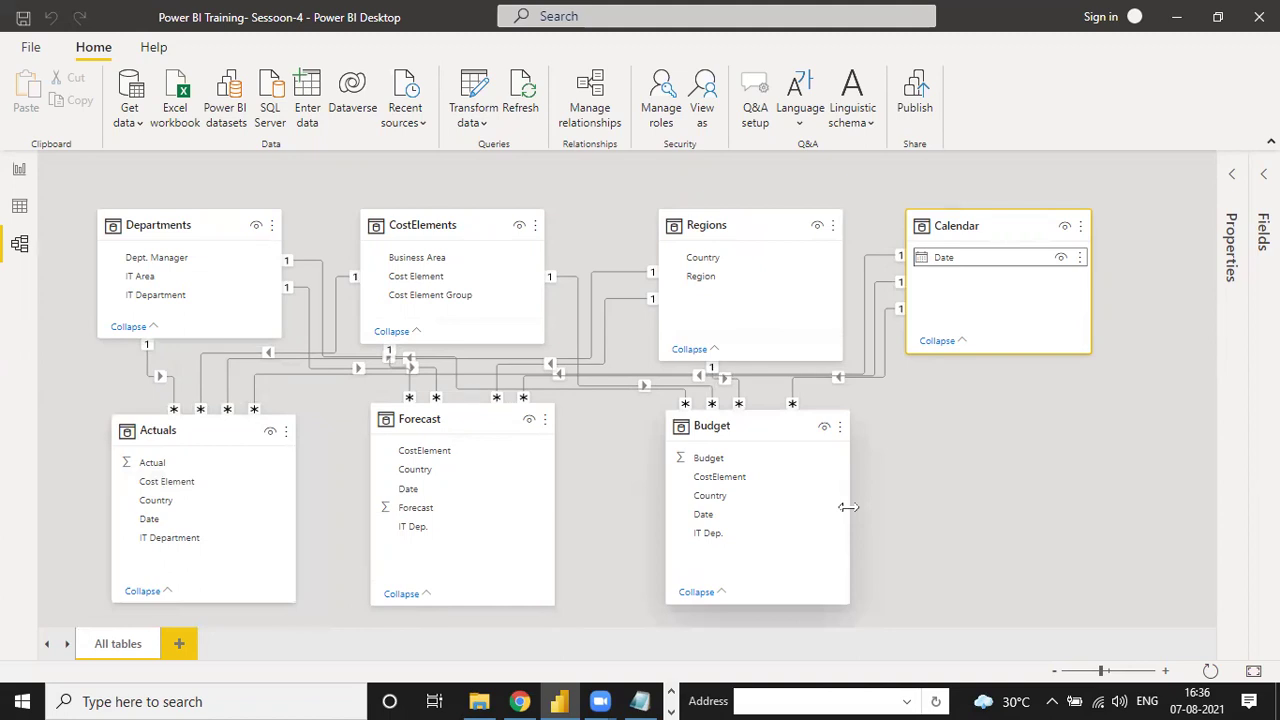
key(alt+Tab)
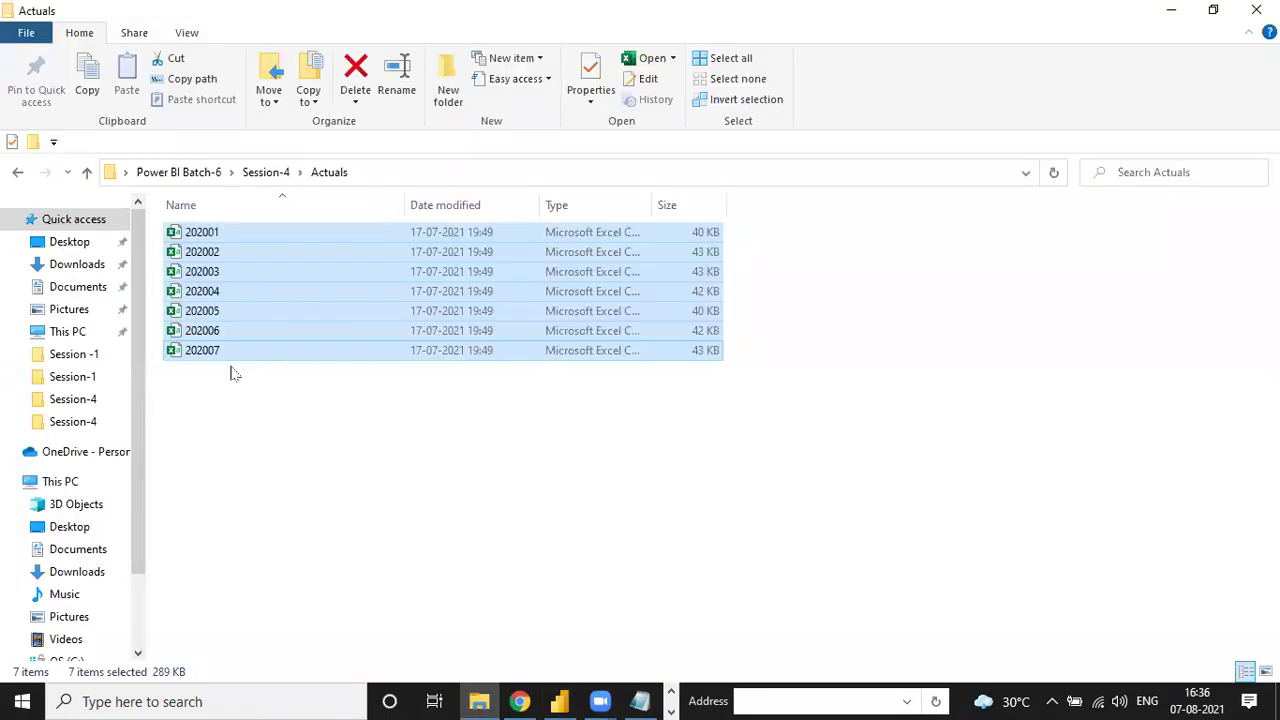
click(230, 372)
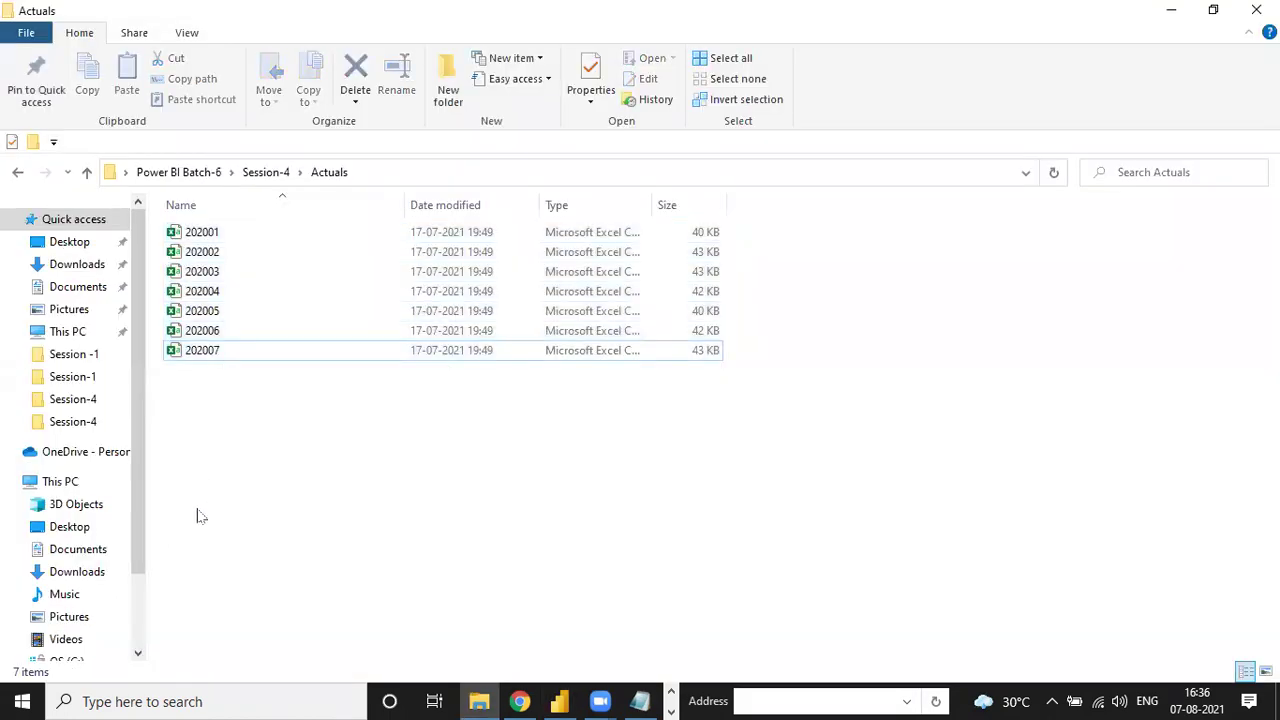
key(alt+Tab)
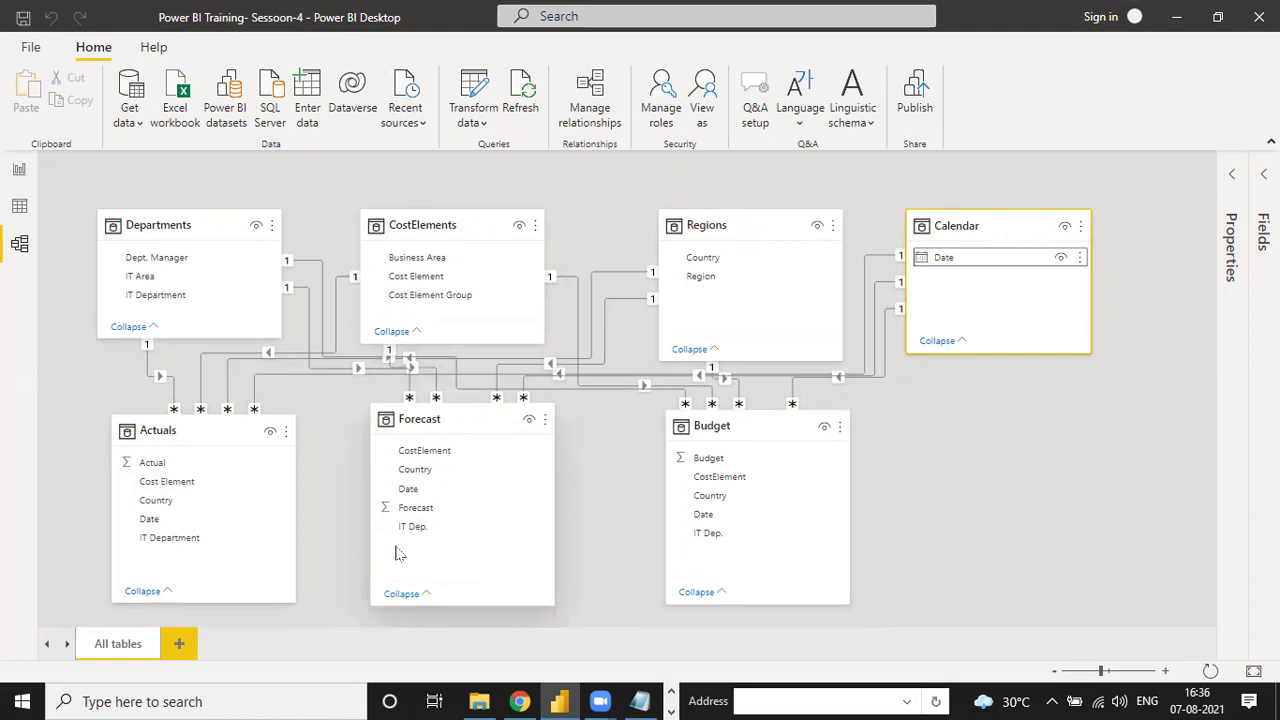
- Open Session-4's New Actuals folder in File Explorer, examine its files 202007 to 202012, and return to the model diagram
key(alt+Tab)
click(265, 173)
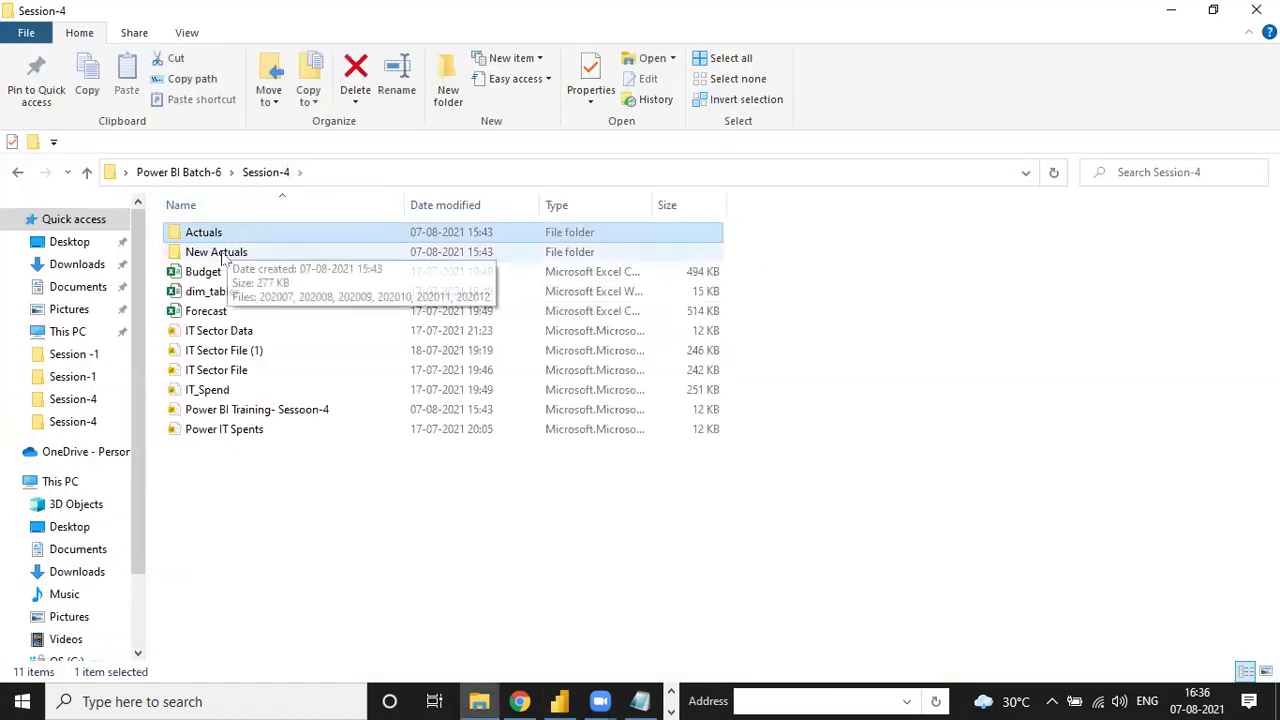
double_click(255, 249)
click(224, 241)
key(shift+Down)
key(shift+Down)
key(shift+Down)
key(shift+Down)
key(shift+Down)
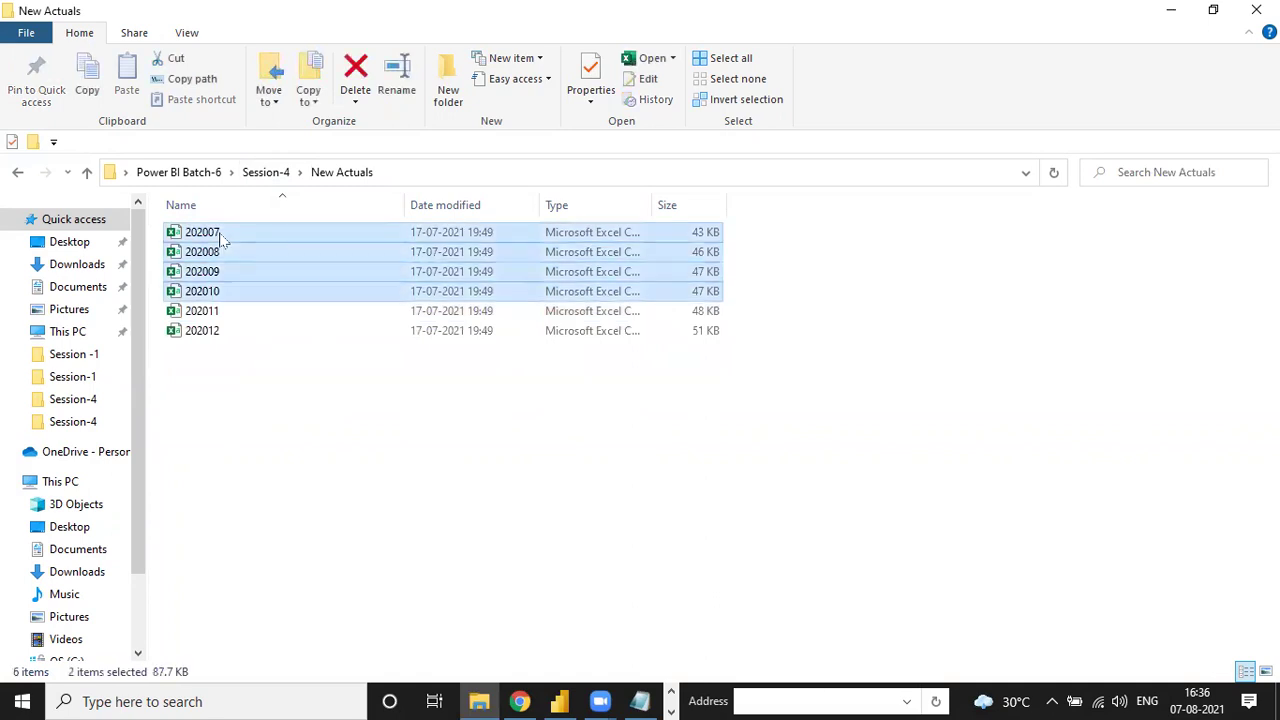
click(309, 420)
click(225, 240)
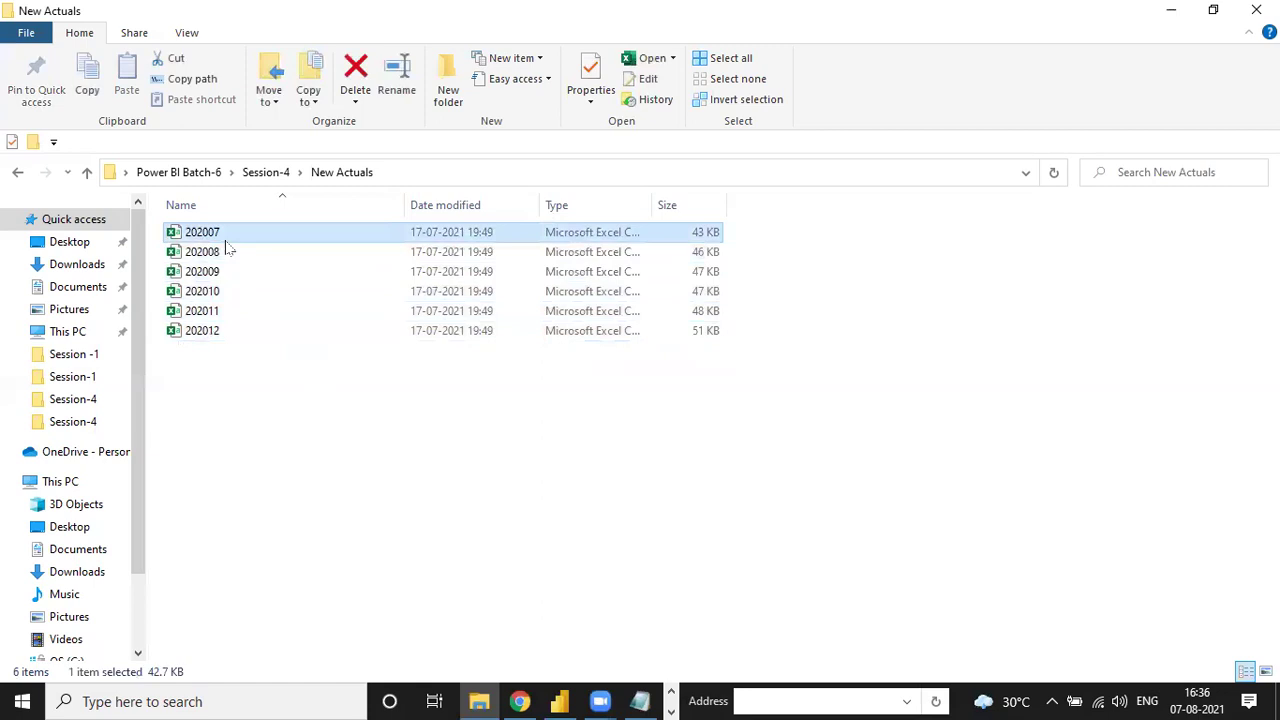
key(shift+Down)
key(shift+Down)
key(shift+Down)
key(shift+Down)
key(shift+Down)
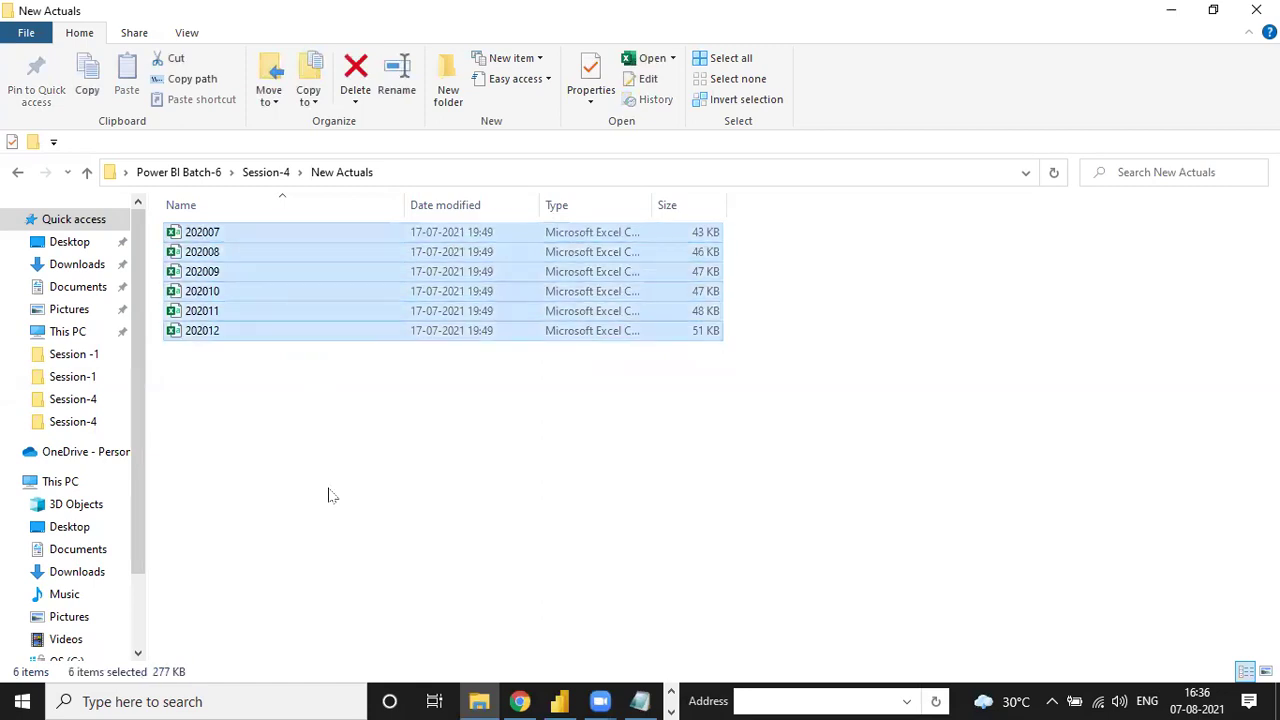
click(333, 495)
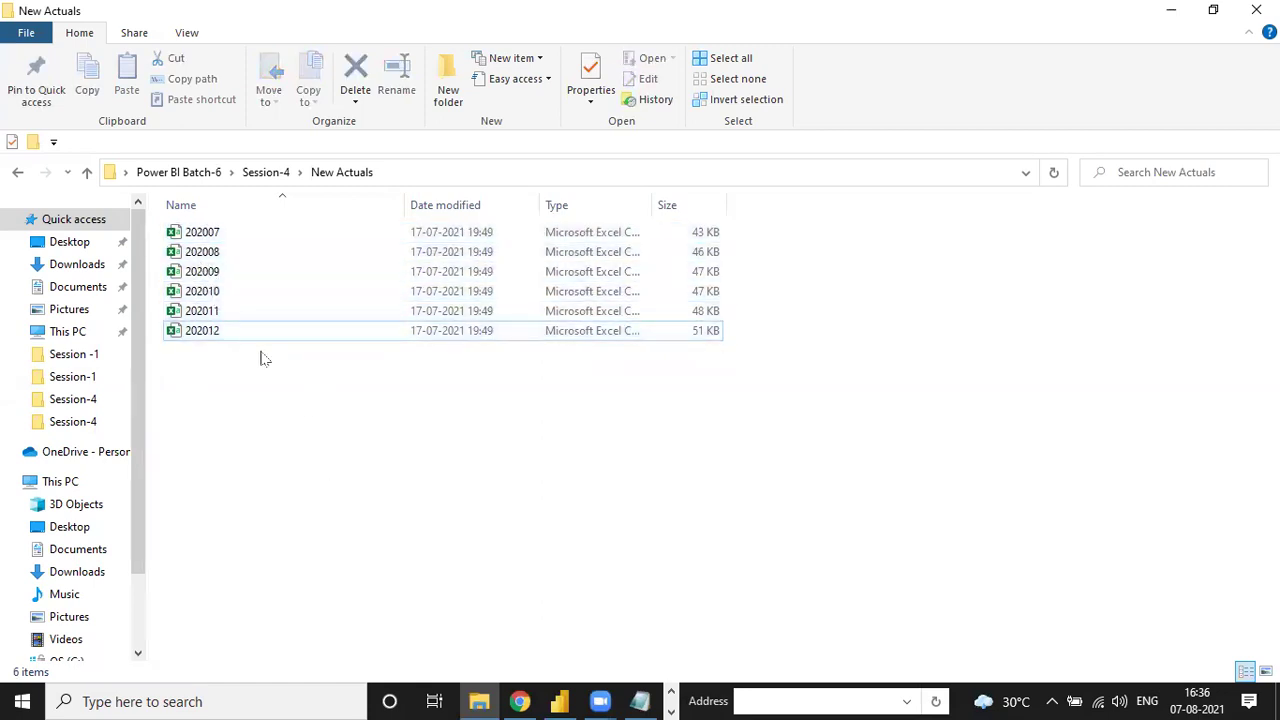
key(alt+Tab)
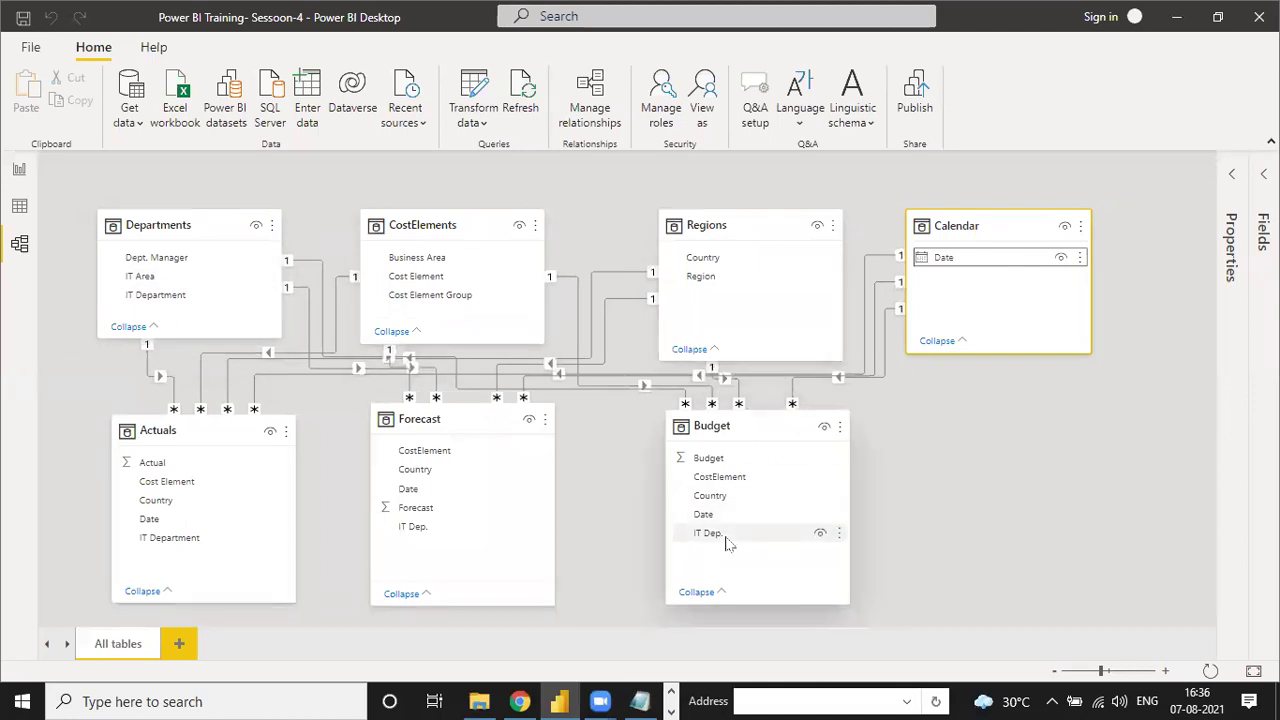
key(alt+Tab)
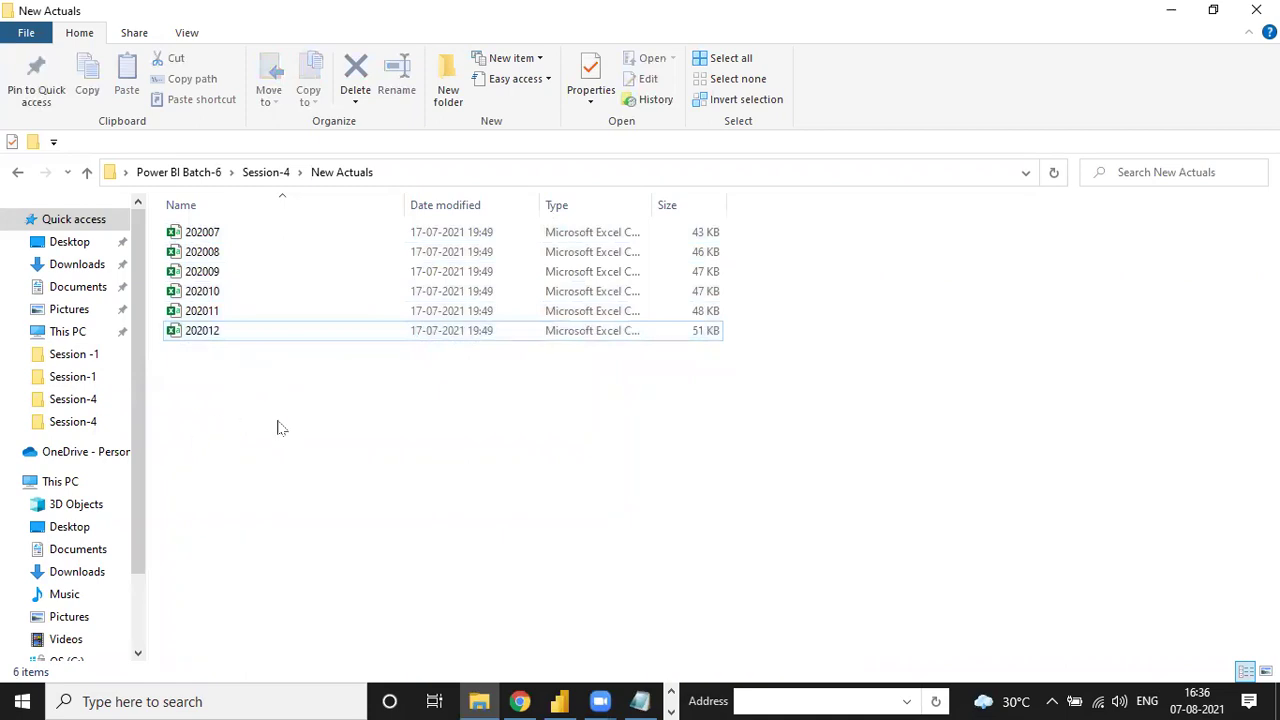
key(alt+Tab)
key(alt+Tab)
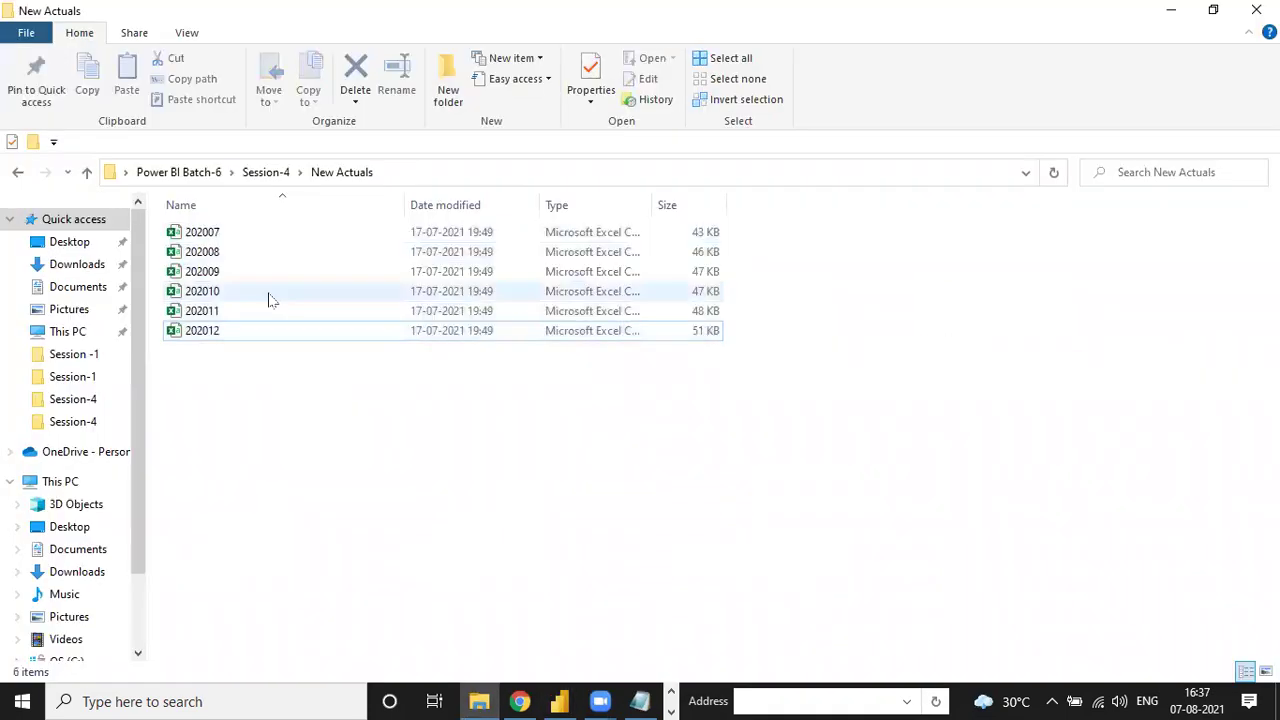
key(alt+Tab)
key(alt+Tab)
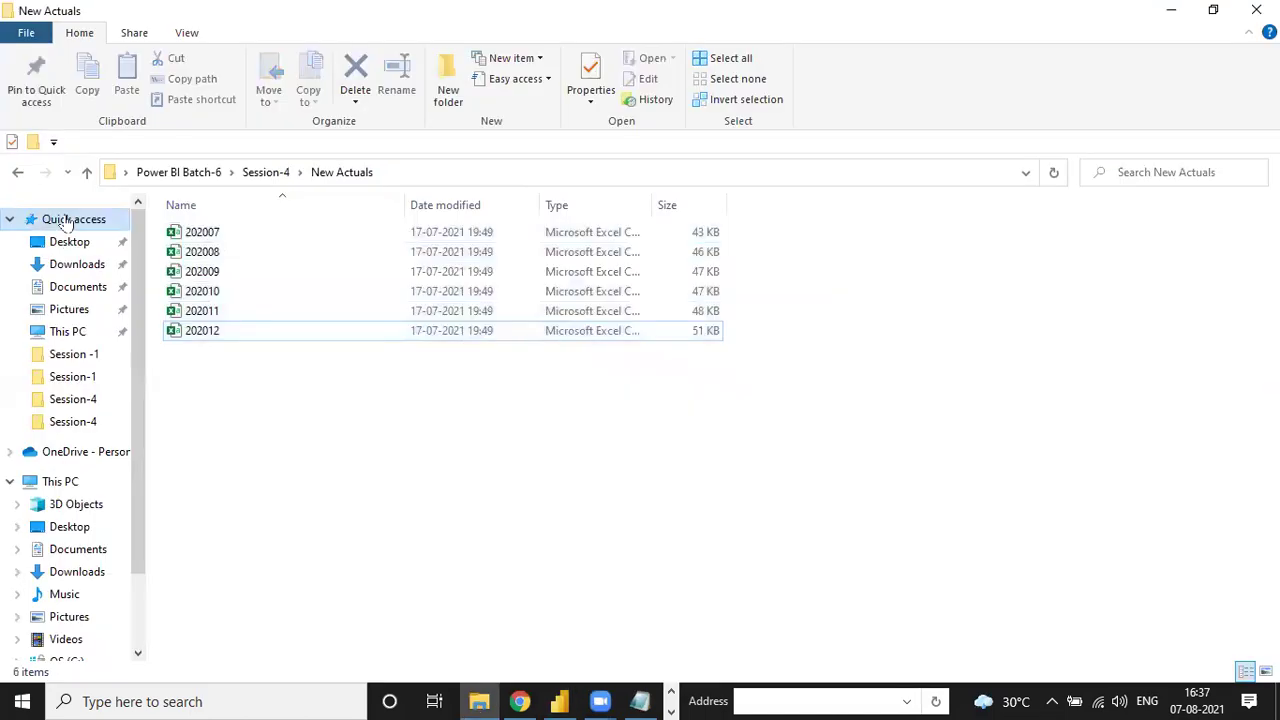
key(alt+Tab)
- Show the Calendar table's data in Power BI Desktop, and bring up the Budget workbook from the Session-4 folder in Excel
click(20, 207)
click(479, 701)
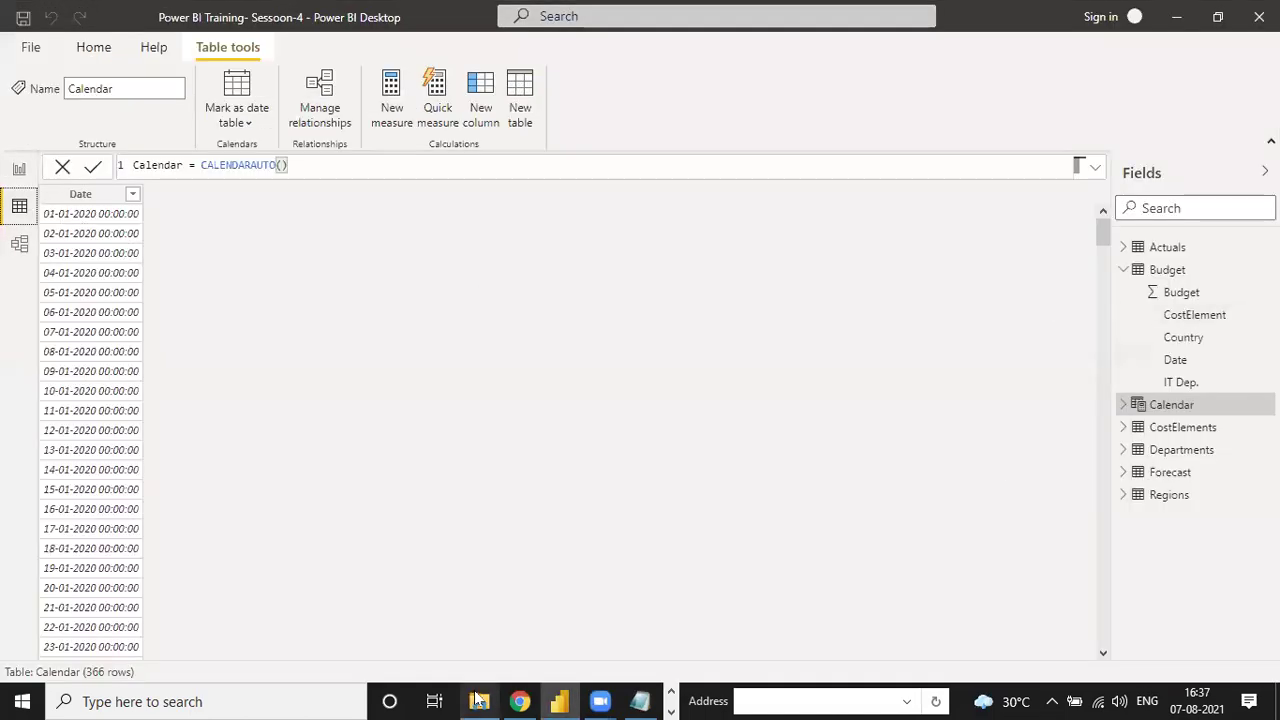
click(266, 172)
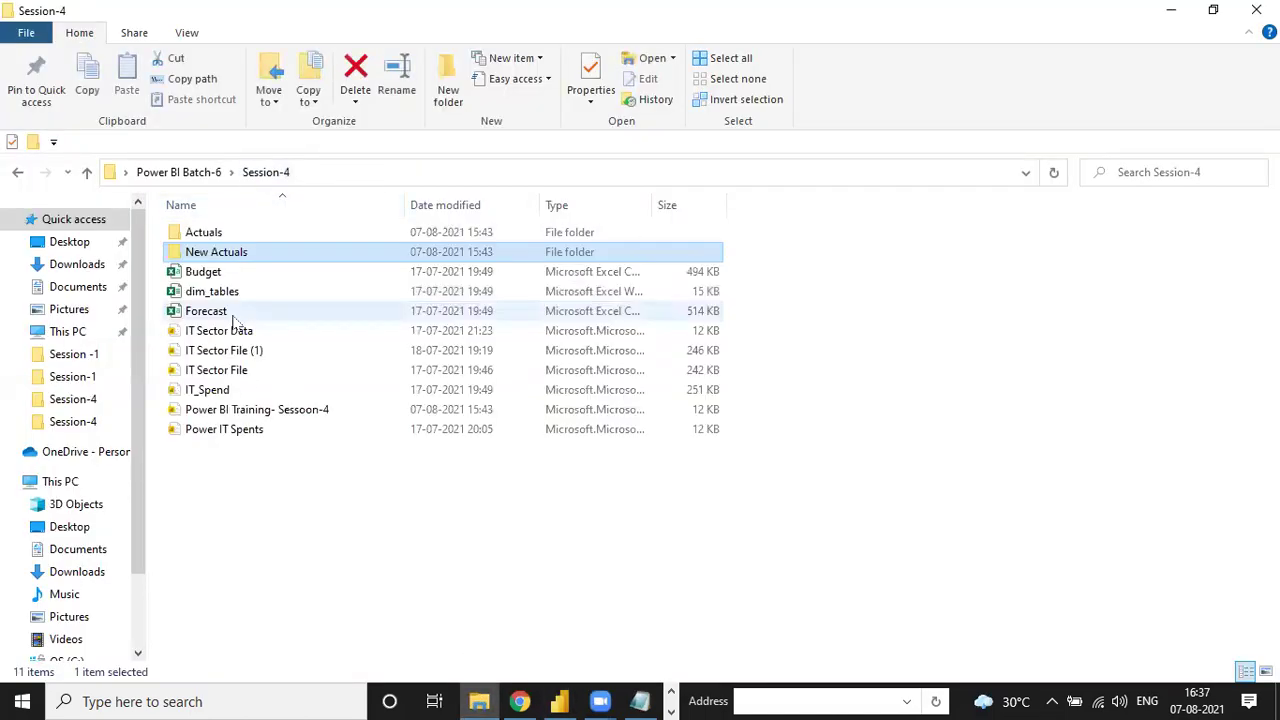
click(203, 272)
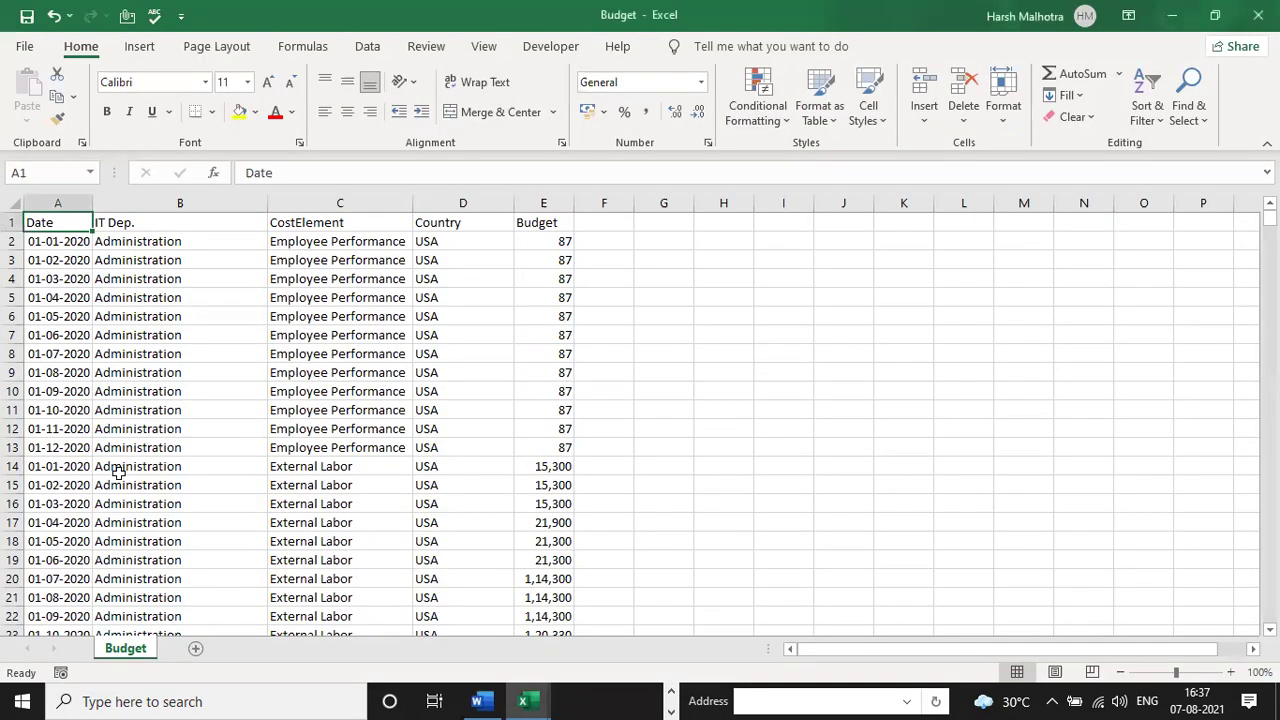
- Examine the last entries of the Budget sheet's Date column and the empty rows below, and return to cell A1
click(103, 465)
key(Left)
key(ctrl+Down)
key(Down)
key(Down)
key(Up)
key(Up)
key(Down)
key(shift+Down)
key(shift+Down)
key(shift+Down)
key(shift+Down)
key(shift+Down)
key(shift+Down)
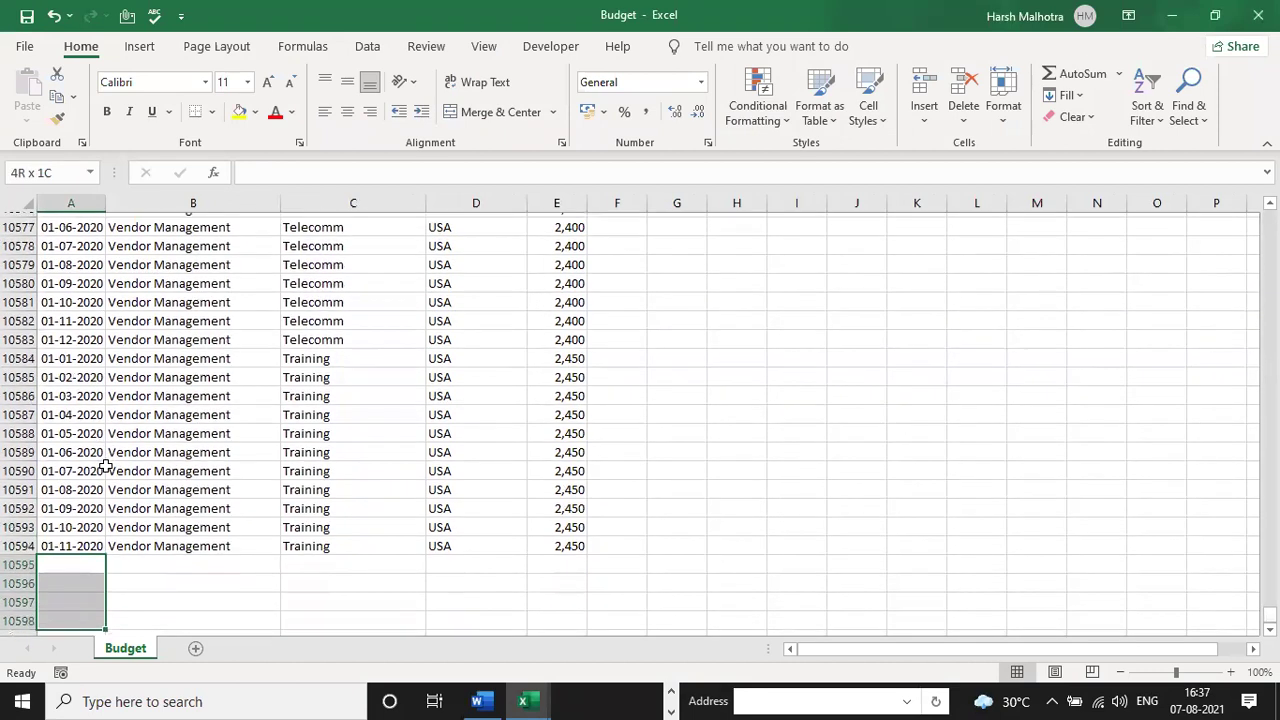
key(shift+Down)
key(shift+Down)
key(shift+Down)
key(shift+Down)
key(shift+Down)
key(shift+Down)
key(shift+Down)
key(shift+Down)
key(shift+Down)
key(shift+Down)
key(shift+Down)
key(shift+Down)
key(shift+Down)
key(shift+Down)
key(shift+Down)
key(shift+Down)
key(shift+Down)
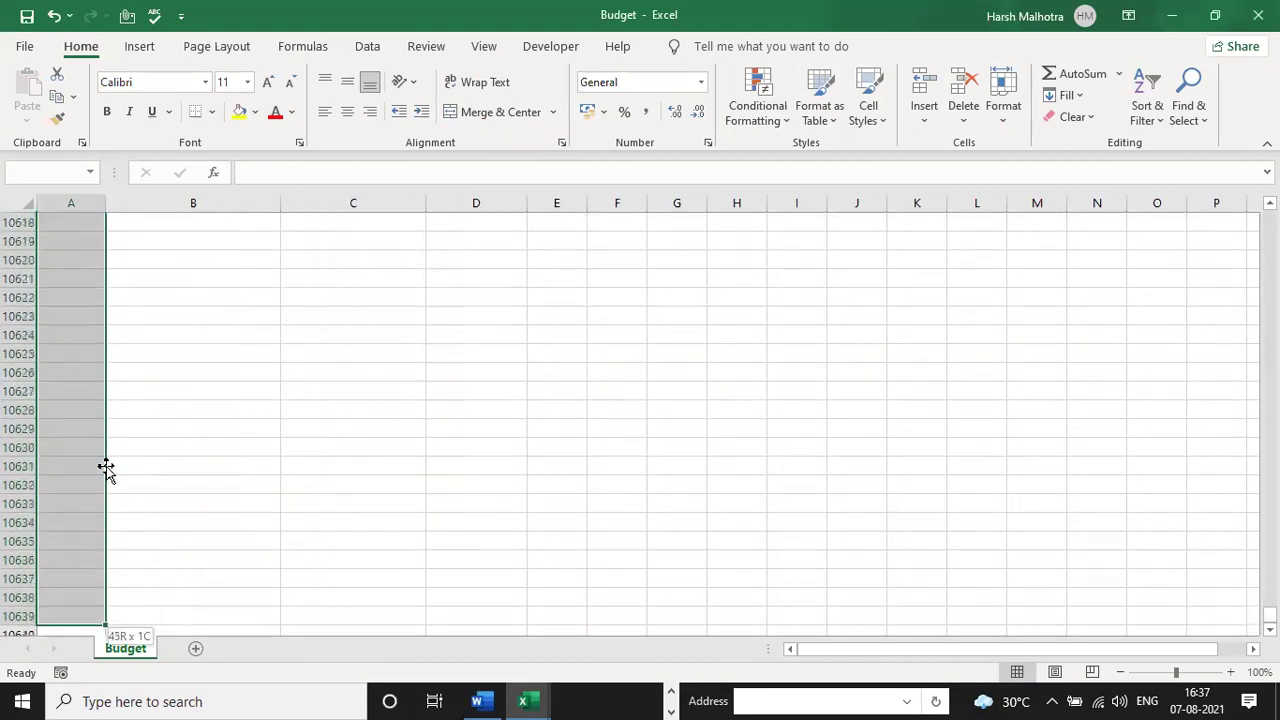
key(Up)
key(ctrl+Home)
- Return to the model diagram in Power BI Desktop and move the Budget, Forecast and Actuals cards lower, spacing them further apart
key(alt+Tab)
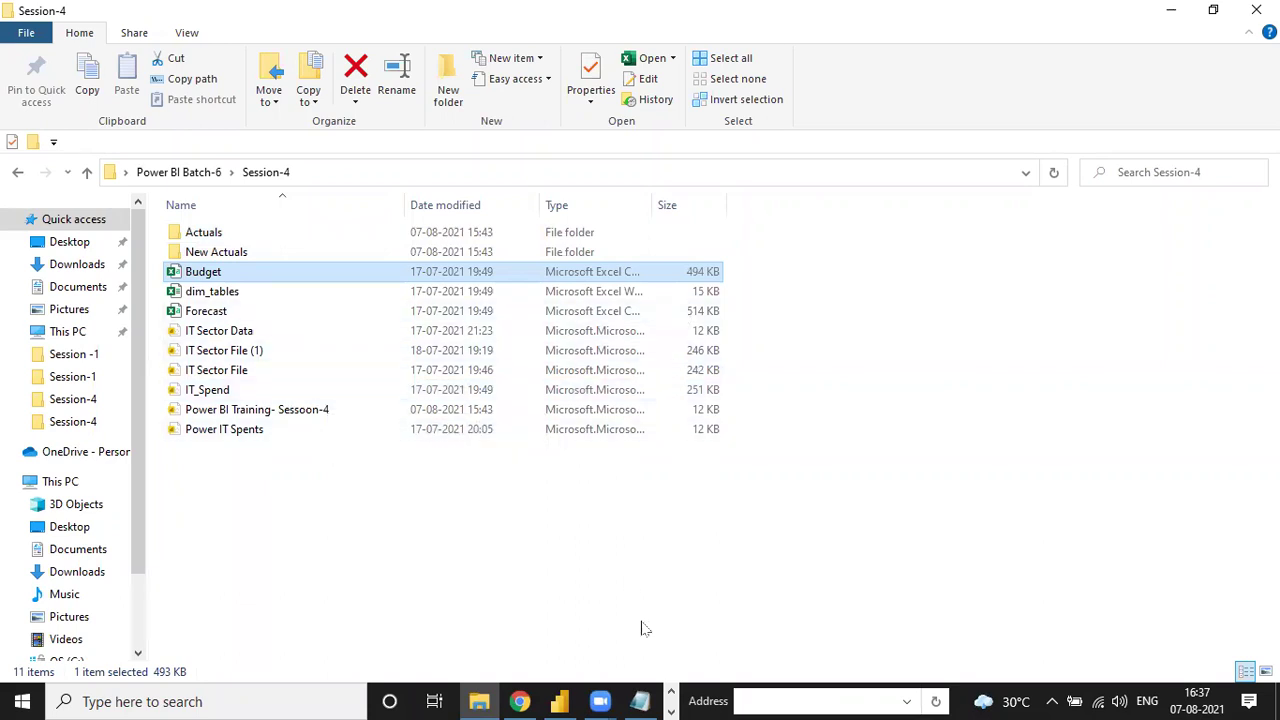
key(alt+Tab)
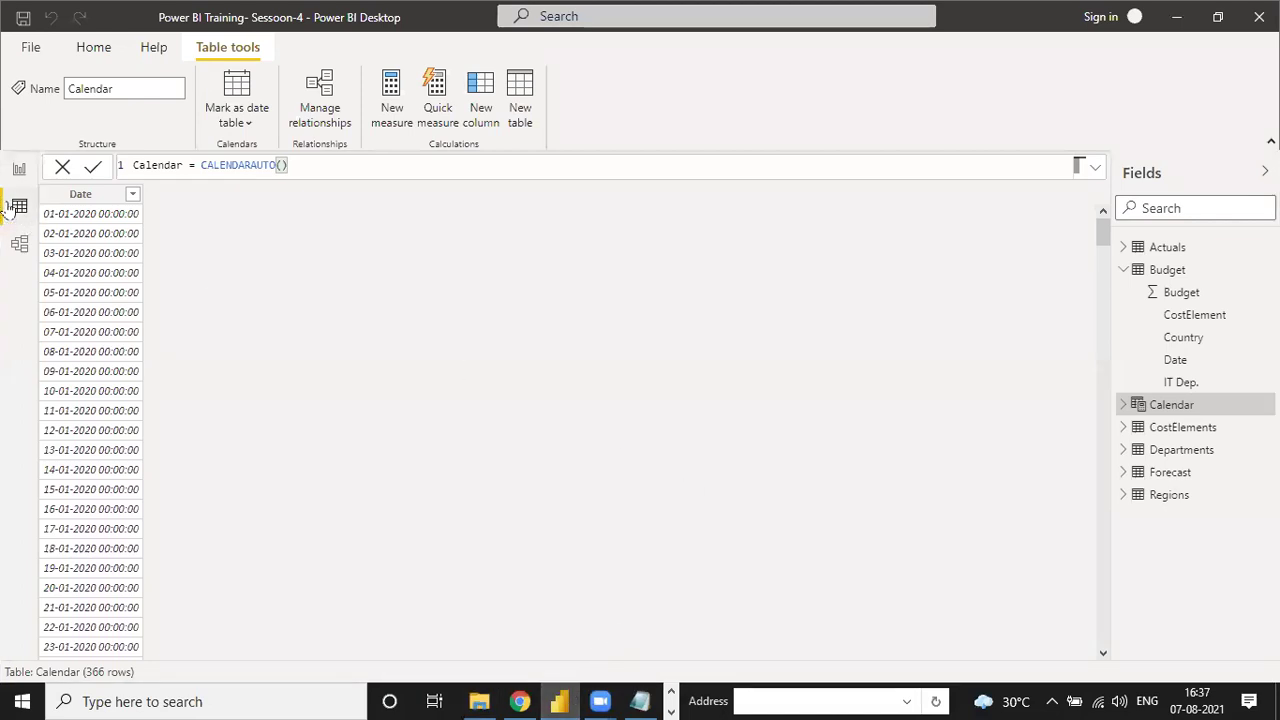
click(18, 246)
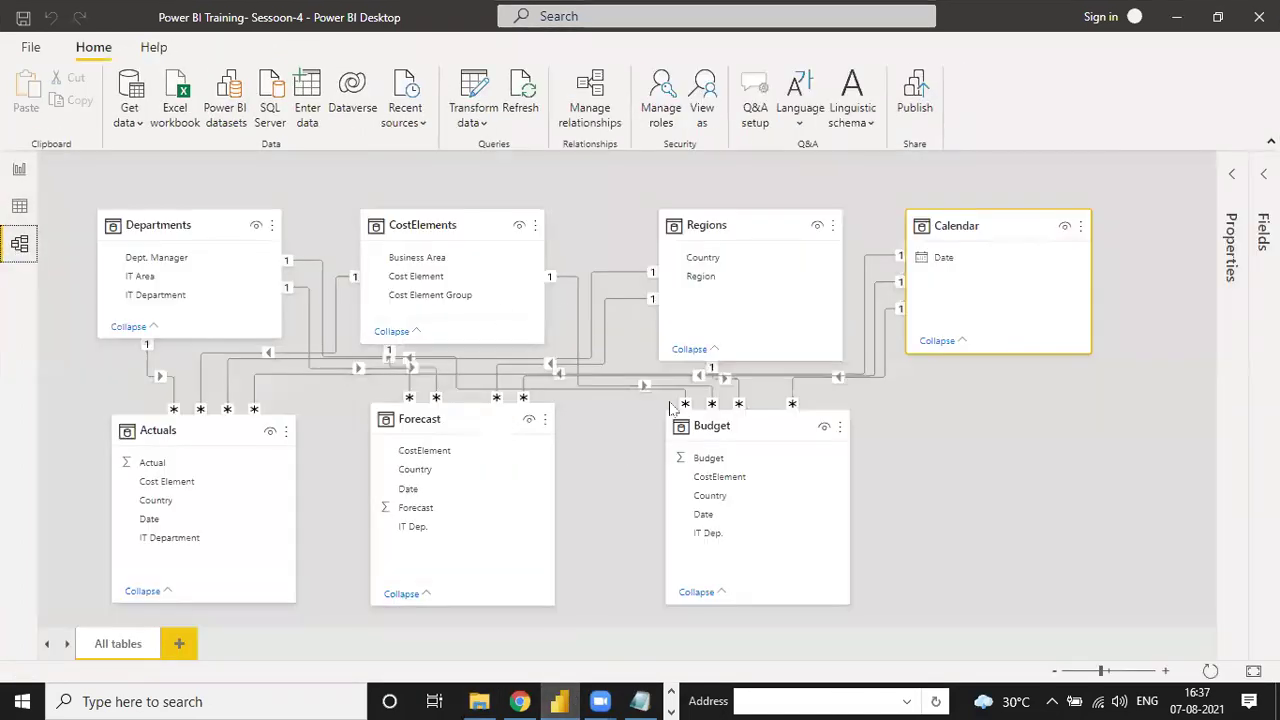
drag(766, 424, 1048, 466)
drag(490, 424, 680, 466)
drag(202, 428, 216, 476)
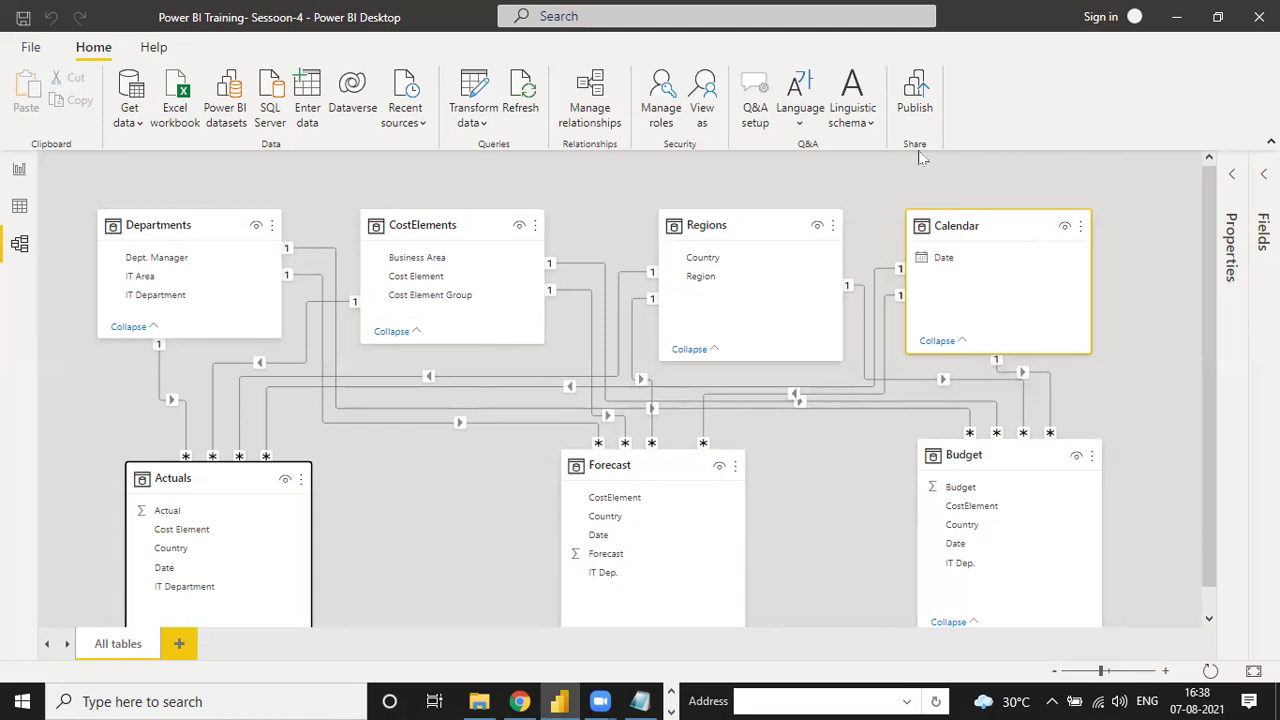
- Review the Calendar table's details and data, the model's relationships and the blank report page, ending on the report page
mouse_move(971, 257)
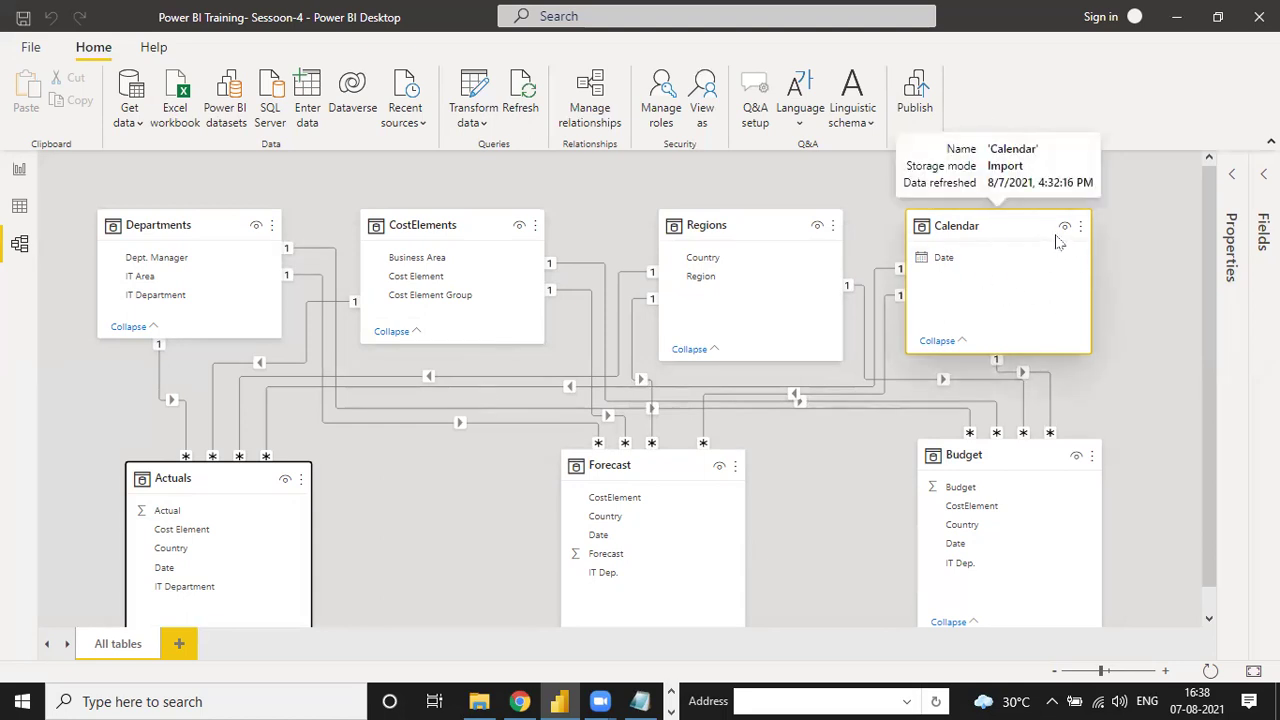
click(19, 203)
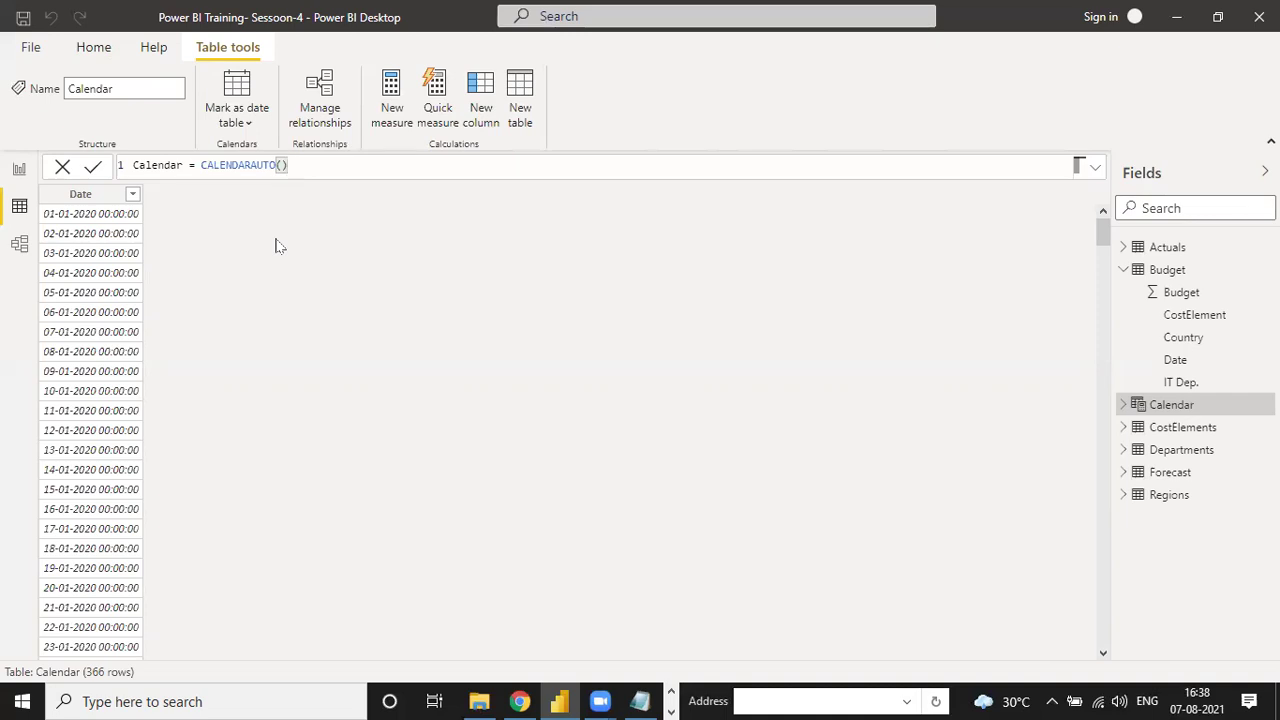
click(19, 170)
click(19, 246)
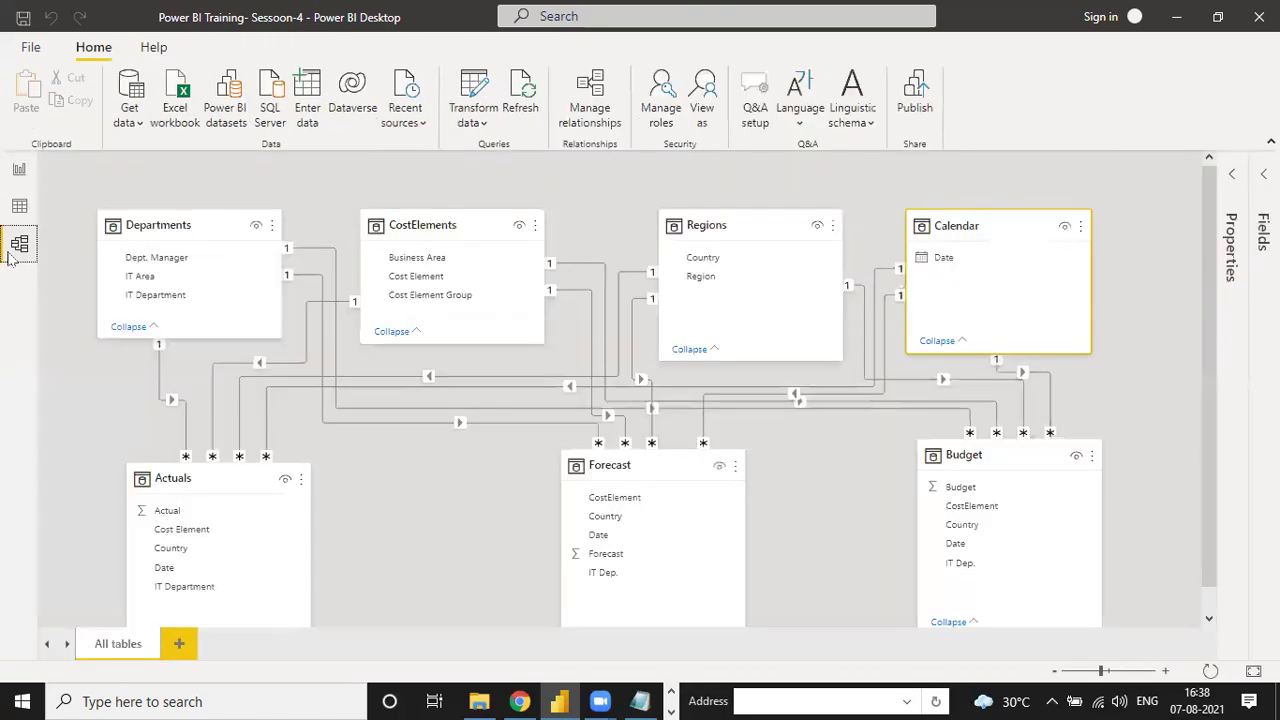
click(24, 172)
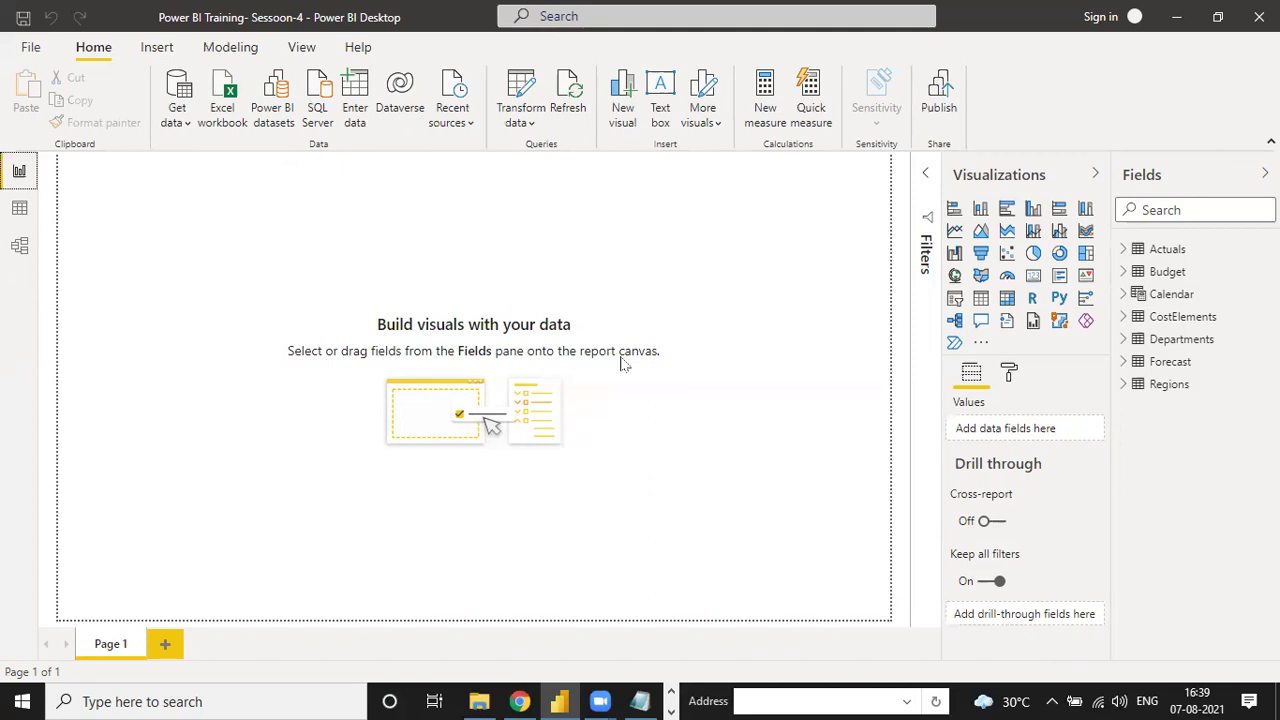
click(19, 245)
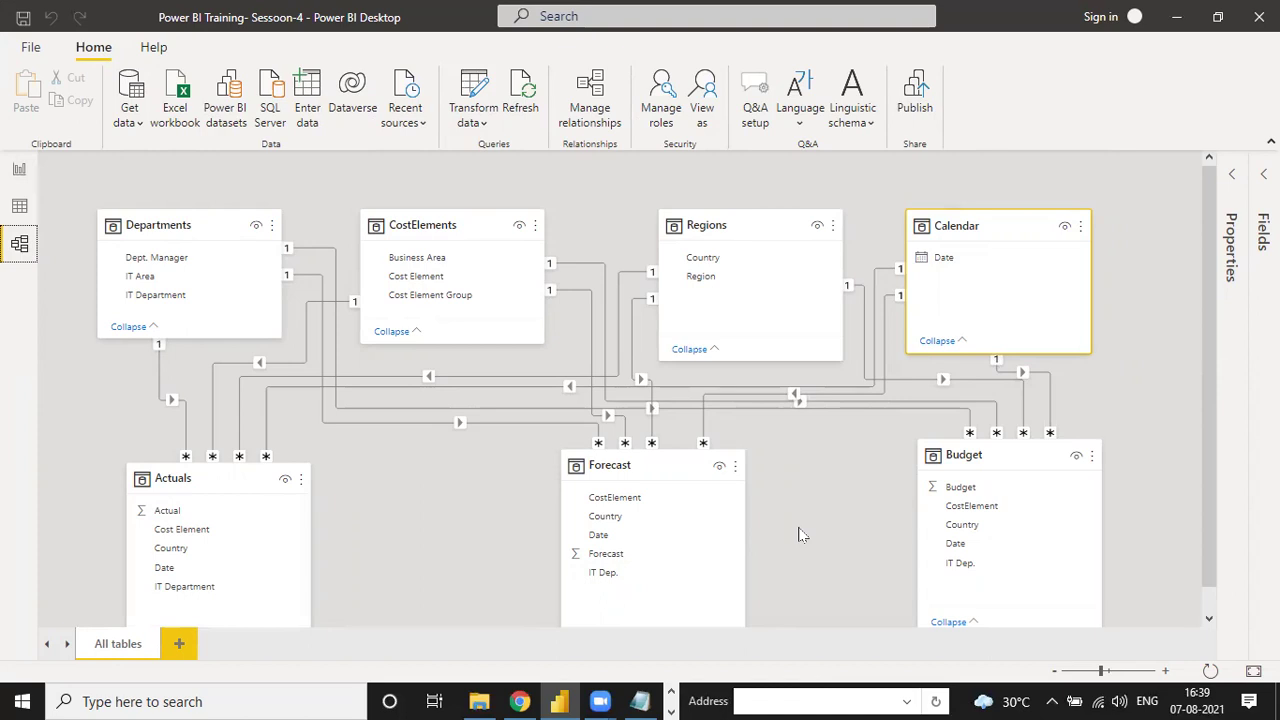
click(19, 205)
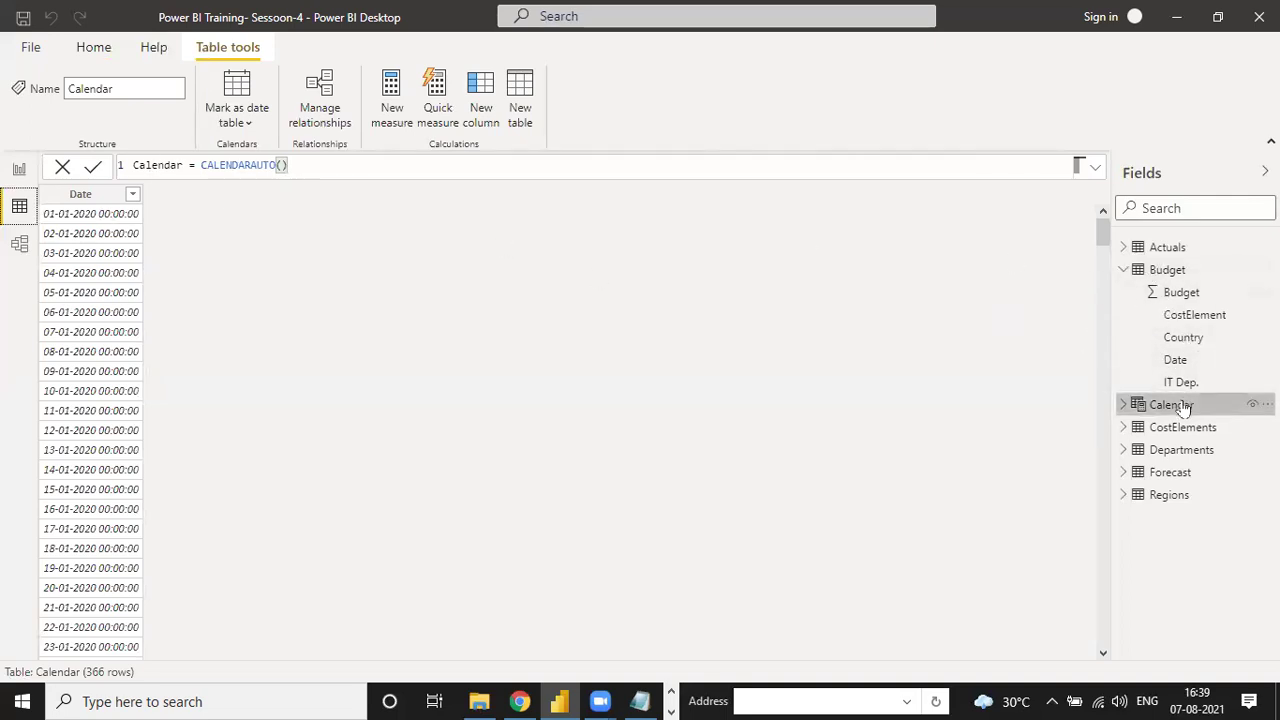
click(19, 244)
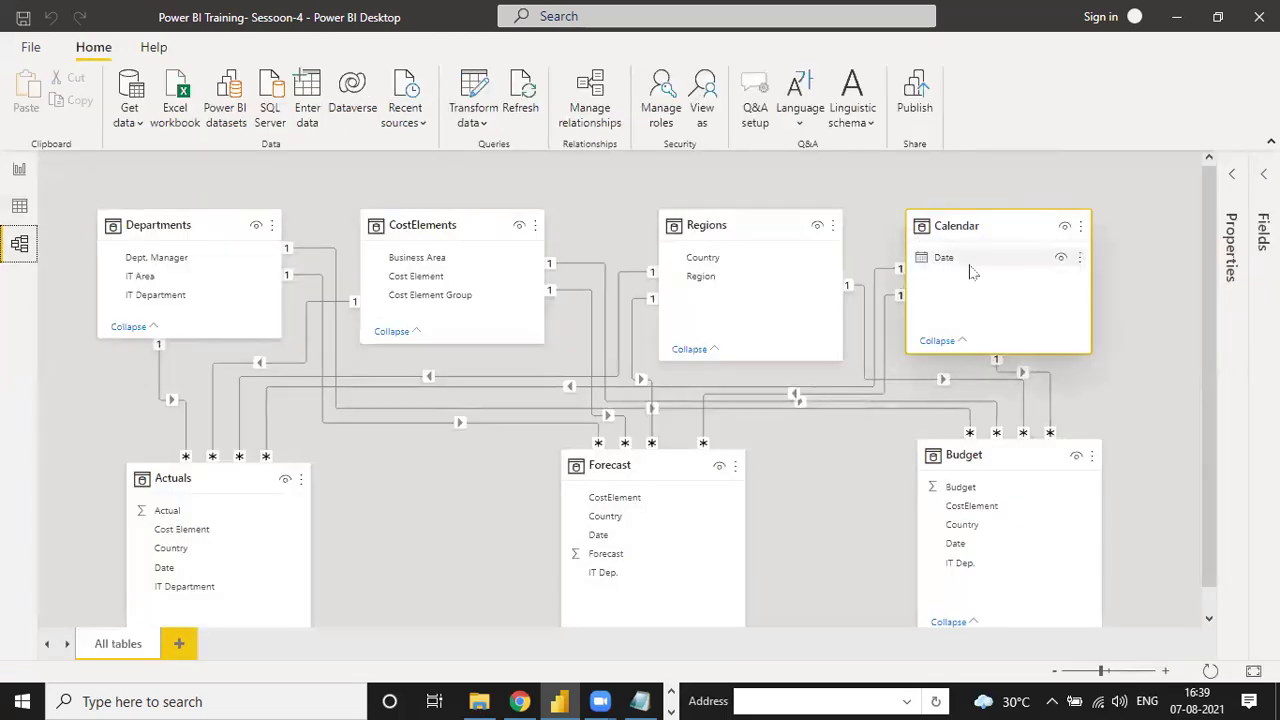
click(20, 207)
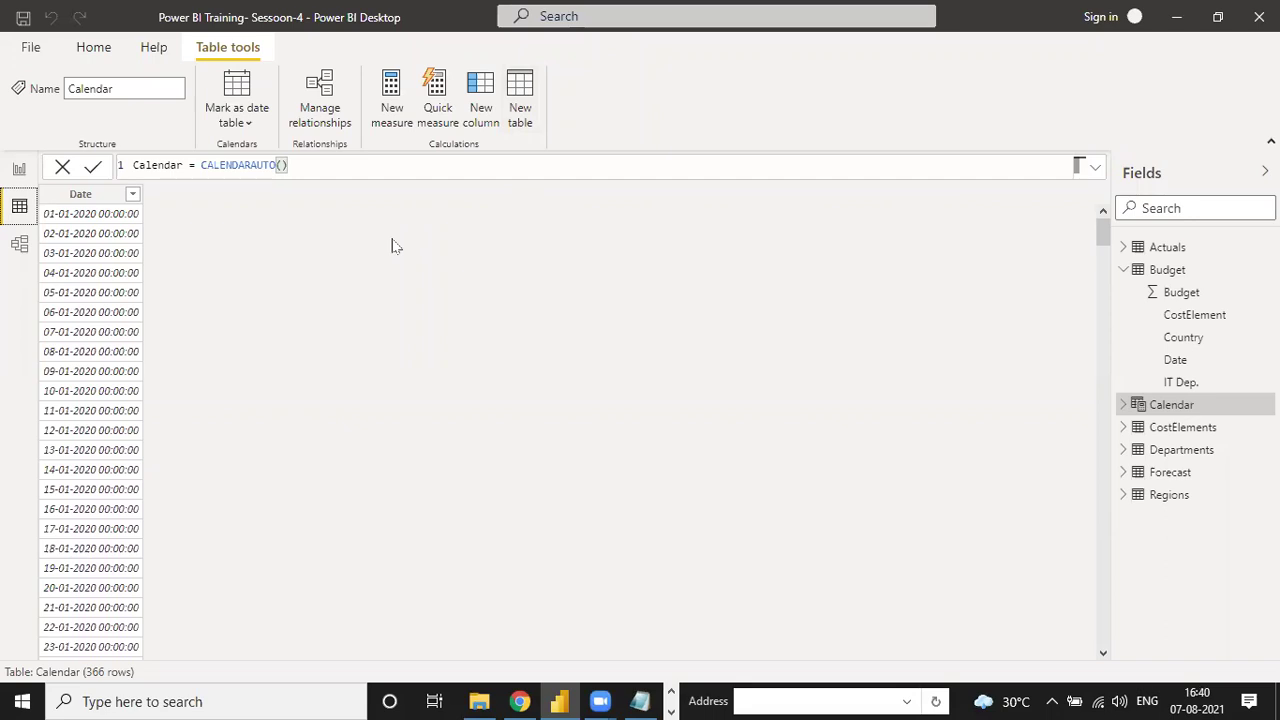
click(20, 244)
click(20, 207)
click(20, 169)
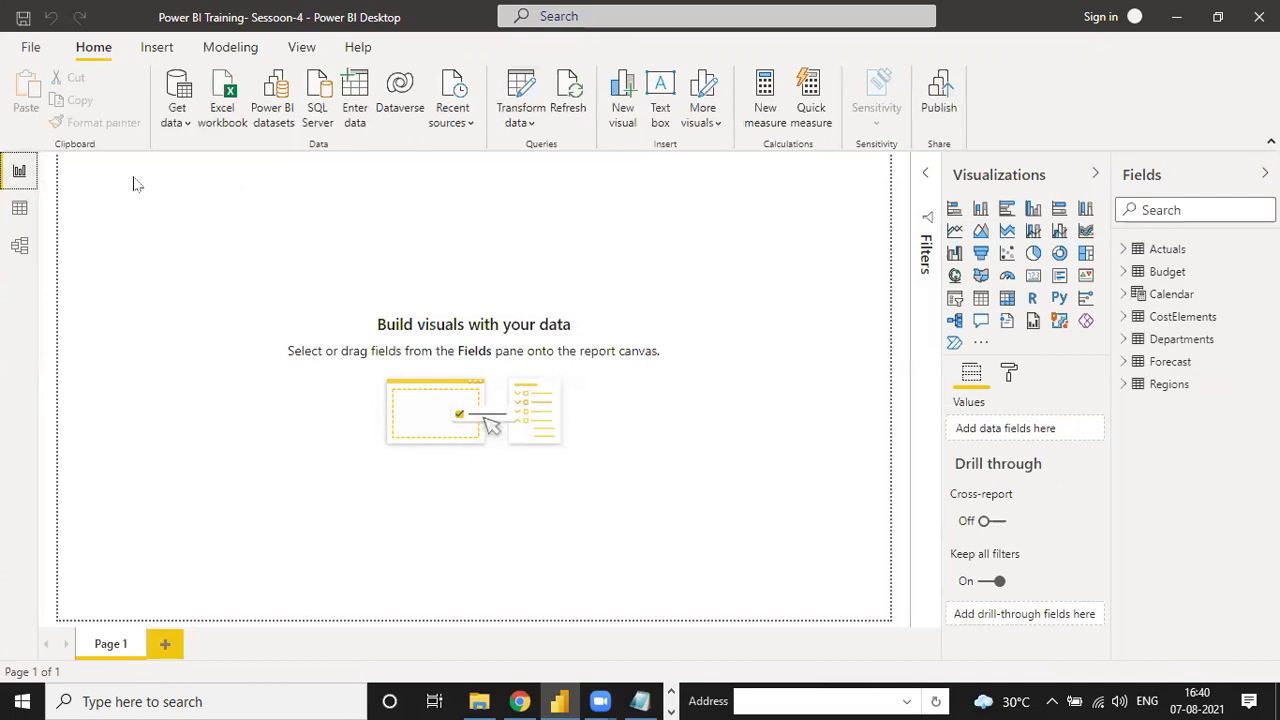